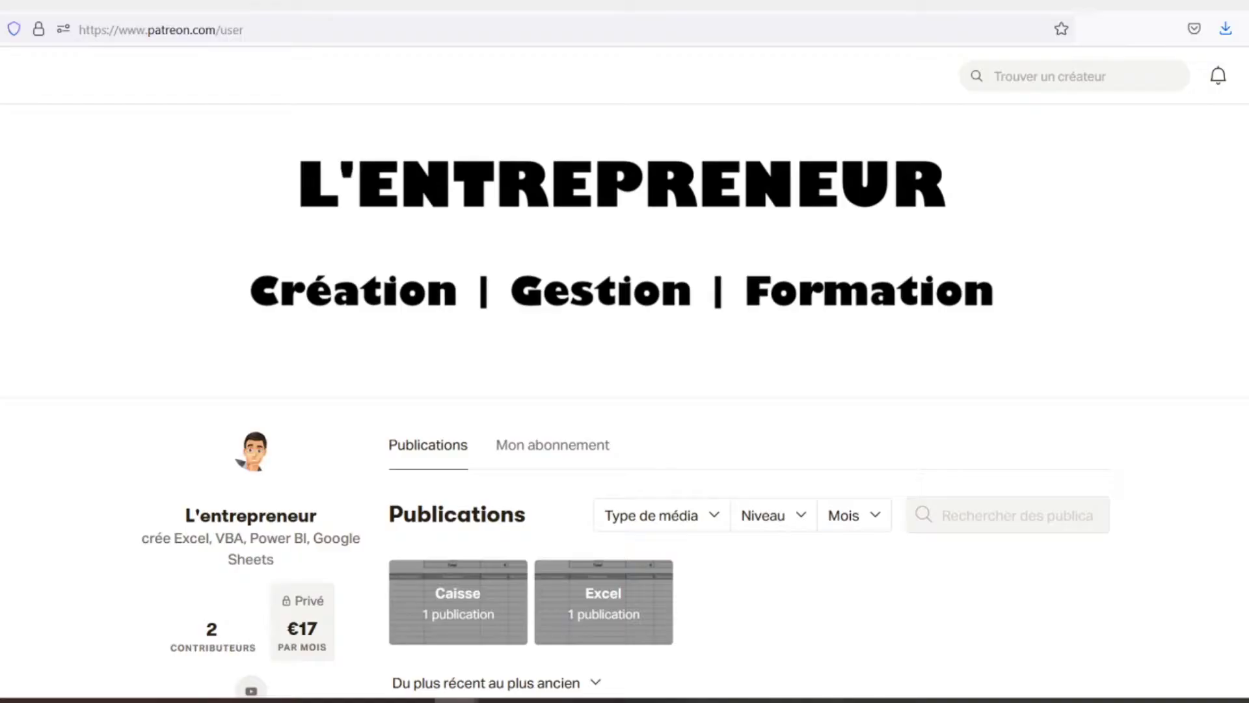
Look through the publications on the L'entrepreneur Patreon page, down past the Feuilles de caisse post with its caisse.xlsx attachment.
scroll(623, 402, down, 3)
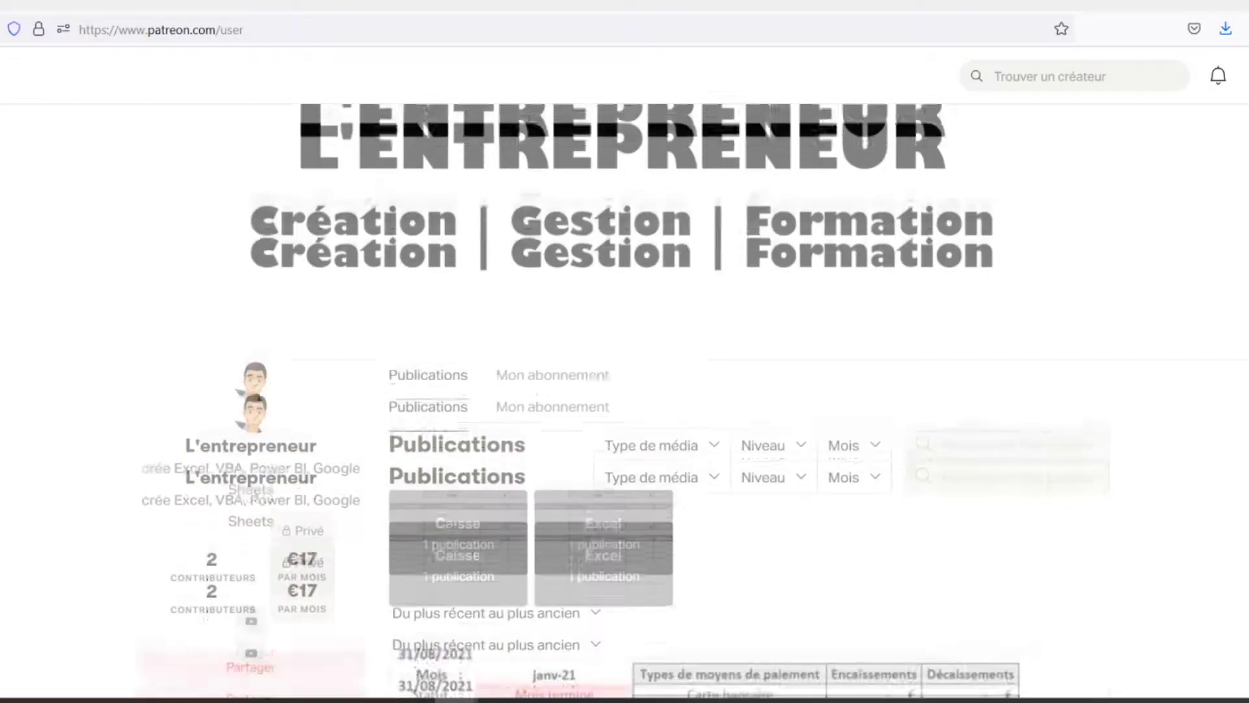
scroll(623, 402, down, 2)
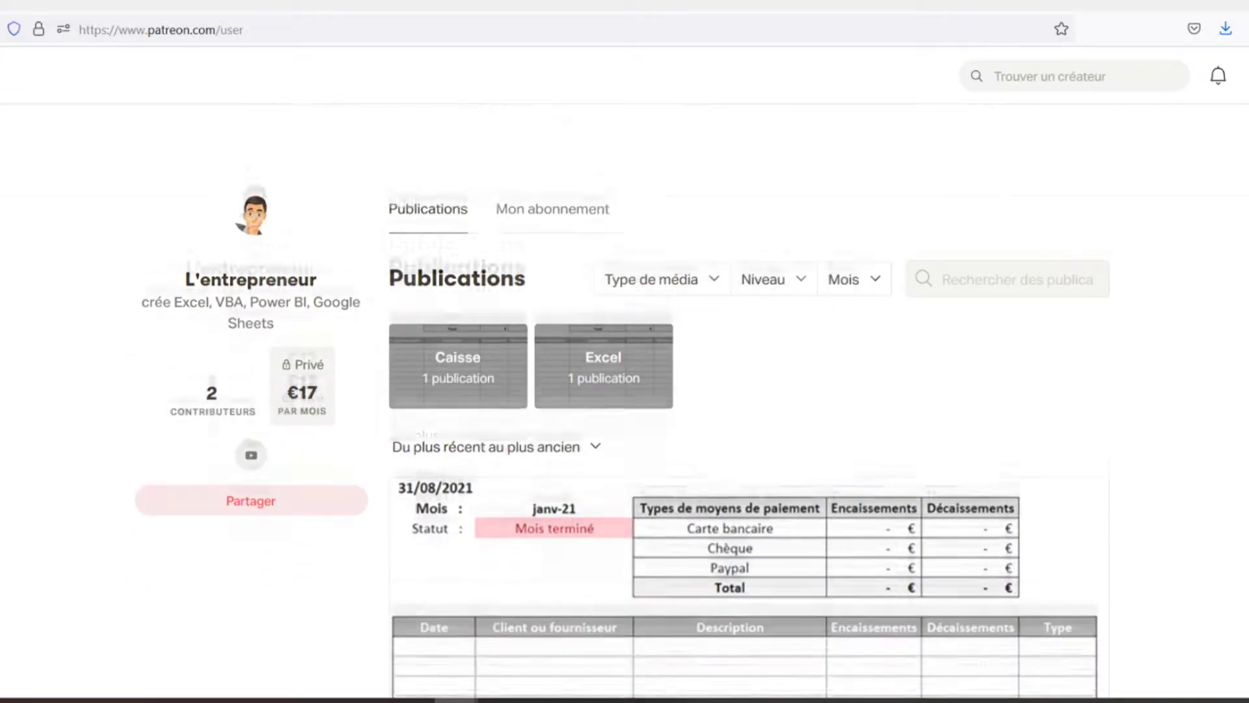
scroll(623, 402, down, 2)
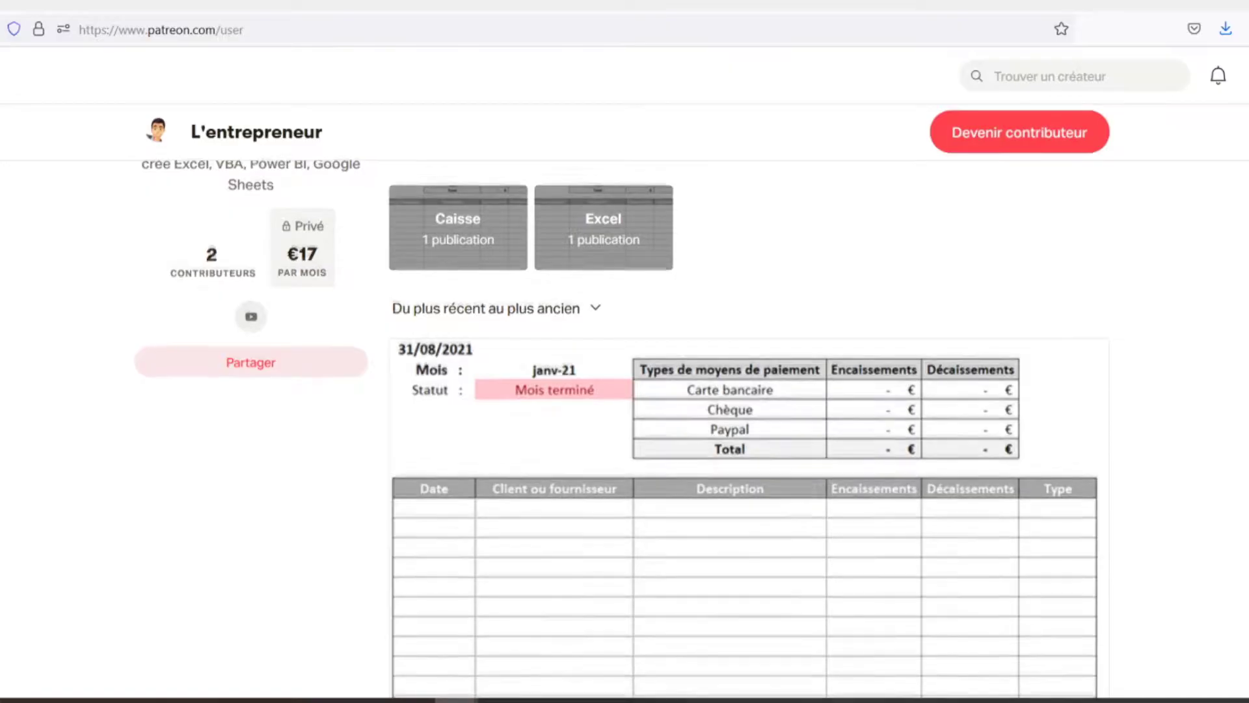
scroll(744, 402, down, 2)
scroll(743, 402, down, 1)
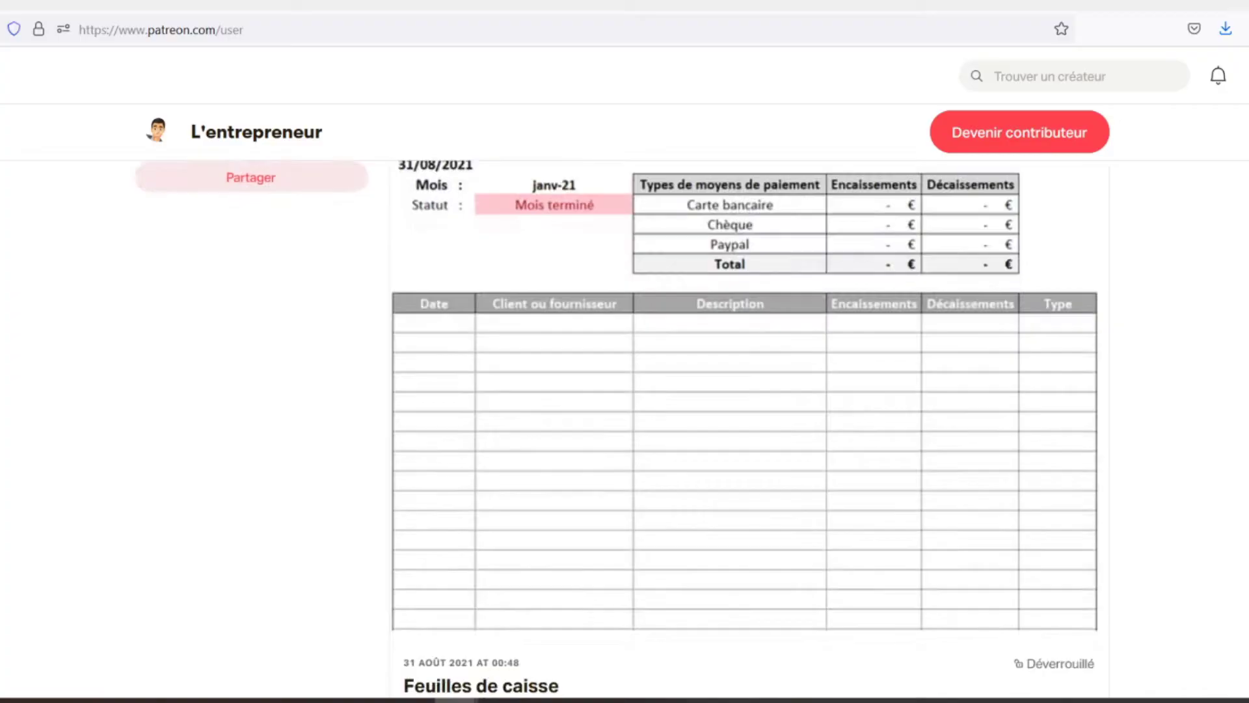
scroll(743, 402, down, 1)
scroll(744, 402, down, 1)
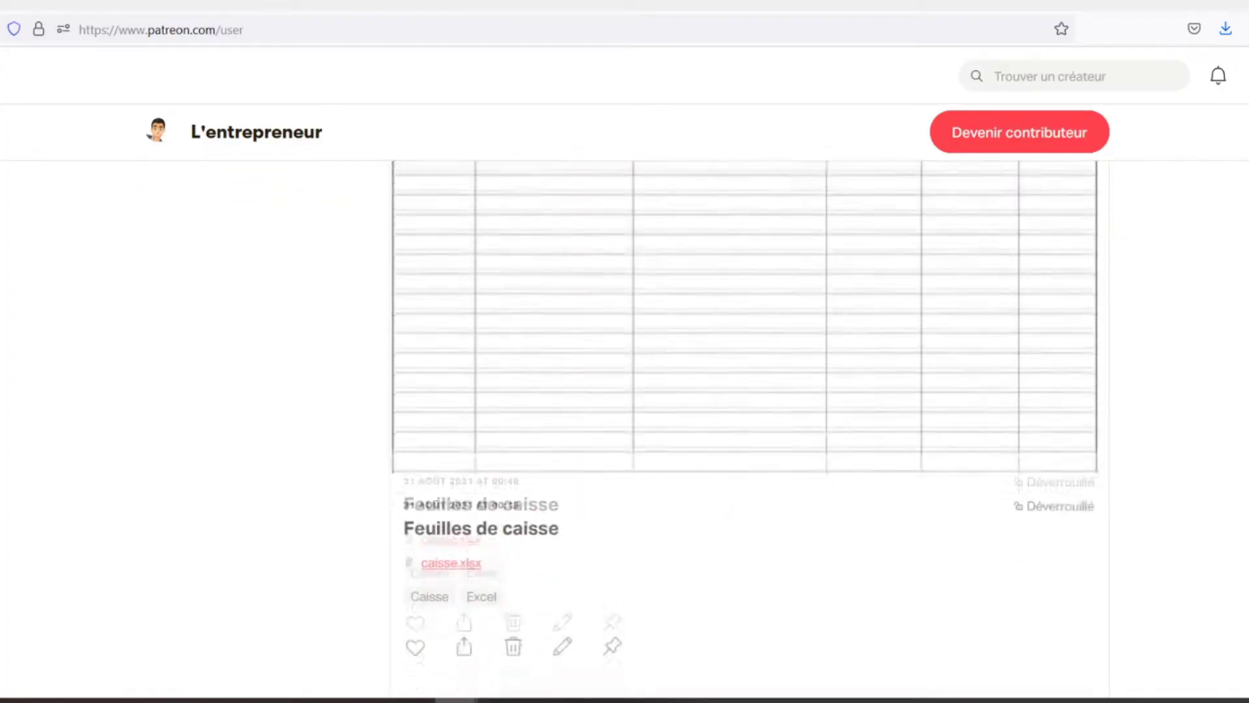
scroll(743, 402, down, 1)
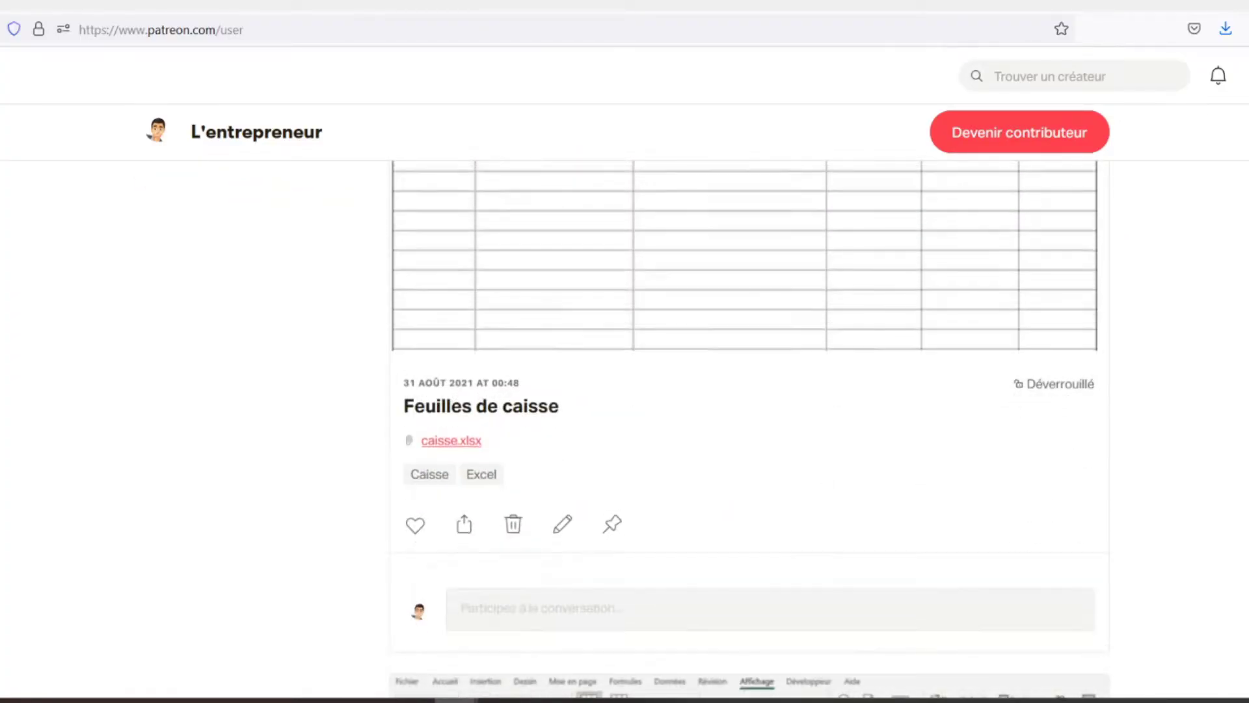
scroll(744, 403, down, 1)
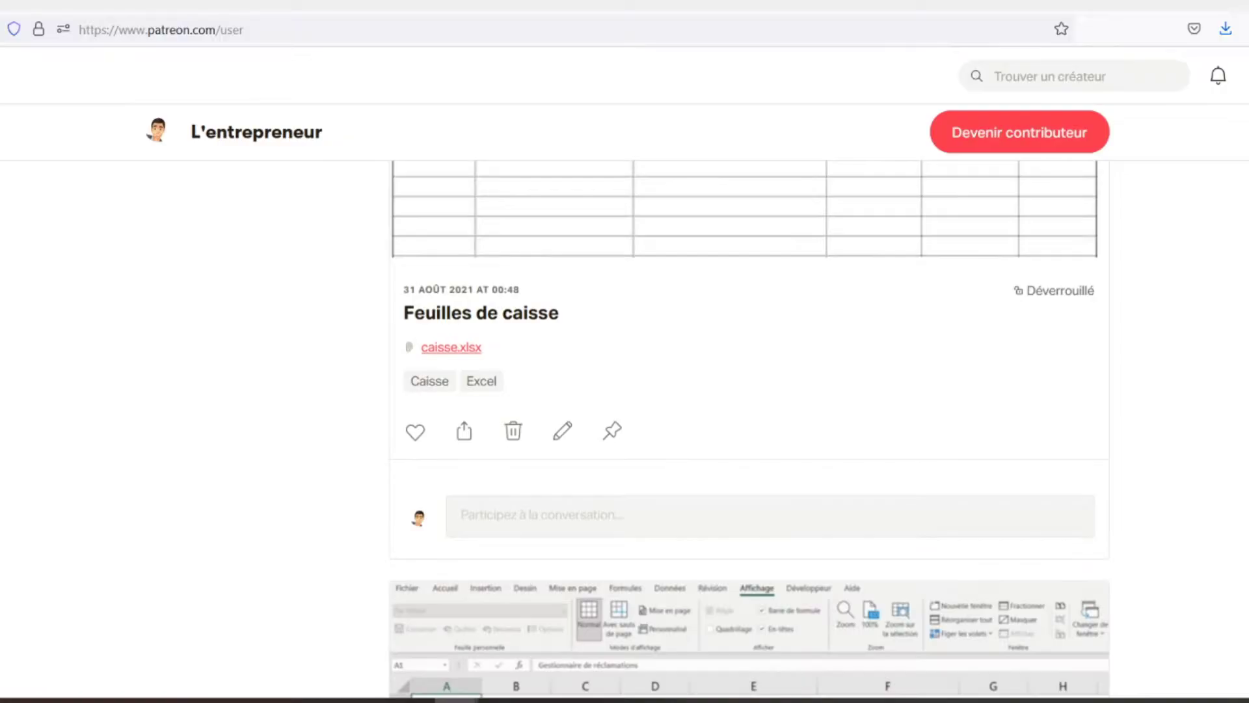
scroll(744, 402, down, 1)
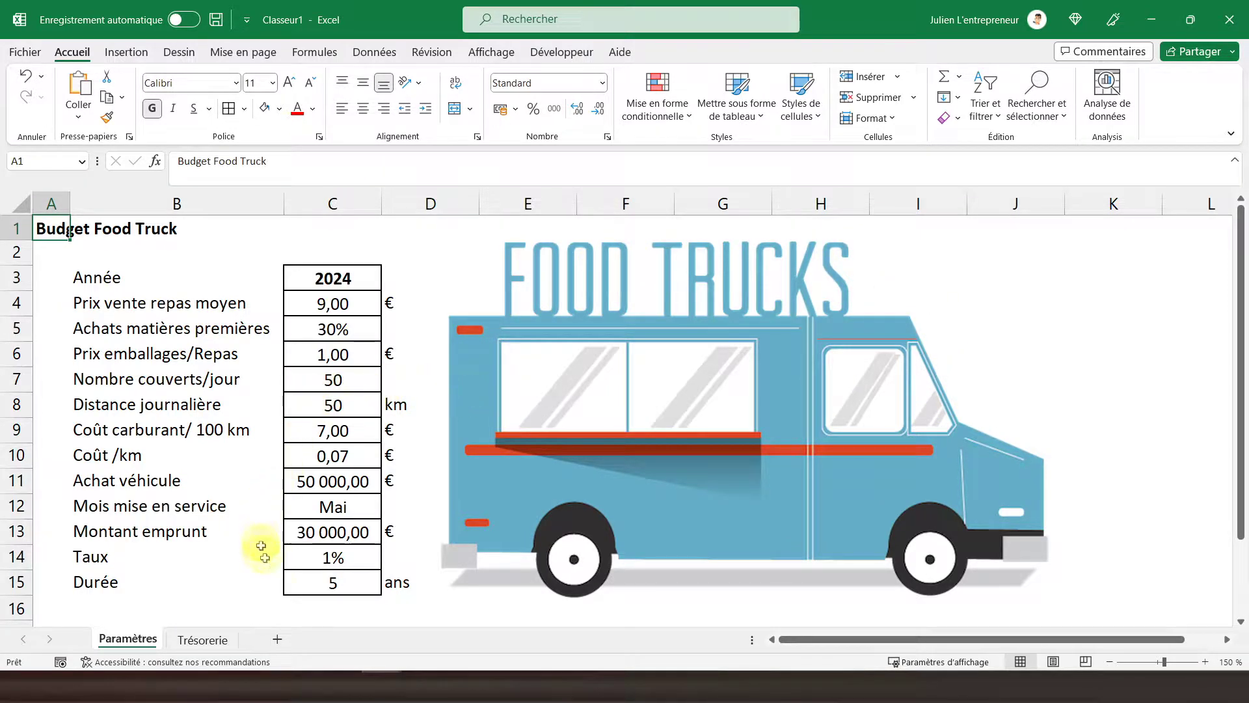
In the Food Truck budget workbook in Excel, add a worksheet after Trésorerie and name it Seuil de rentabilité.
click(276, 640)
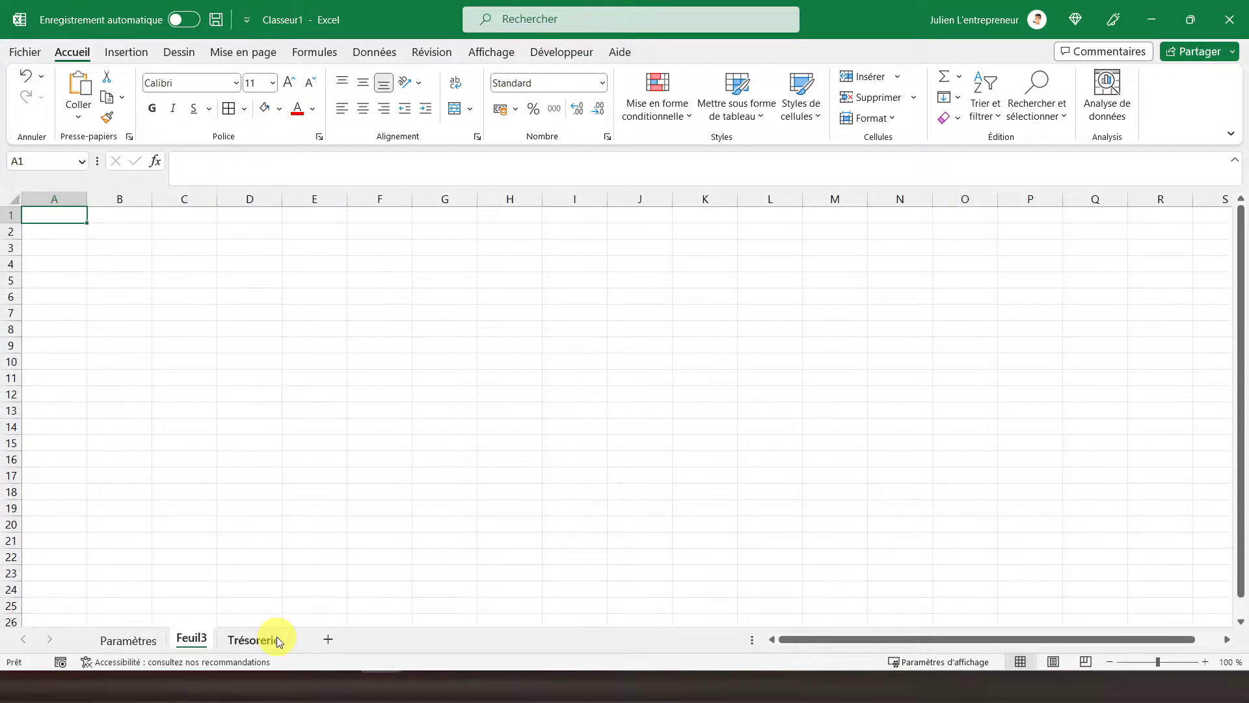
drag(184, 641, 290, 642)
double_click(253, 640)
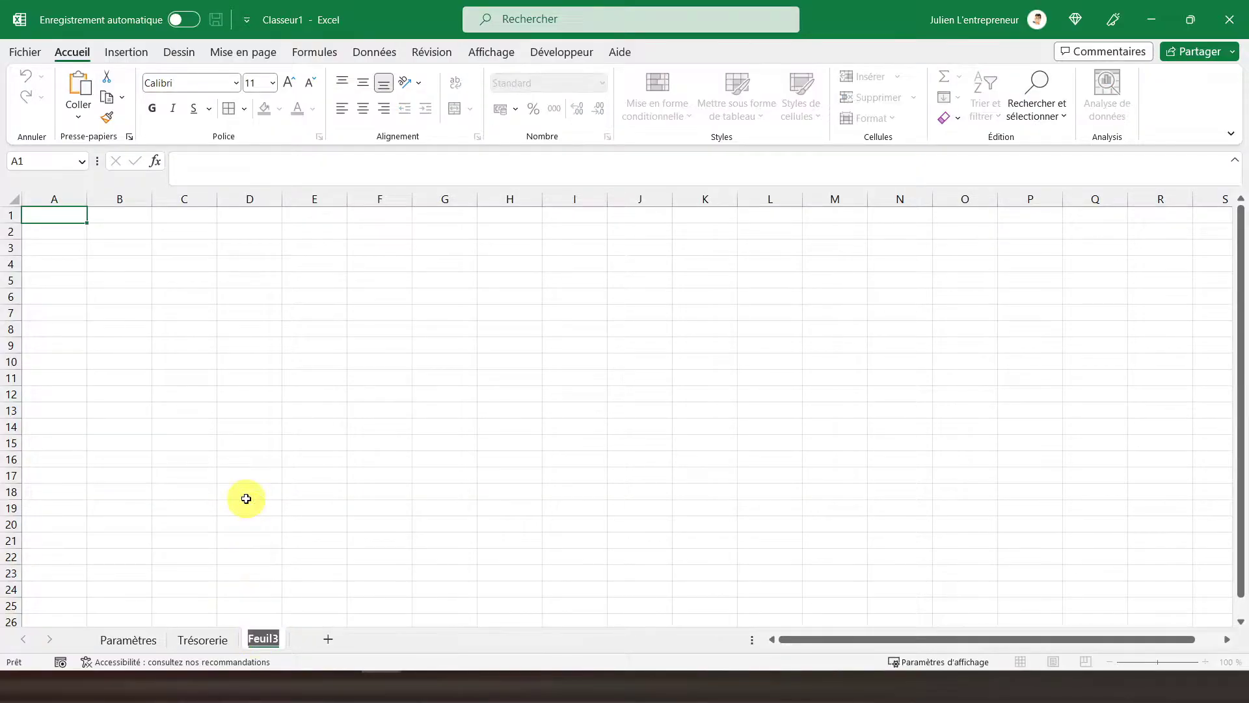
text(Seuil de r)
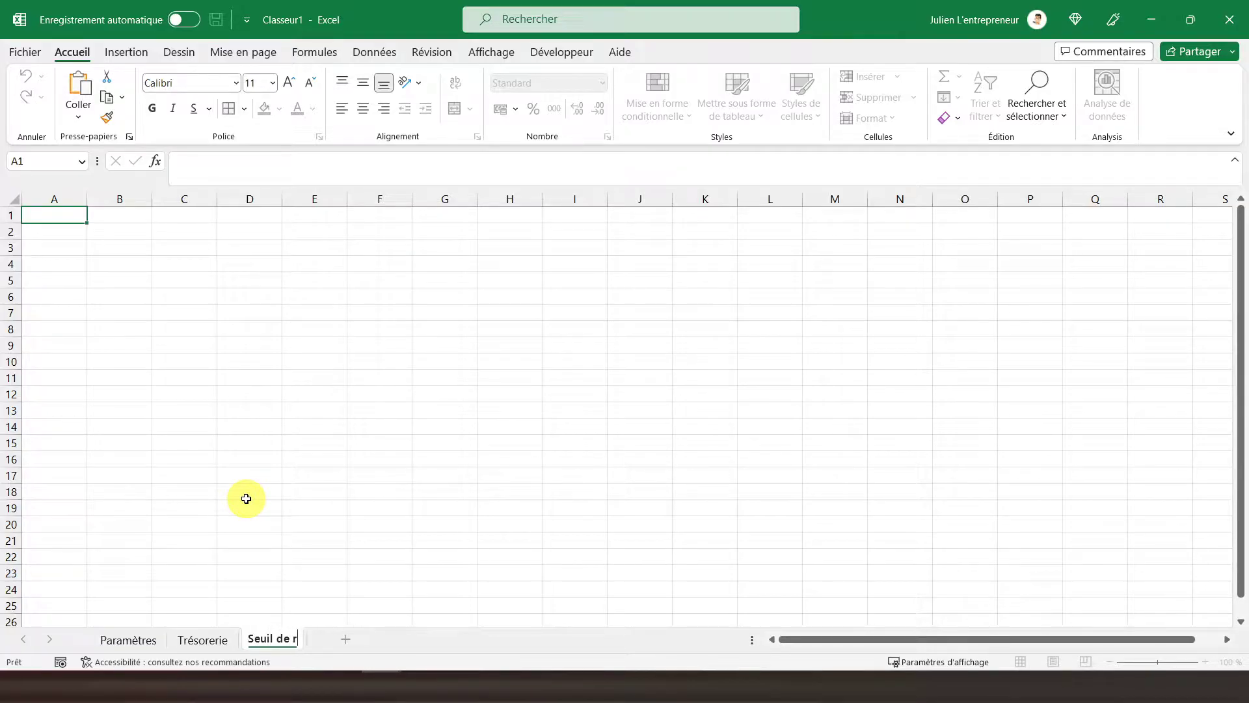
text(entabilité)
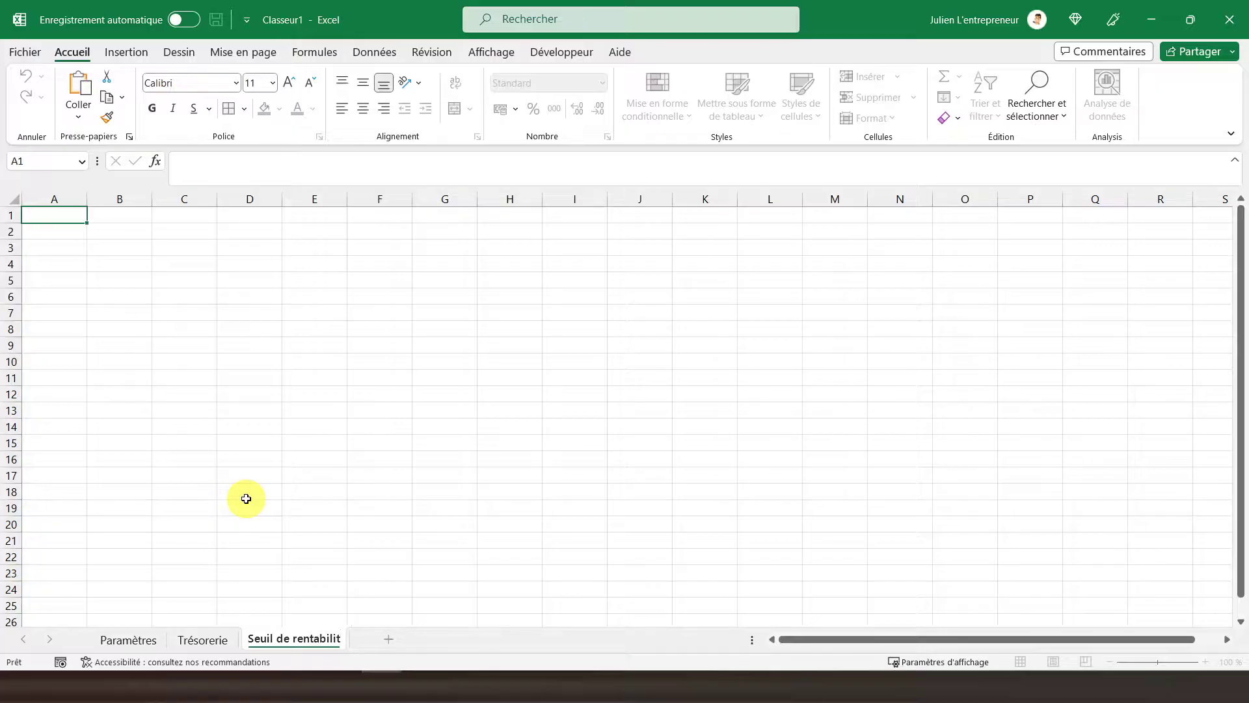
key(Return)
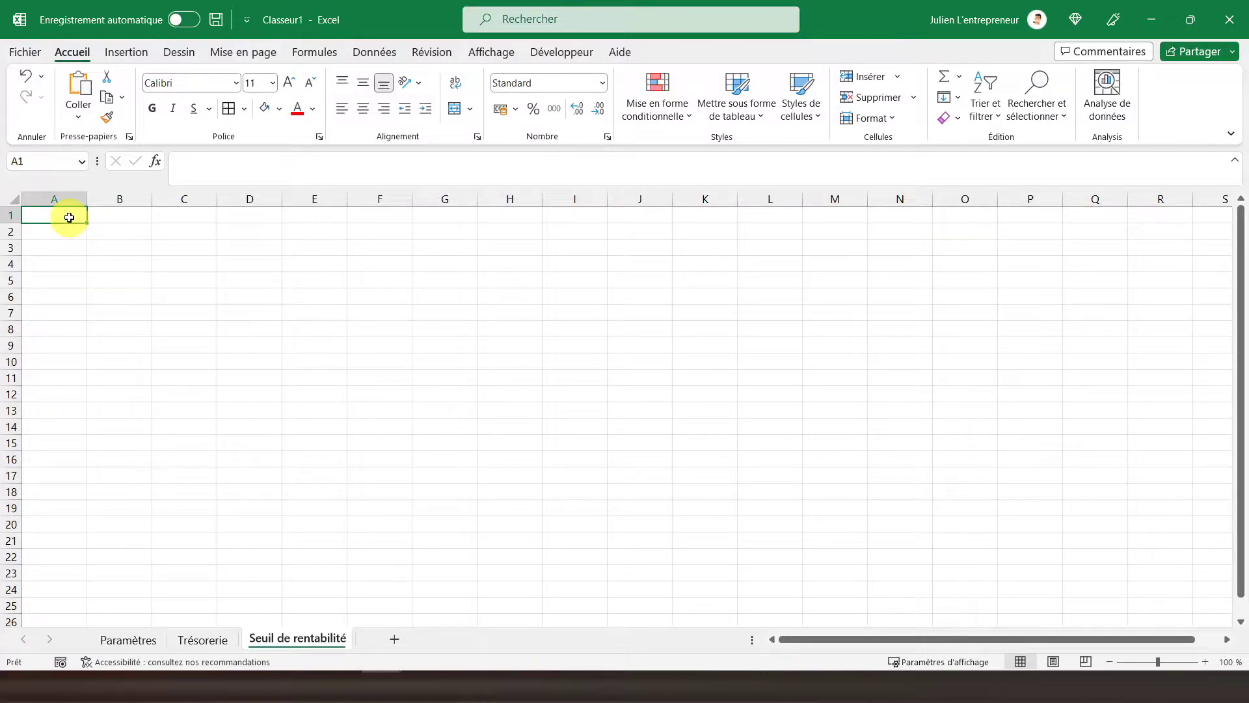
Enter the title Seuil de rentabilité in A1 in bold italic, and narrow column A to a slim margin.
text(Seuil de)
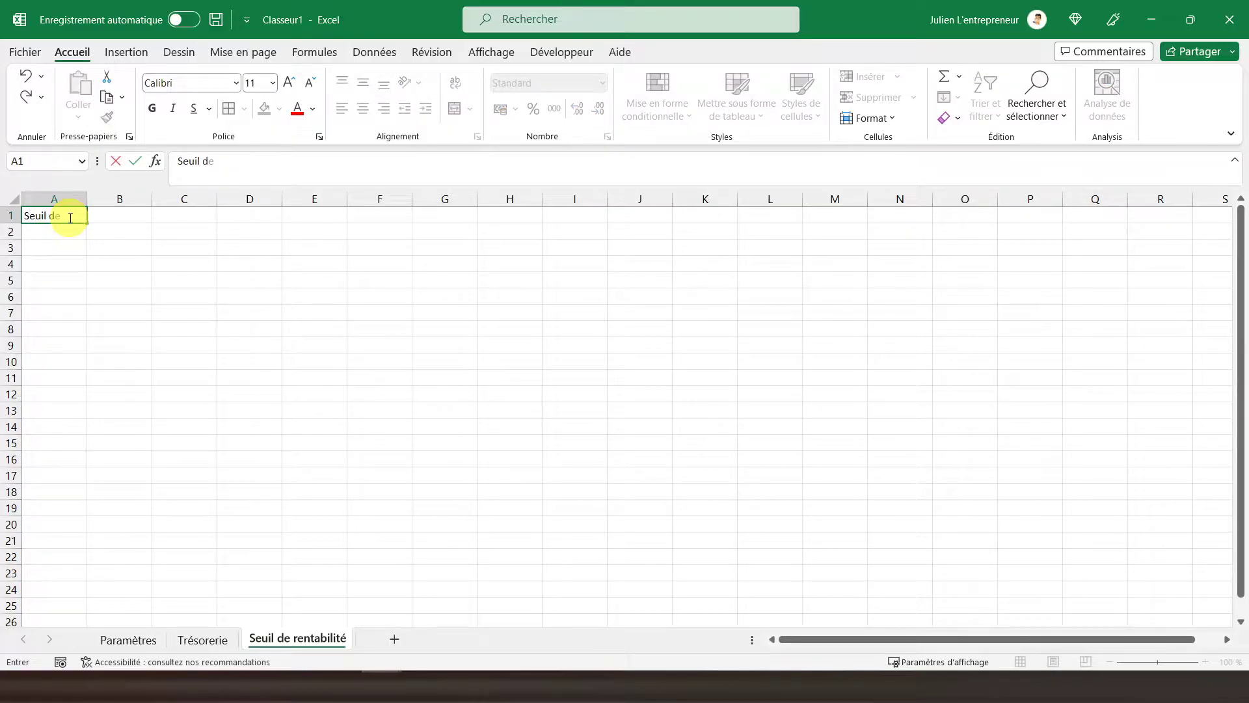
text( rentabilité)
key(Return)
click(69, 218)
key(ctrl+g)
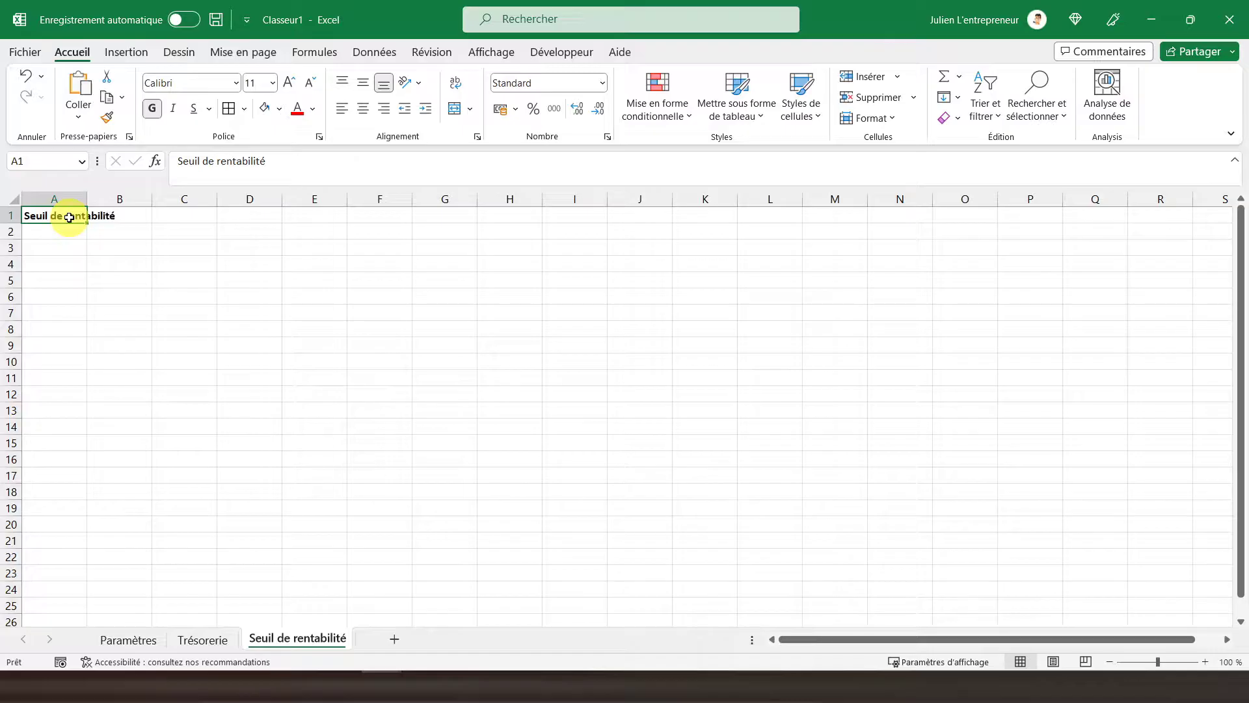
click(173, 108)
drag(87, 198, 38, 204)
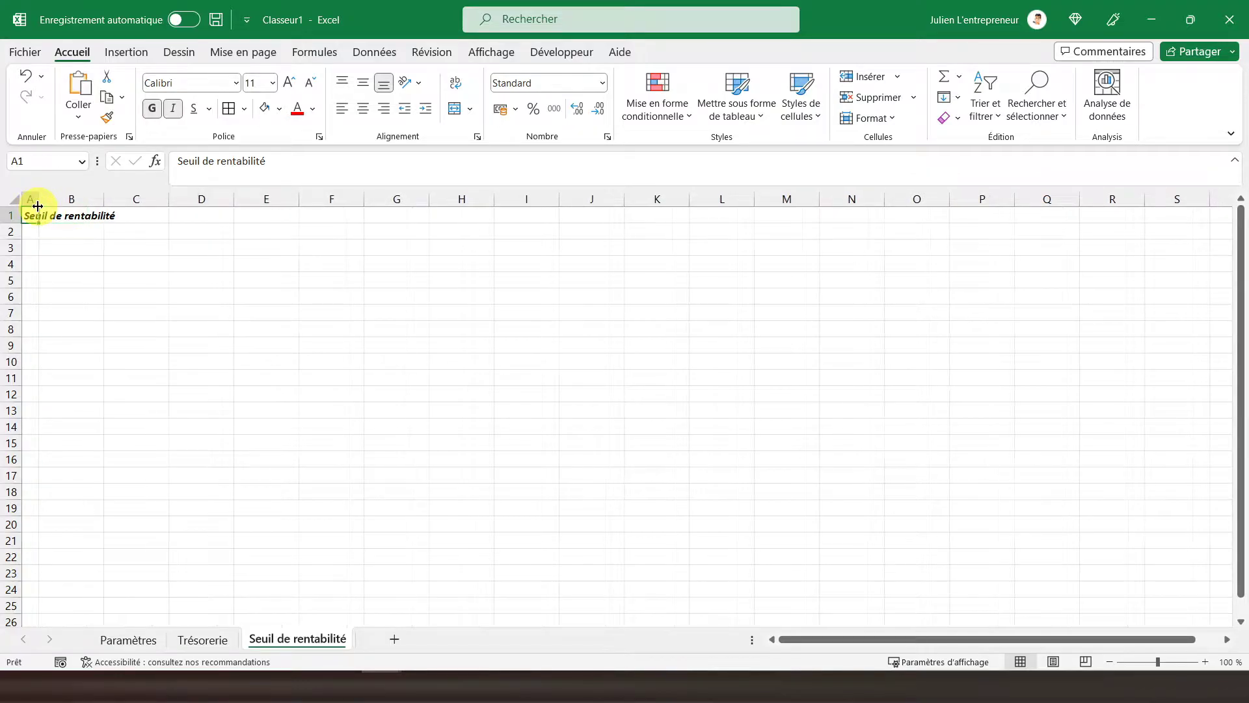
Enter the row labels Ventes, Charges fixes and Charges variables in cells B3 to B5.
click(67, 246)
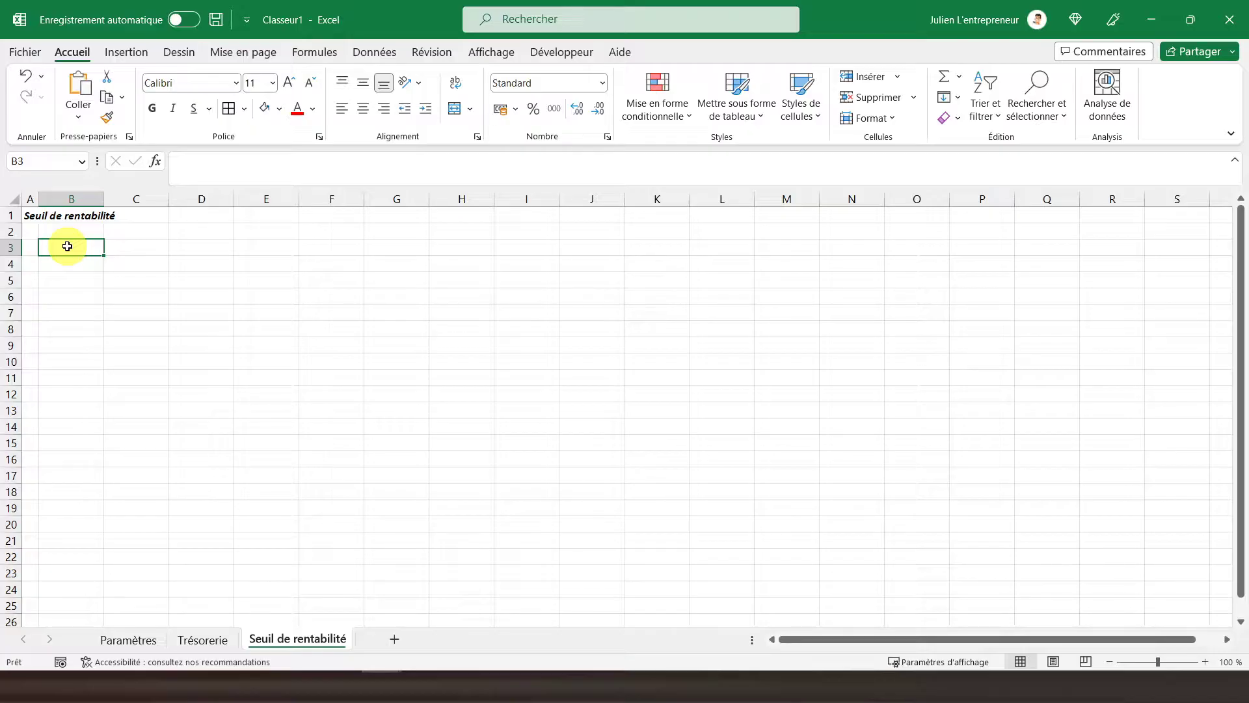
text(Ventes)
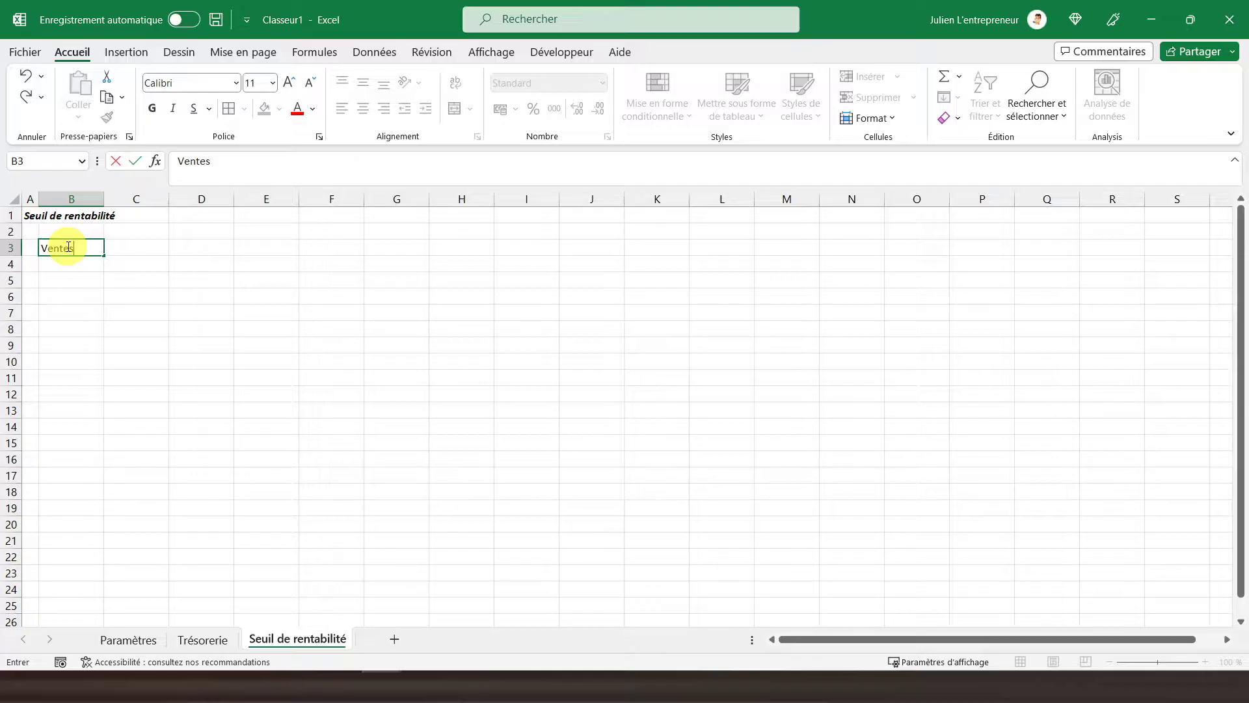
key(Return)
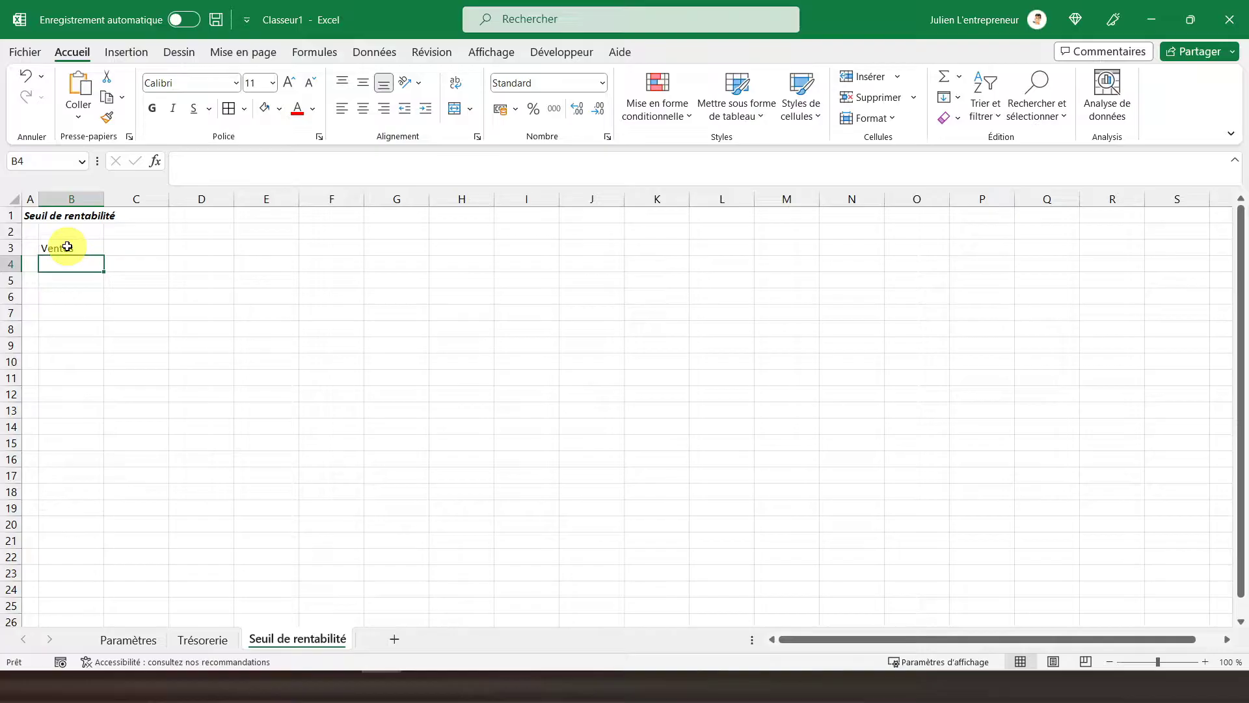
text(Charges fixes)
key(Return)
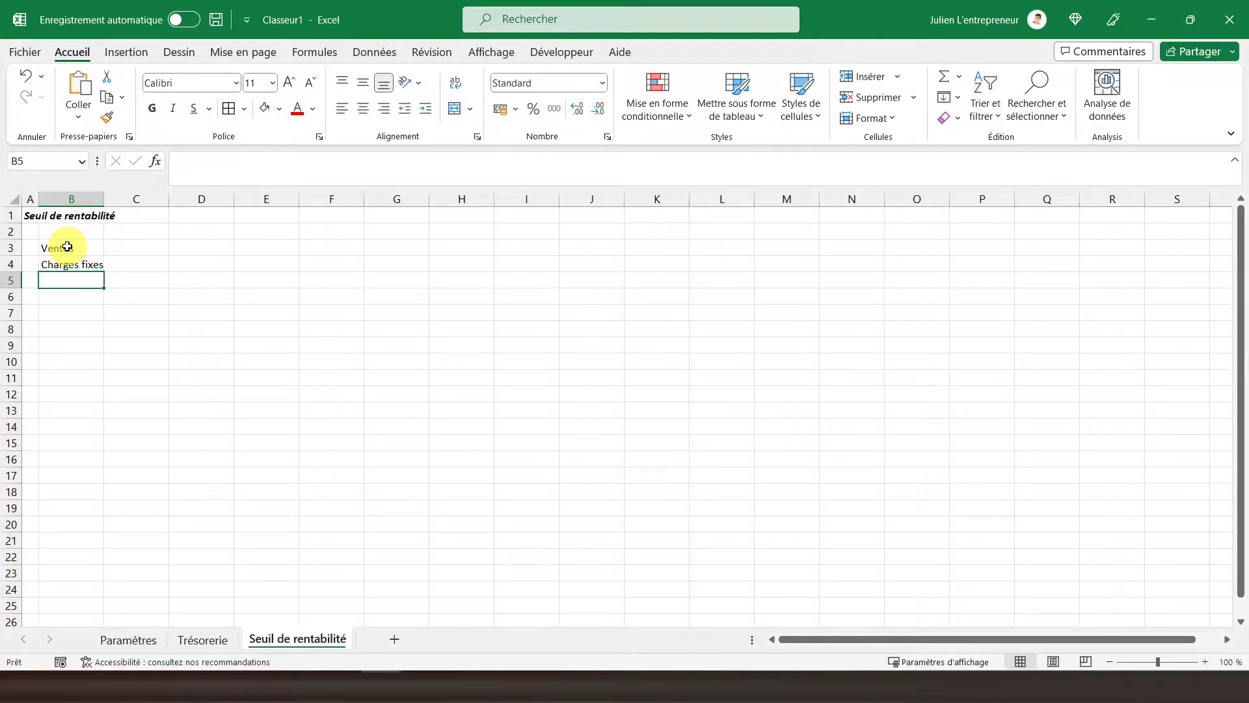
text(Charges )
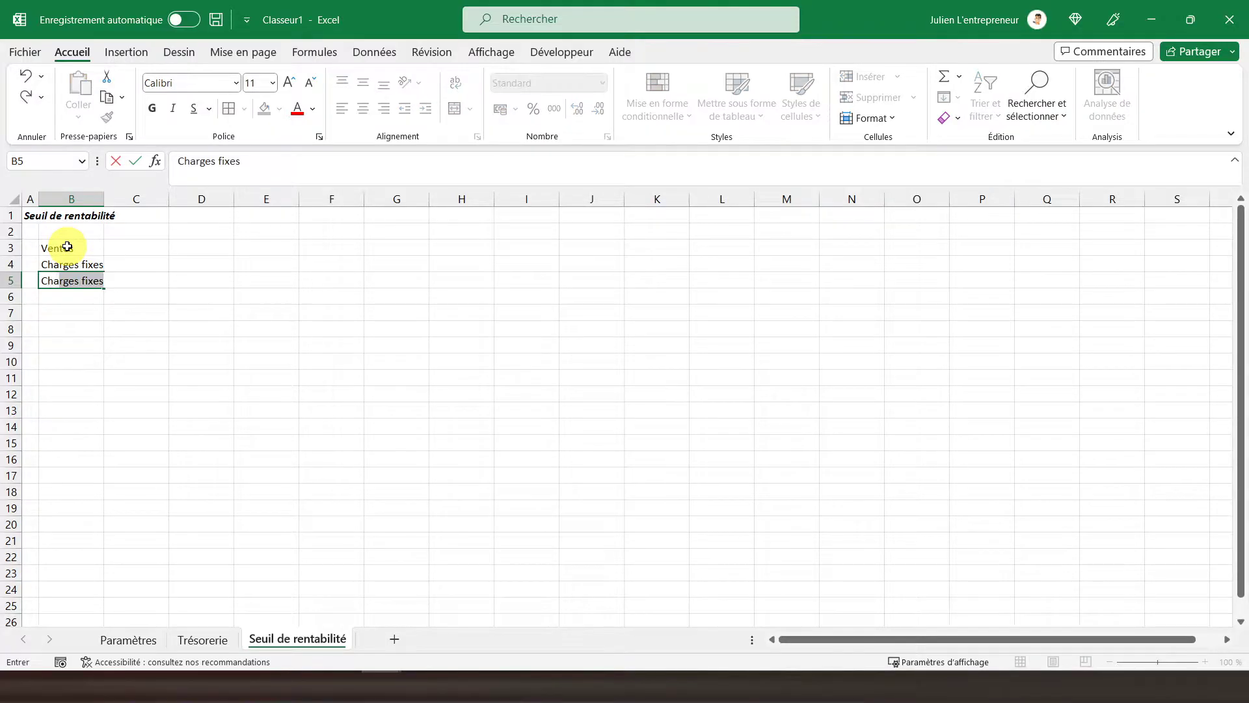
text(variables)
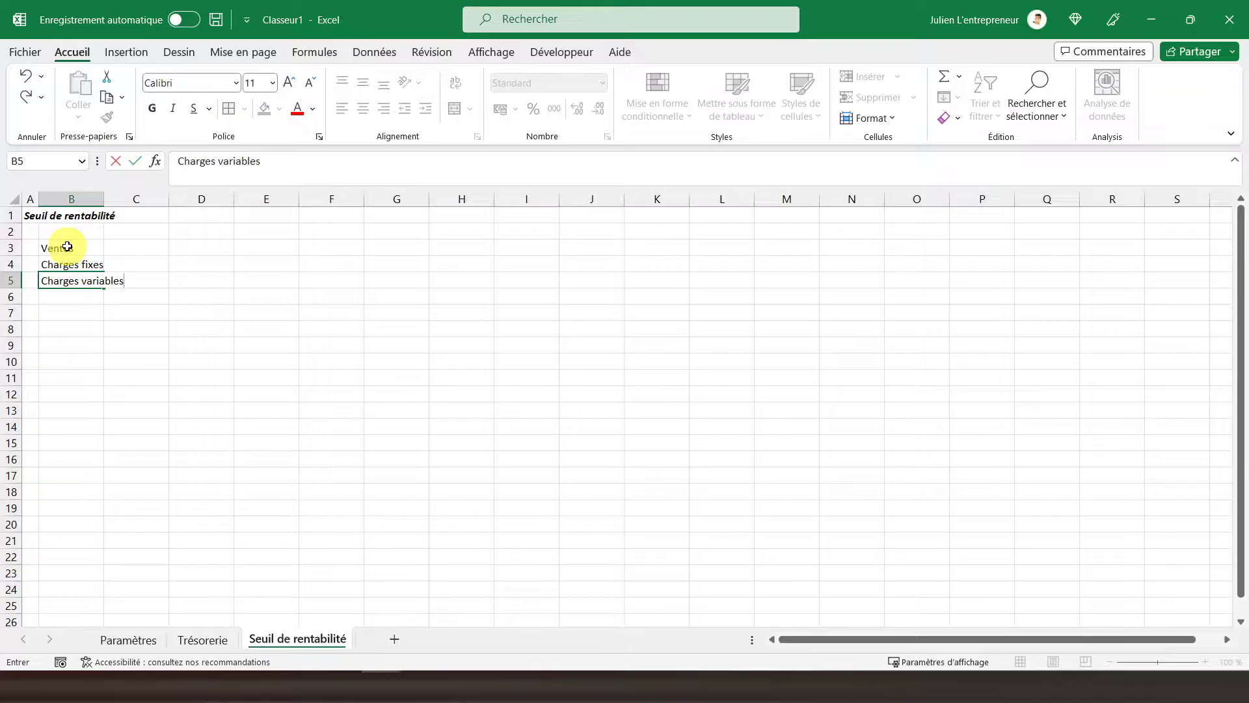
key(Return)
Enter the labels Marge sur coûts variables in B7, Taux MCV in B8 and Seuil de rentabilité in B10.
key(Return)
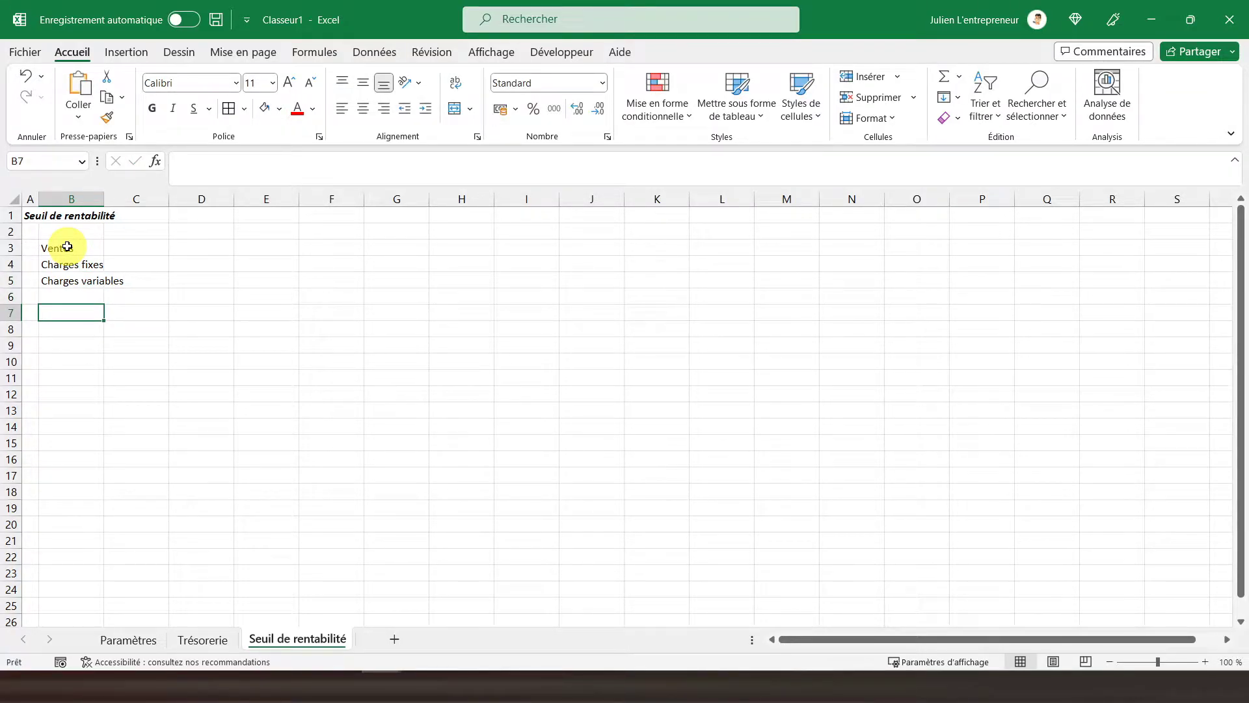
text(Marge sur c)
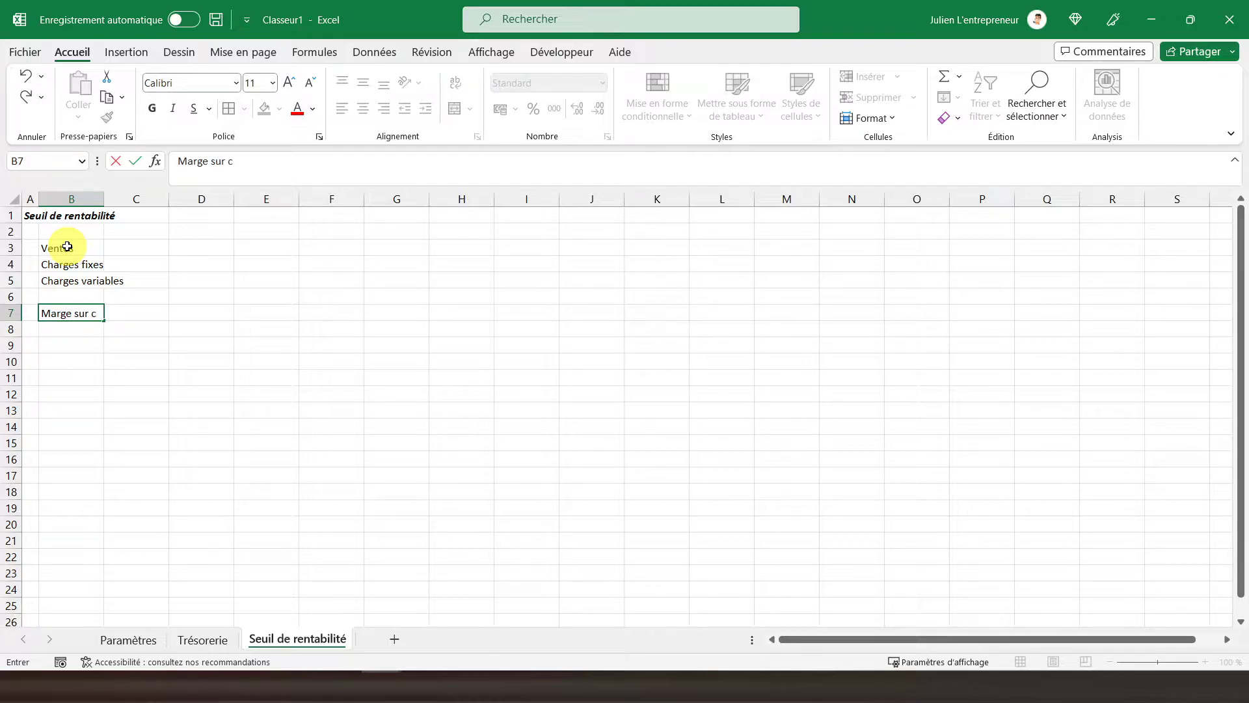
text(oûts variables)
key(Return)
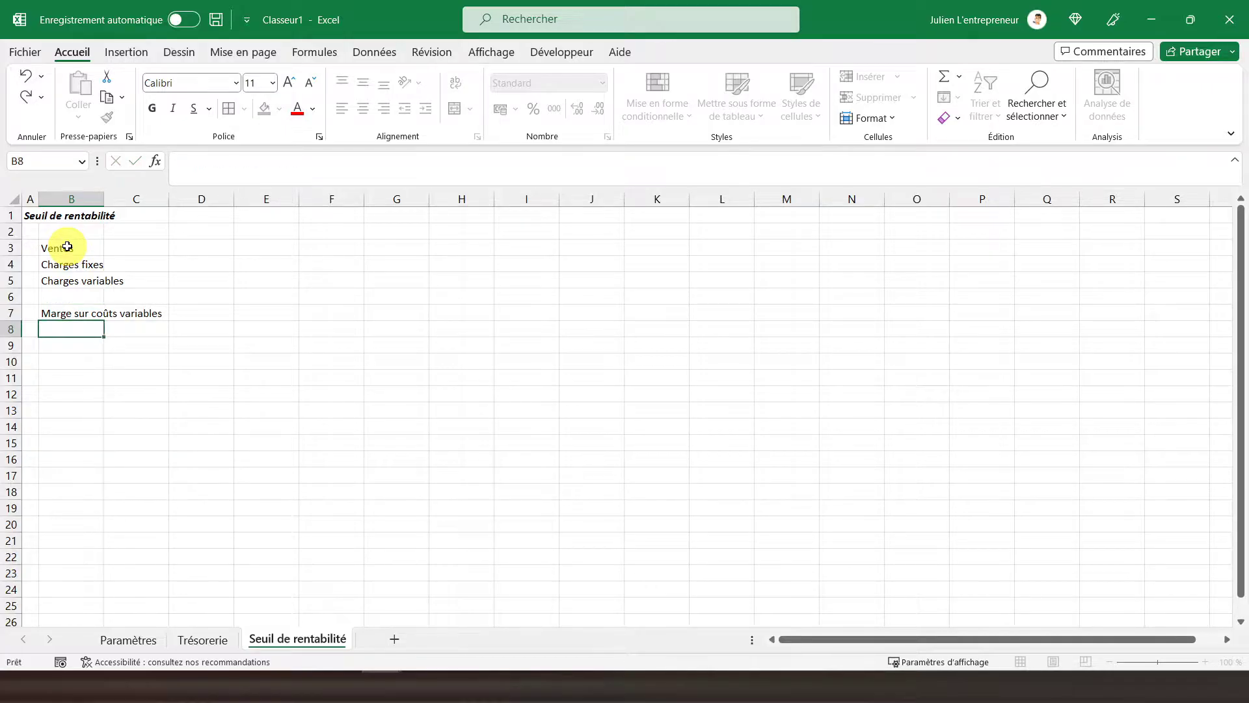
text(Taux MCV)
key(Return)
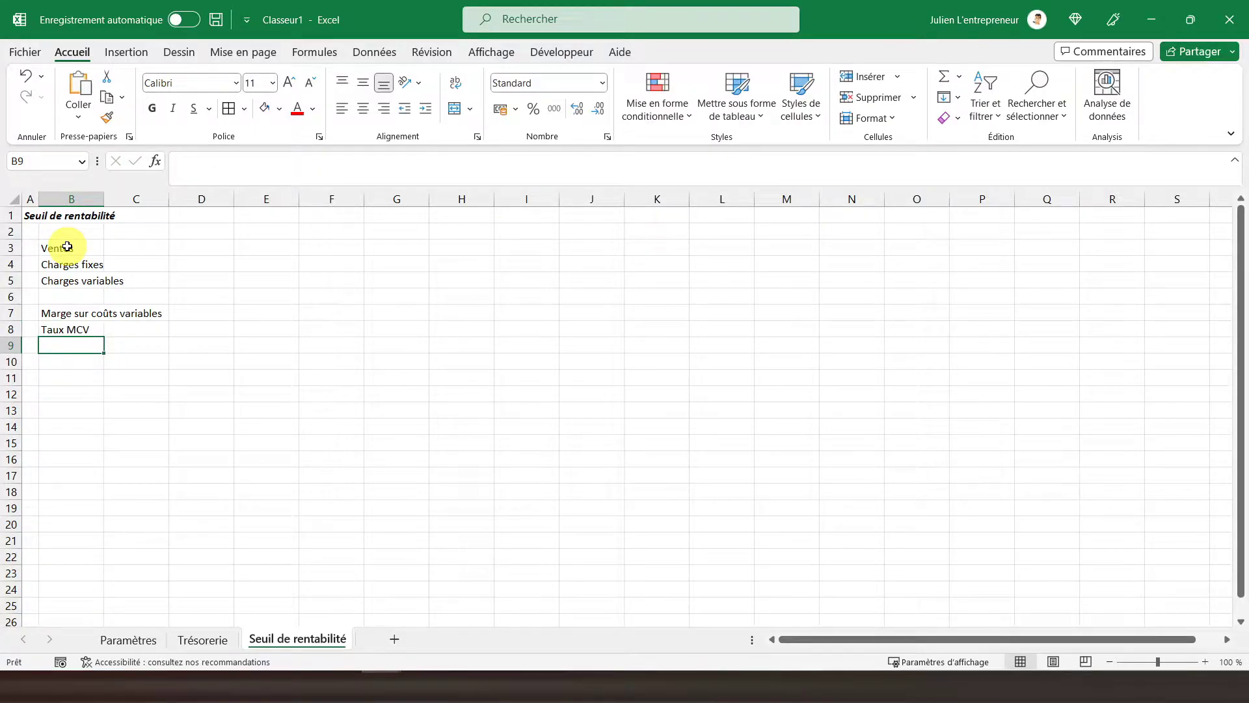
key(Return)
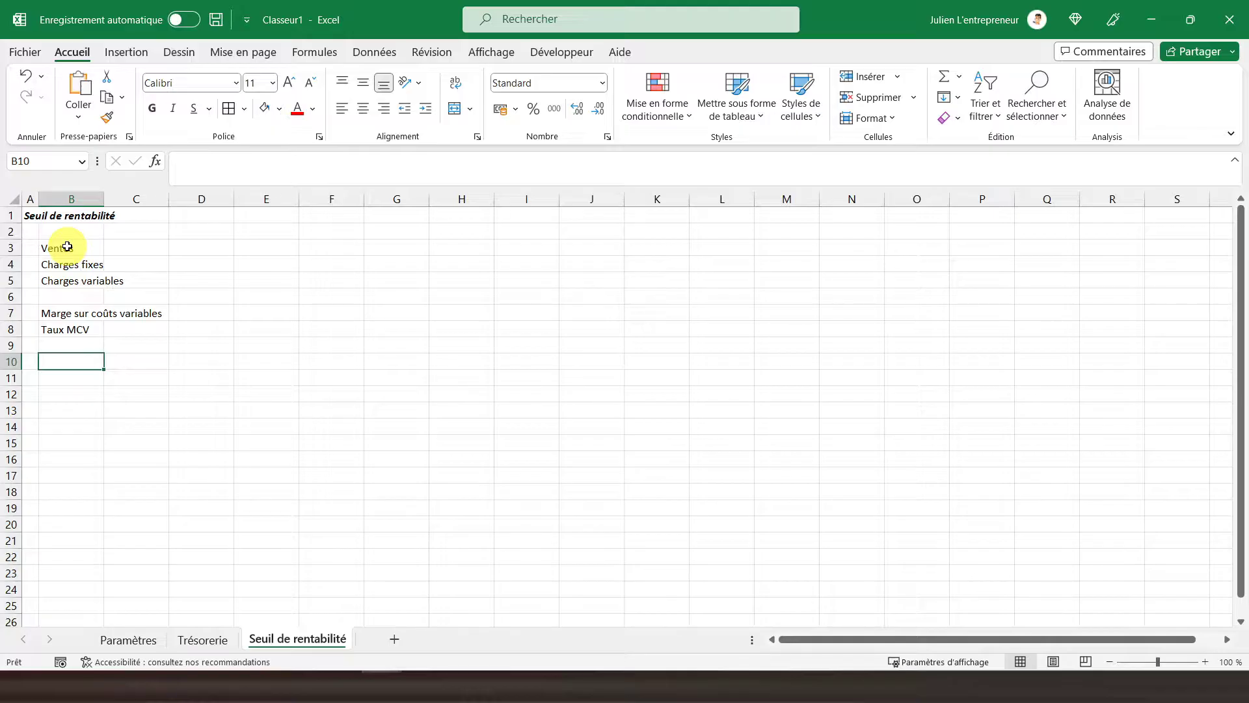
text(Seuil )
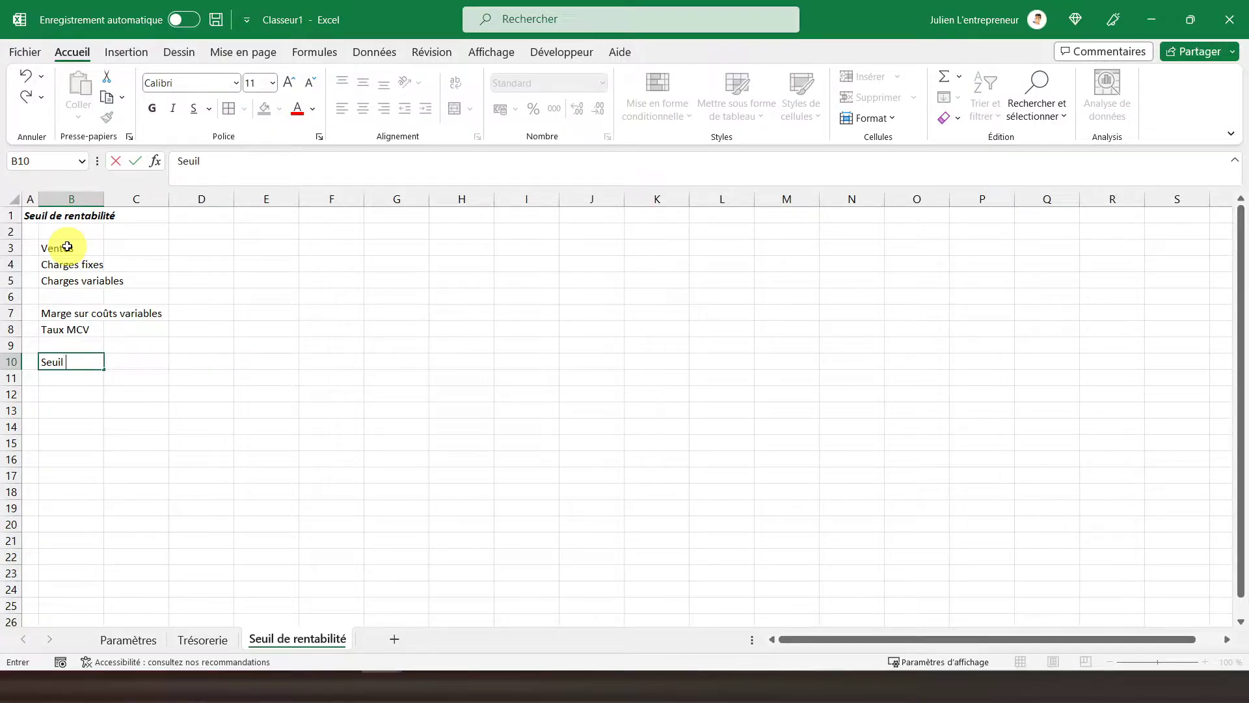
text(de rentabilité)
key(Return)
Enter the heading Mois in B12 and fill the months Janvier to Décembre below it in B13:B24.
key(Return)
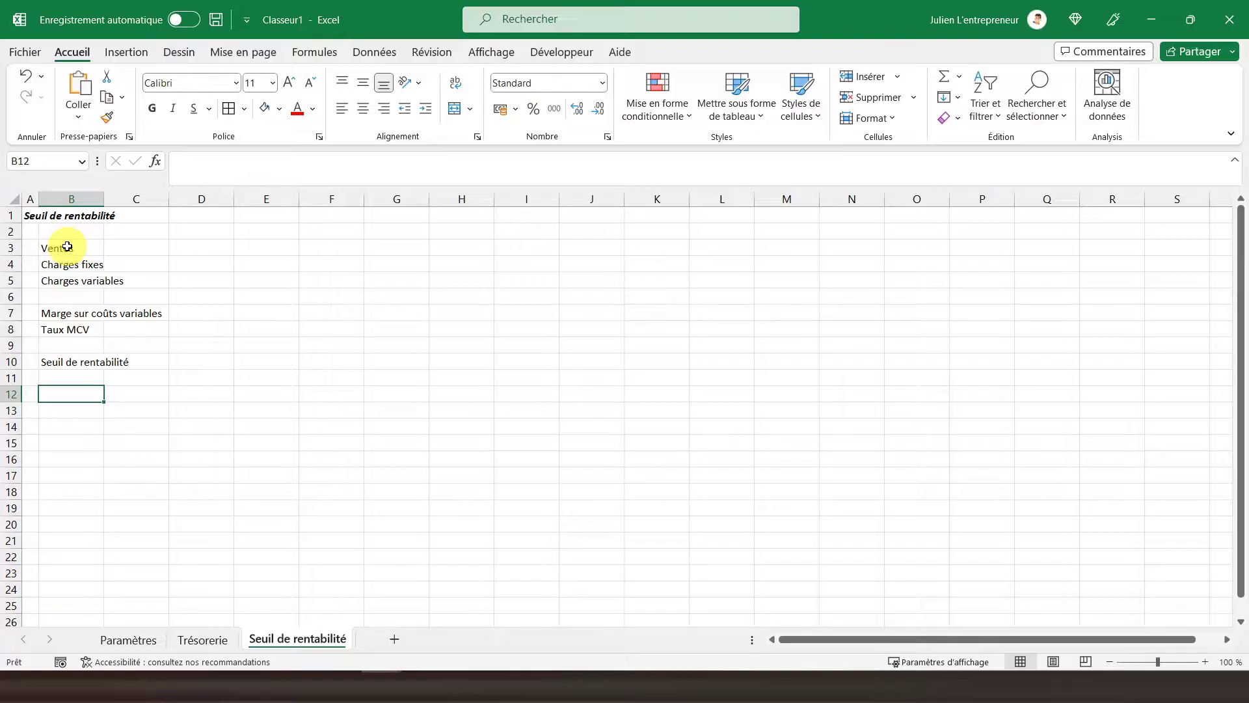
text(Moi)
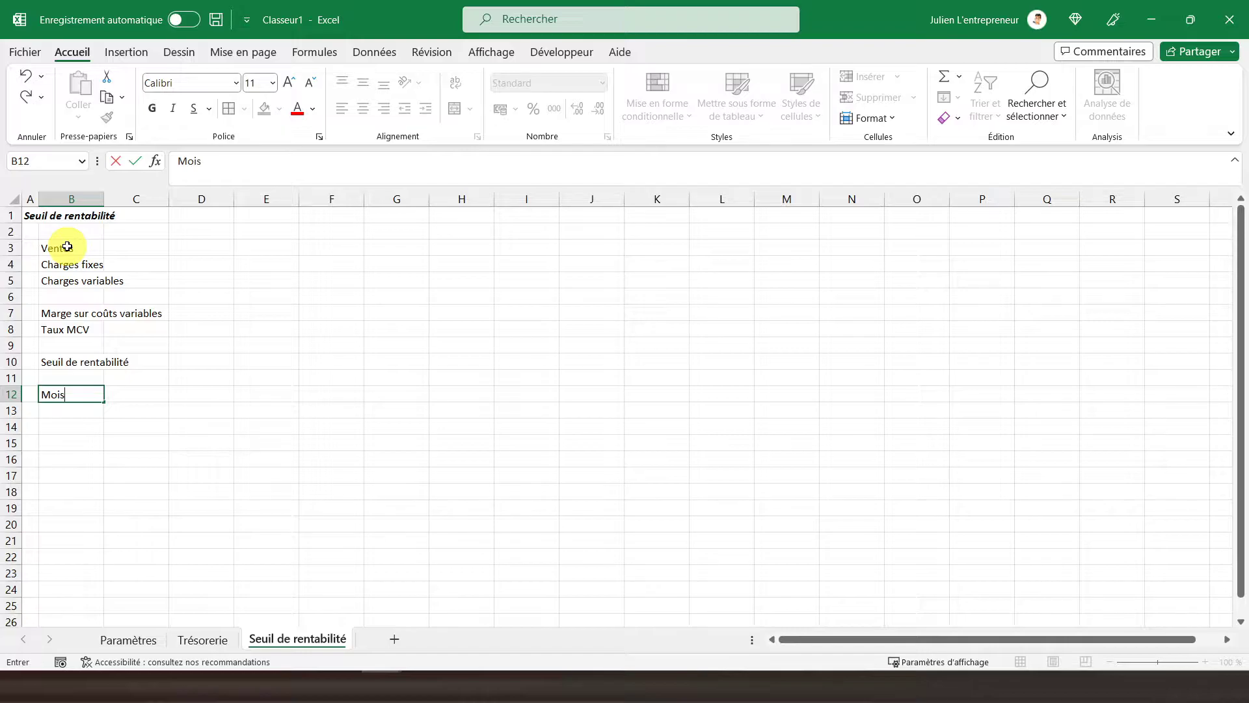
text(s)
key(Return)
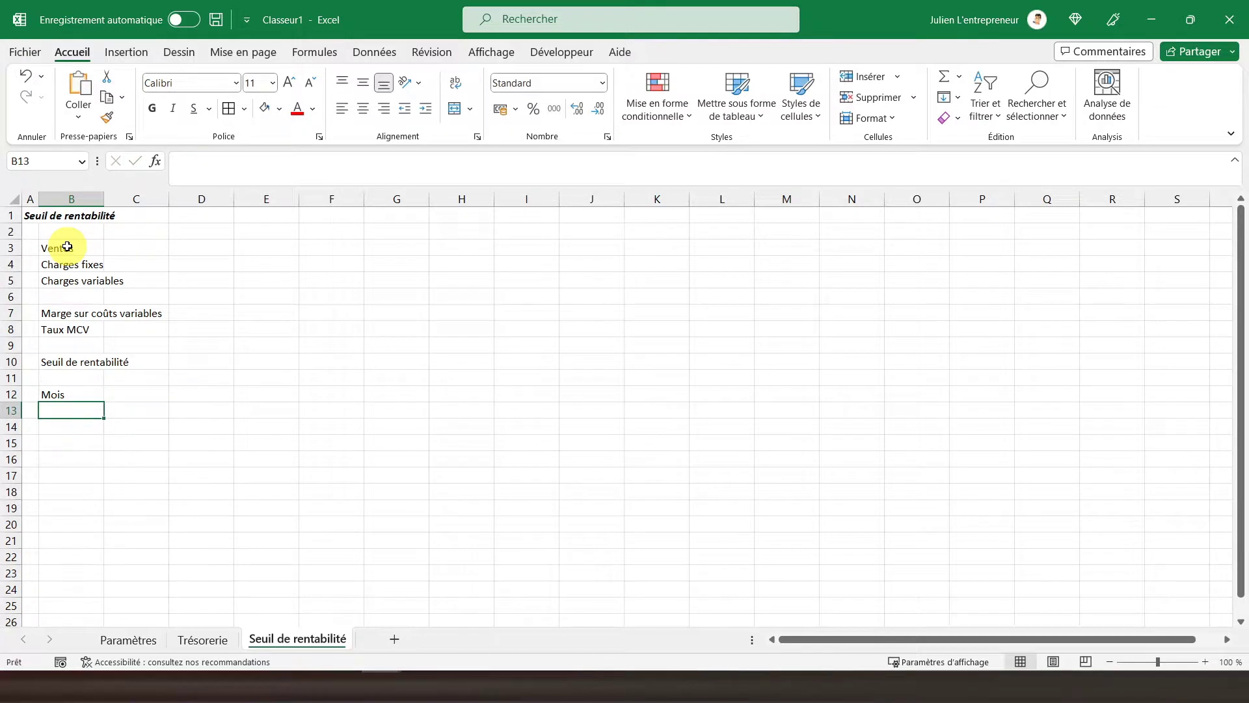
text(Janvier)
key(Return)
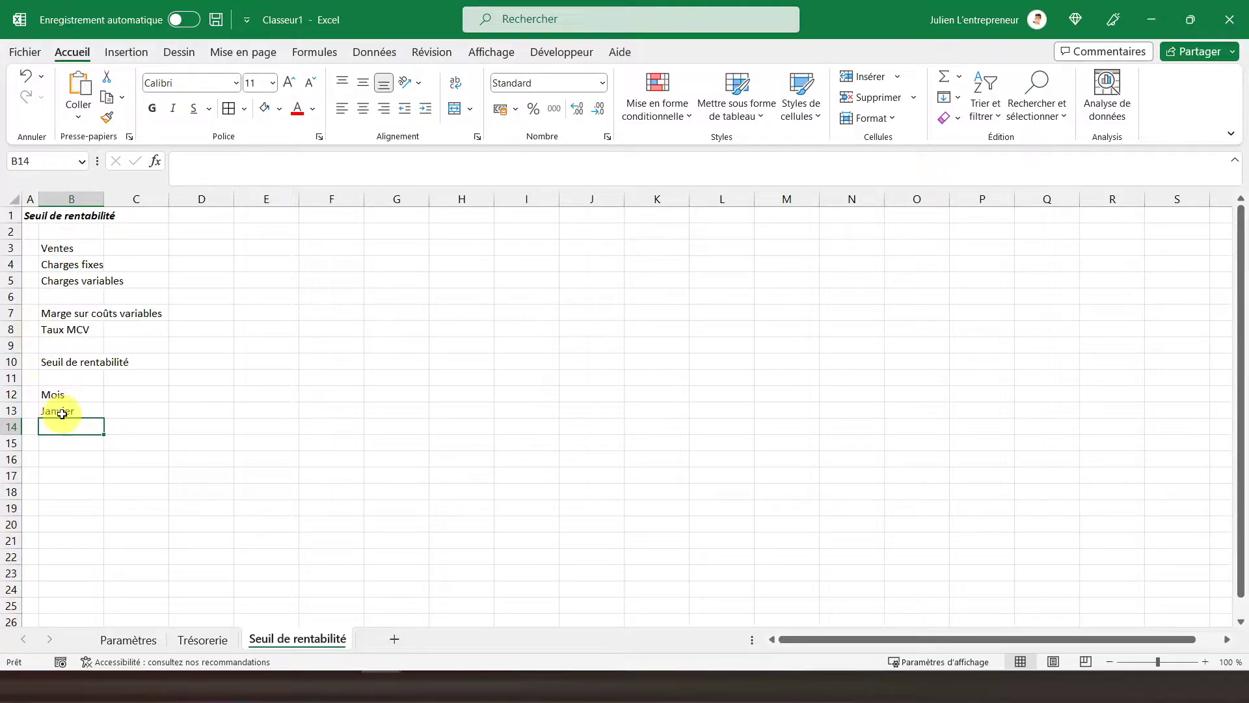
click(82, 412)
drag(102, 418, 91, 595)
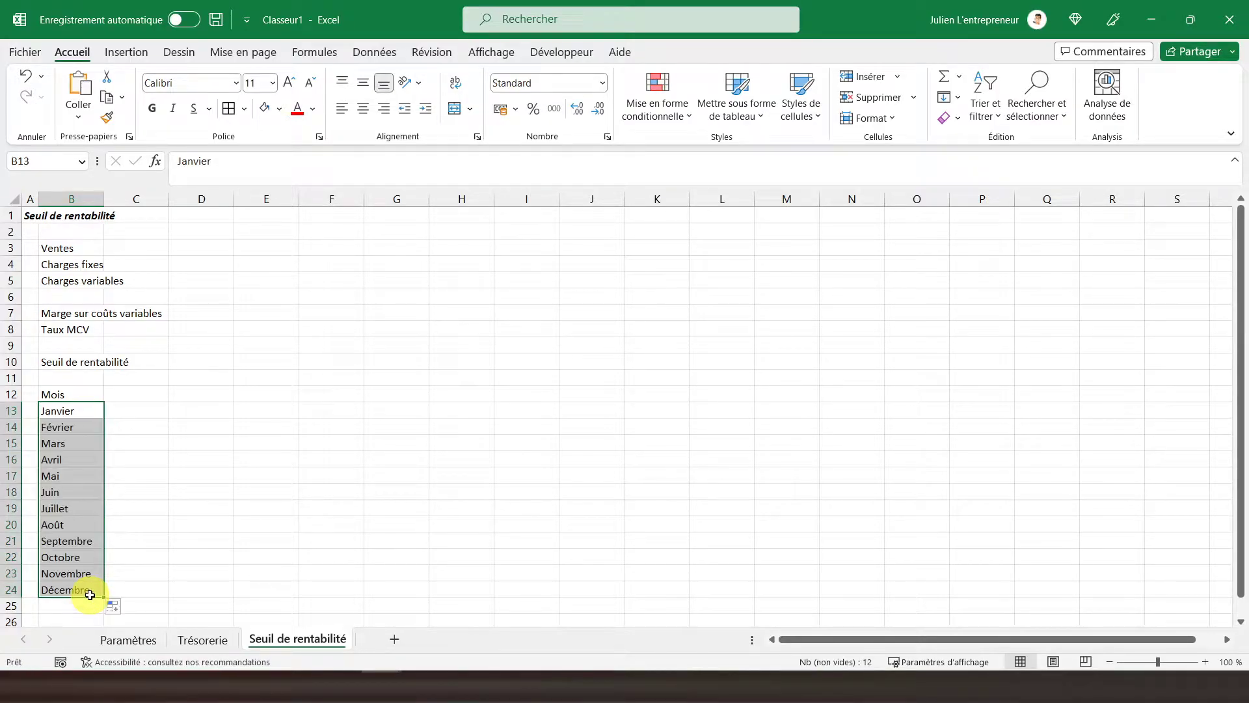
Enter the column heading Seuil de rentabilité in C12, beside the Mois heading.
click(129, 399)
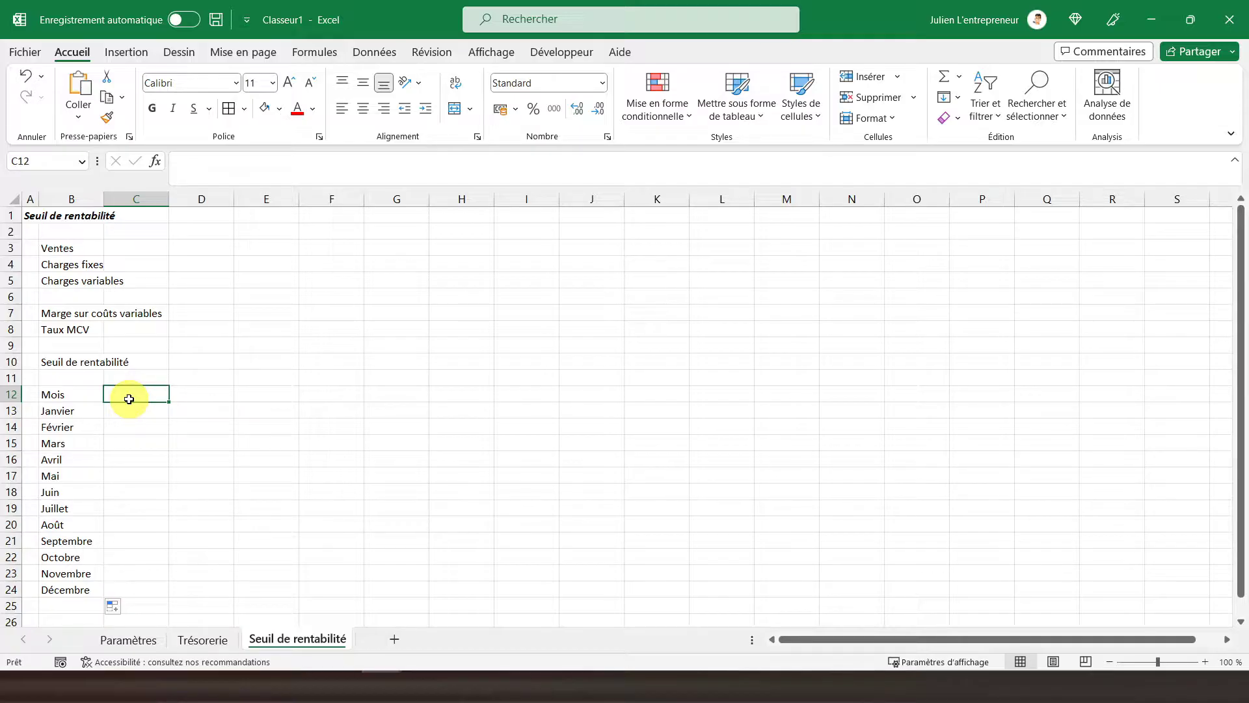
text(Seuil d)
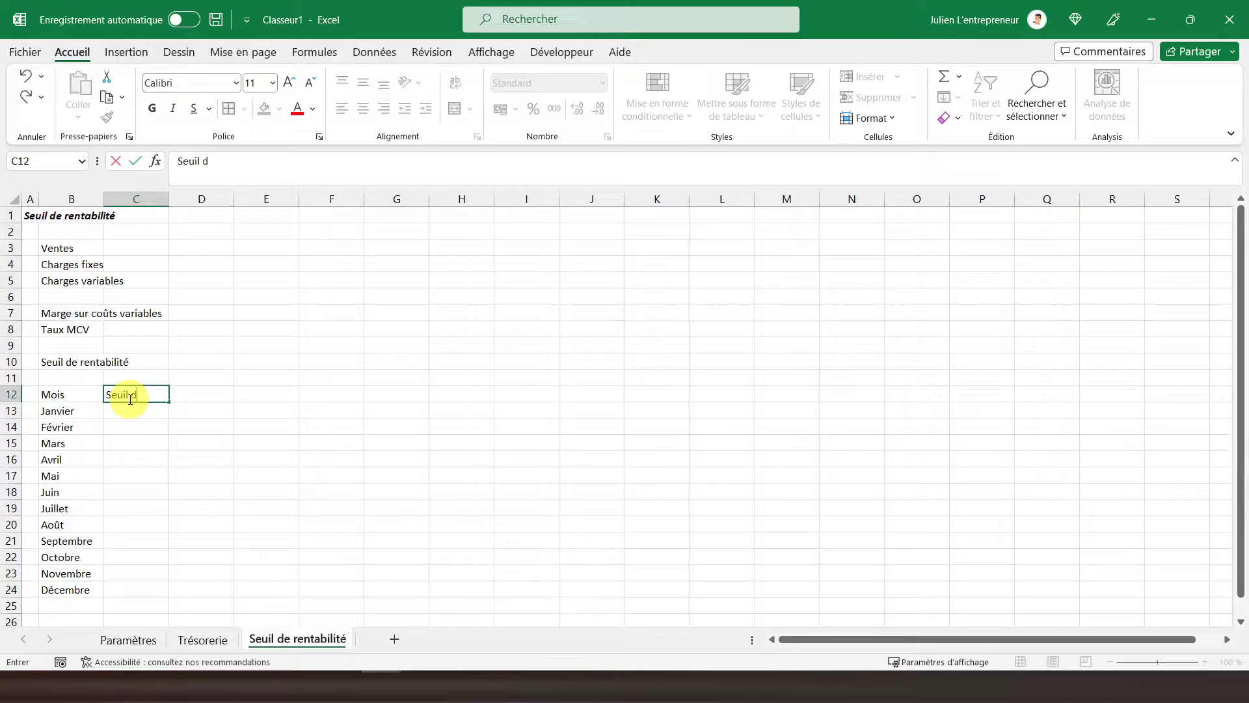
text(e rentabilité)
key(Return)
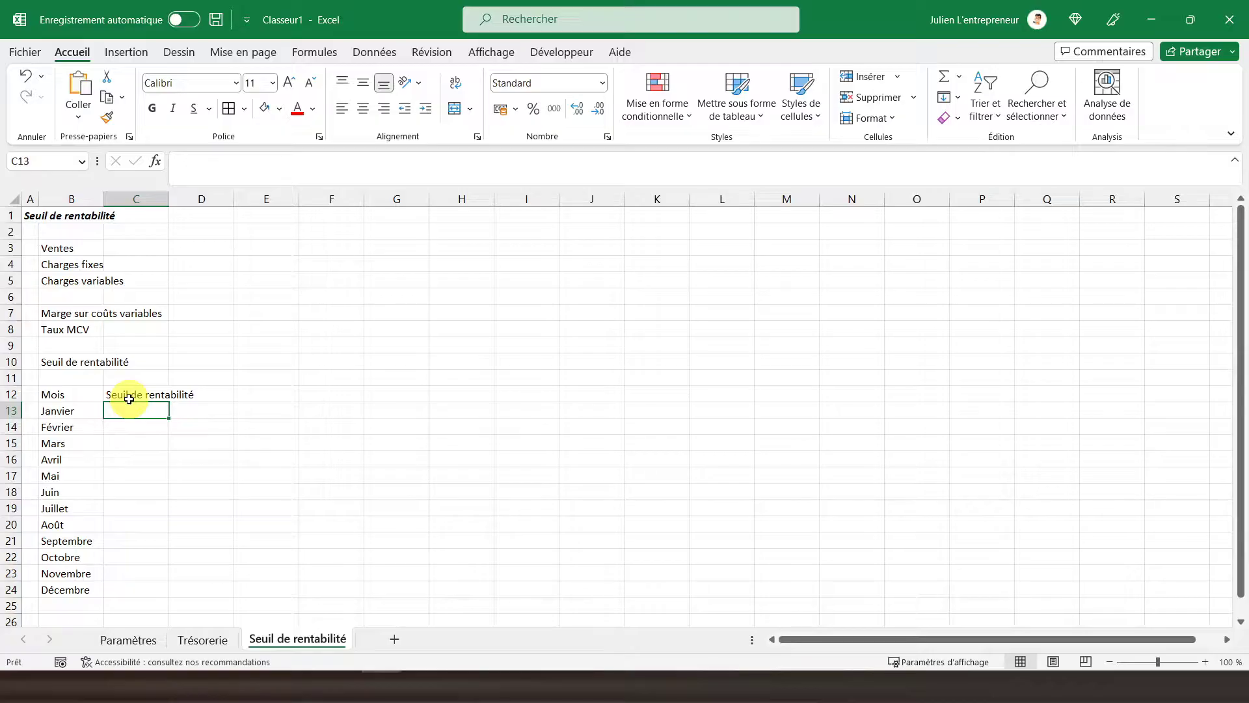
Format row 12 with wrapped text, horizontal and vertical centring, and bold type.
click(11, 394)
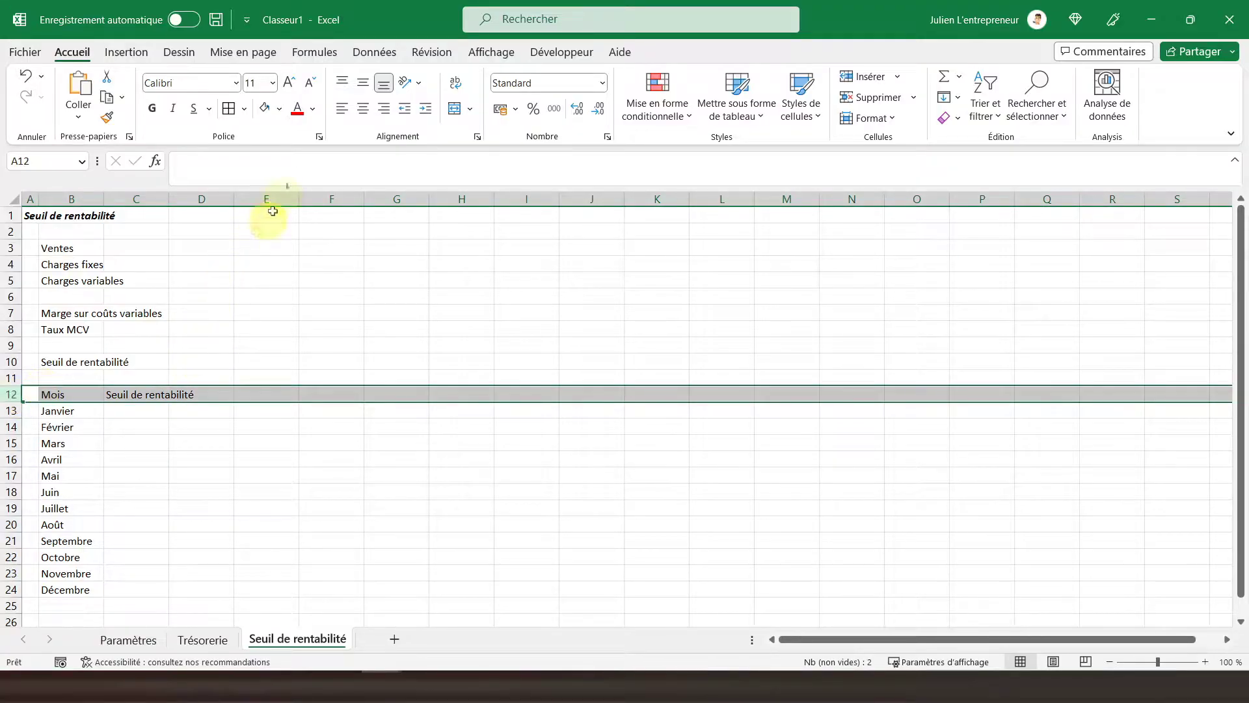
click(455, 82)
click(363, 82)
click(363, 108)
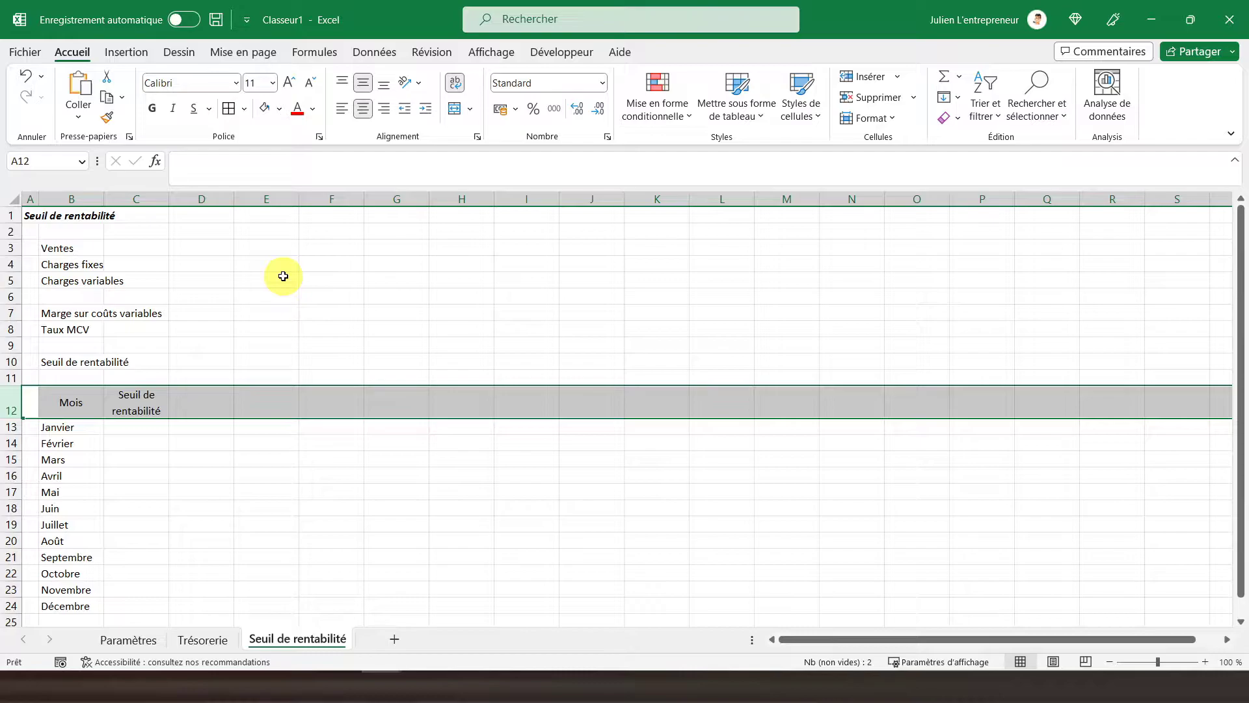
click(154, 108)
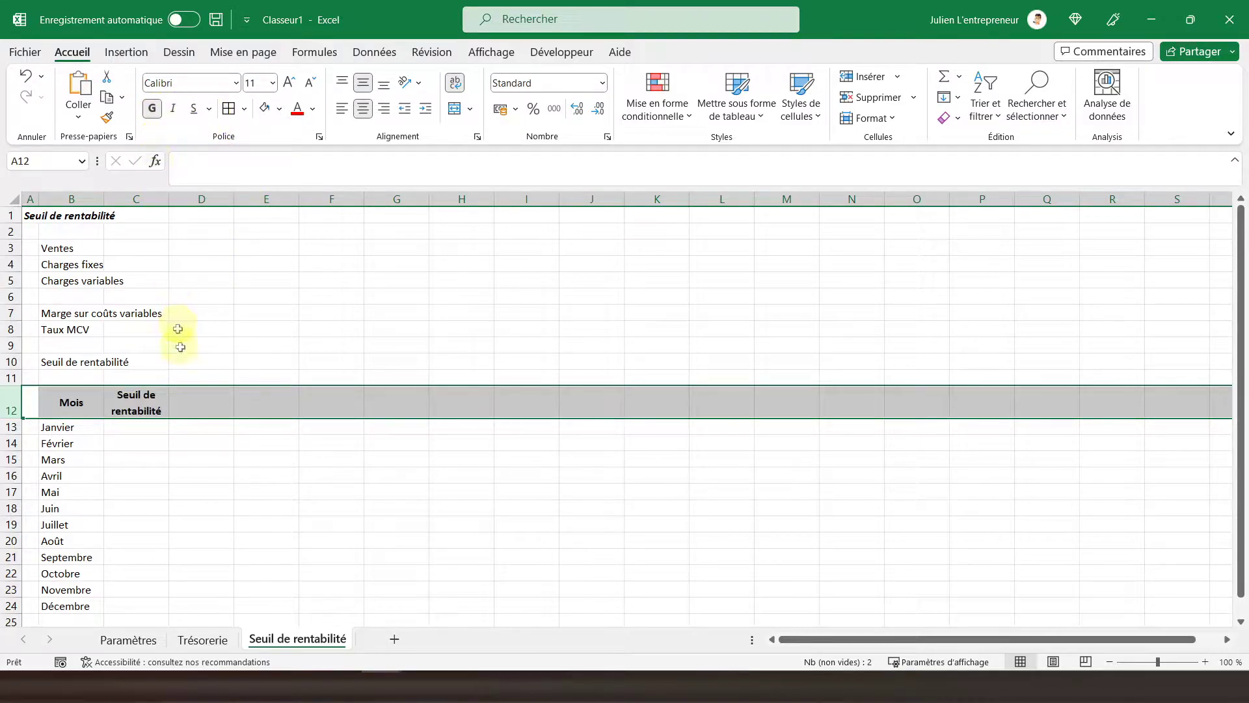
Enter the column headings Chiffre d'affaires in D12 and Chiffre d'affaires cumulé in E12.
click(195, 400)
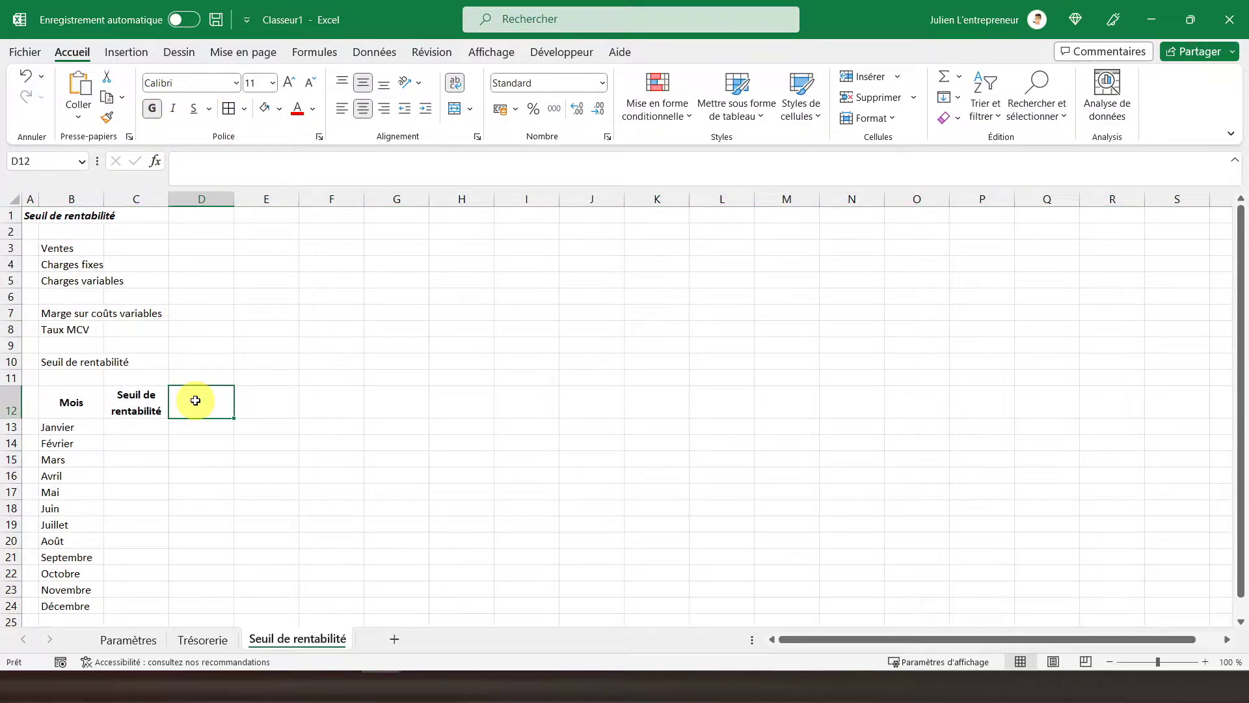
text(C)
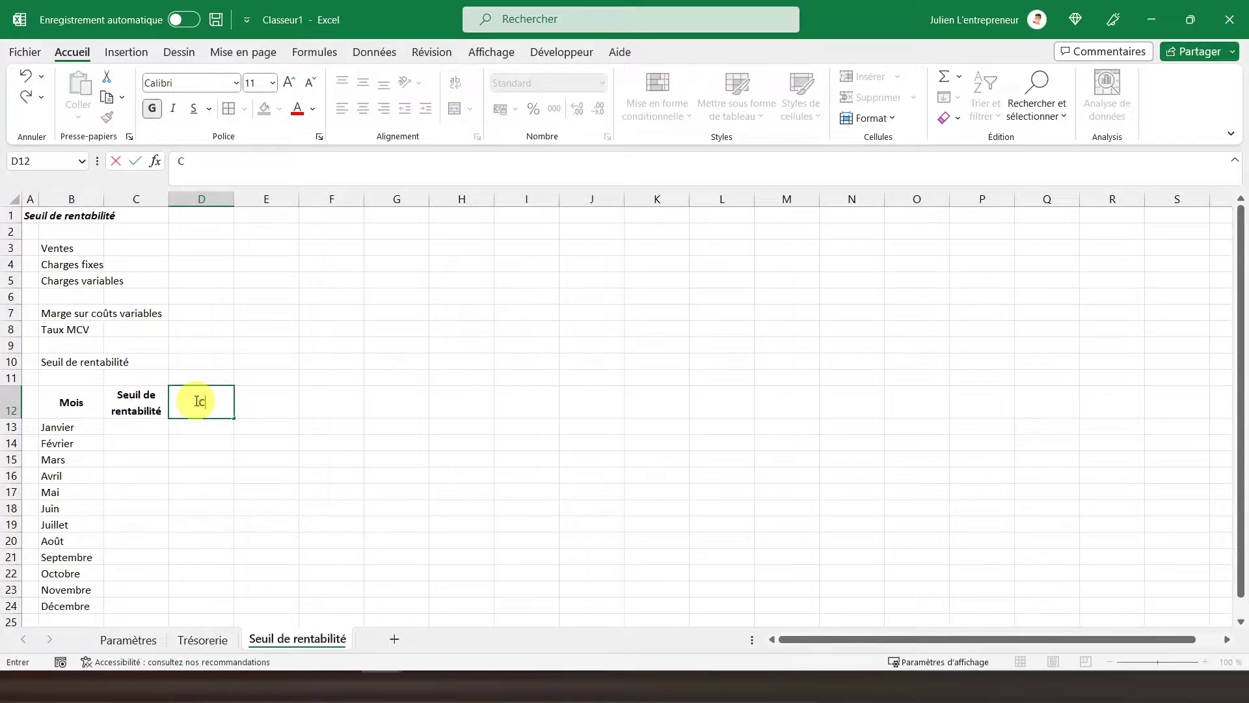
text(hiffre d'affai)
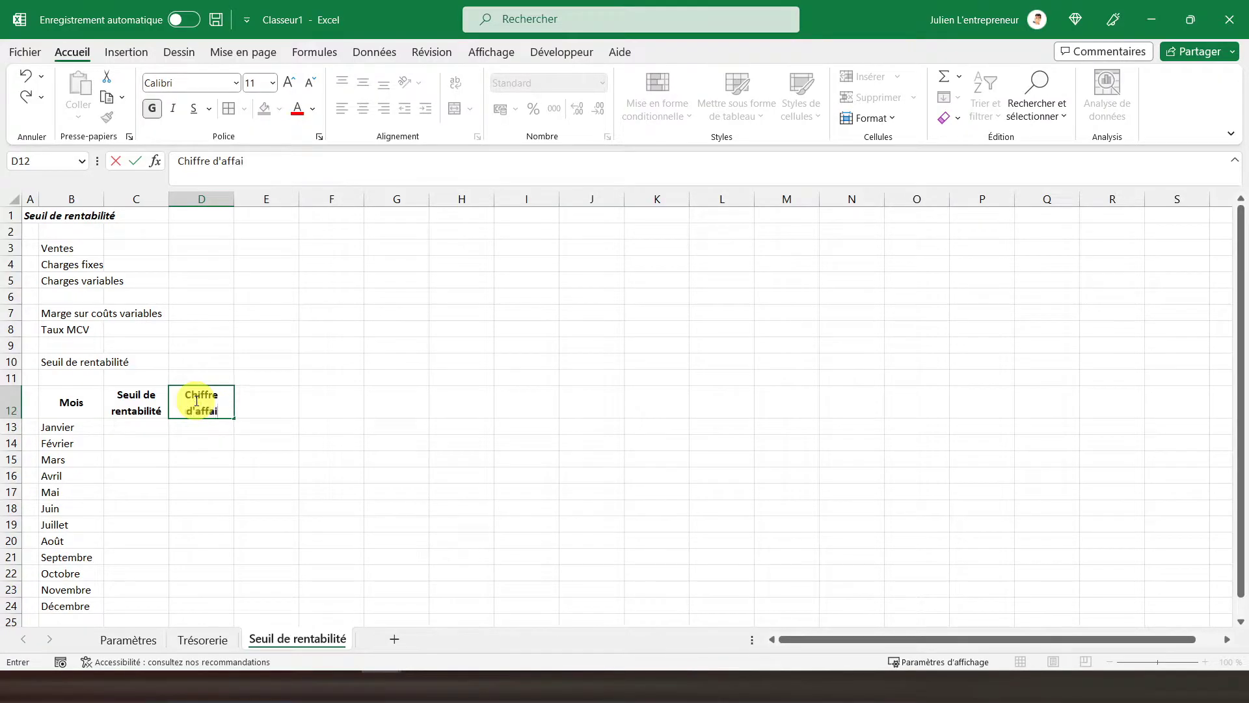
text(res)
key(Tab)
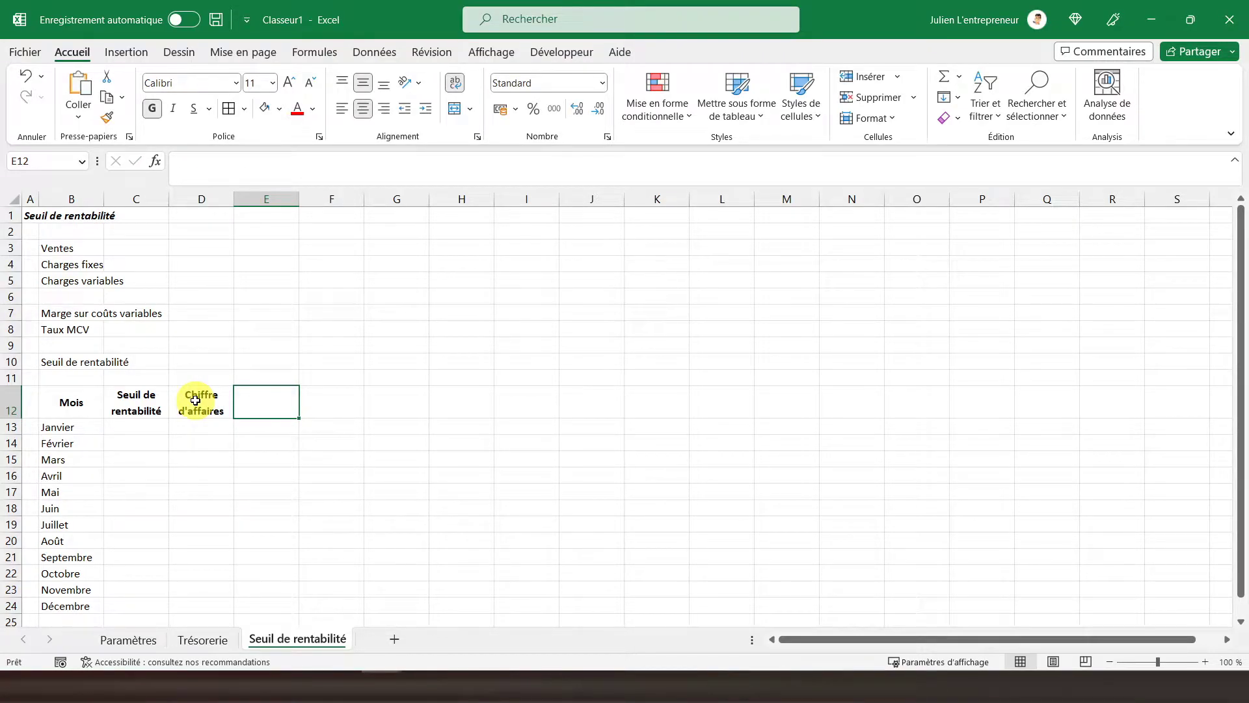
text(Chi)
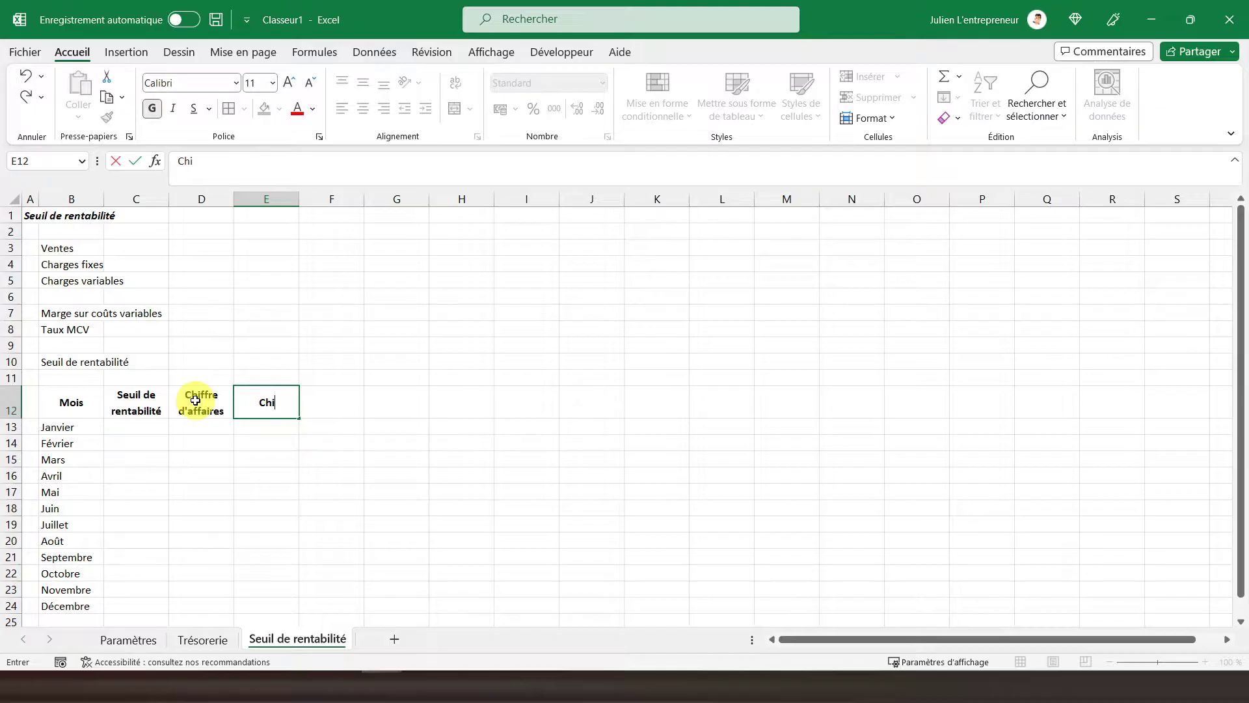
text(ffre d'affaires cum)
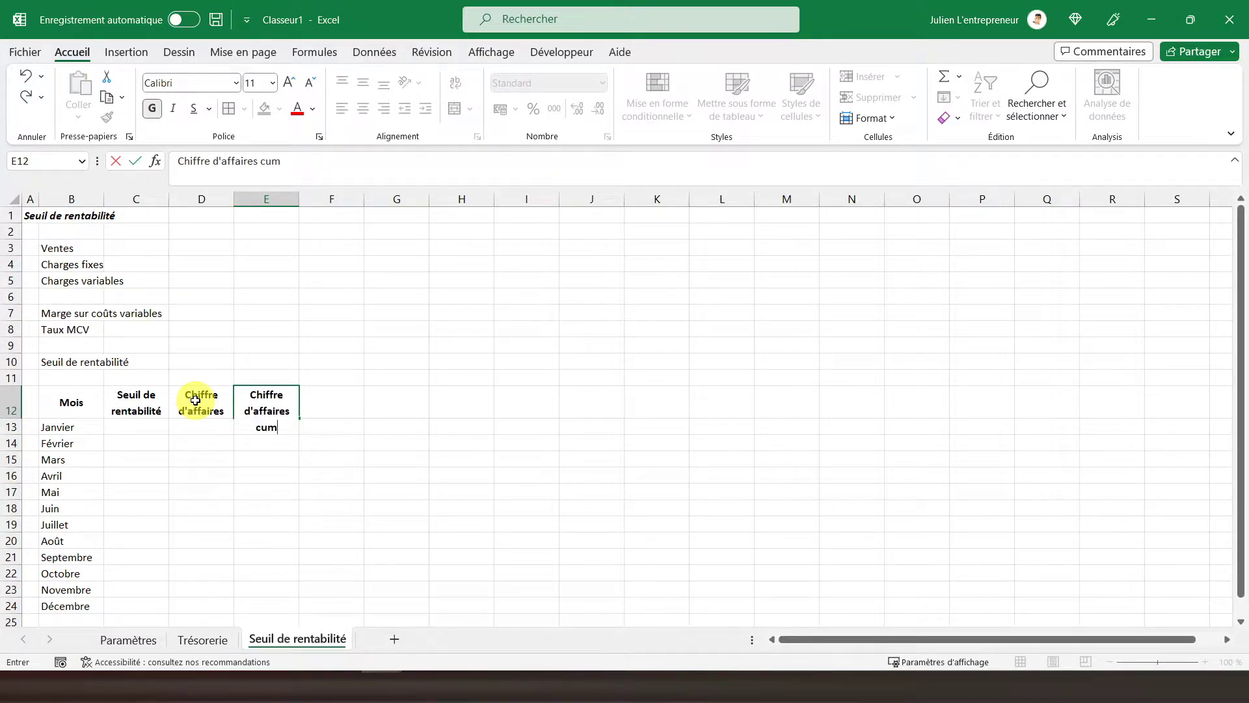
text(ulé)
key(Return)
key(Up)
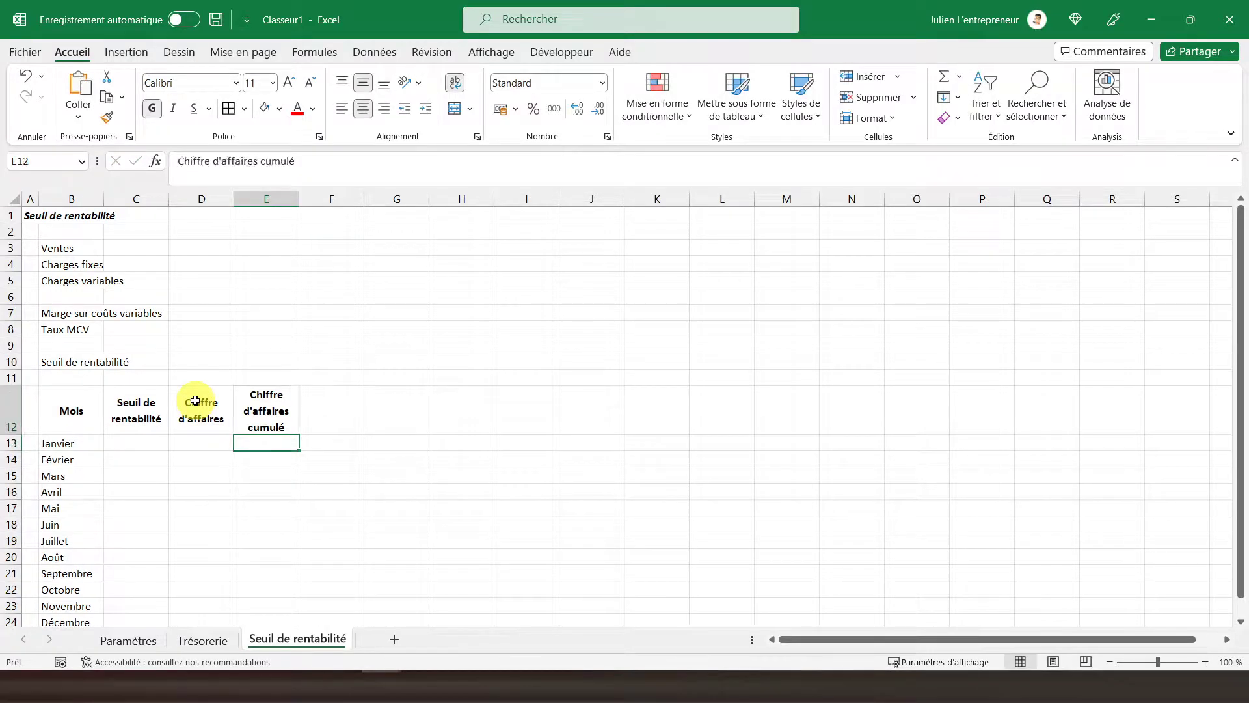
Enter the column headings Charges variables in F12 and Marge brute in G12.
key(Right)
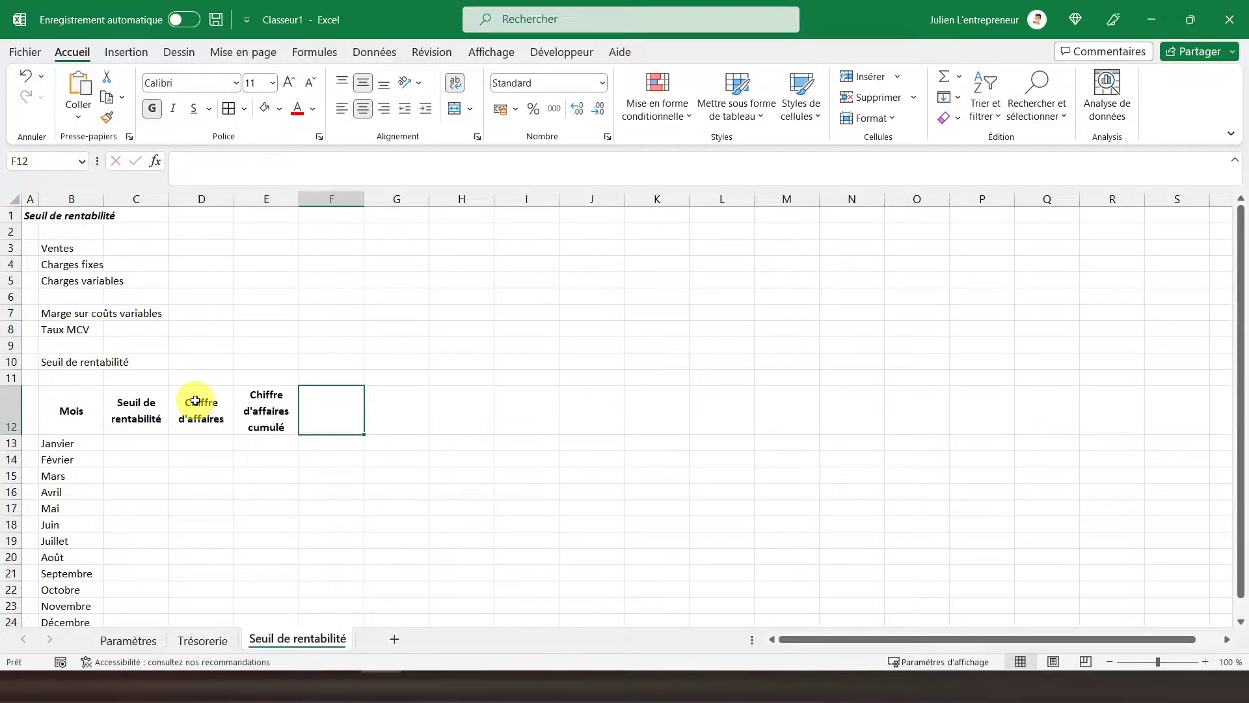
text(Charges v)
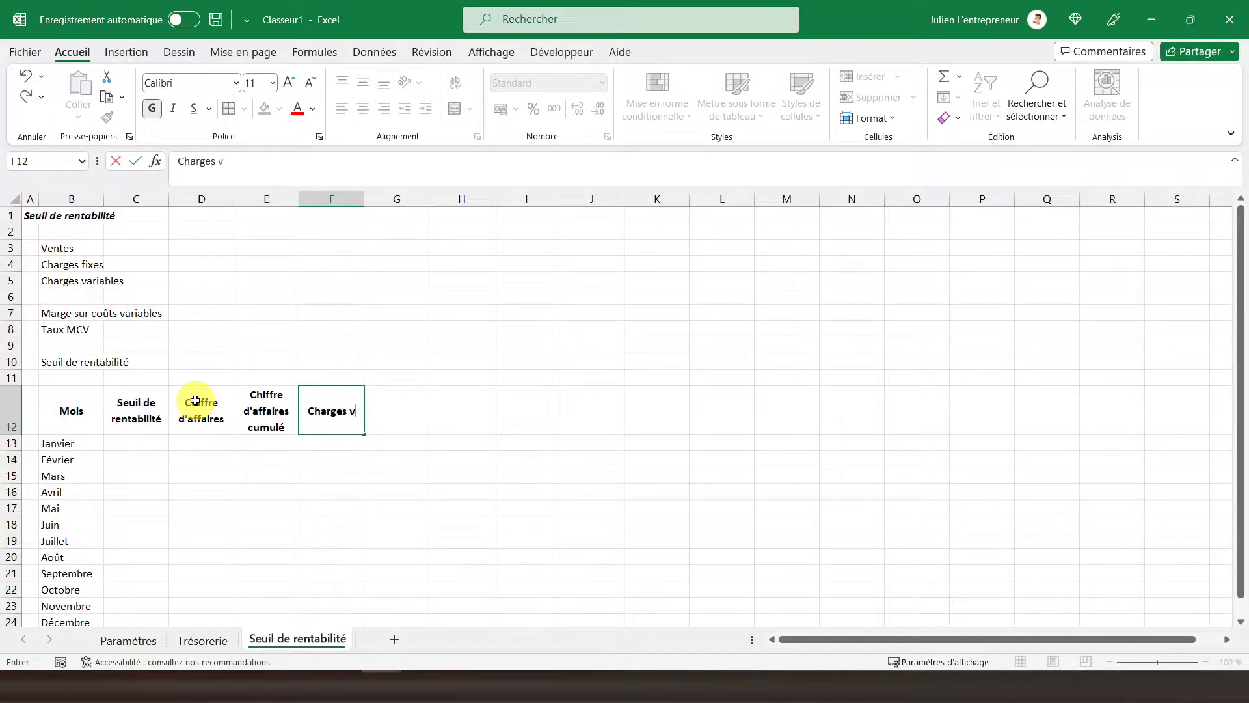
text(ariables)
key(Tab)
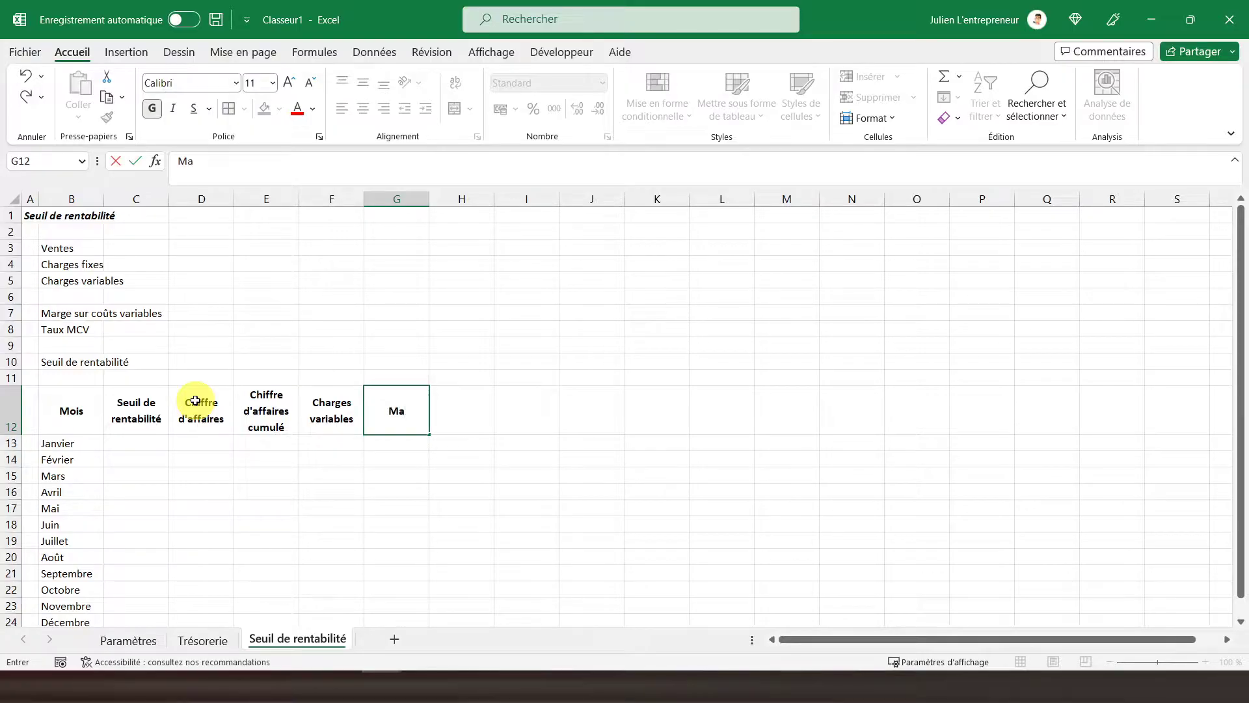
text(Marge brute)
key(Return)
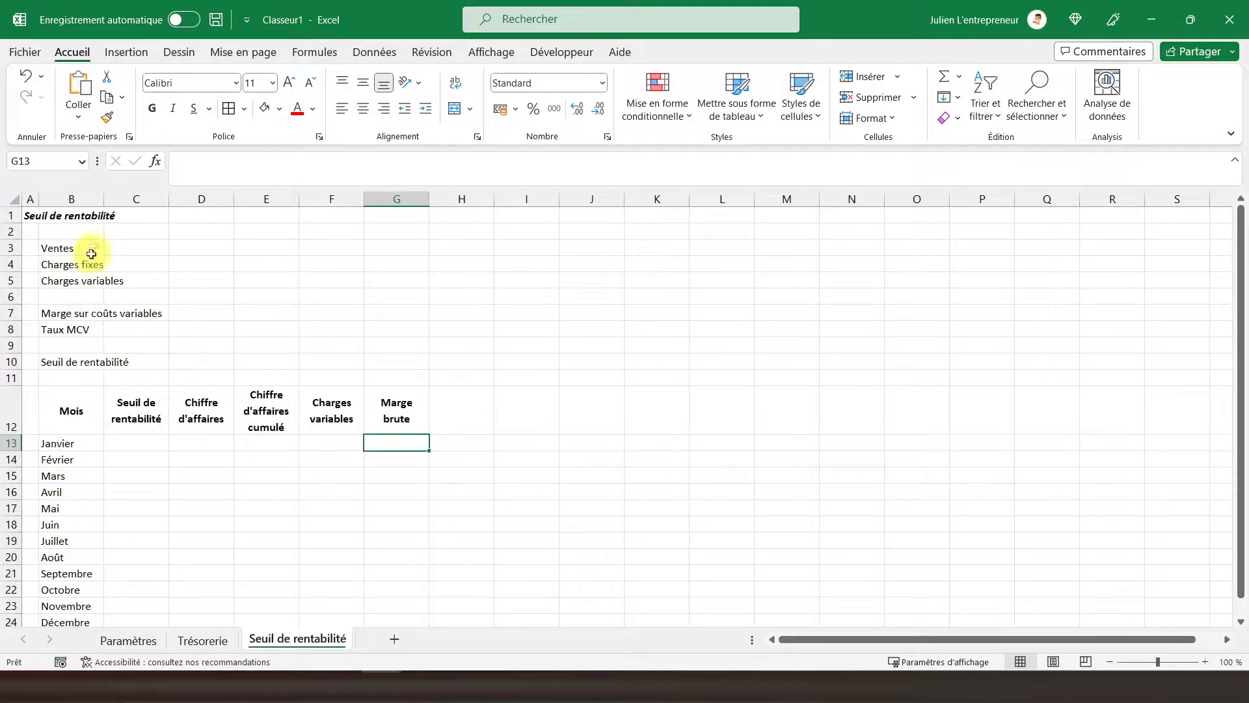
Autofit column B to its contents, and make the labels in B3:B10 bold and horizontally centred.
double_click(103, 198)
drag(87, 251, 89, 363)
click(152, 108)
click(363, 108)
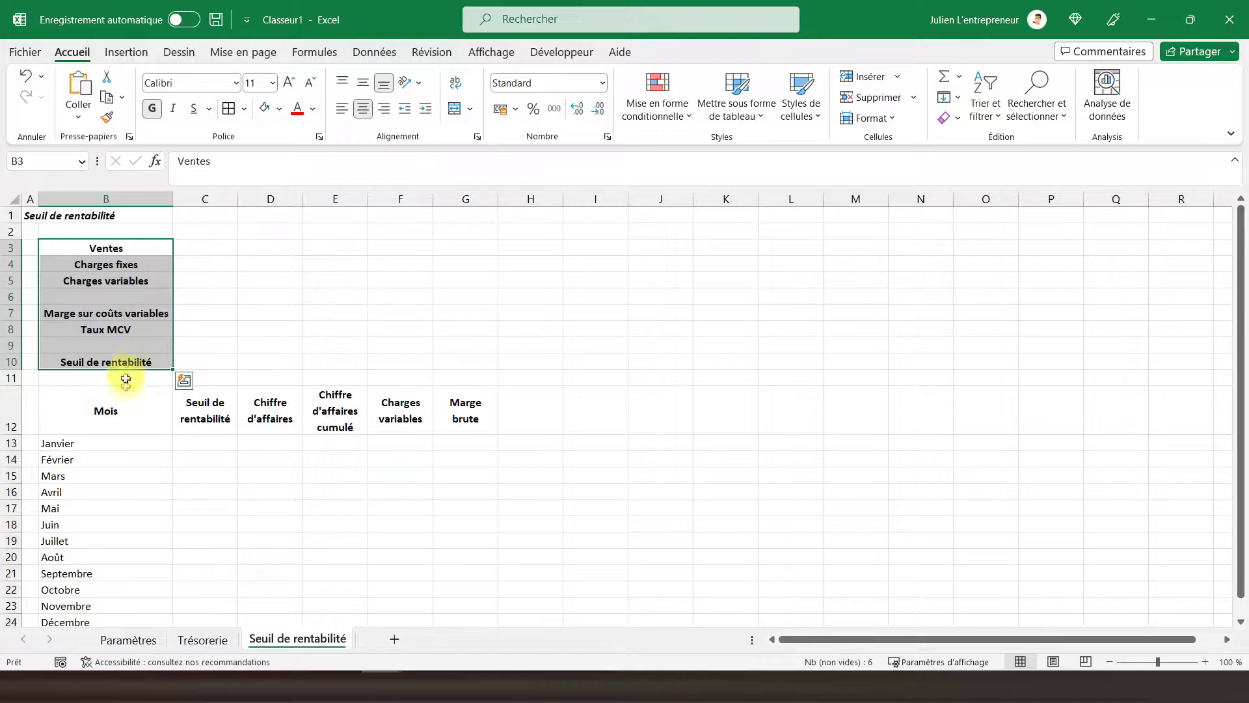
Apply all borders to the heading cells B12:G12.
click(104, 409)
scroll(188, 431, down, 1)
scroll(189, 431, up, 1)
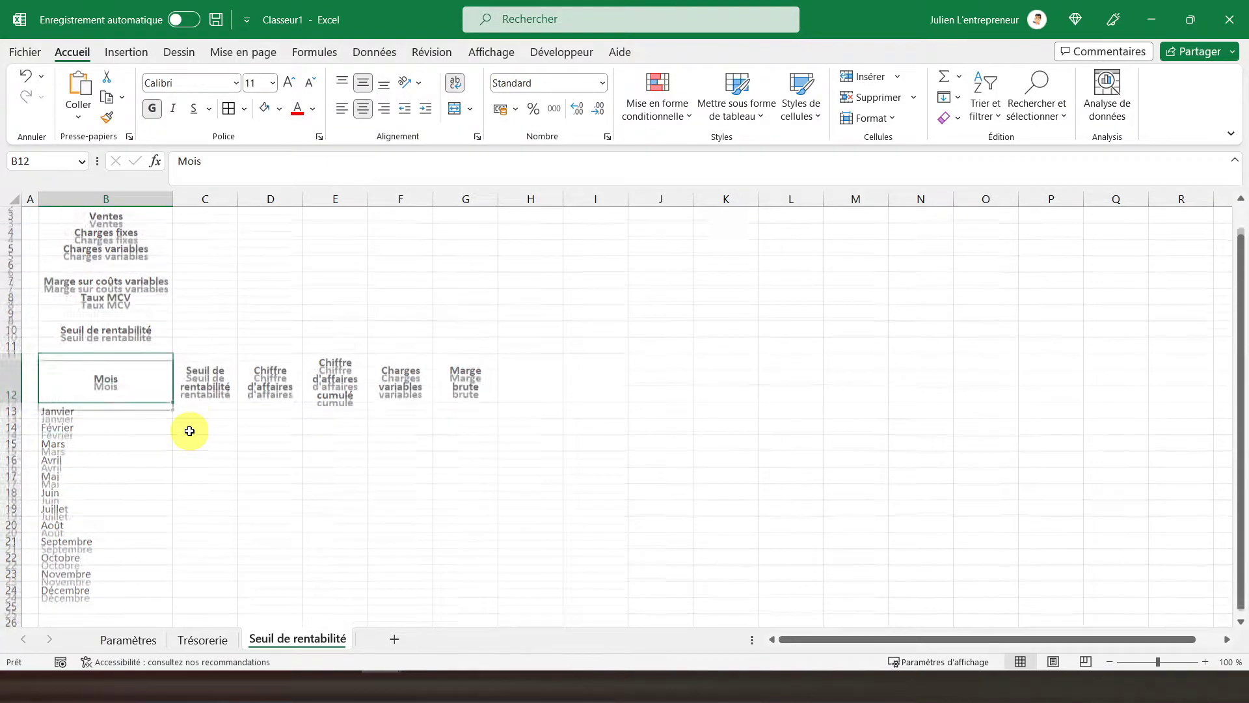
drag(97, 408, 434, 412)
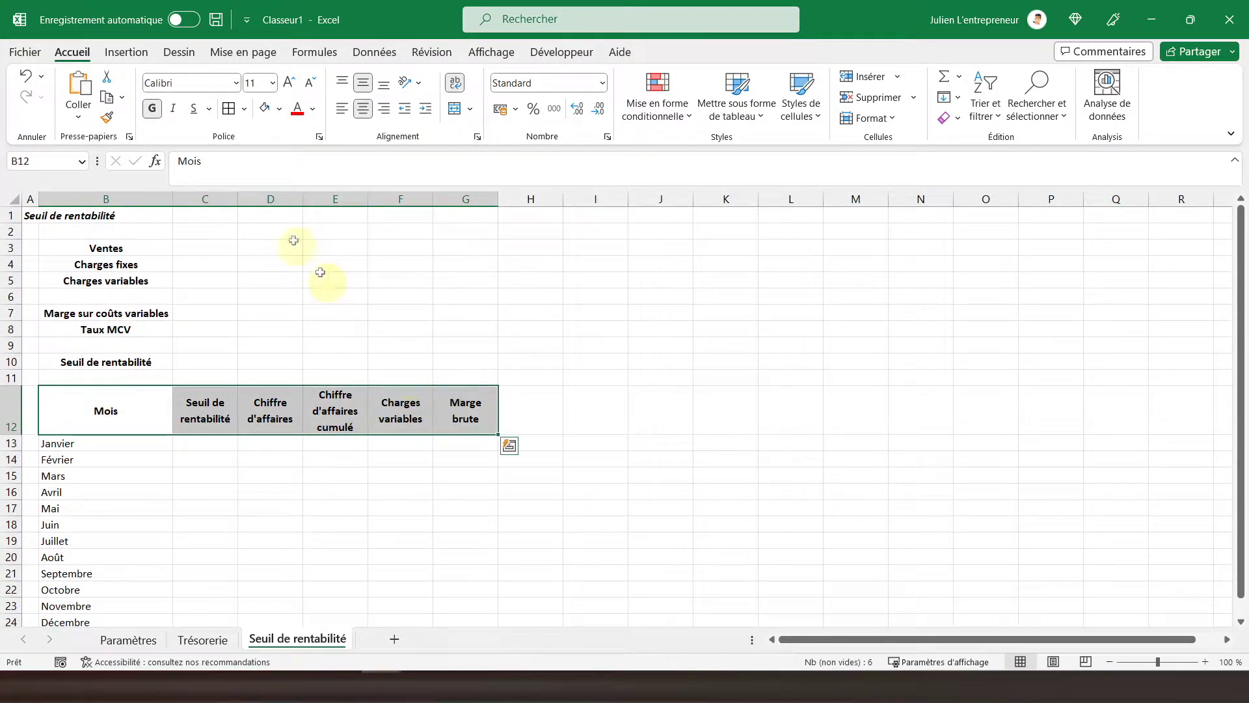
click(229, 108)
Apply all borders to the month cells B13:B24 and centre them horizontally and vertically.
scroll(130, 404, down, 2)
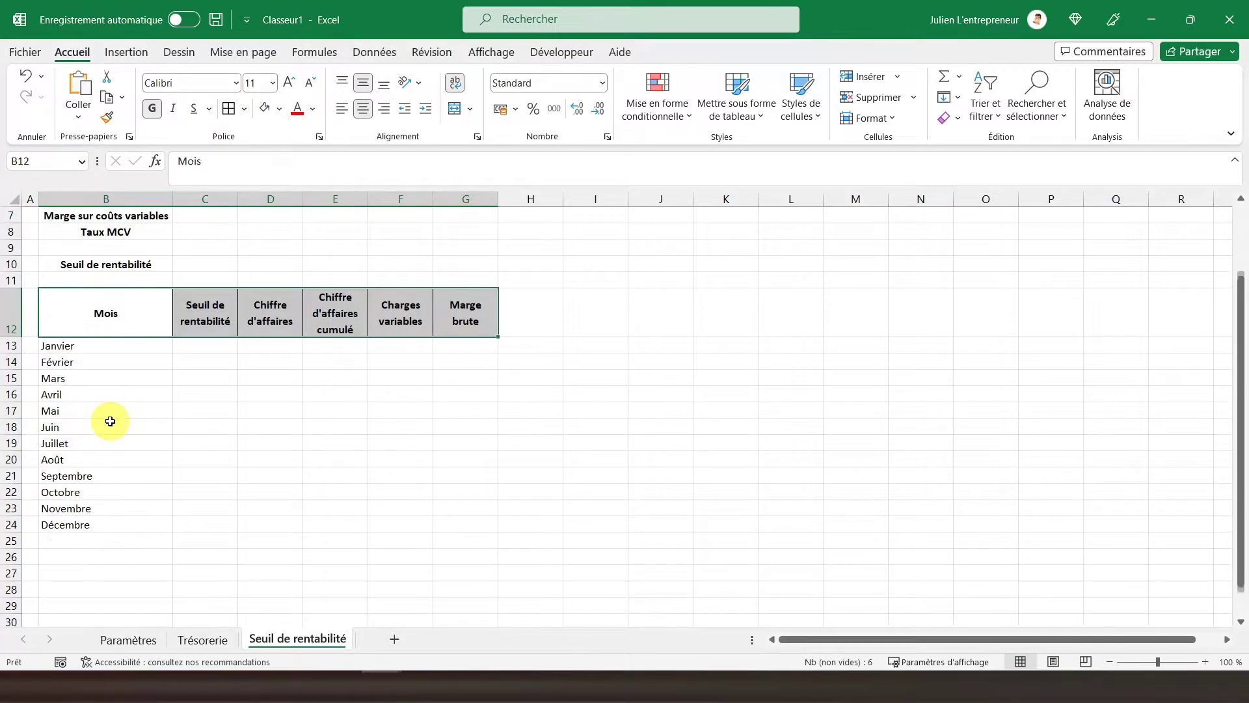
drag(116, 345, 105, 524)
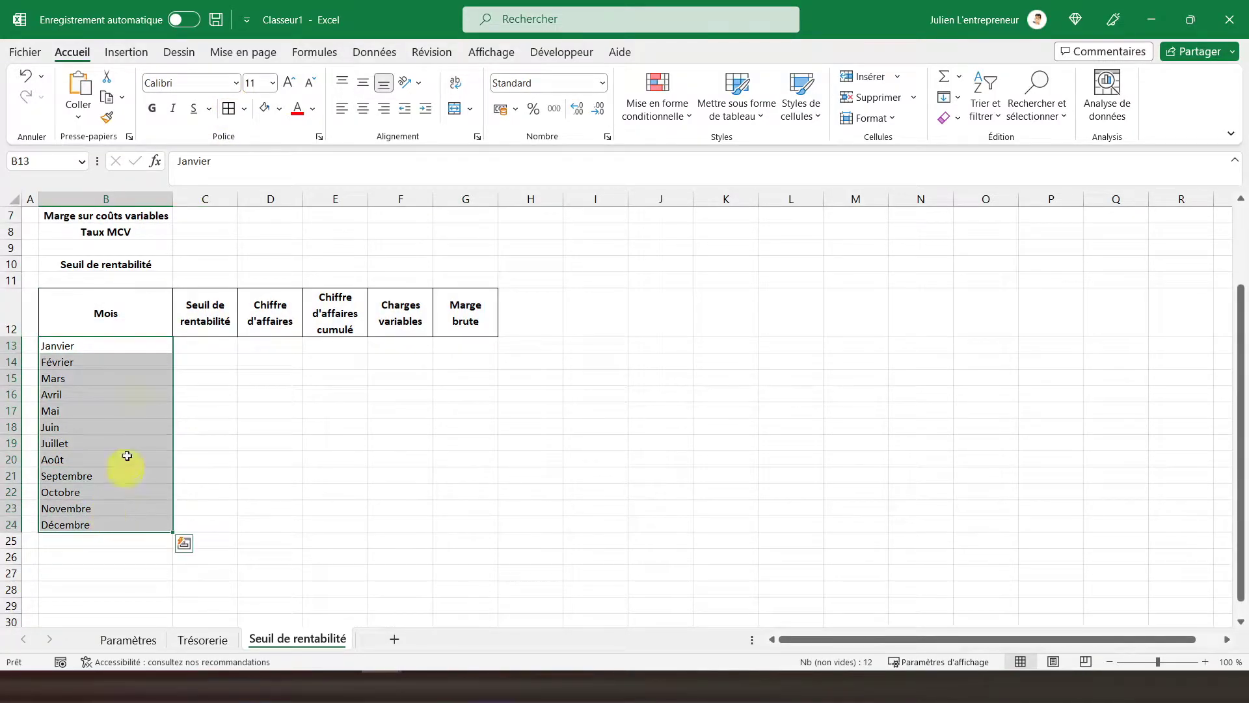
click(231, 108)
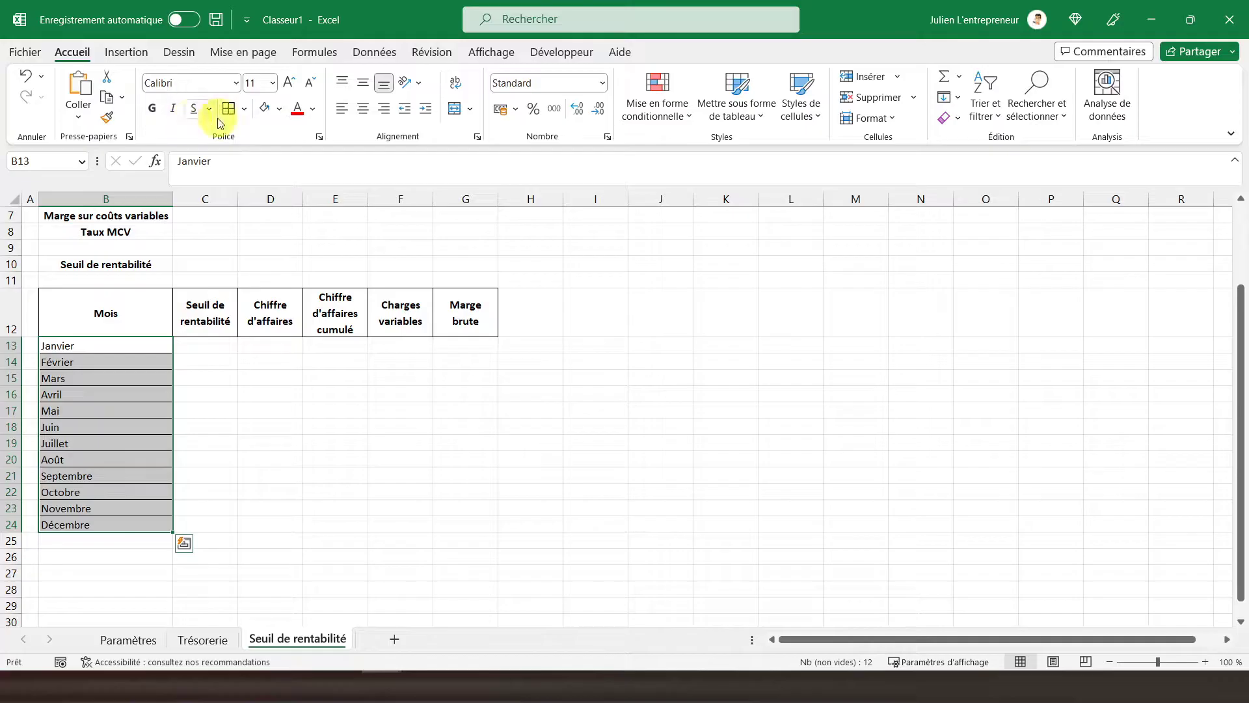
click(363, 108)
click(363, 82)
Give the range C13:G24 a solid outline with finer interior lines, and centre its cells.
drag(201, 343, 449, 524)
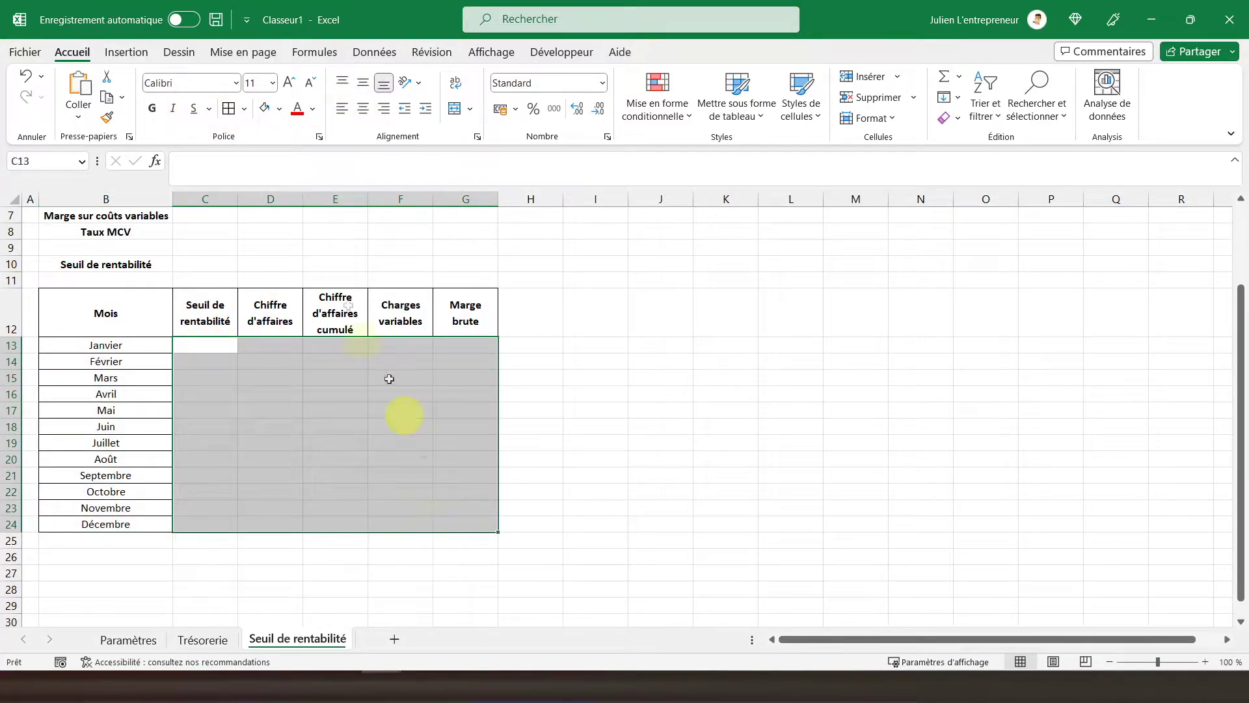
click(244, 108)
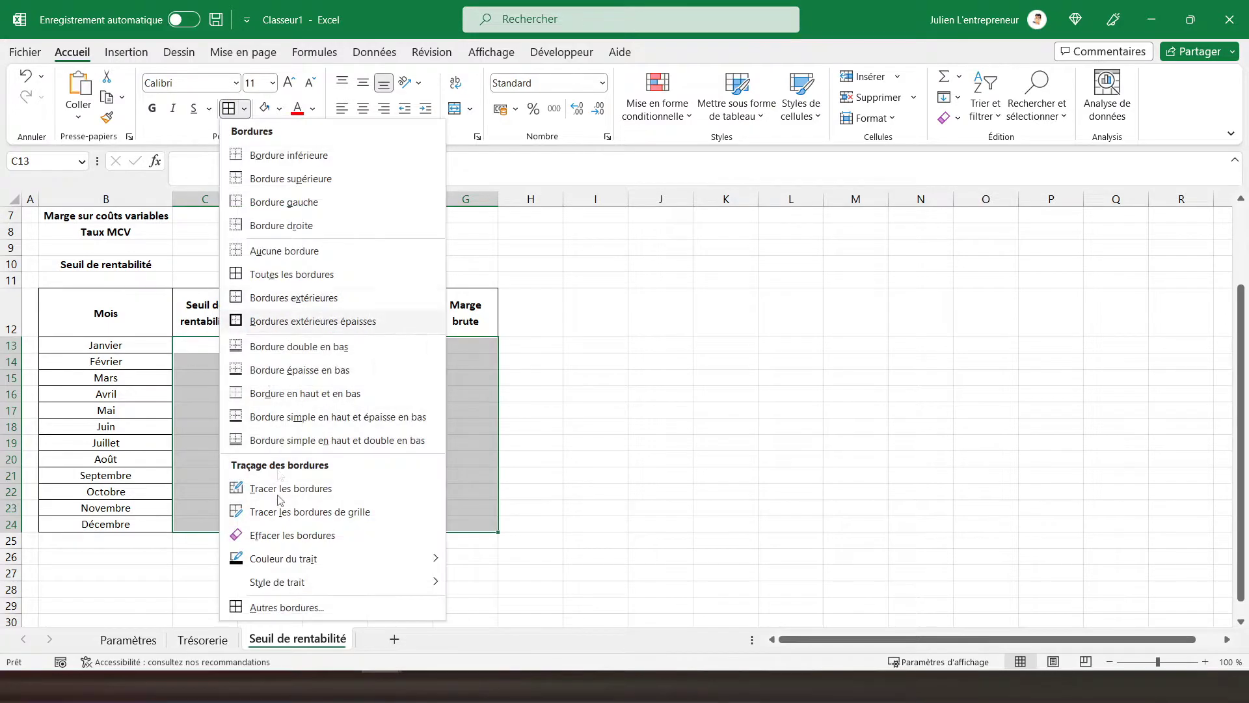
click(287, 607)
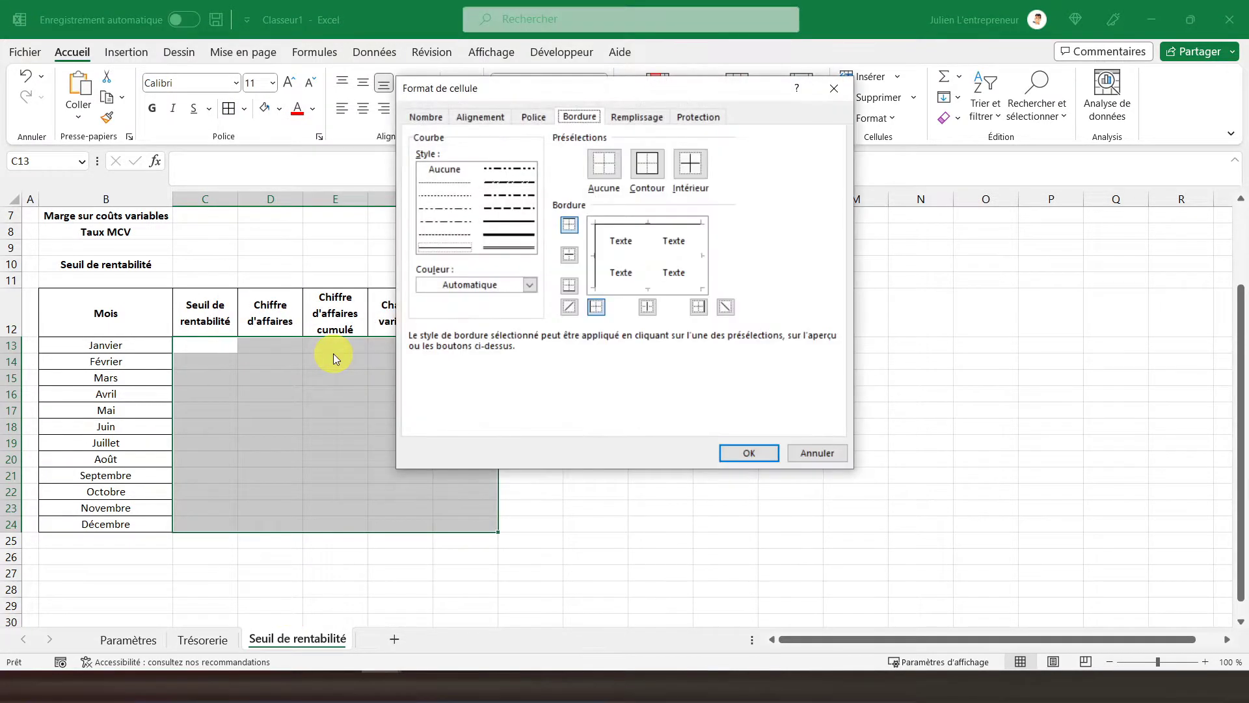
click(656, 171)
click(455, 183)
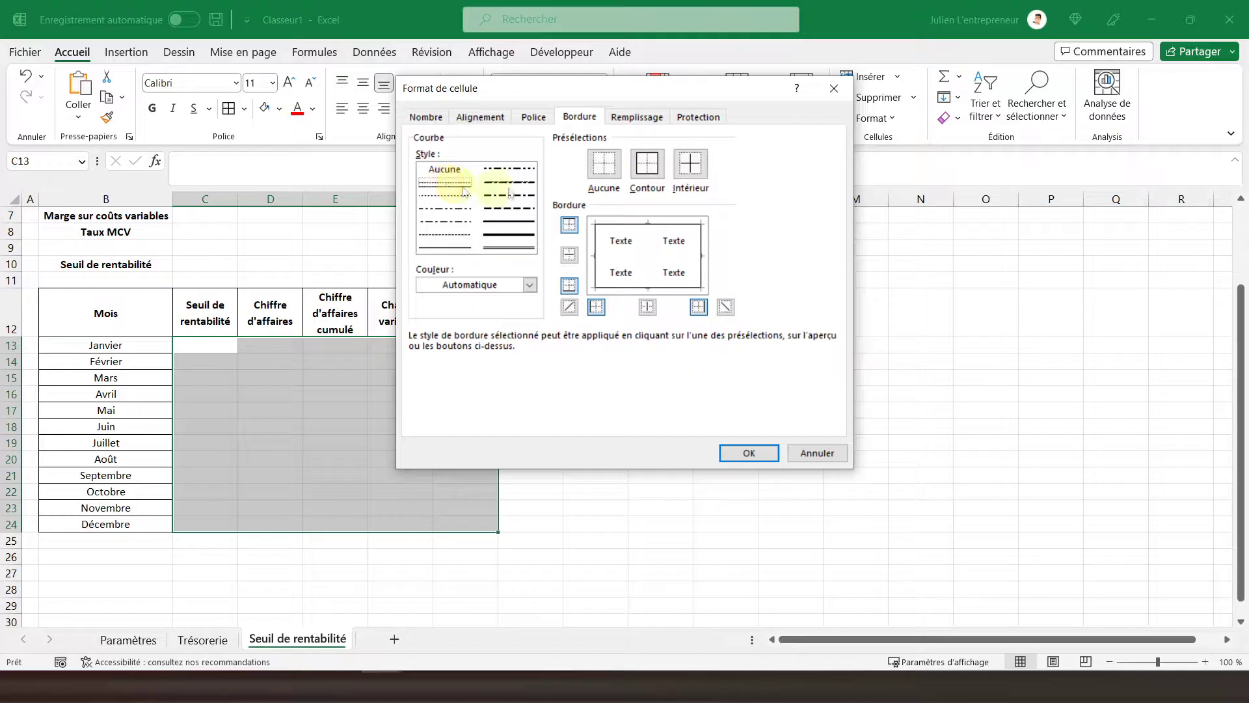
click(690, 166)
click(747, 455)
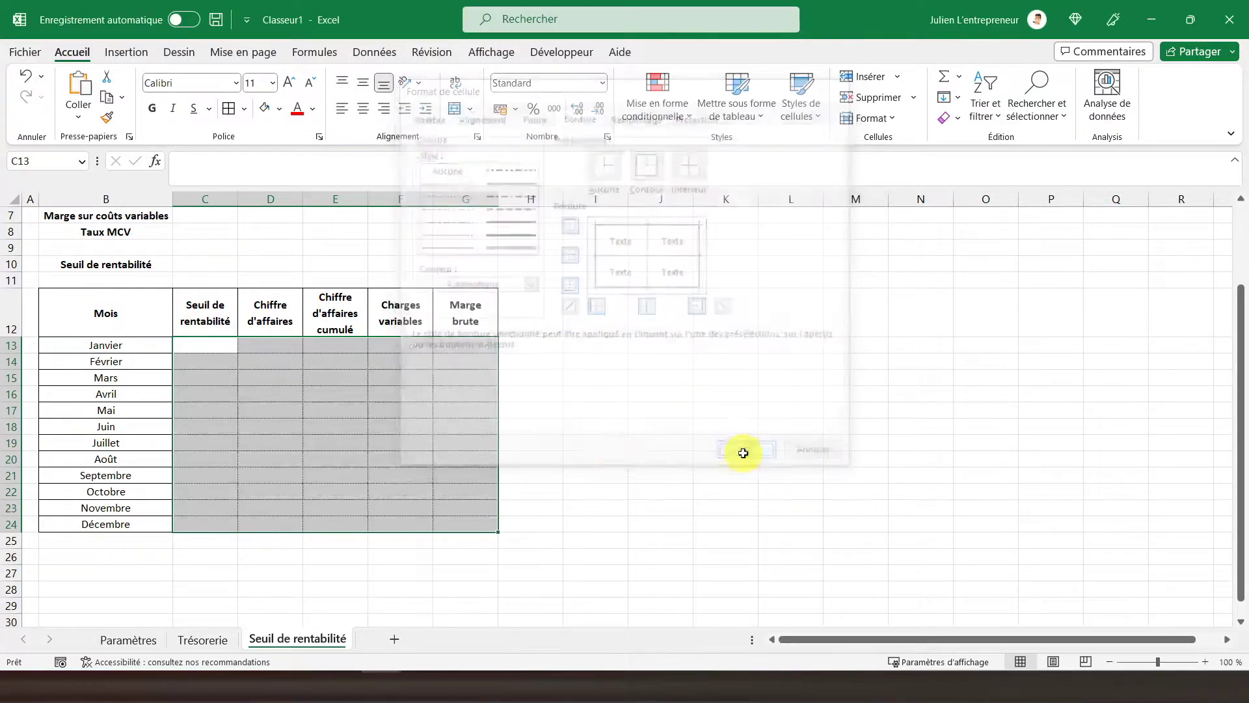
click(363, 82)
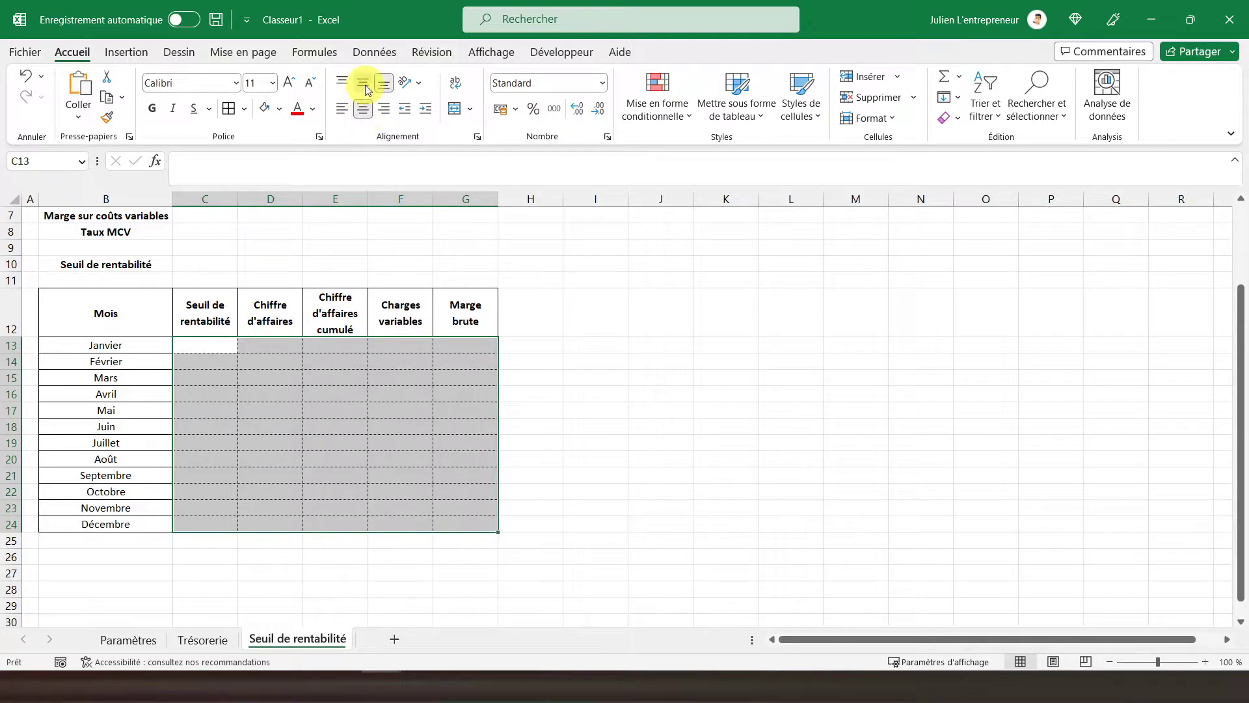
Apply all borders to the label cells B3:B5, B7:B8 and B10.
scroll(189, 324, up, 2)
drag(121, 247, 119, 276)
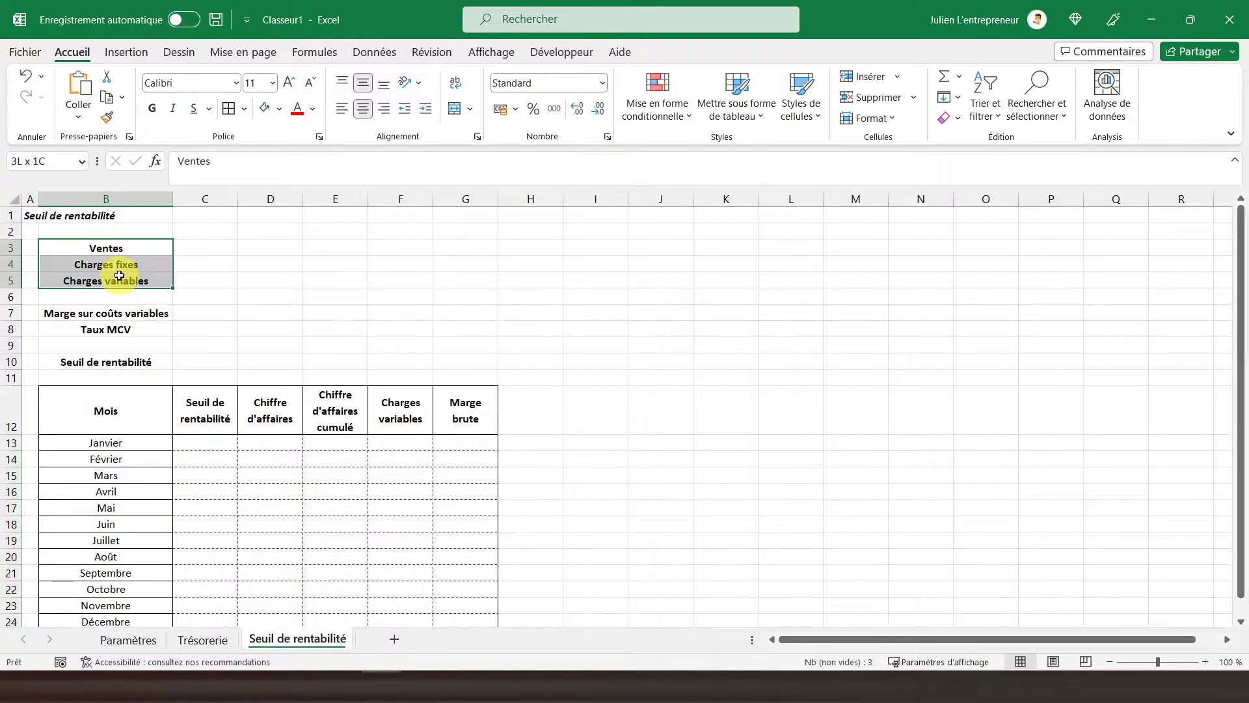
click(243, 112)
click(264, 274)
drag(81, 313, 92, 329)
click(228, 118)
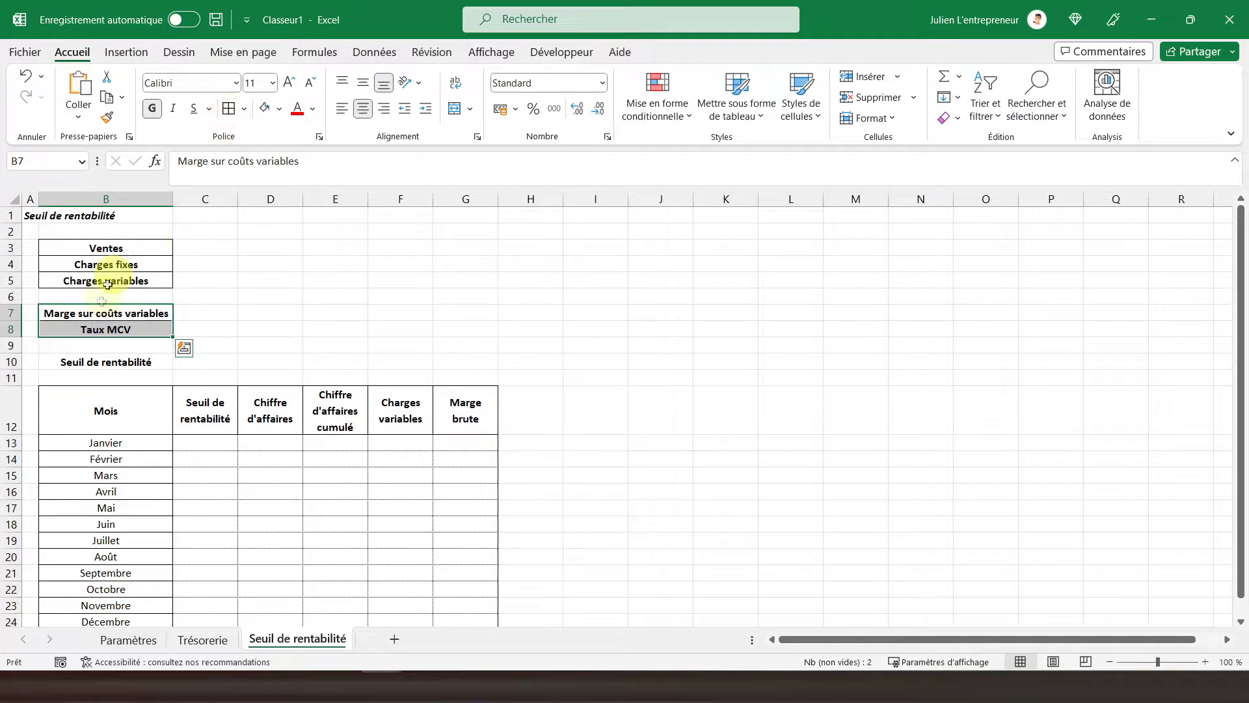
click(85, 360)
click(229, 113)
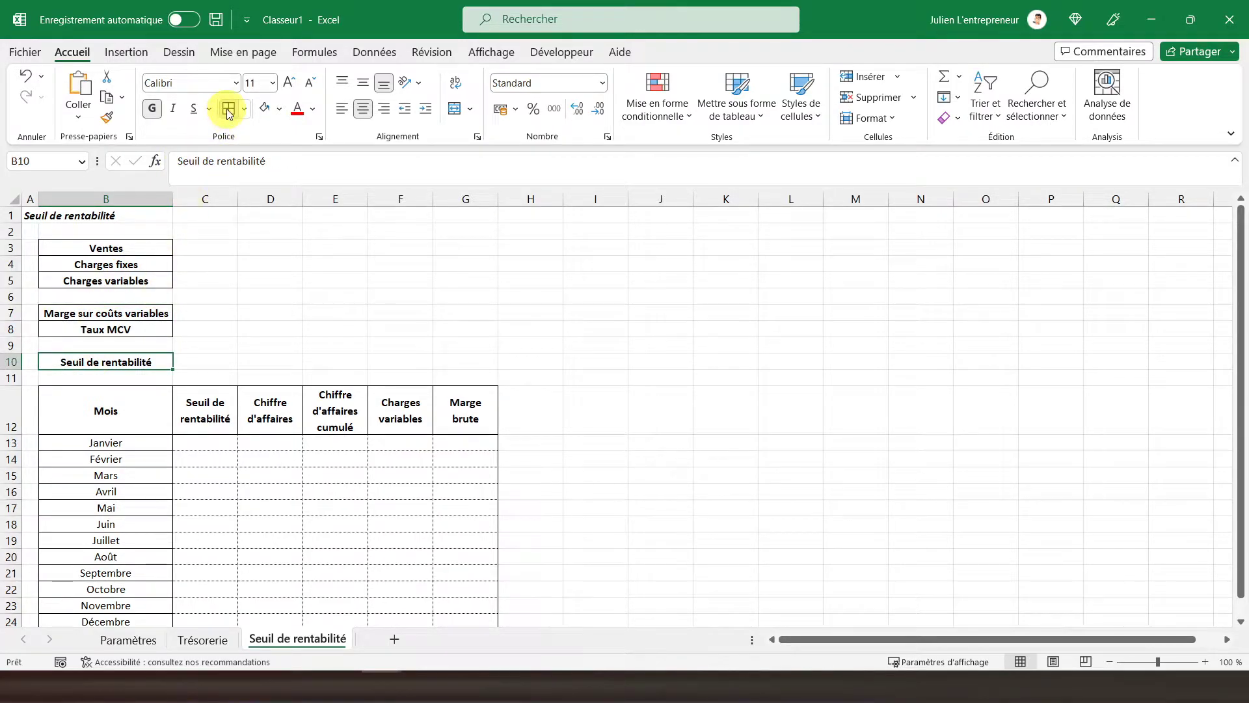
Link the Ventes value in C3 to the annual sales total Trésorerie!O11 and apply the euro accounting format.
click(201, 247)
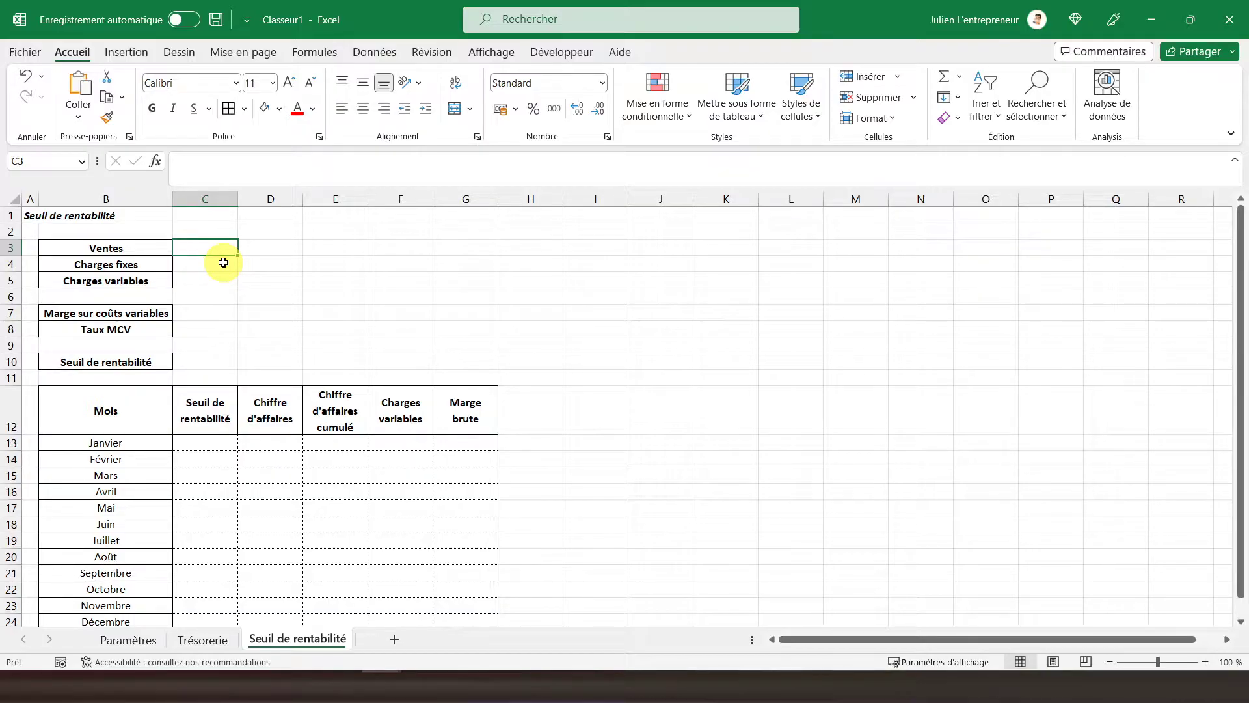
text(=)
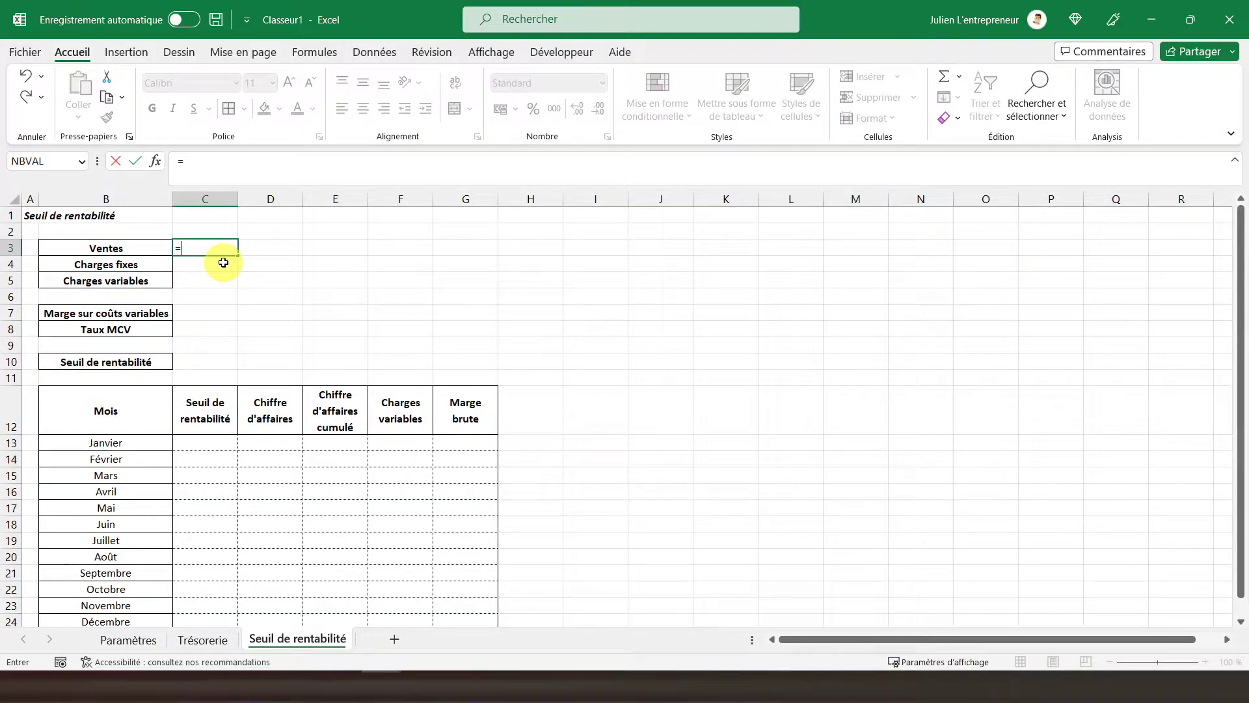
click(202, 639)
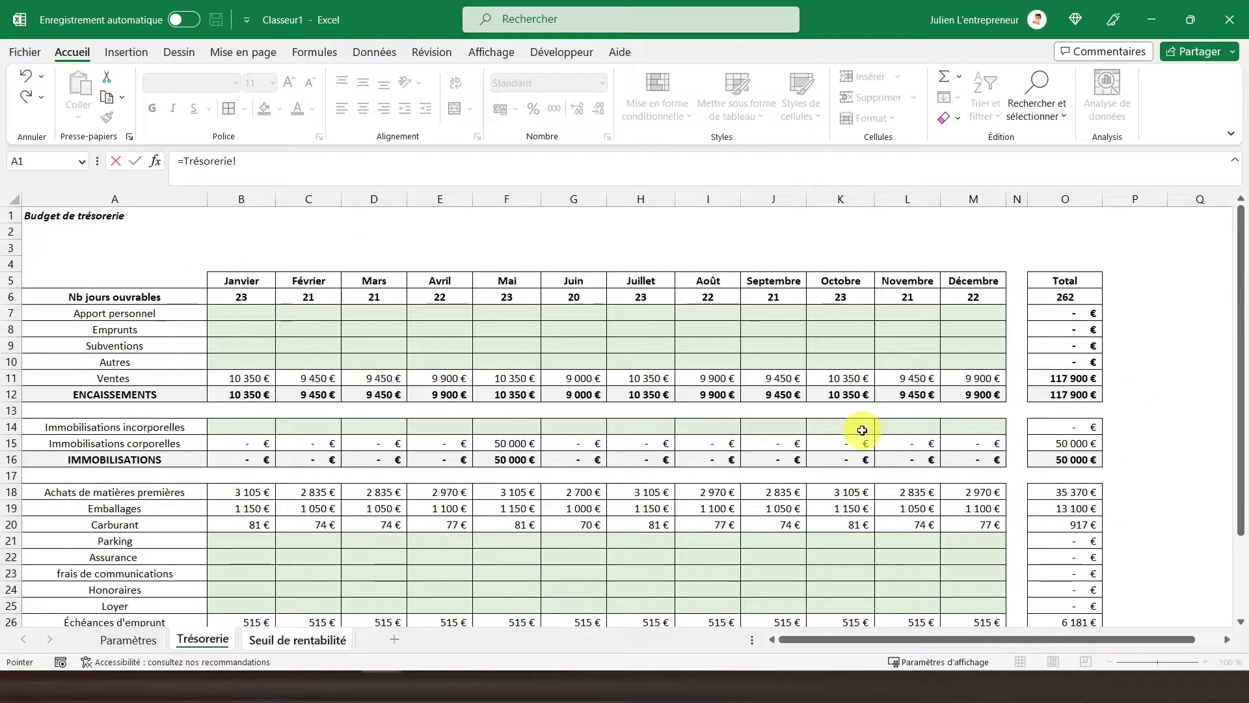
click(1052, 380)
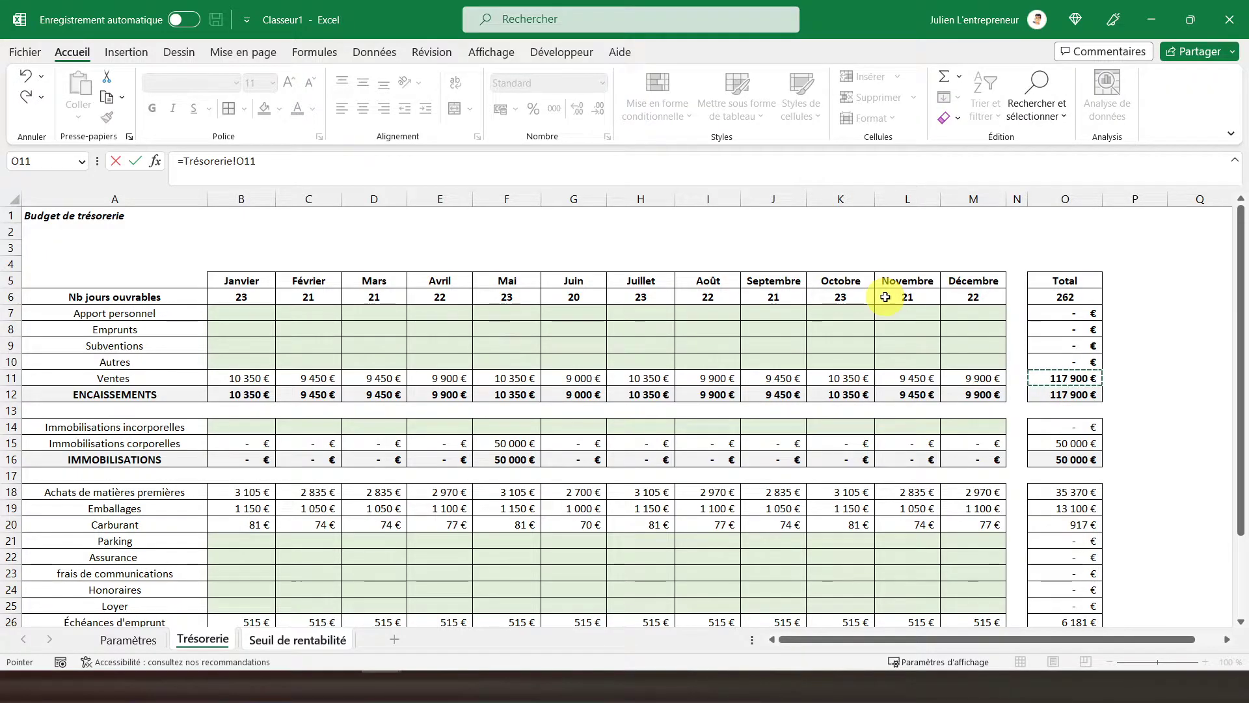
key(Return)
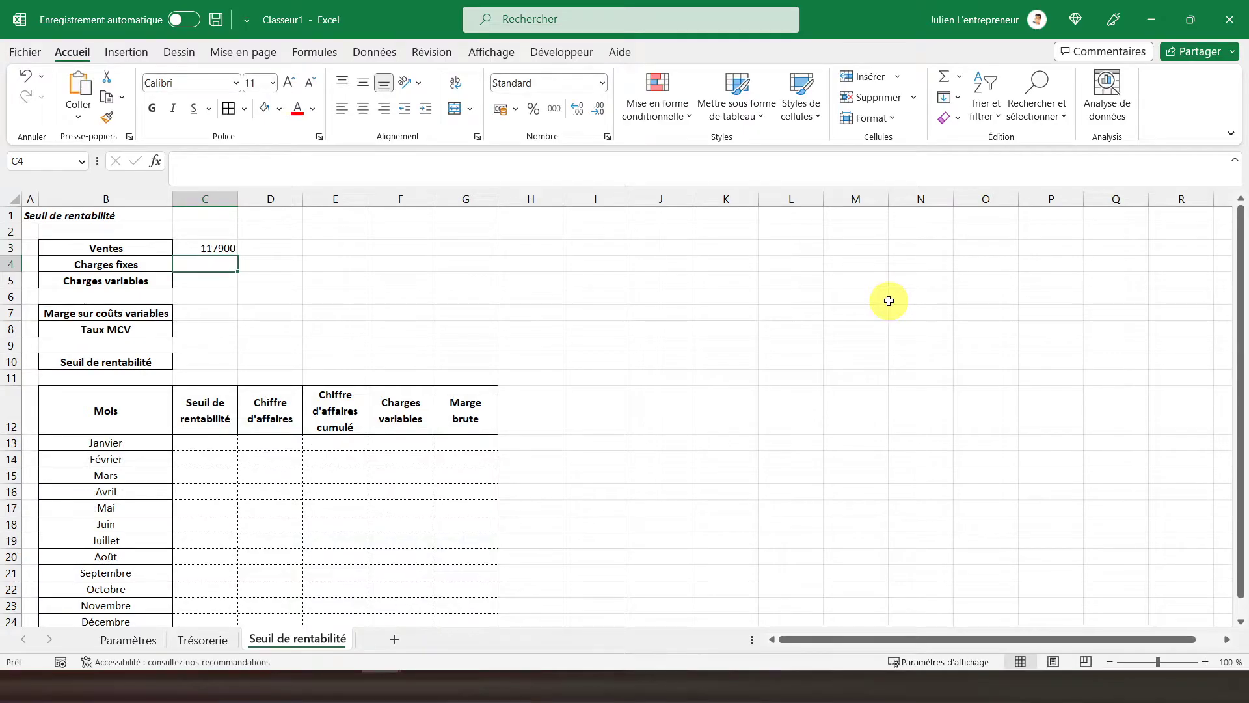
click(215, 248)
click(498, 109)
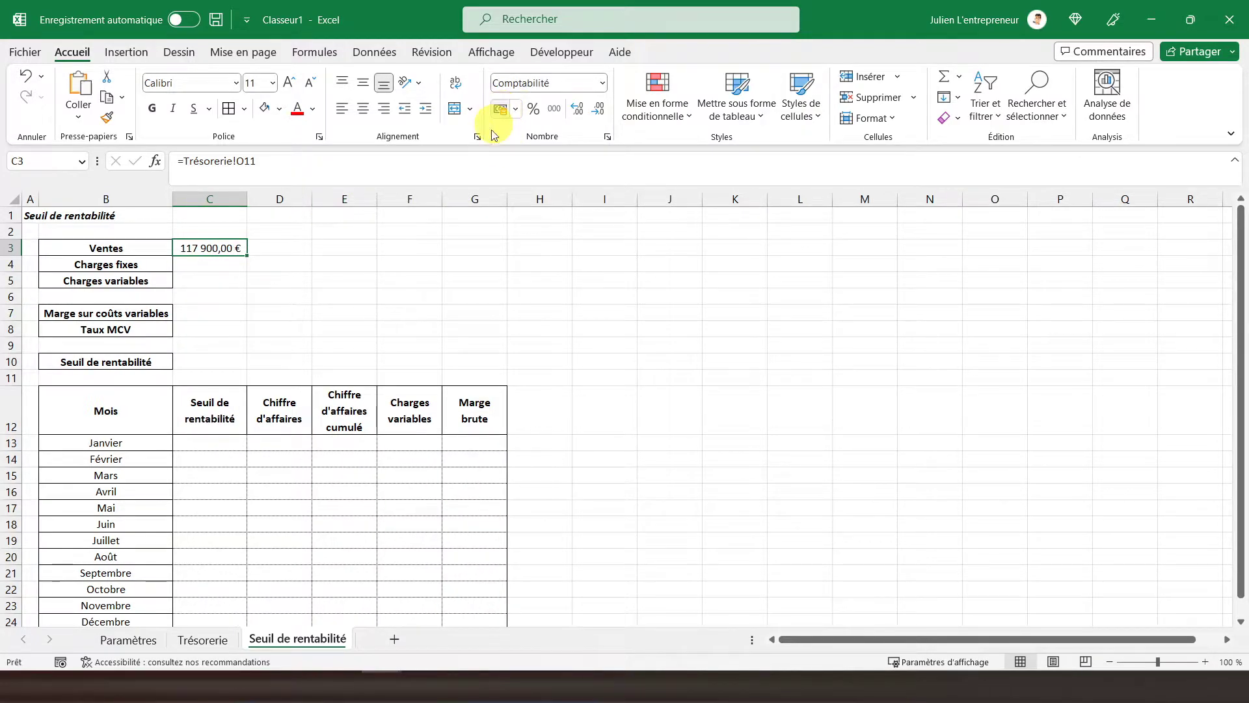
Start the Charges fixes formula in C4 by adding the Trésorerie totals O21, O22, O23, O24 and O25.
click(221, 261)
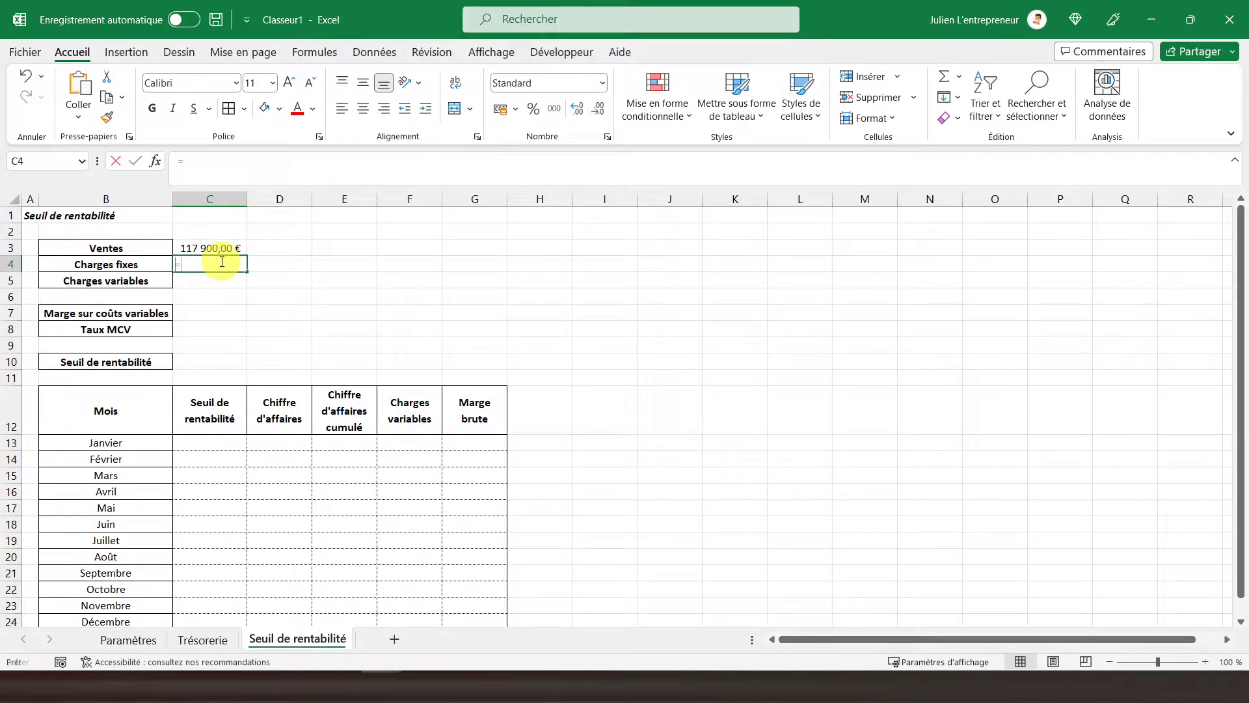
text(=)
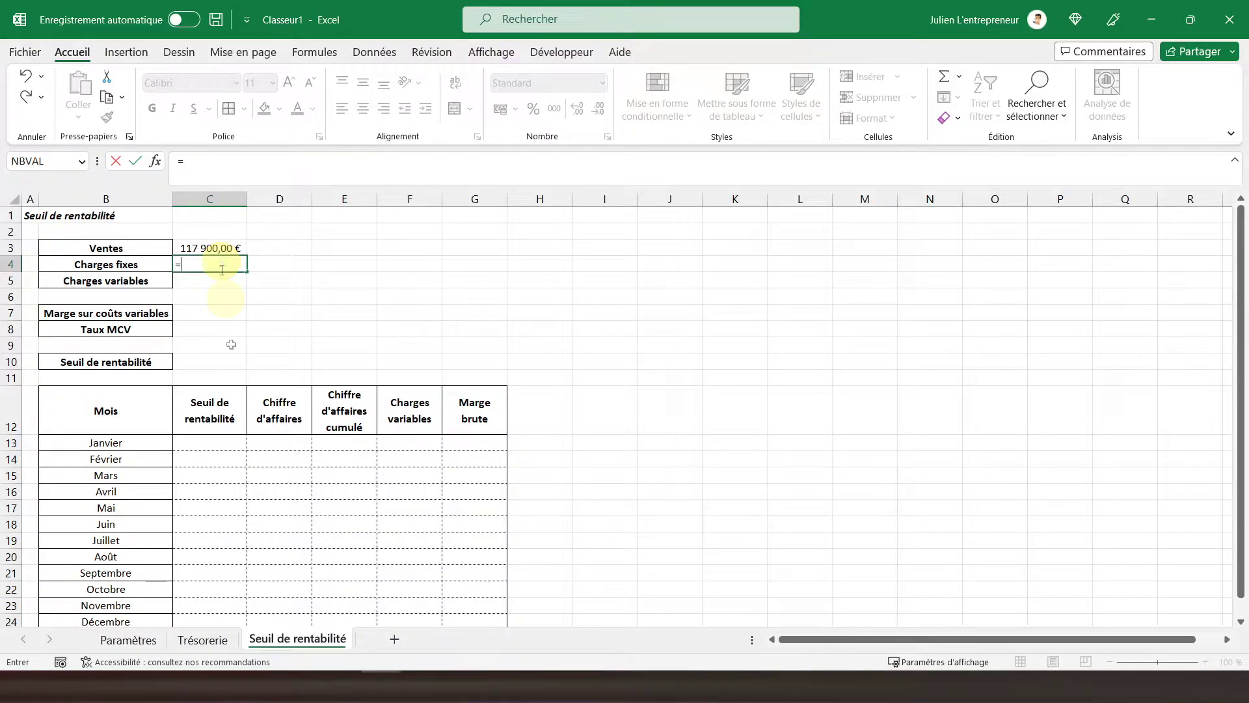
click(203, 639)
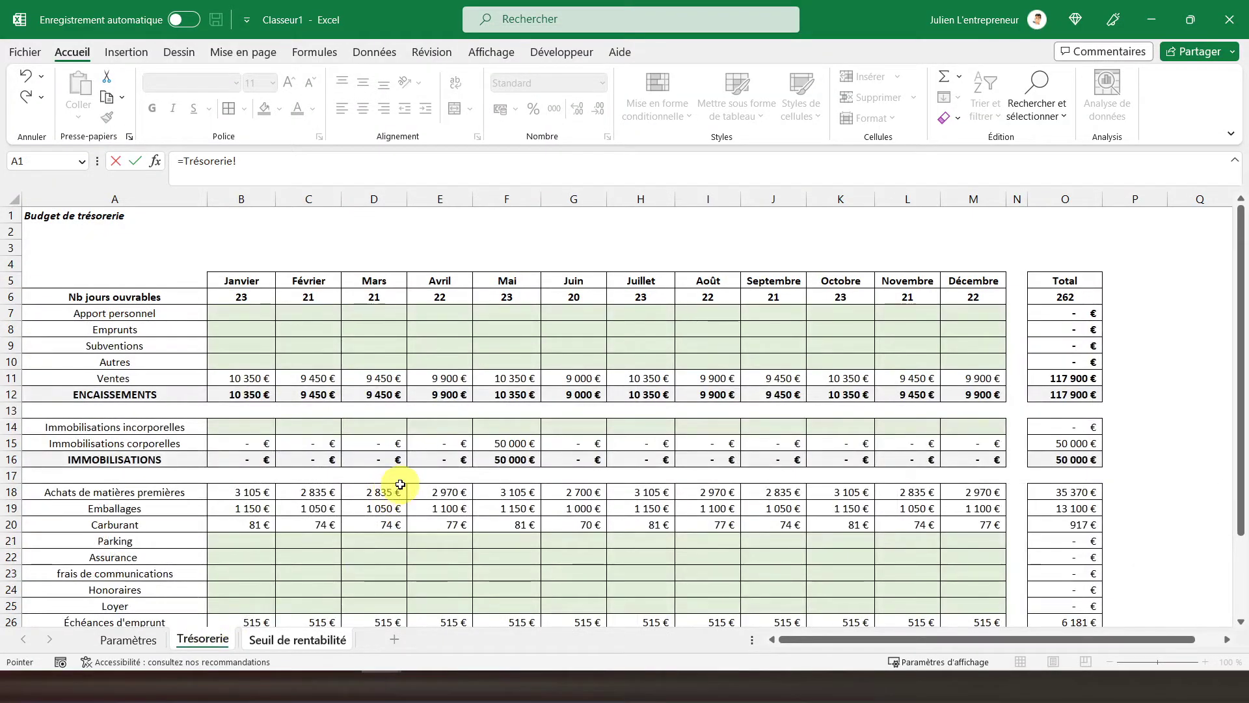
scroll(400, 484, down, 3)
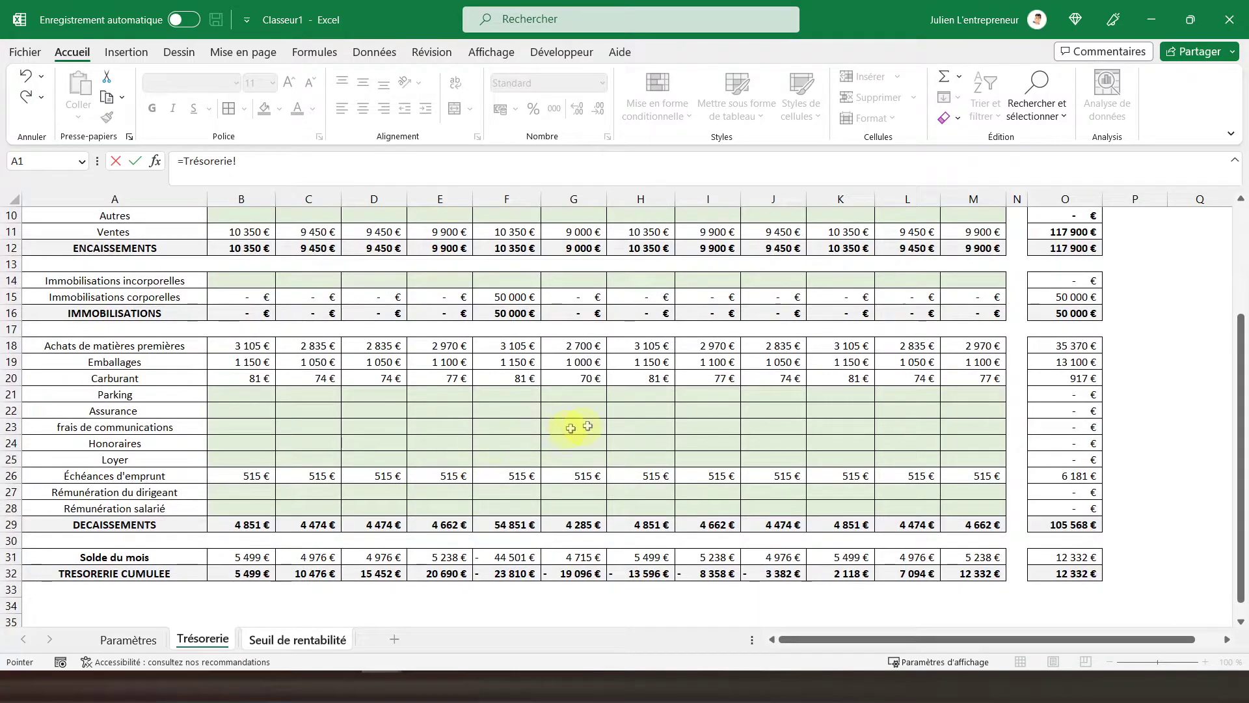
click(1041, 391)
text(+)
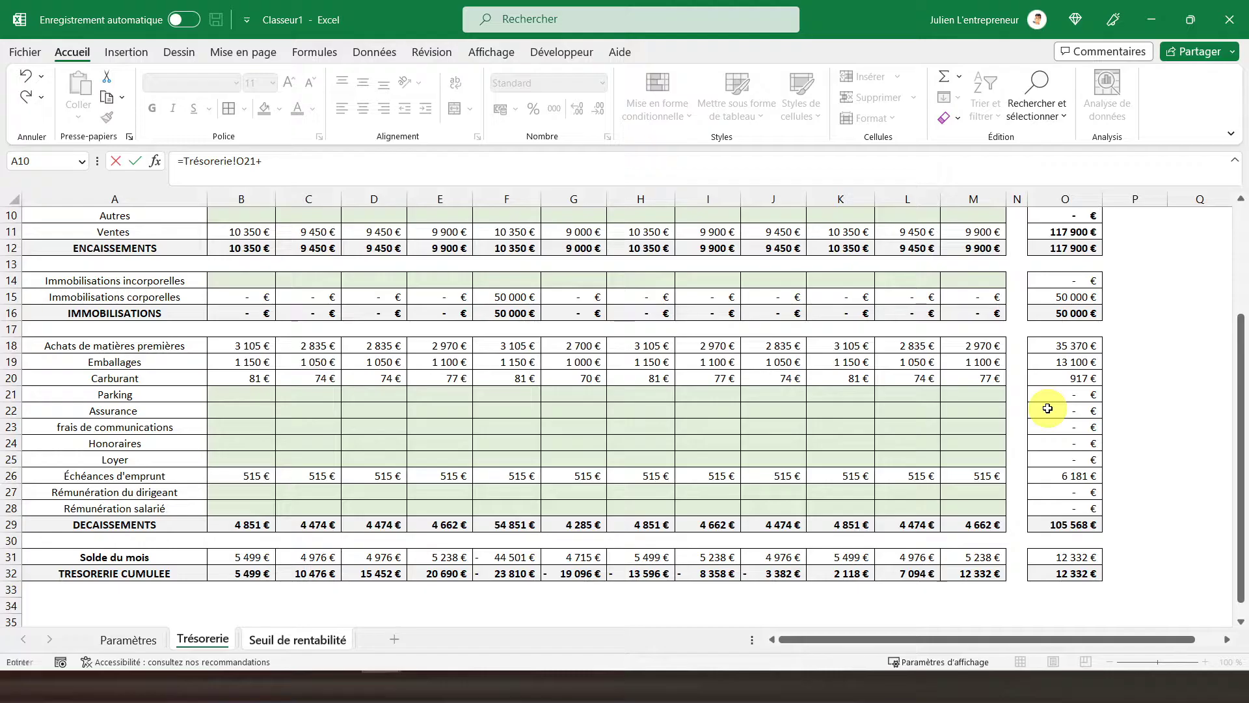
click(1048, 410)
text(+)
click(1050, 427)
text(+)
click(1054, 445)
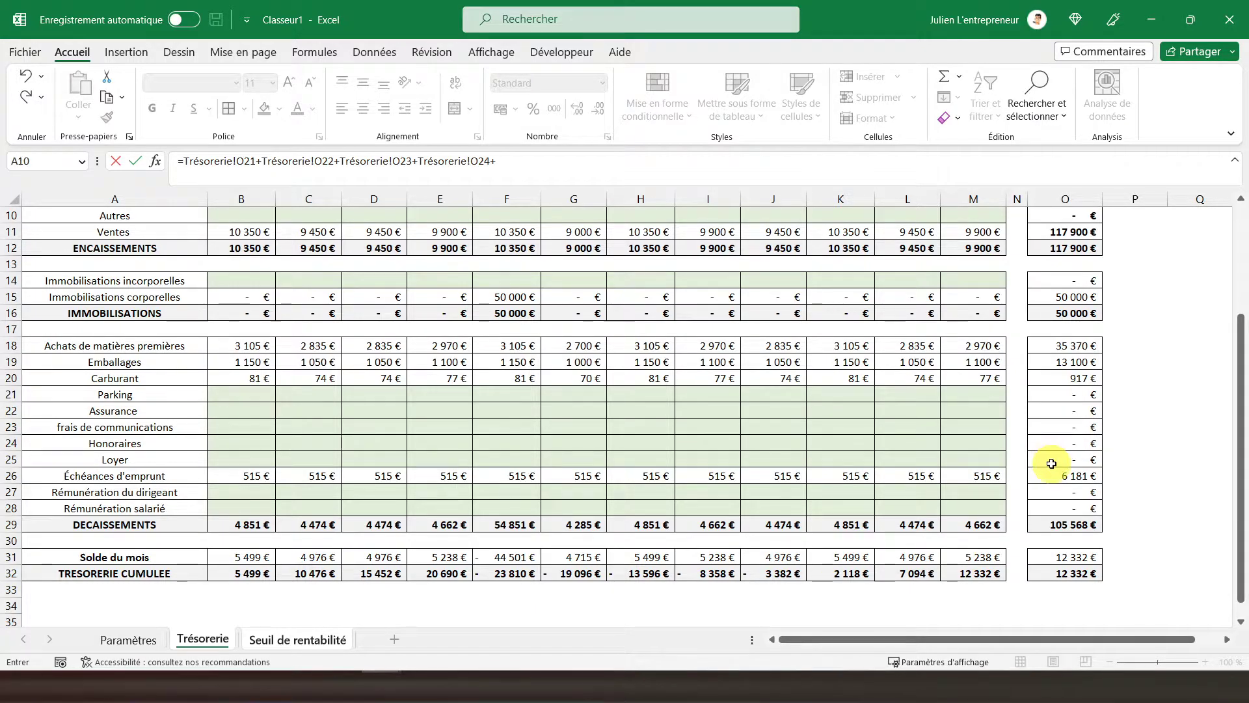
click(1051, 460)
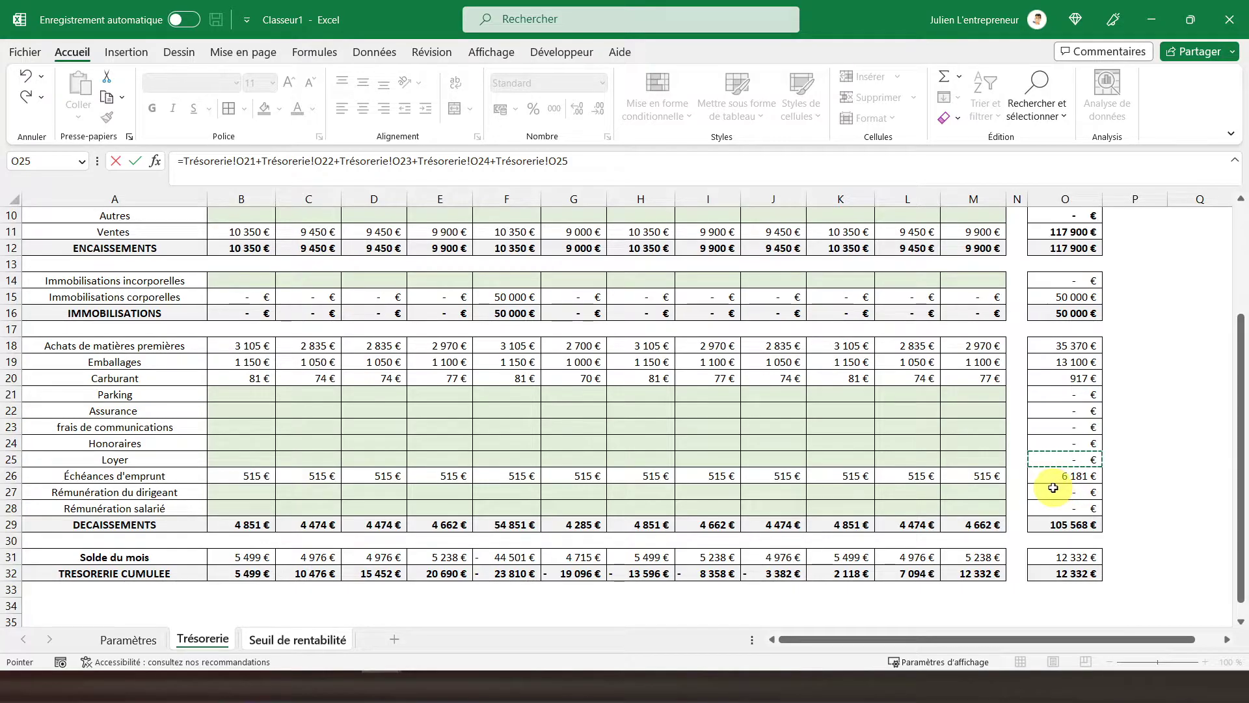
Complete the C4 formula with the remuneration totals Trésorerie!O27 and O28, and give the cell the euro accounting format.
text(+)
click(1052, 491)
text(+Trésorerie!O27+)
click(1050, 506)
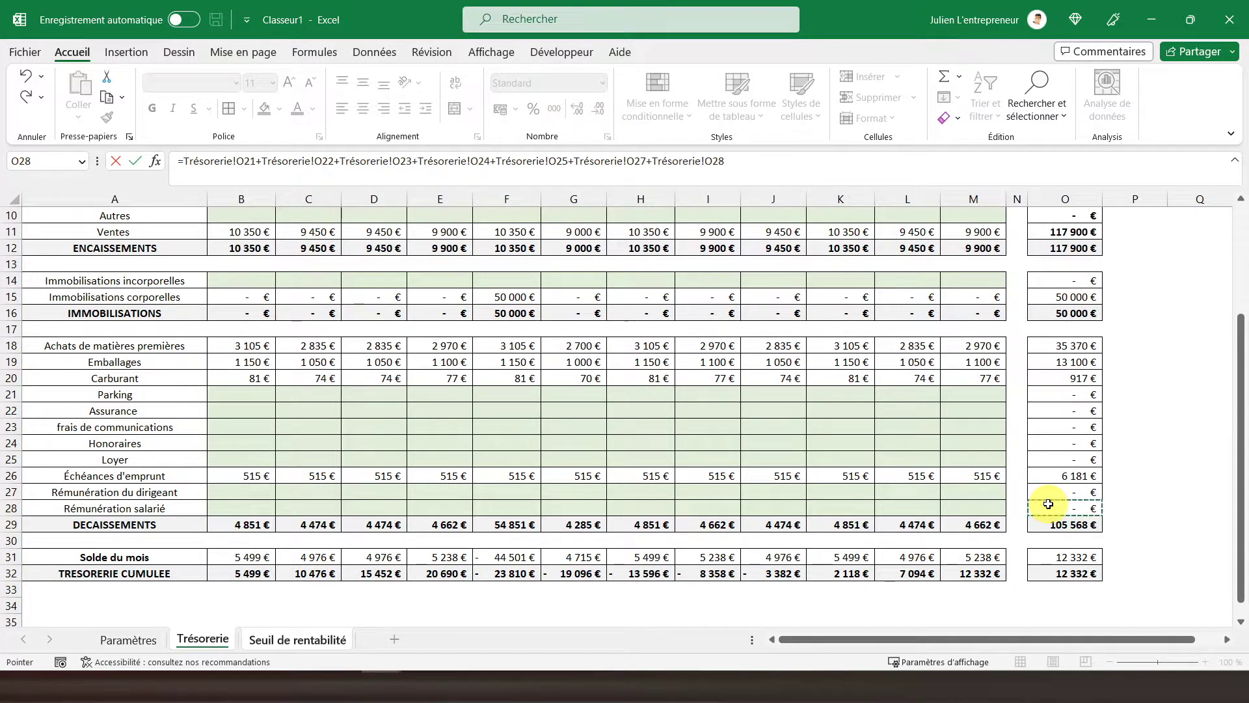
key(Return)
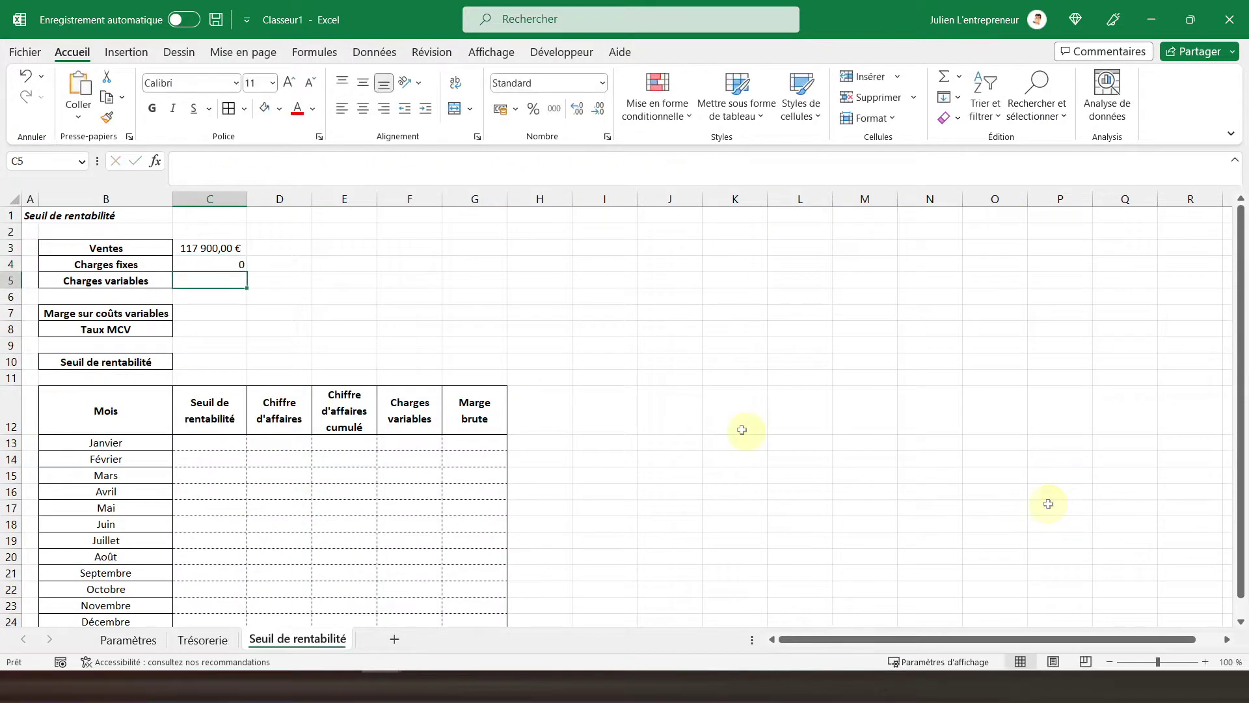
click(199, 268)
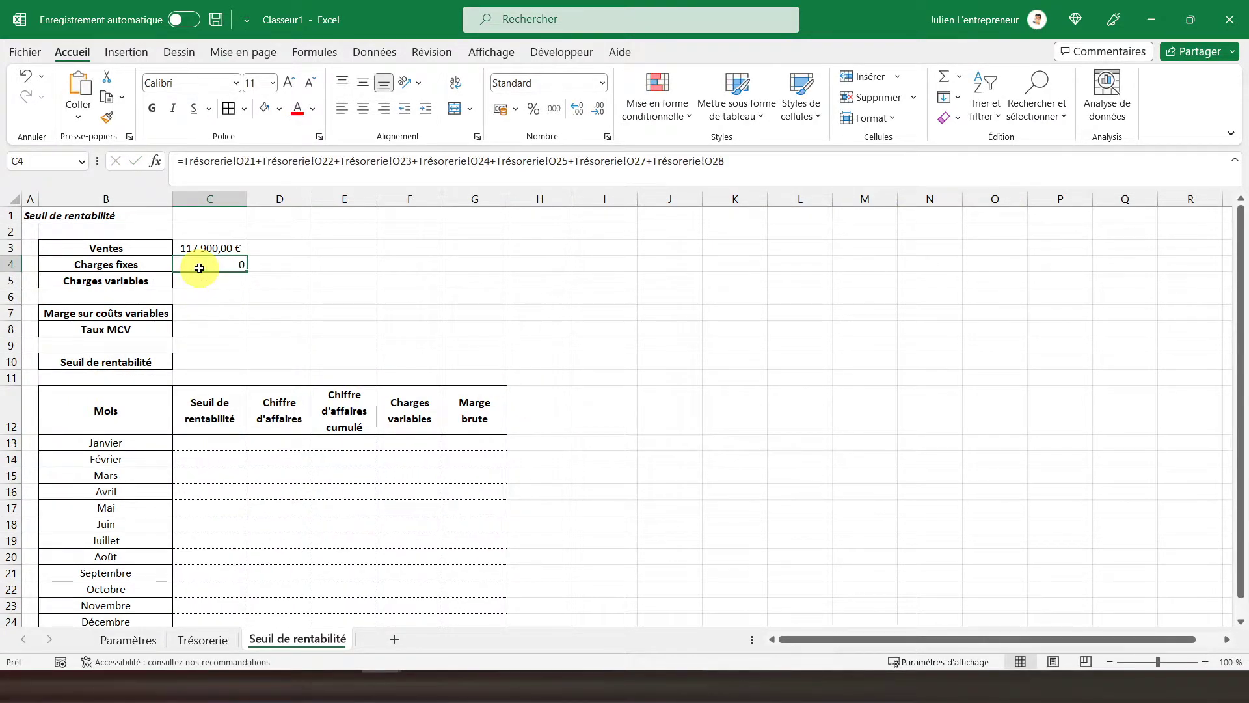
click(500, 112)
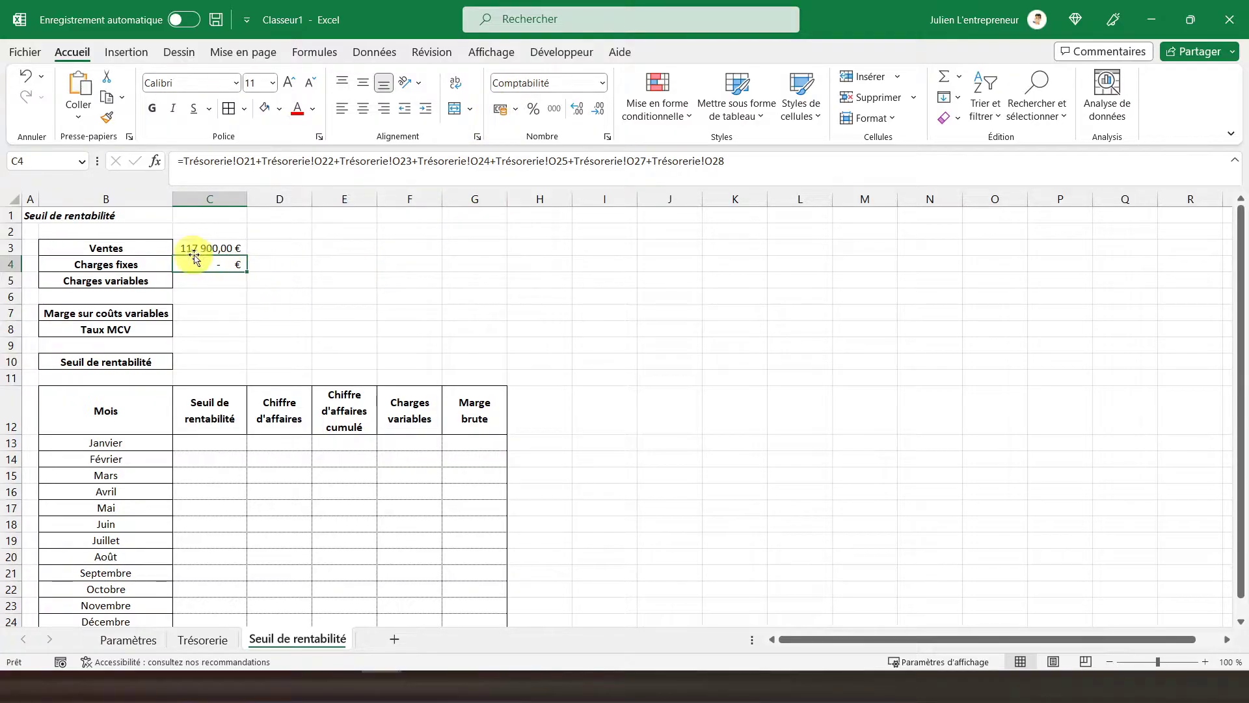
Enter the Charges variables formula in C5 as the sum of Trésorerie!O18, O19 and O20.
click(214, 278)
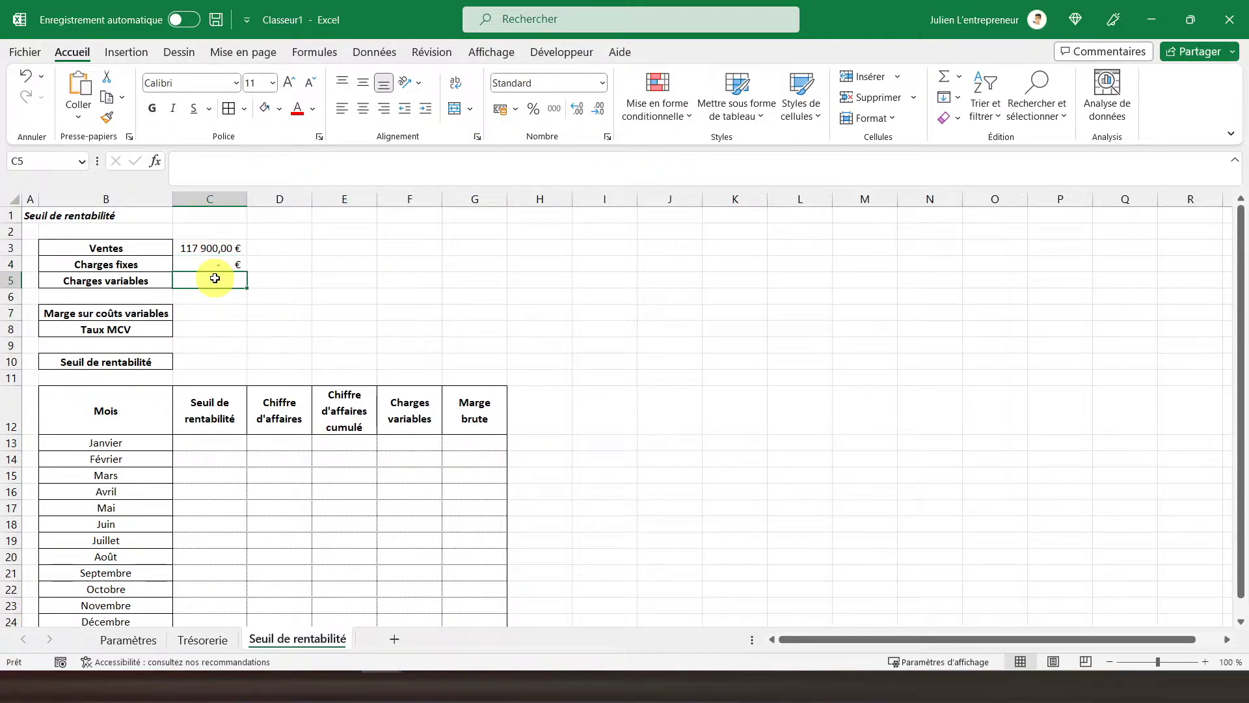
text(=)
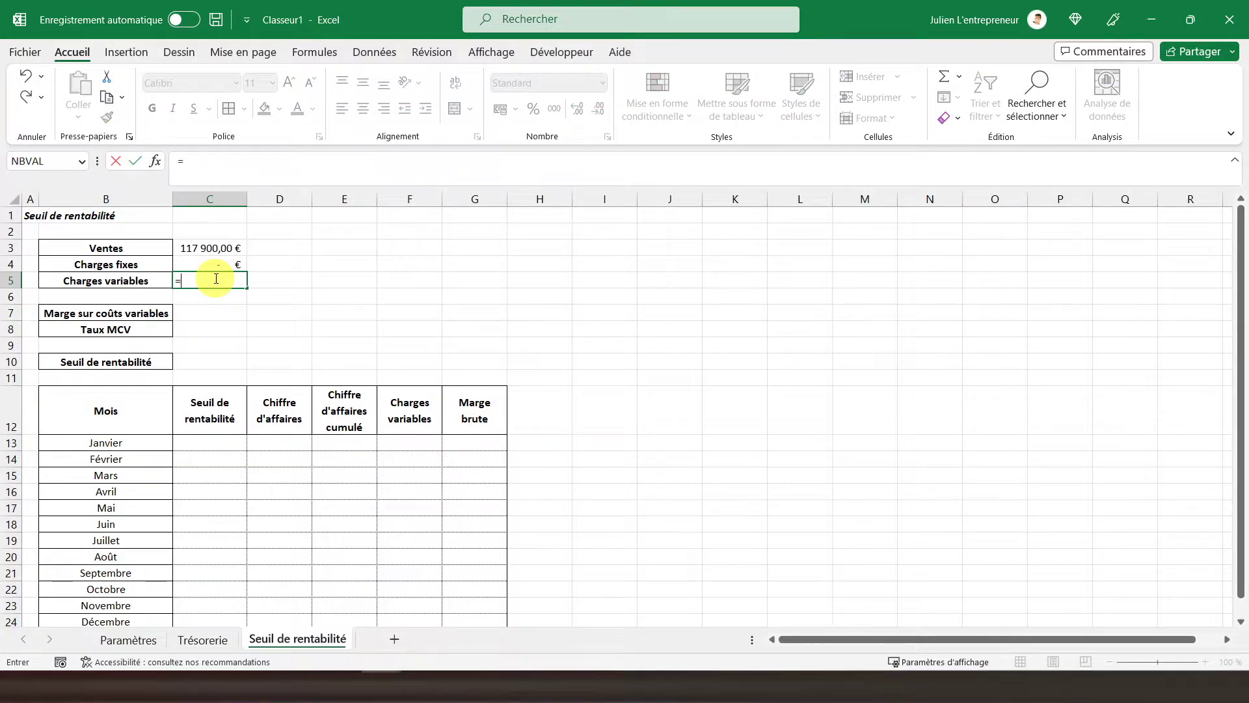
click(203, 640)
scroll(1015, 432, up, 5)
scroll(979, 439, down, 2)
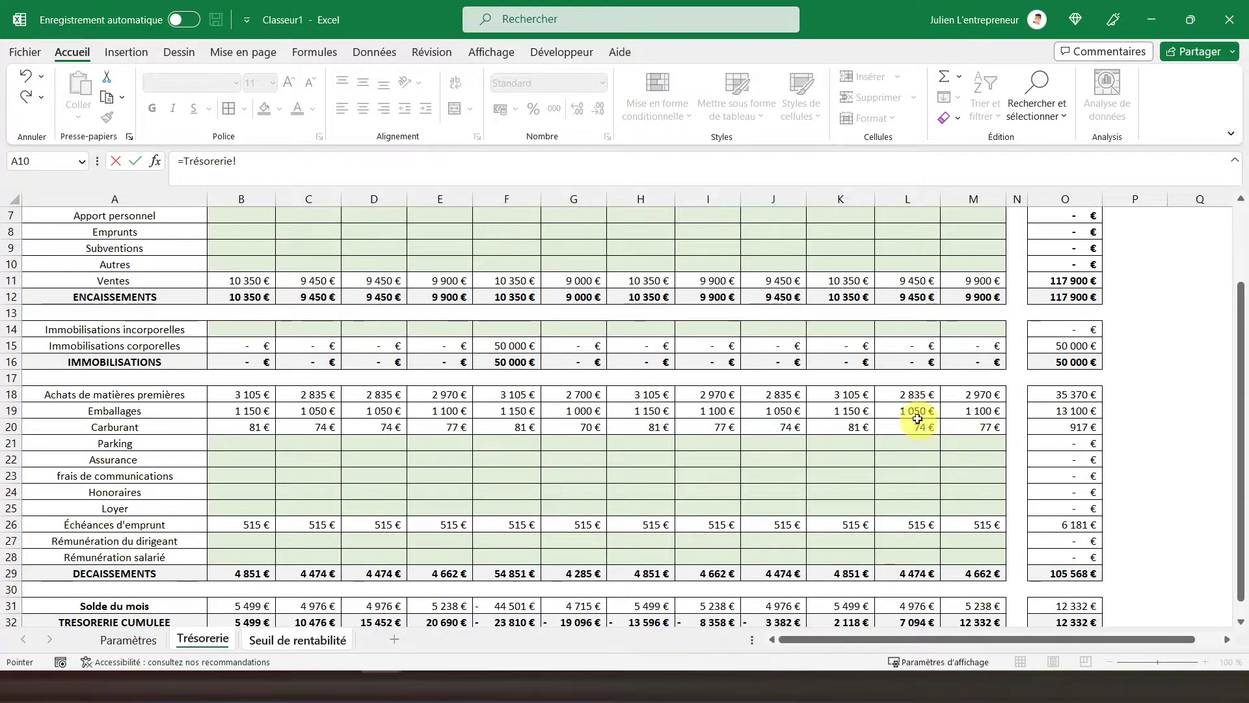
click(1043, 397)
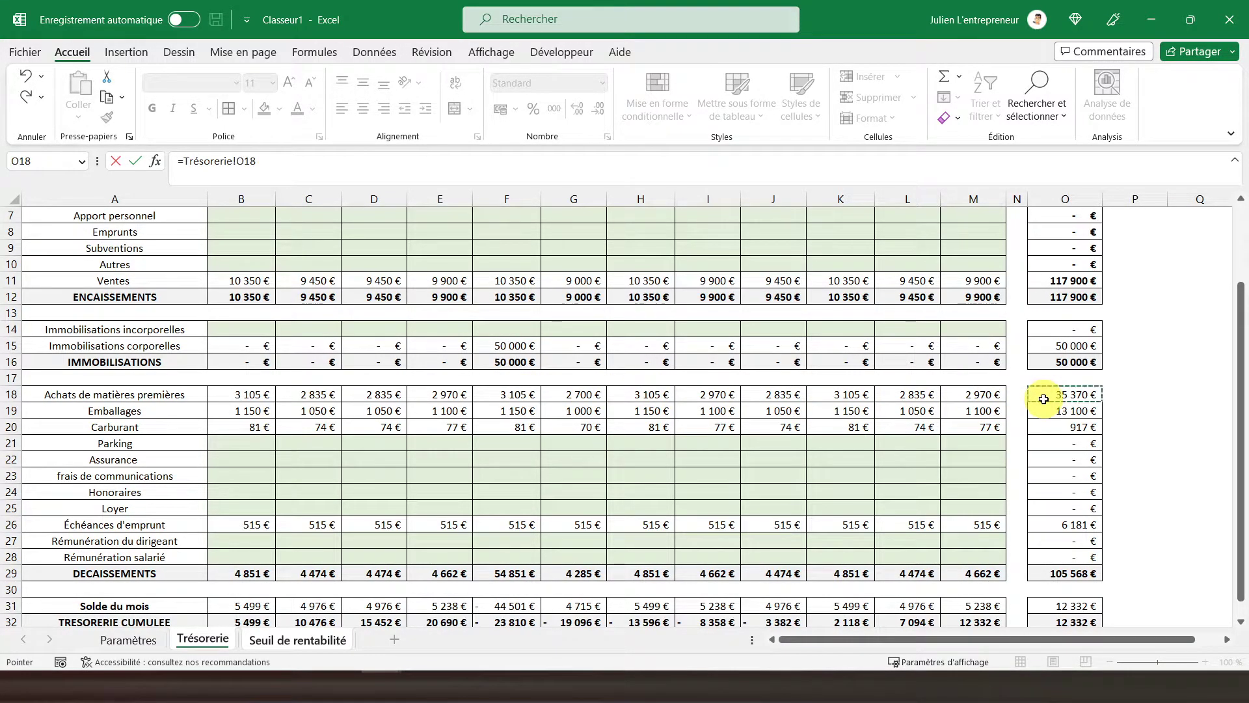
text(+)
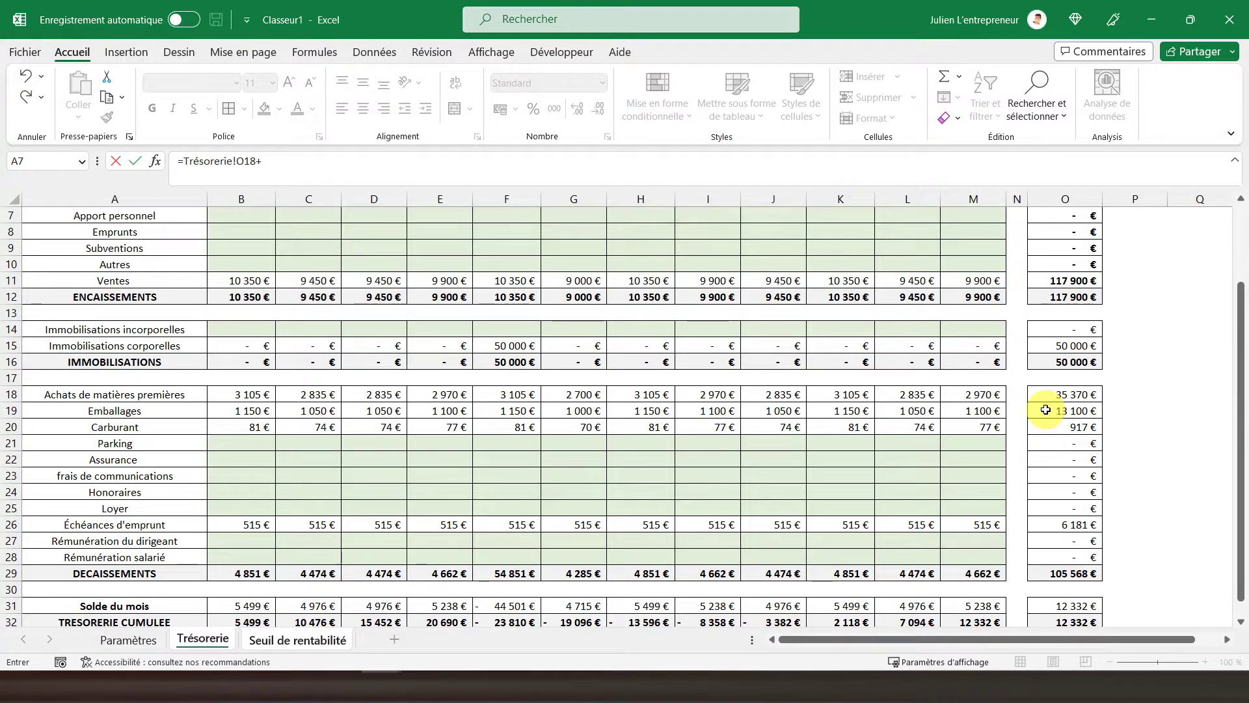
click(1046, 409)
text(+)
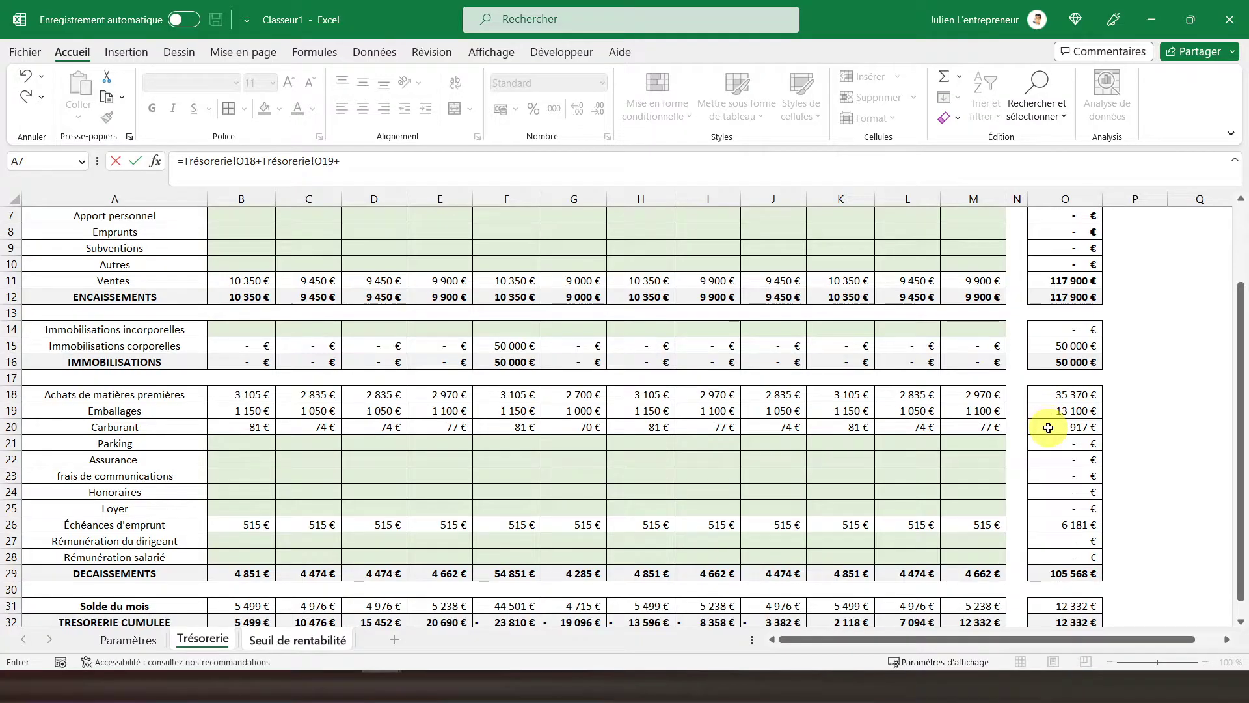
click(1048, 427)
key(Return)
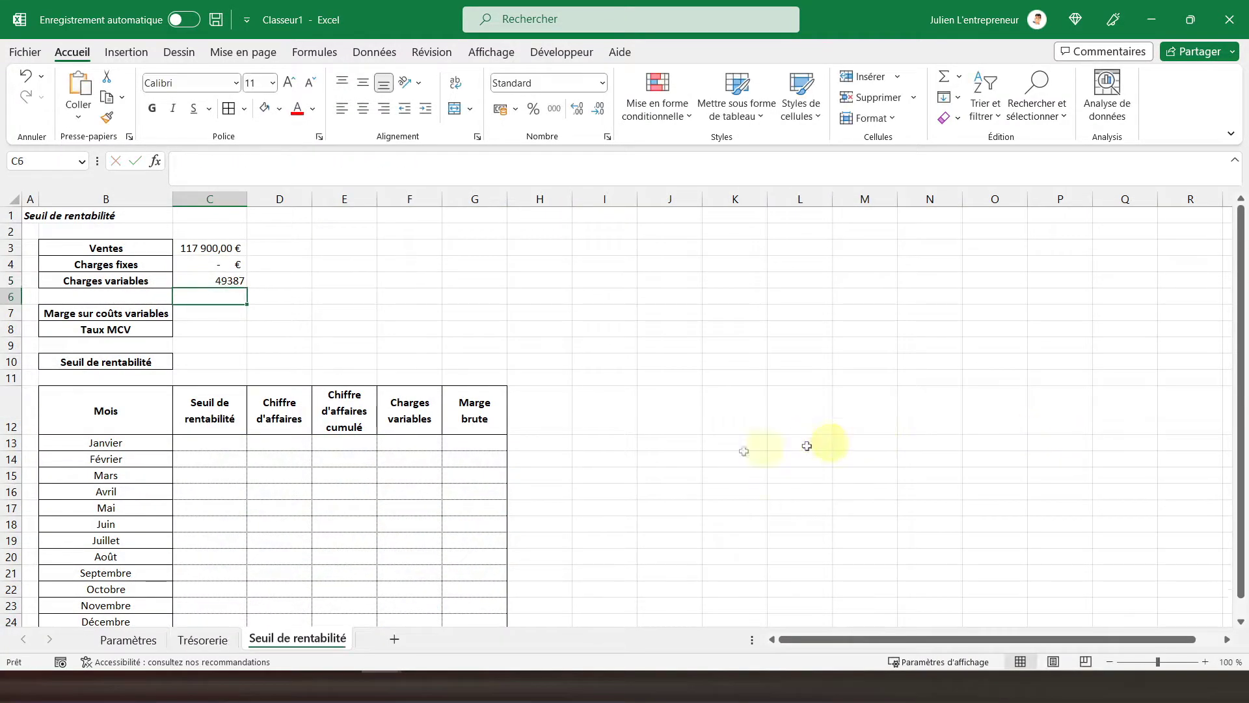
Format C5 as euro accounting with two decimals and apply all borders to C3:C5.
click(208, 279)
click(500, 109)
click(599, 110)
click(600, 111)
click(577, 109)
click(577, 109)
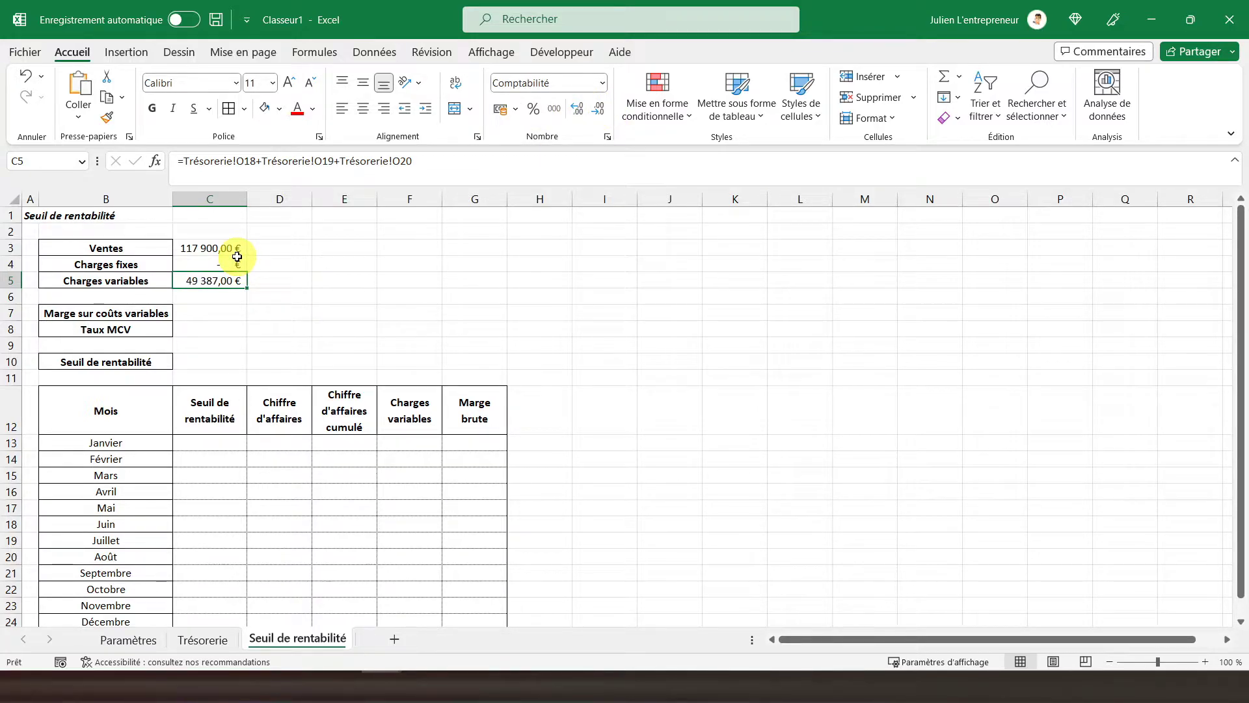
drag(209, 247, 214, 280)
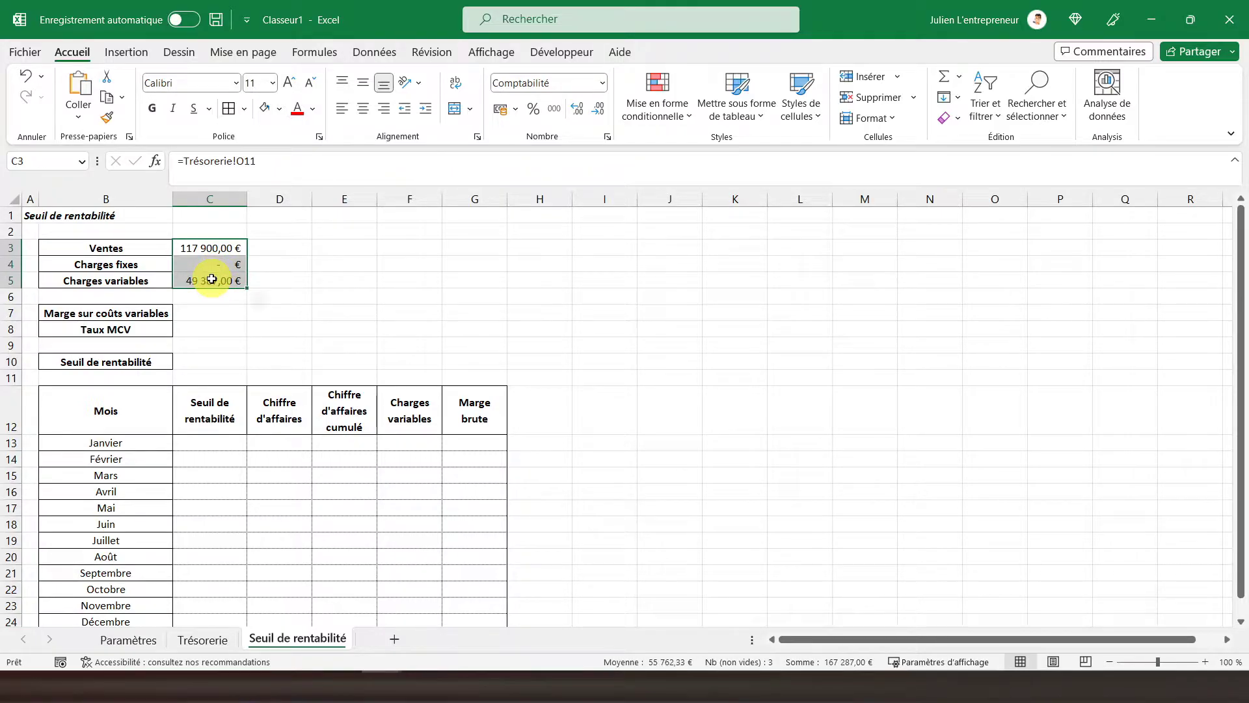
Calculate the Marge sur coûts variables in C7 with the formula =C3-C5.
click(208, 313)
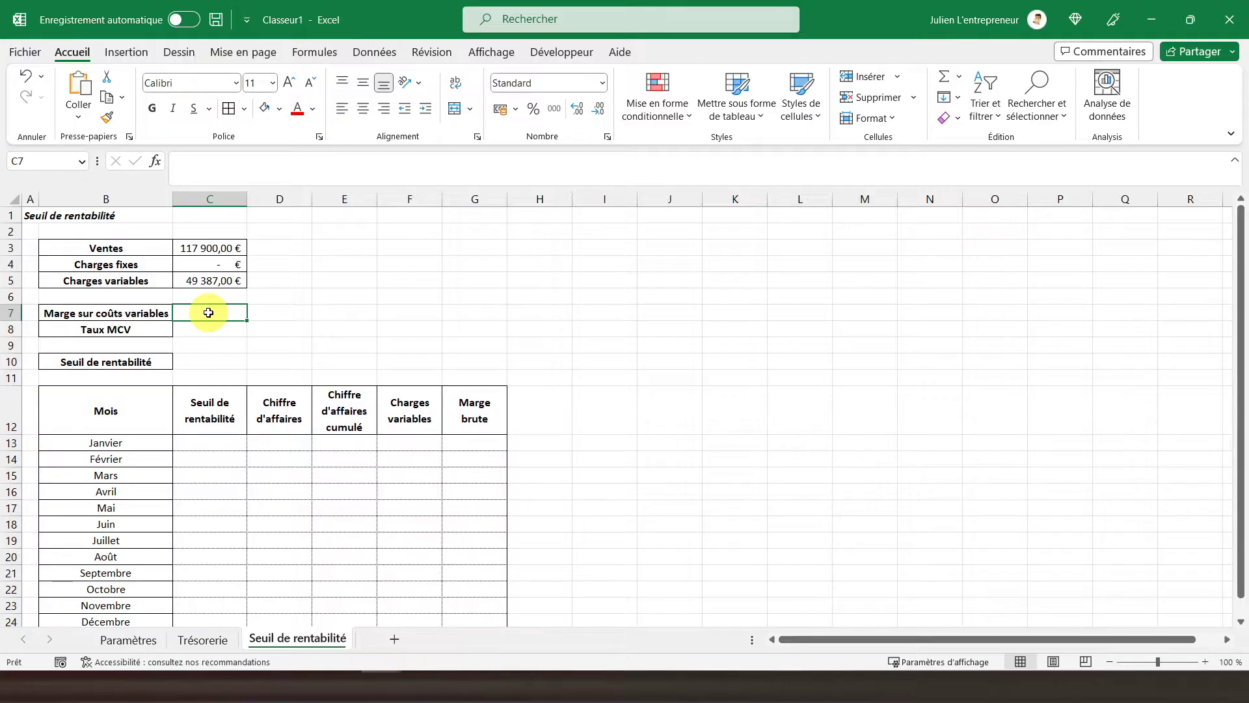
text(=)
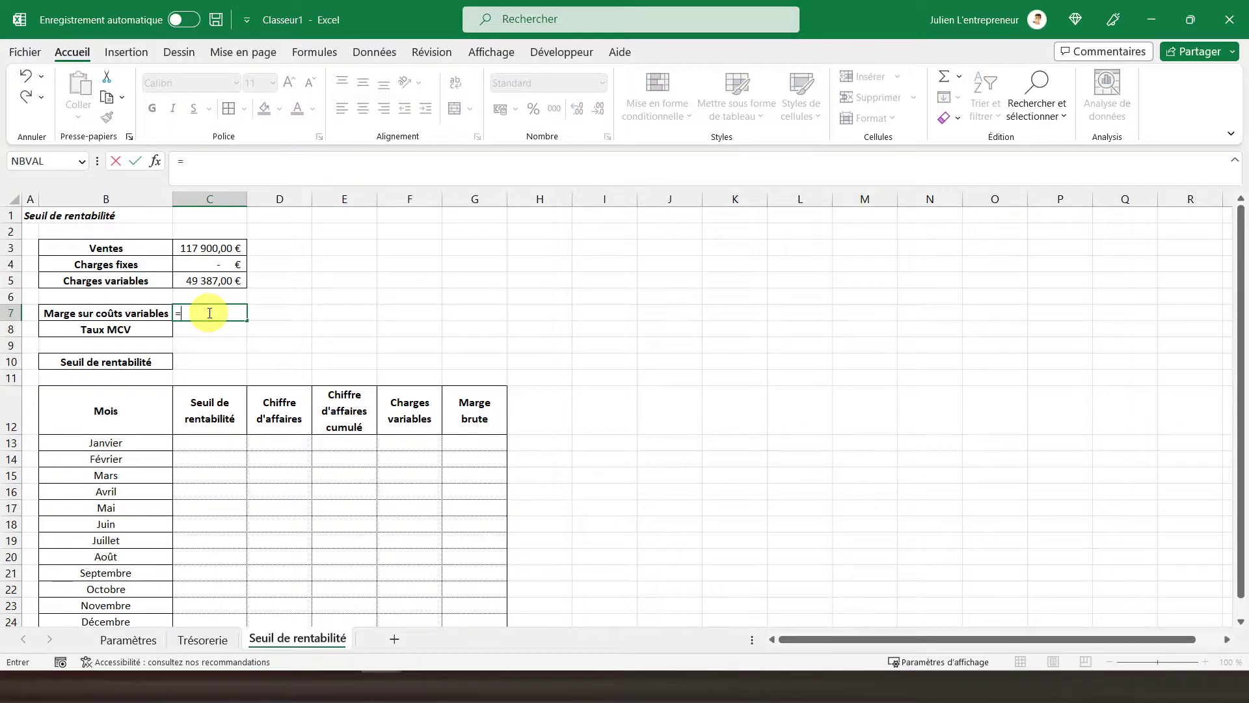
key(Up)
key(Up)
key(Up)
key(Up)
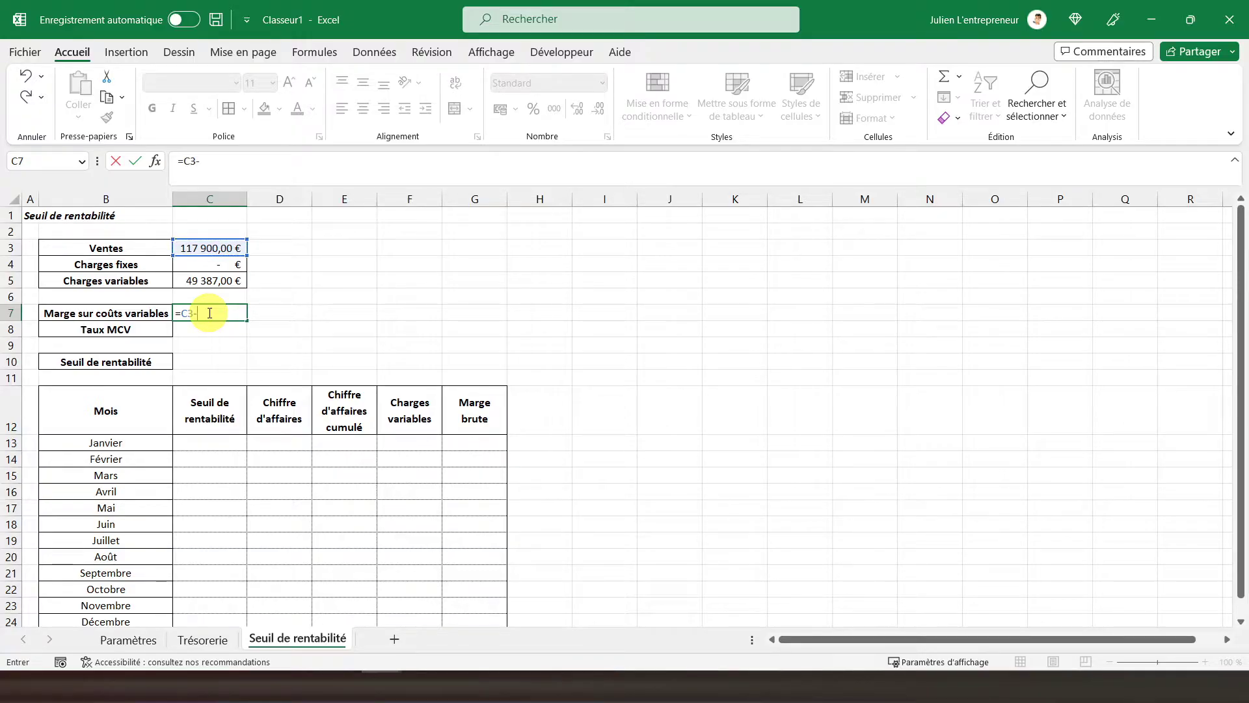
text(-)
key(Up)
key(Up)
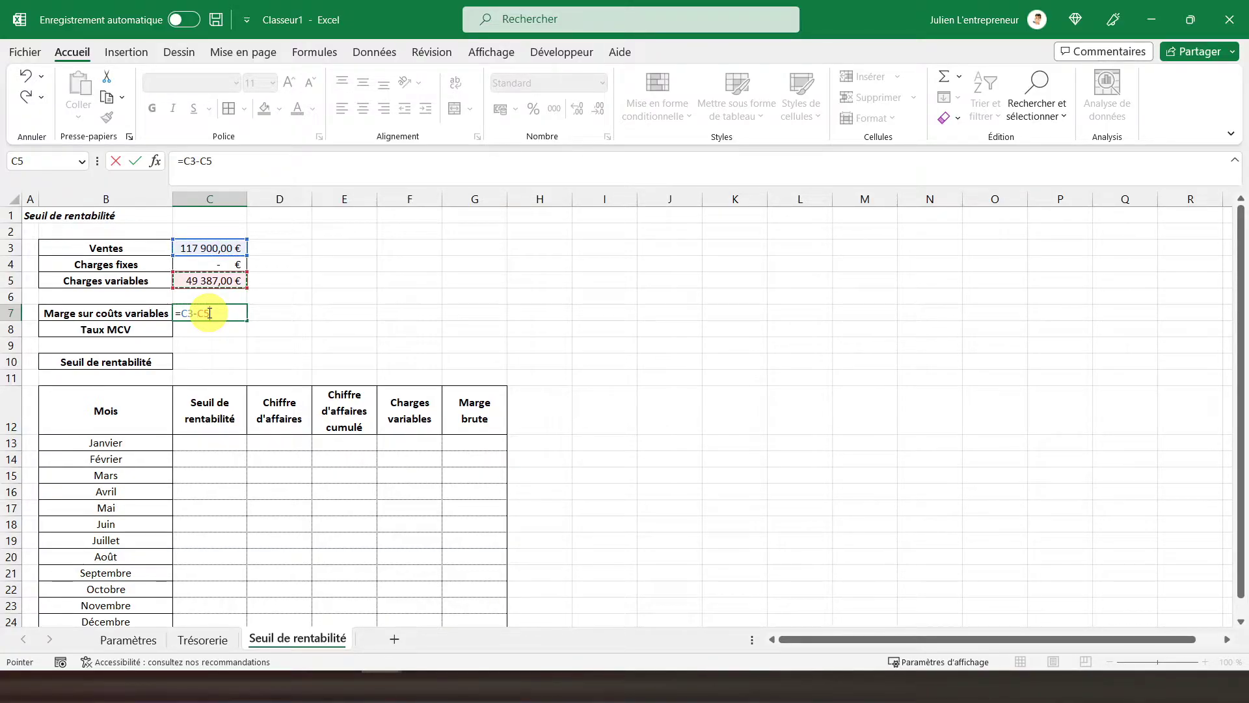
key(Return)
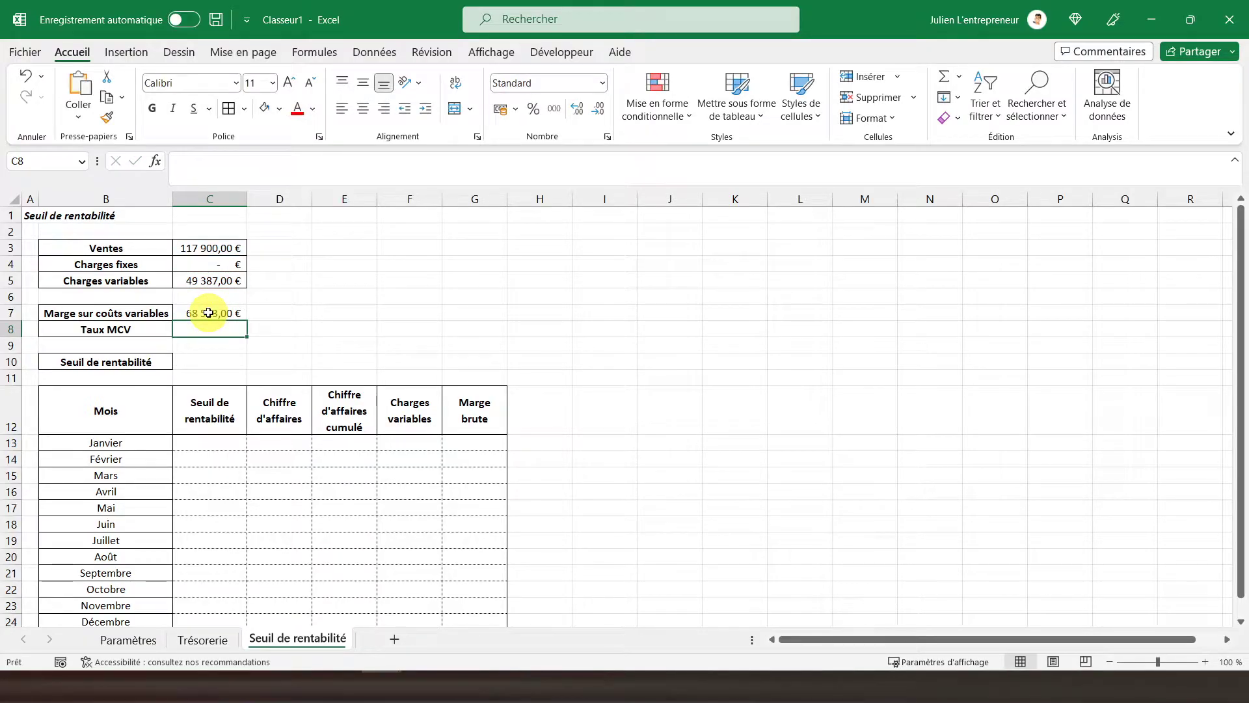
click(208, 313)
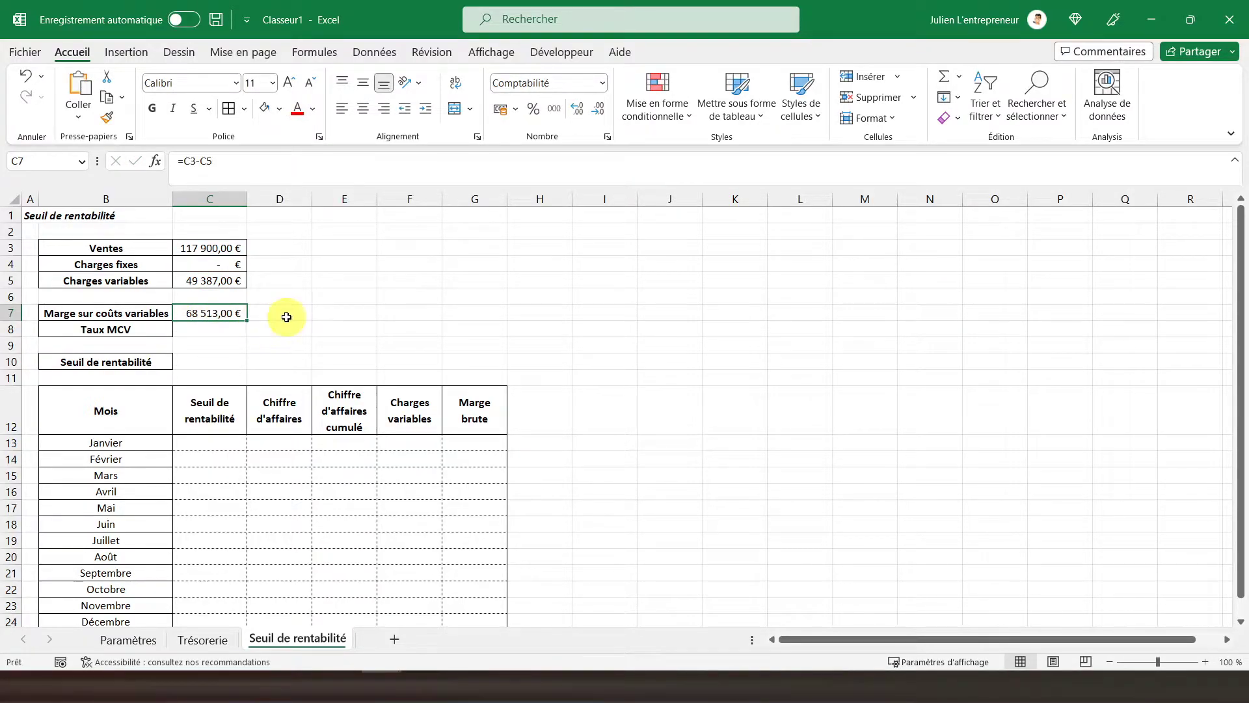
Calculate the Taux MCV in C8 with the formula =C7/C3.
click(209, 330)
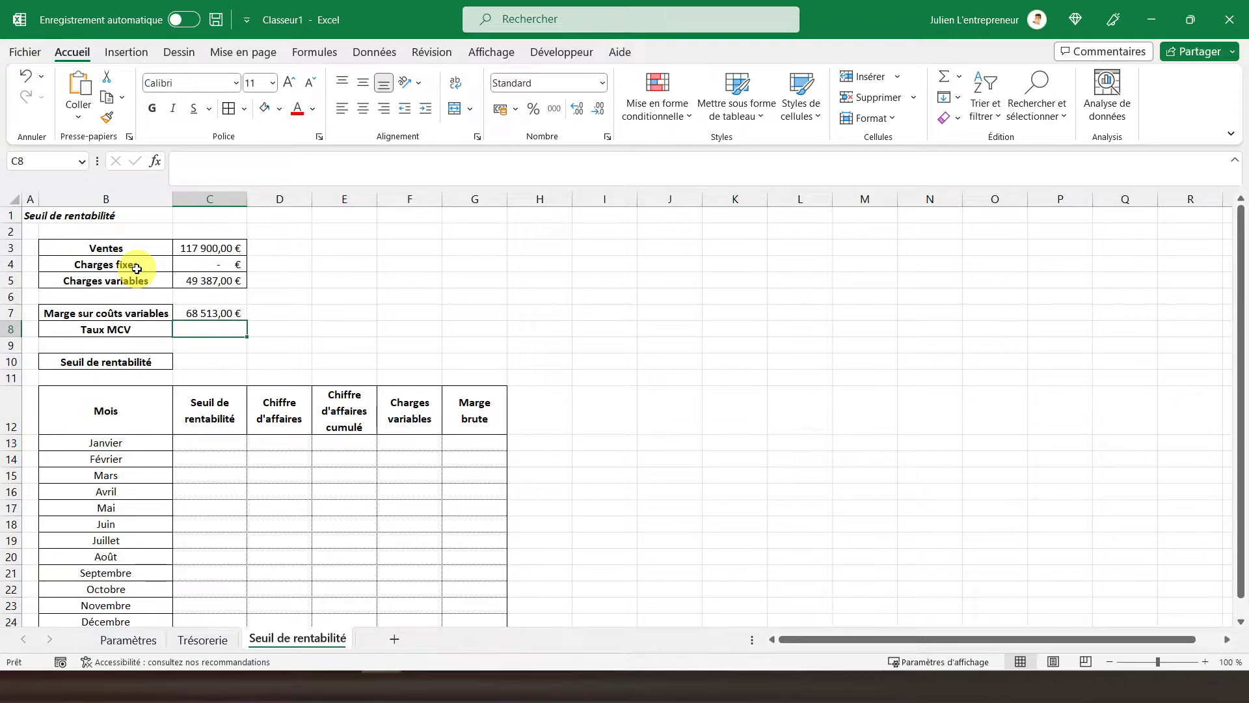
text(=)
key(Up)
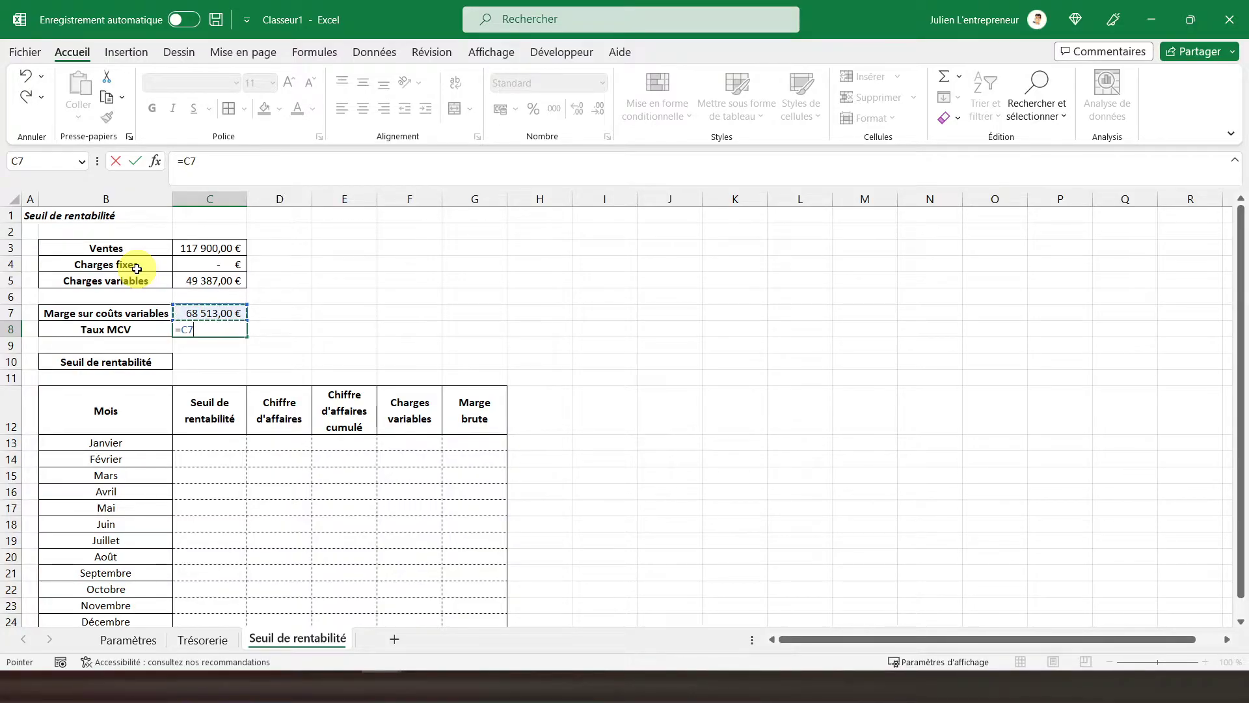
text(/)
key(Up)
key(Up)
key(Up)
key(Up)
key(Up)
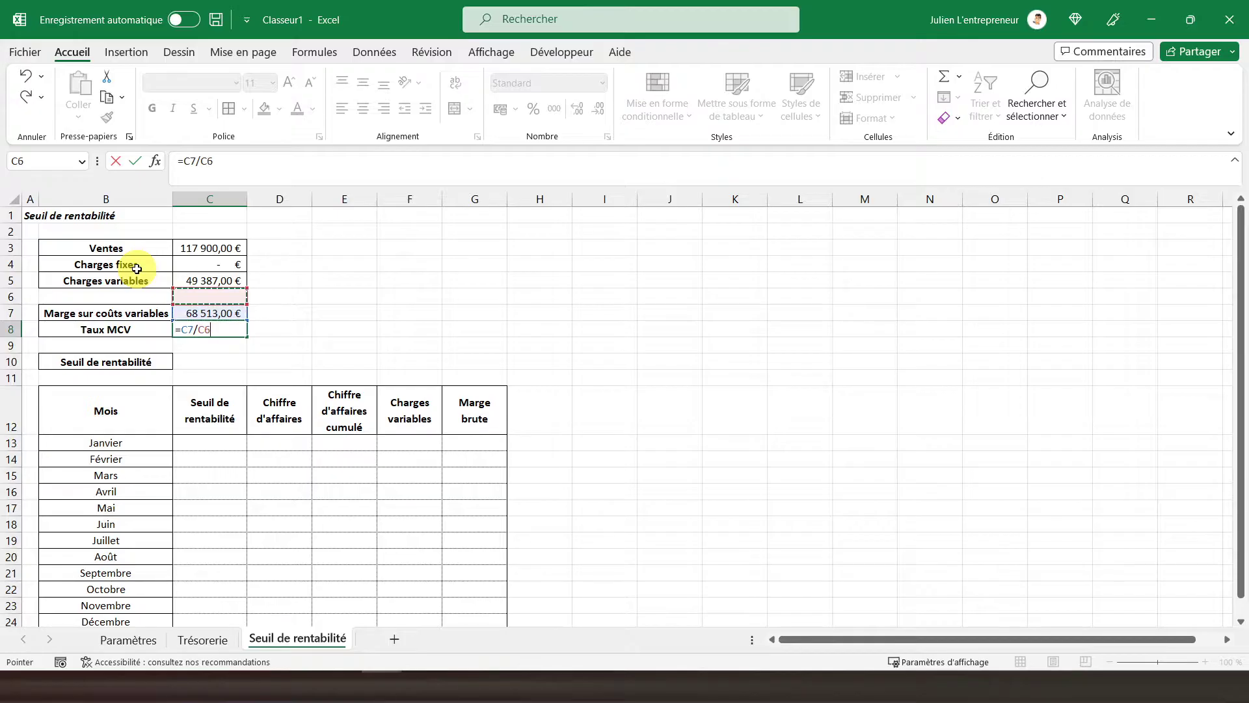
key(Return)
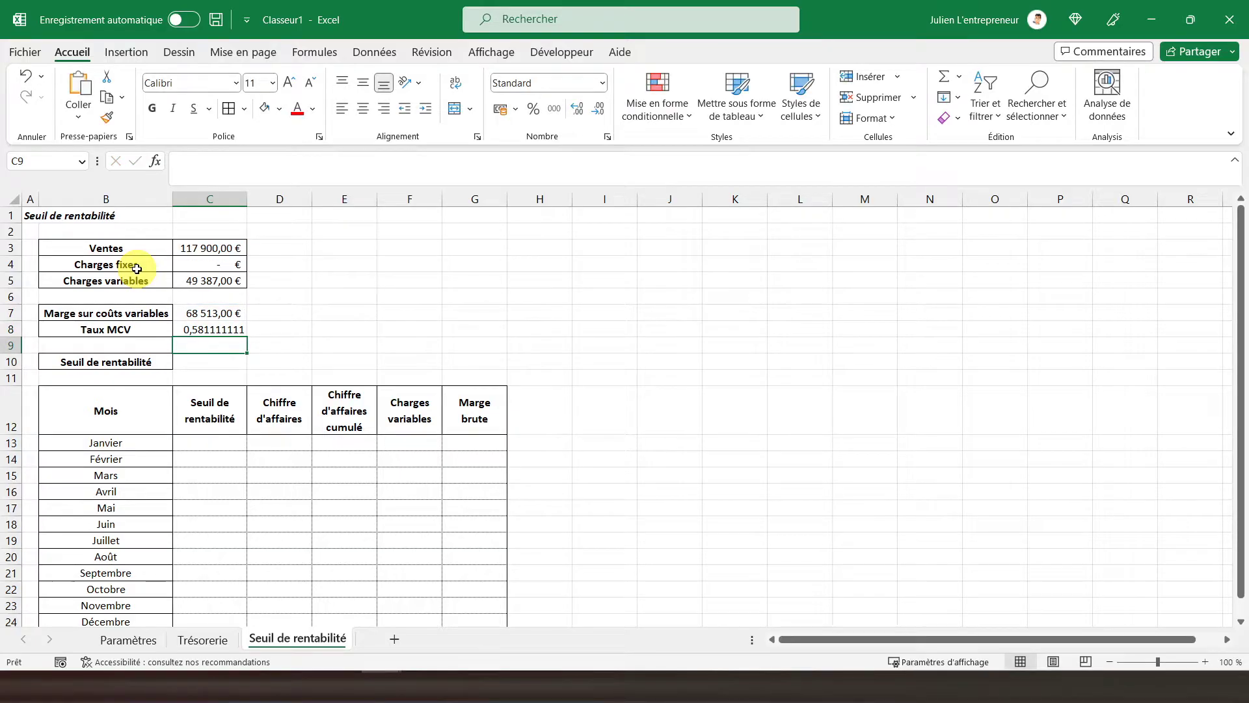
Format the Taux MCV in C8 as a bold, centred percentage and apply borders to C7:C8.
click(188, 328)
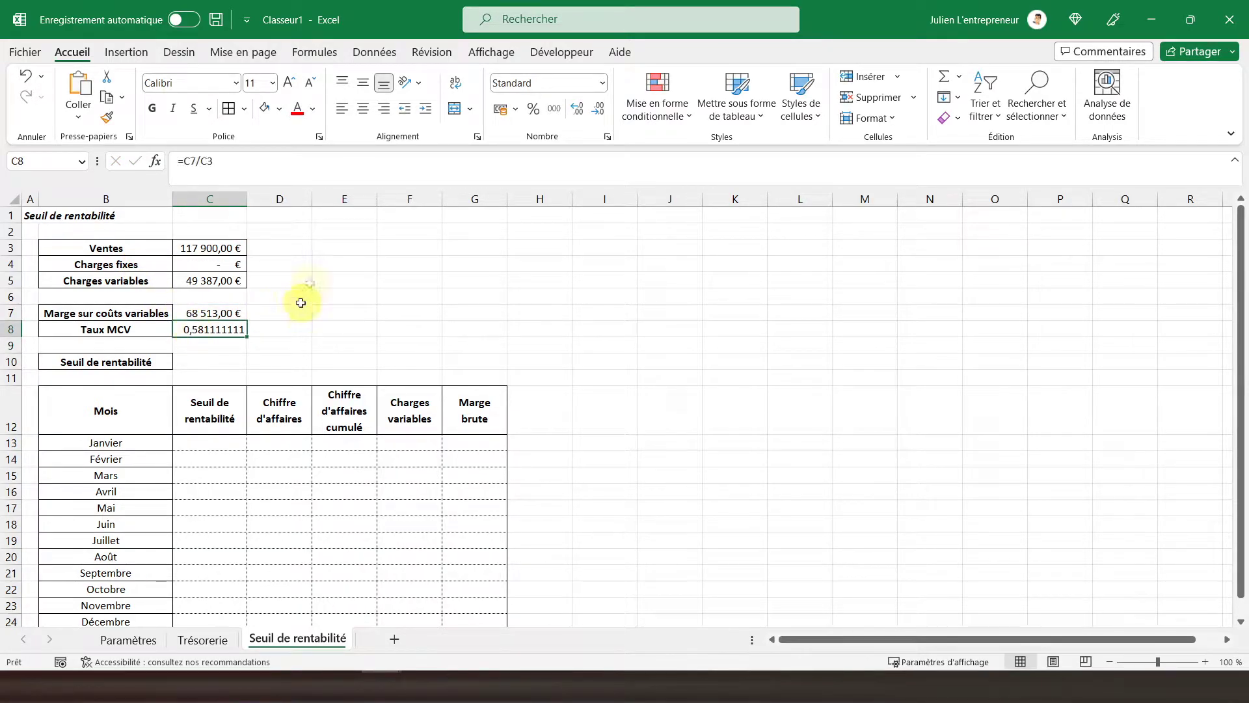
click(534, 114)
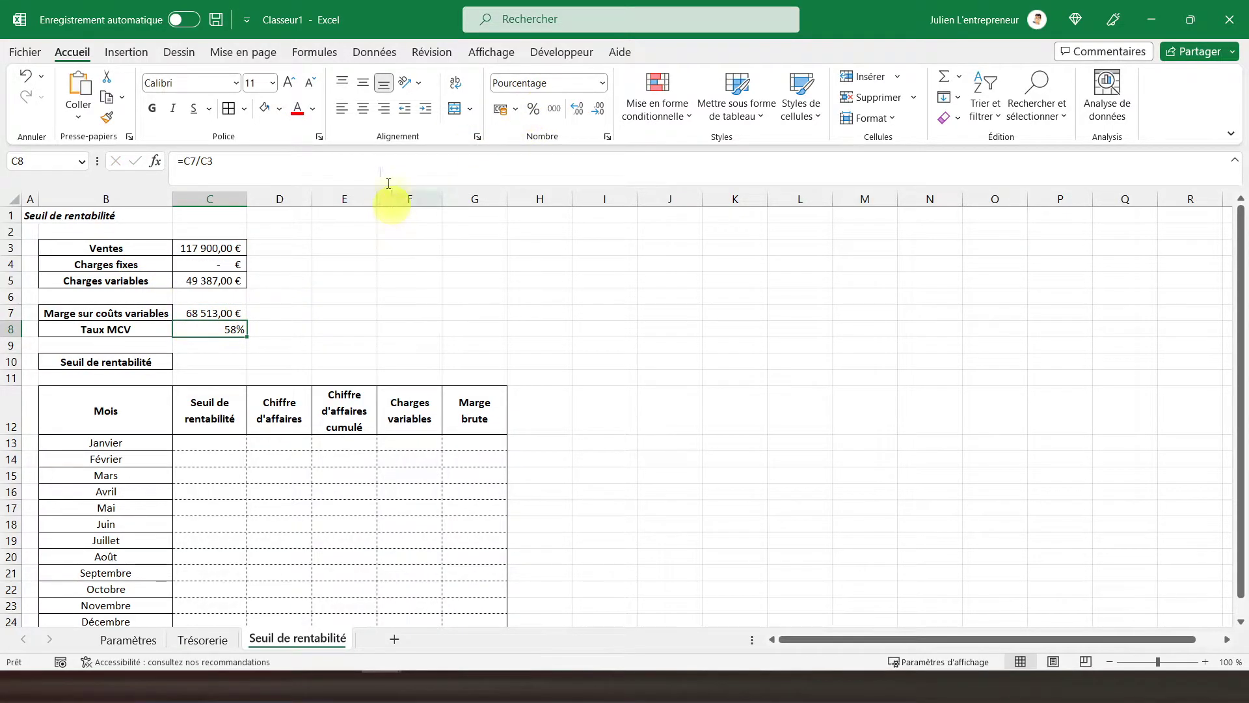
click(152, 108)
drag(190, 312, 189, 329)
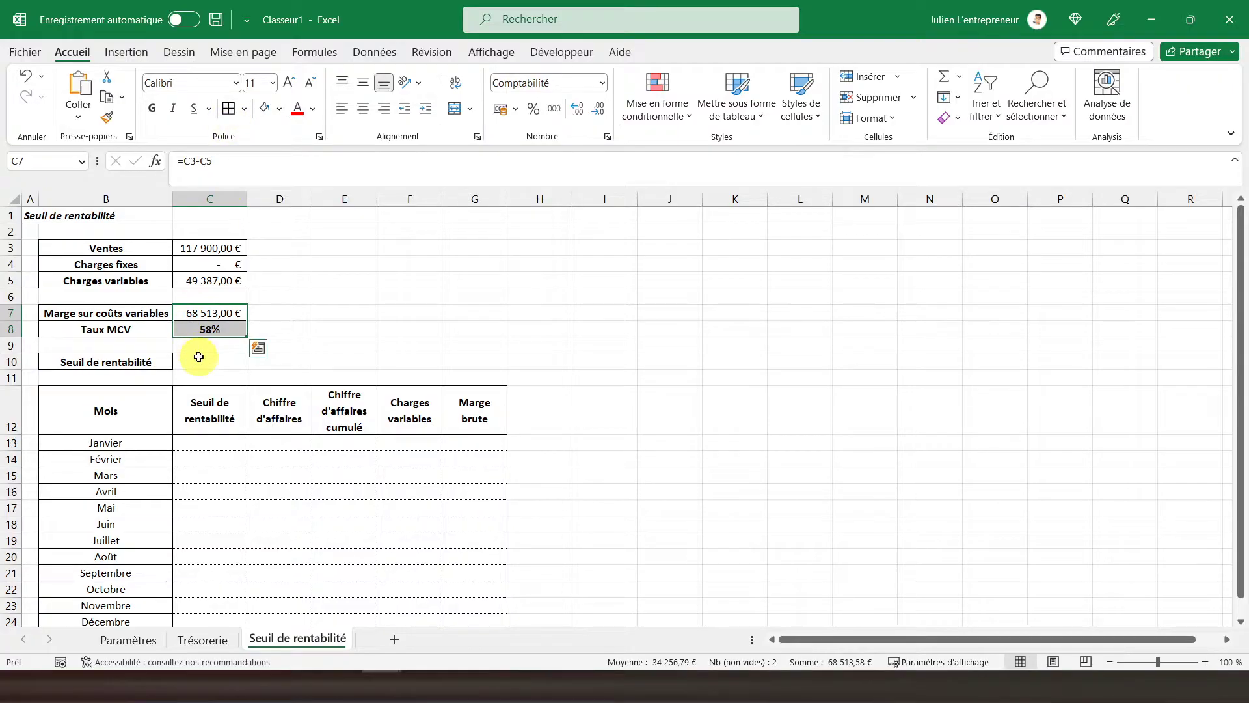
Calculate the Seuil de rentabilité in C10 with the formula =C4/C8.
click(195, 357)
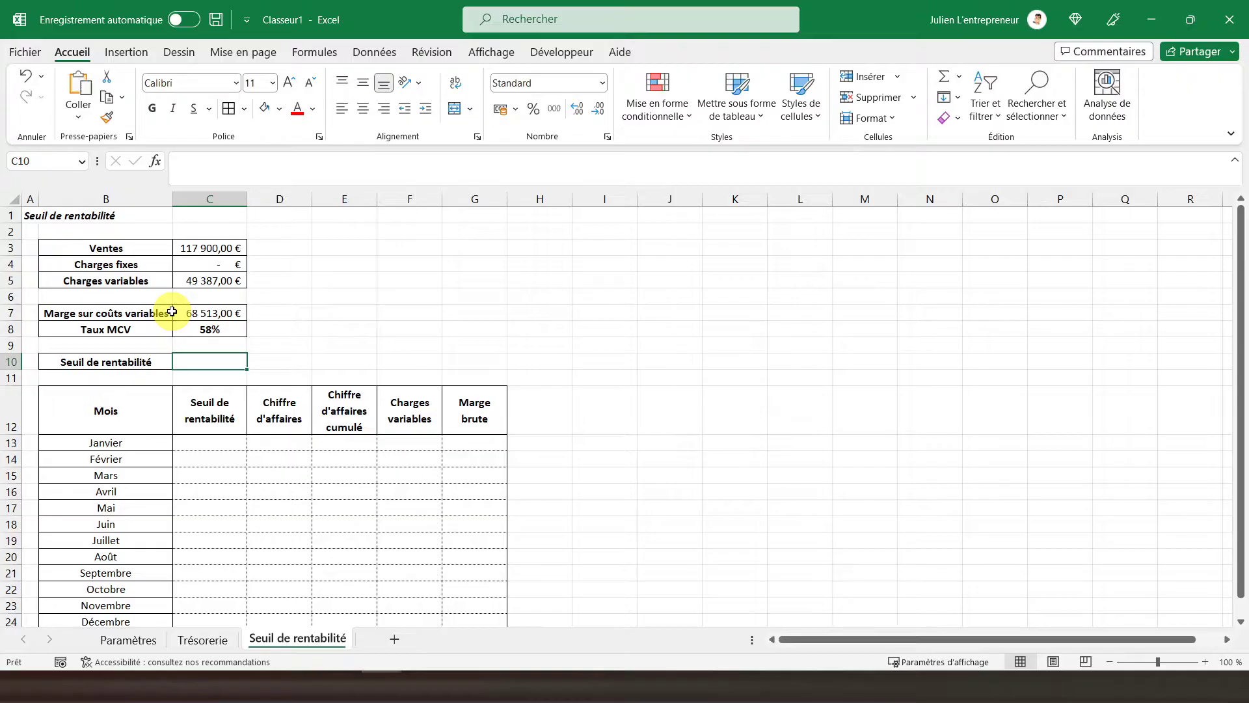
text(=)
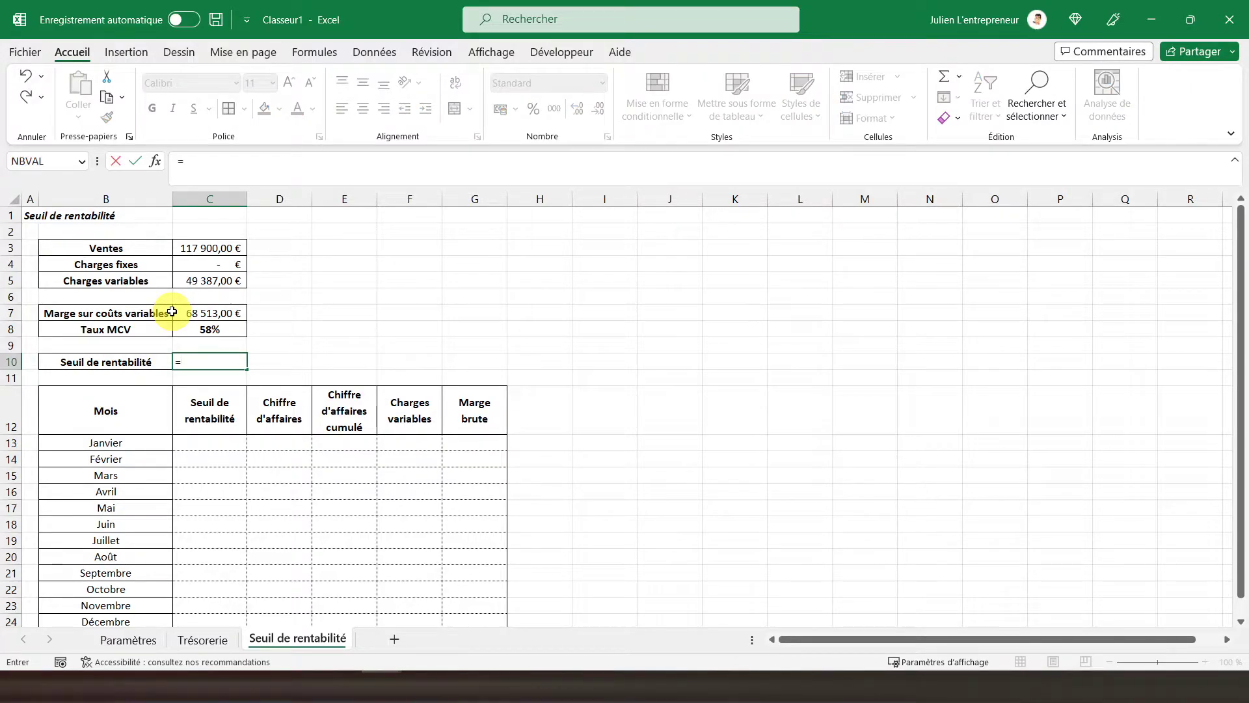
key(Up)
key(Up)
key(Up)
key(Up)
key(Up)
key(Up)
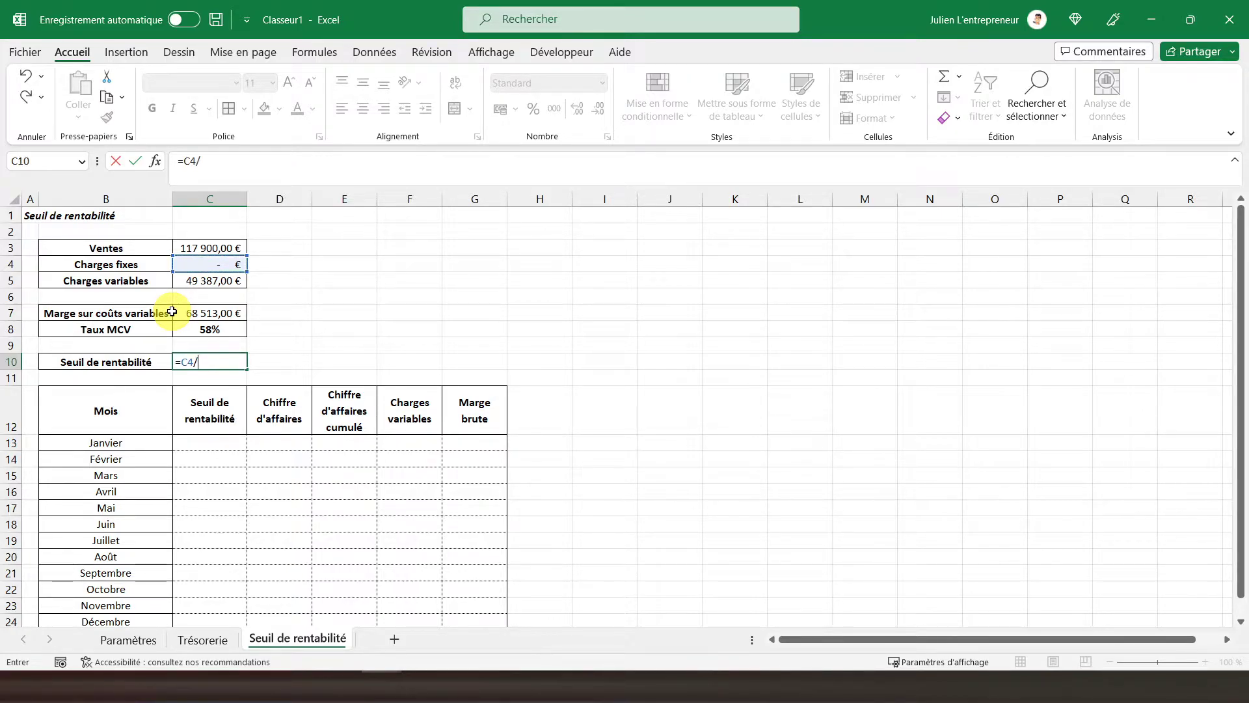
text(/)
key(Up)
key(Up)
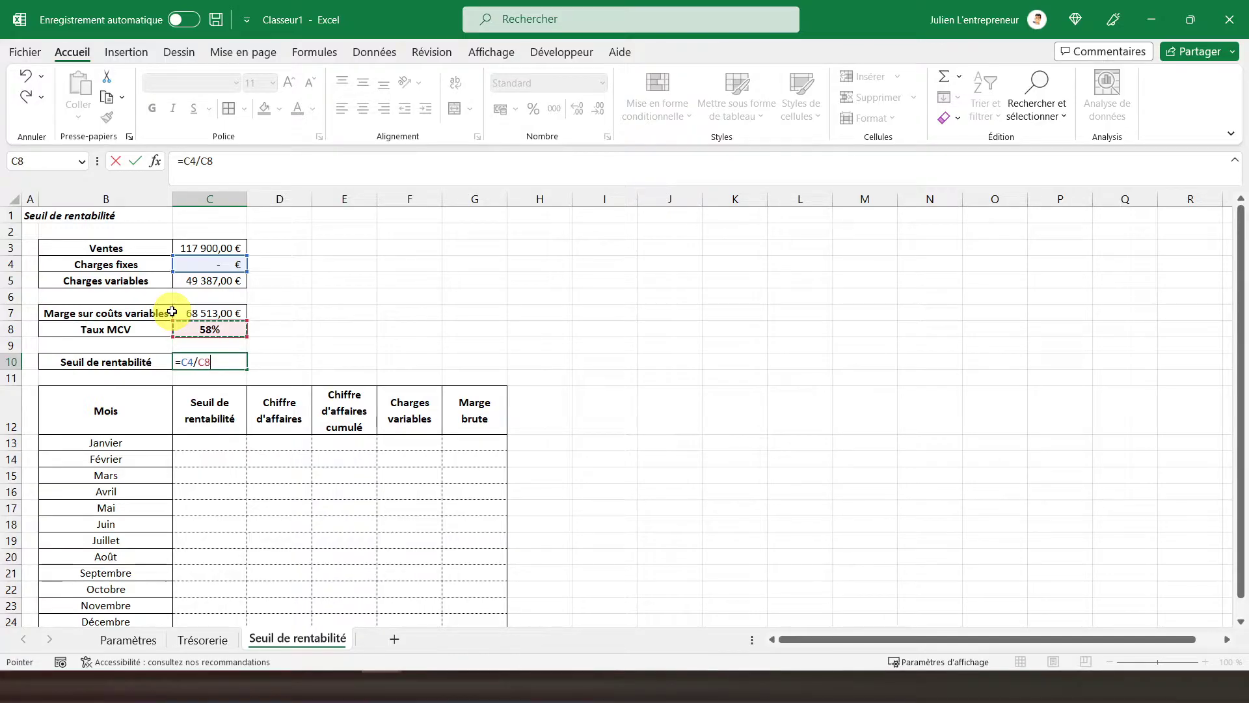
key(Return)
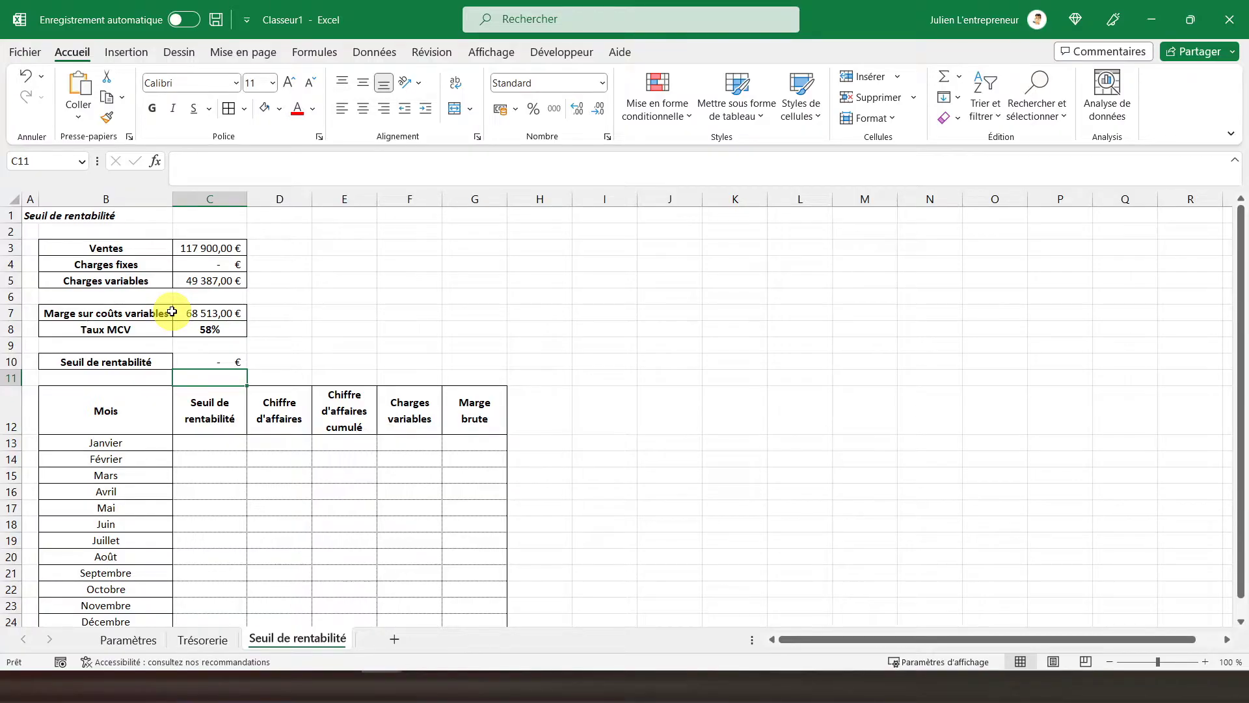
Make the Seuil de rentabilité amount in C10 bold.
click(187, 359)
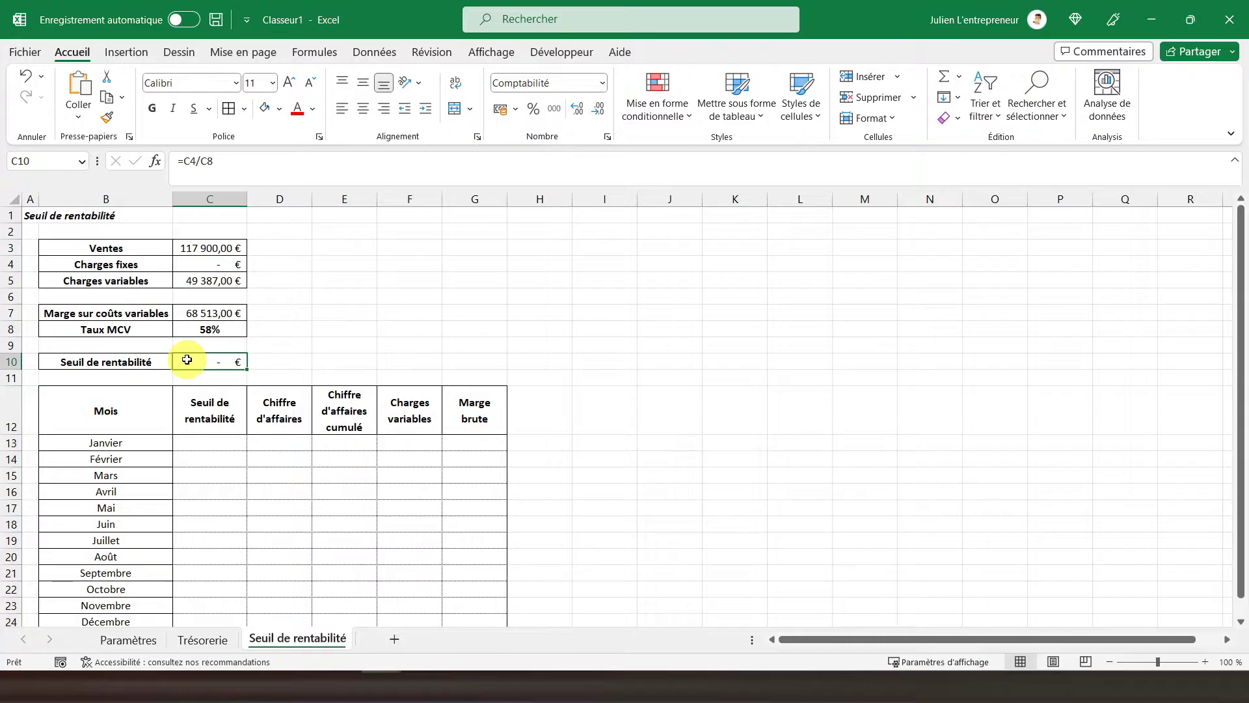
click(152, 109)
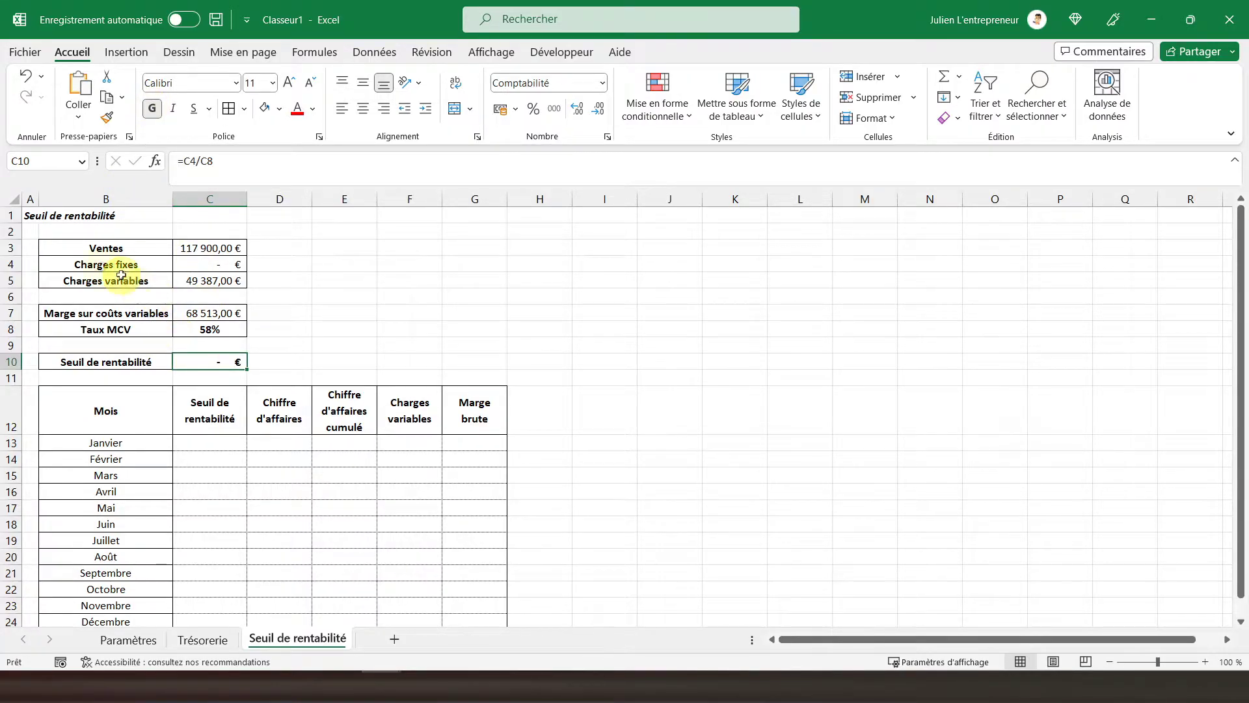
click(41, 219)
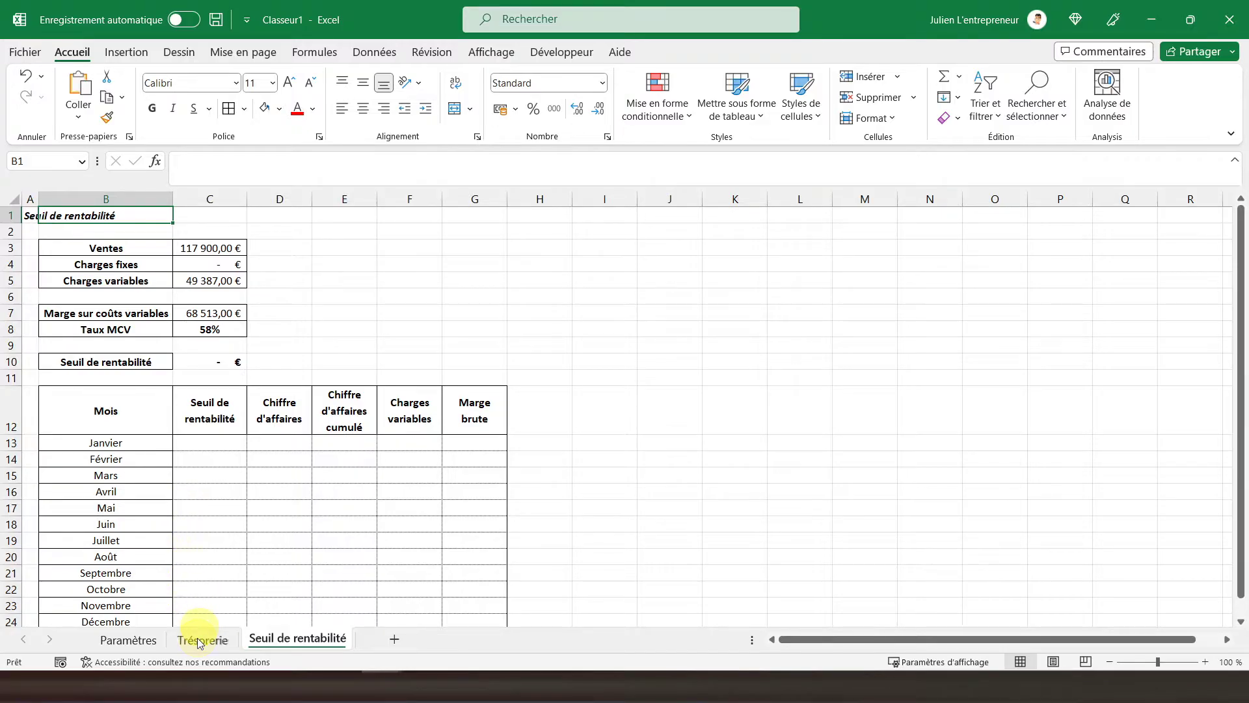
On the Trésorerie sheet, enter an Assurance cost of 200 for the first two months, in B22 and C22.
click(200, 639)
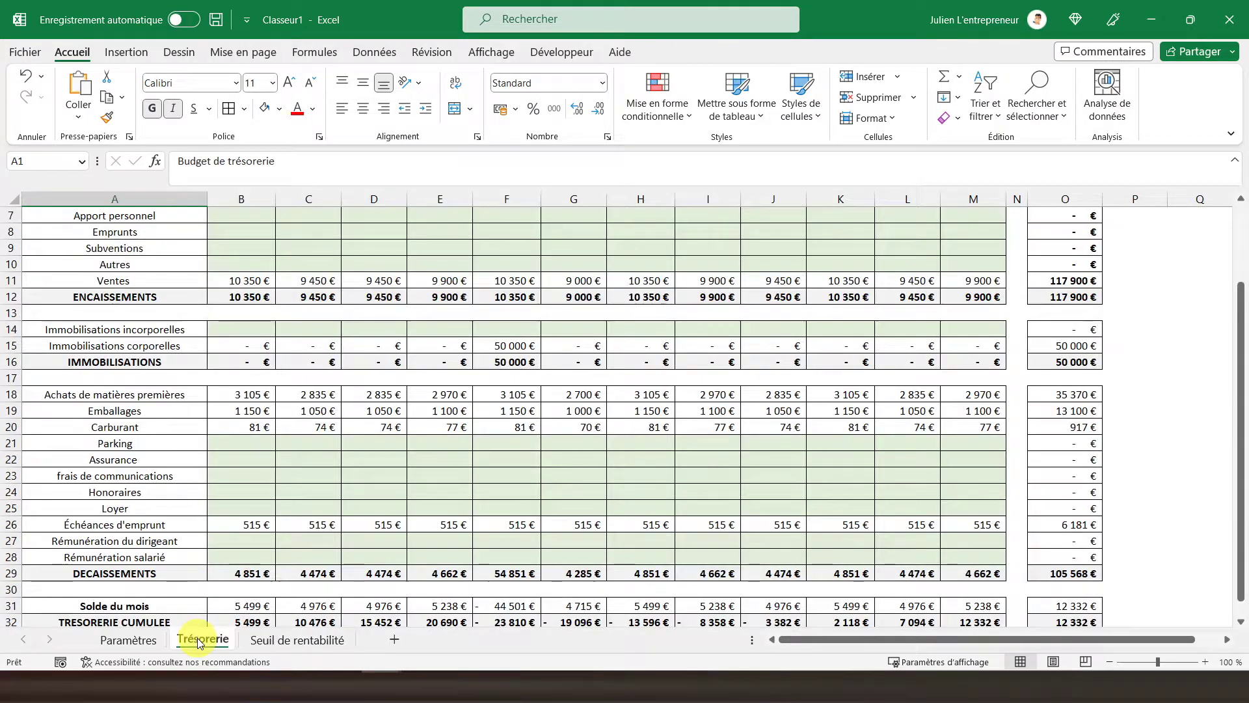
click(234, 458)
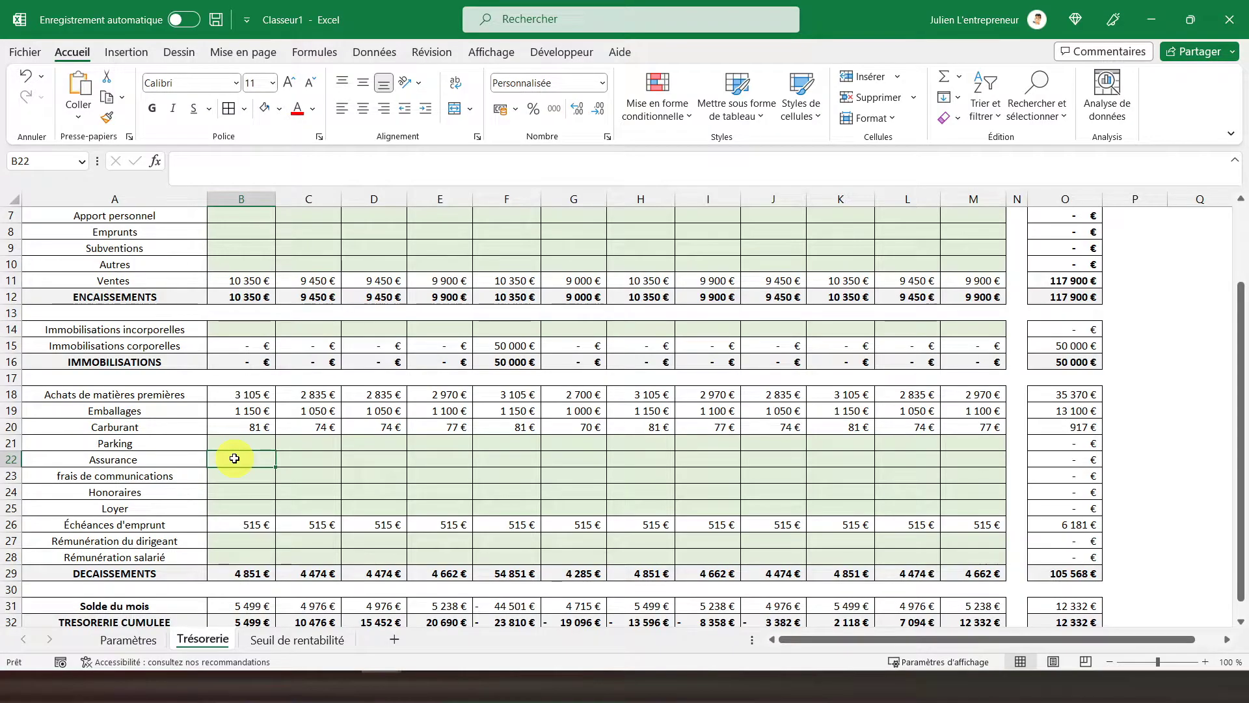
text(200)
key(Tab)
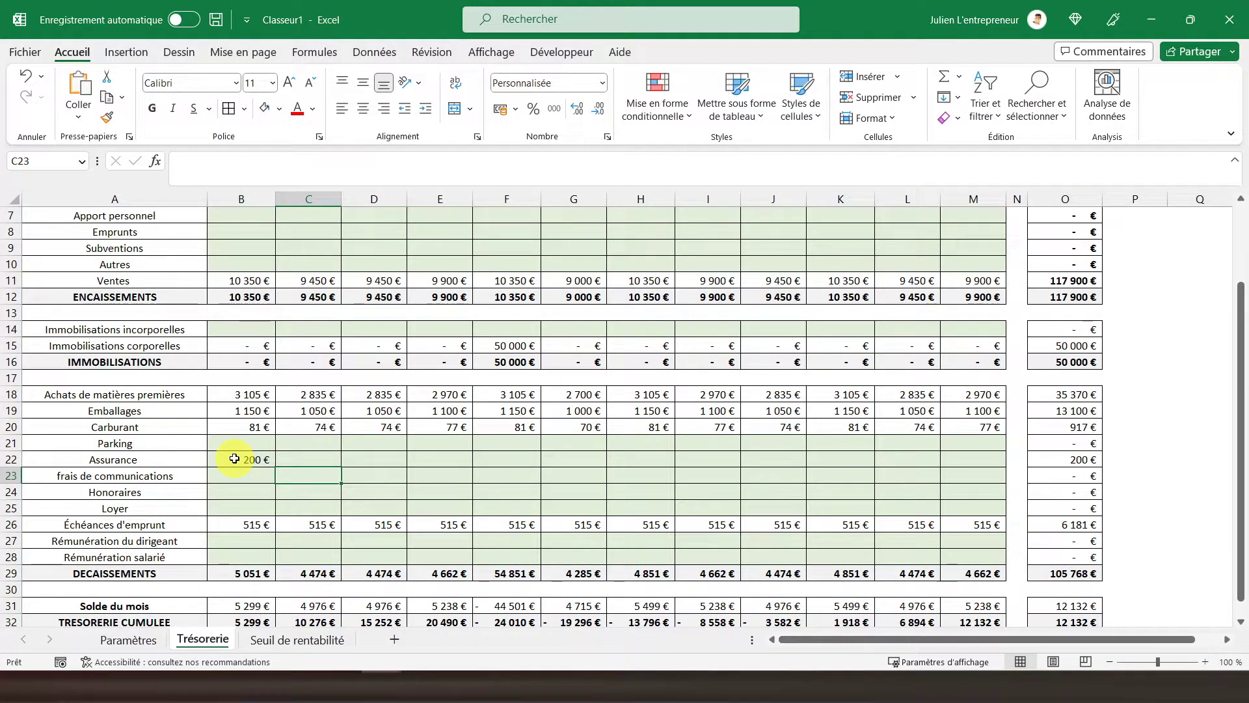
text(200)
key(Down)
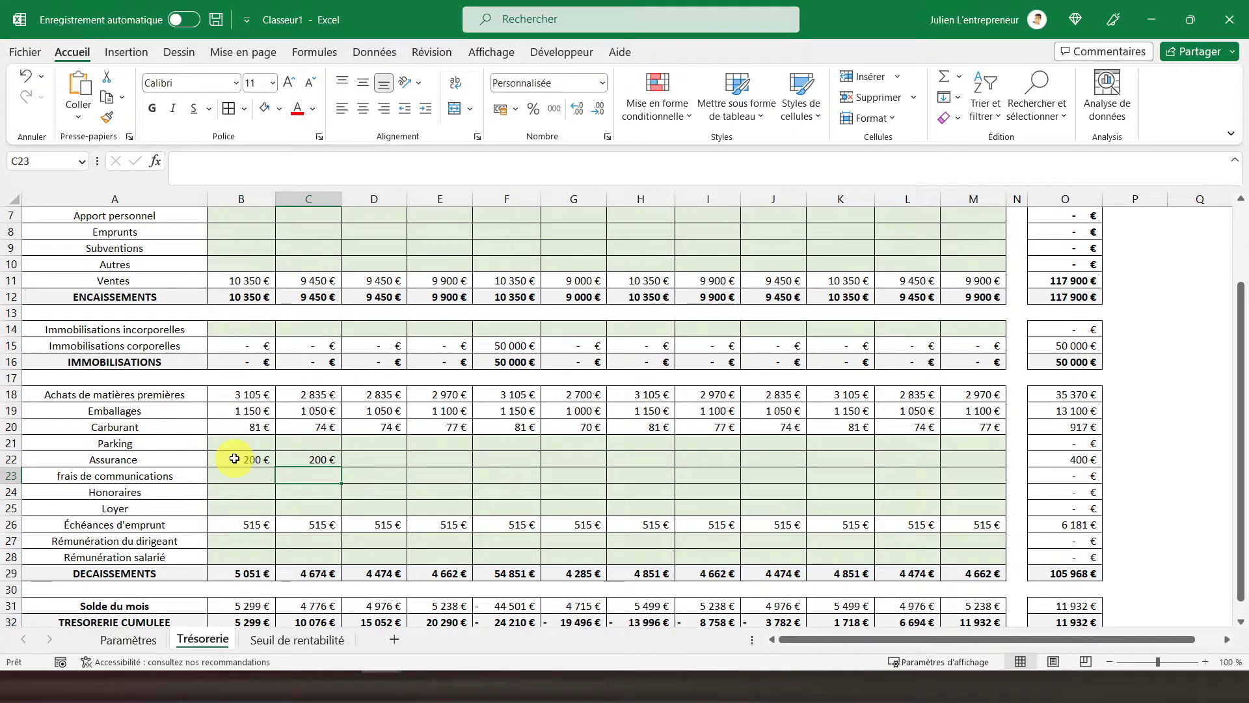
Copy the Assurance amount from C22 to the remaining months, D22:M22.
click(334, 455)
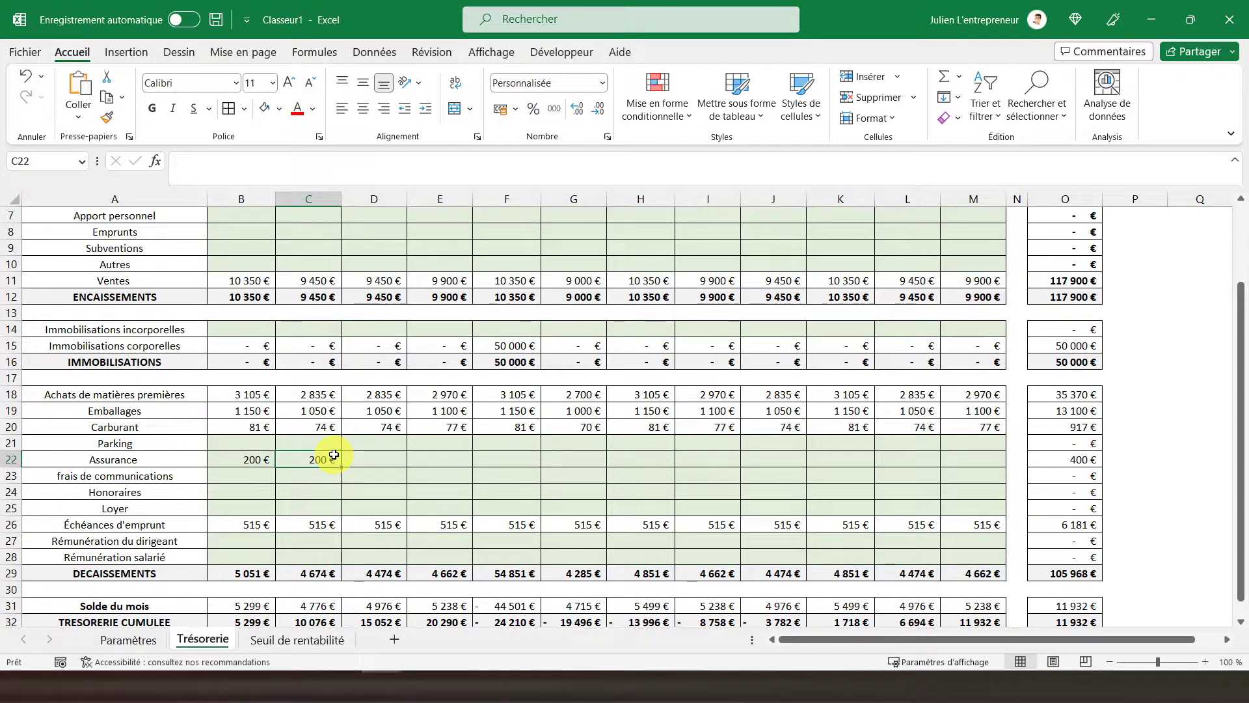
right_click(335, 456)
click(418, 236)
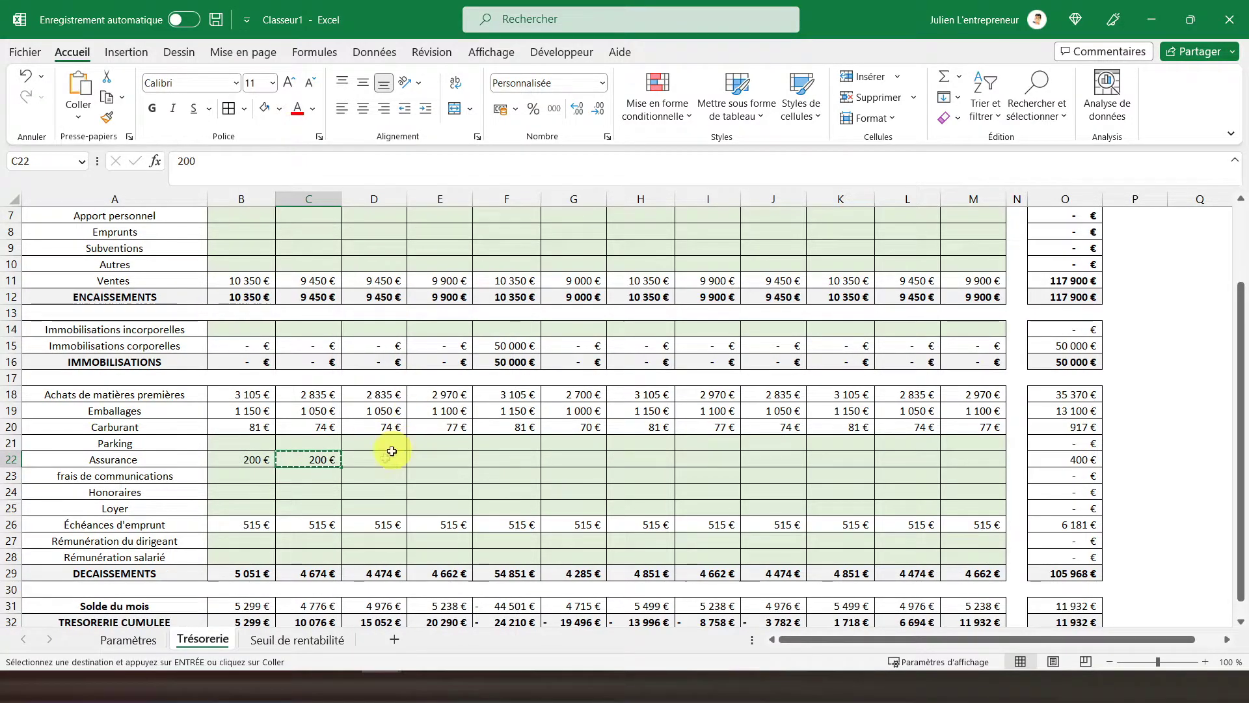
drag(371, 460, 959, 463)
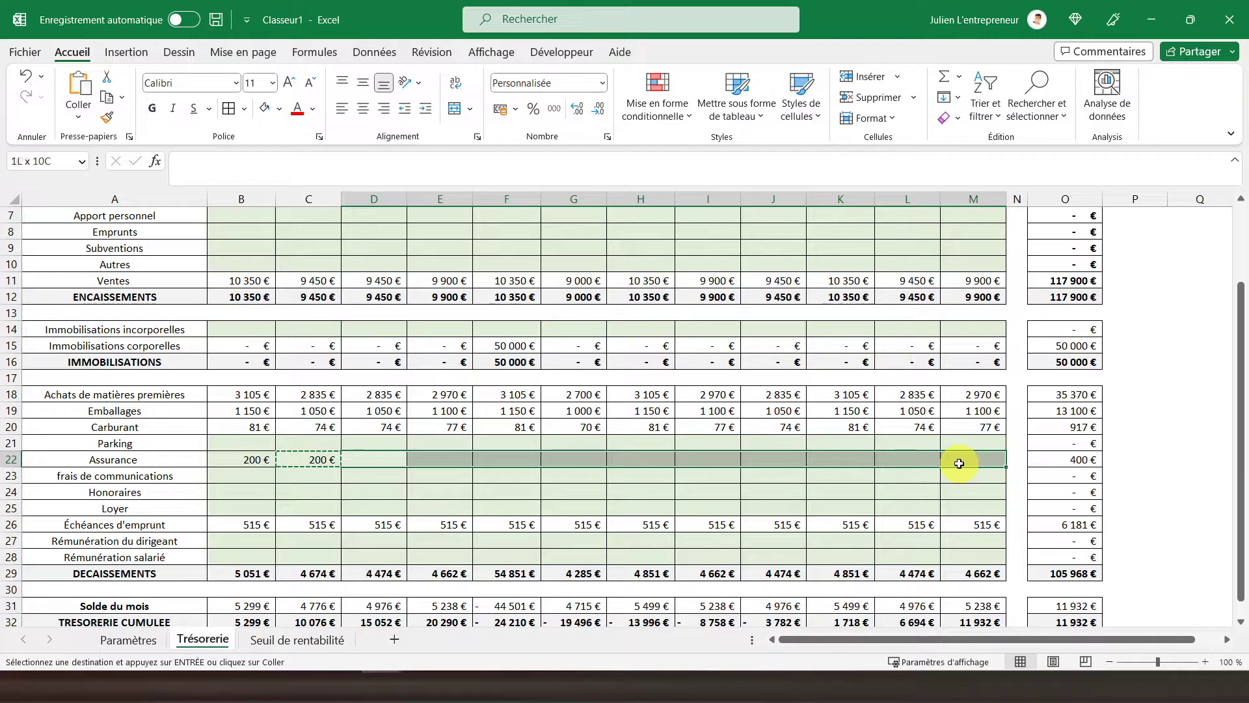
right_click(959, 463)
click(1018, 290)
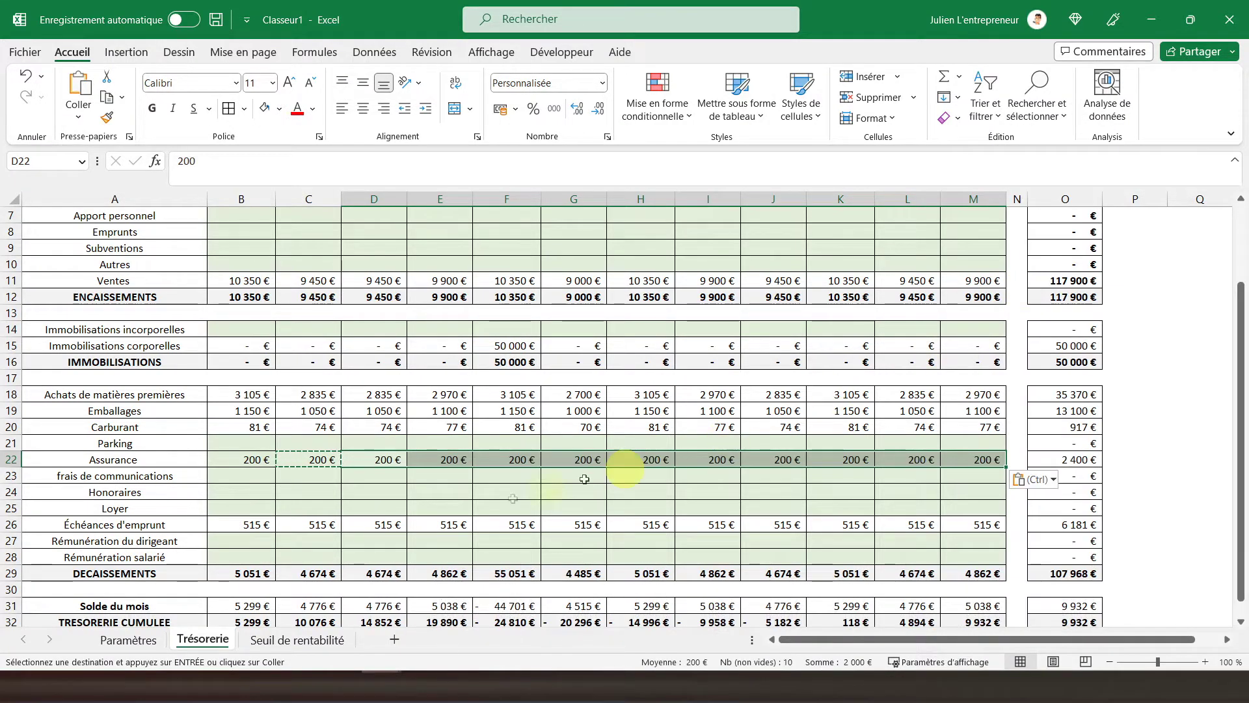
Enter Honoraires of 300 in B24 and copy the amount to the other months, C24:M24.
click(242, 491)
text(300)
key(Tab)
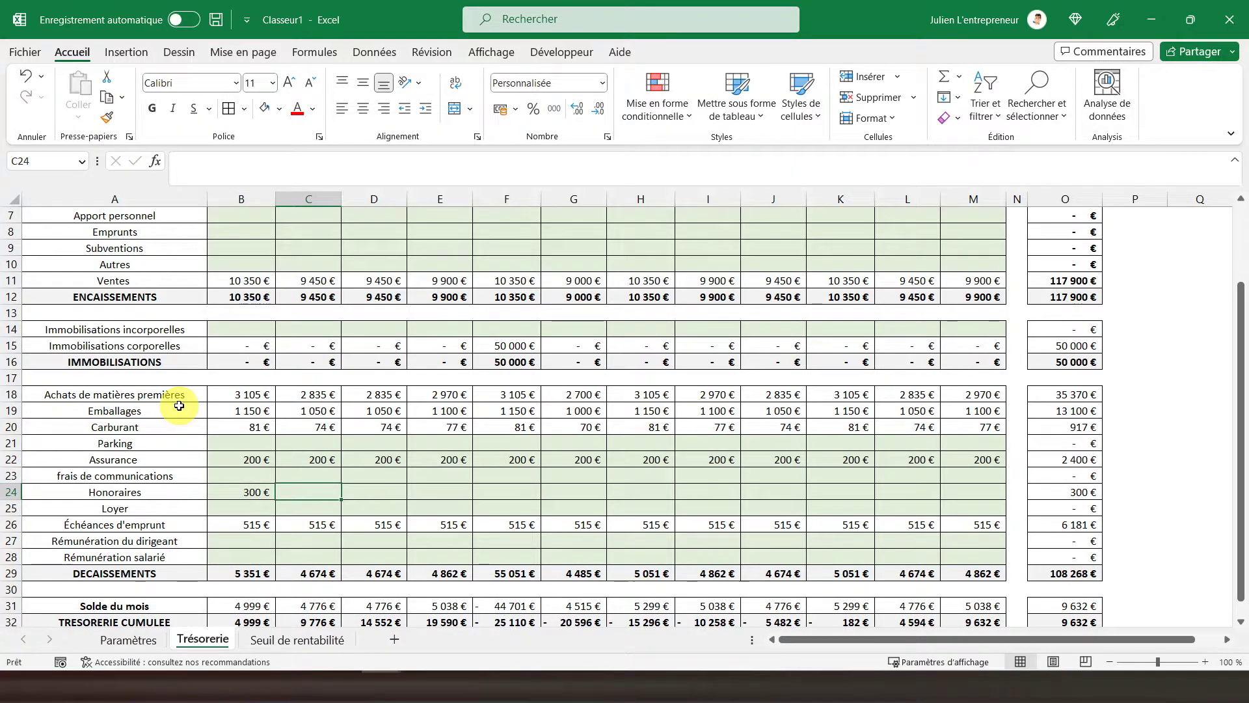
right_click(236, 493)
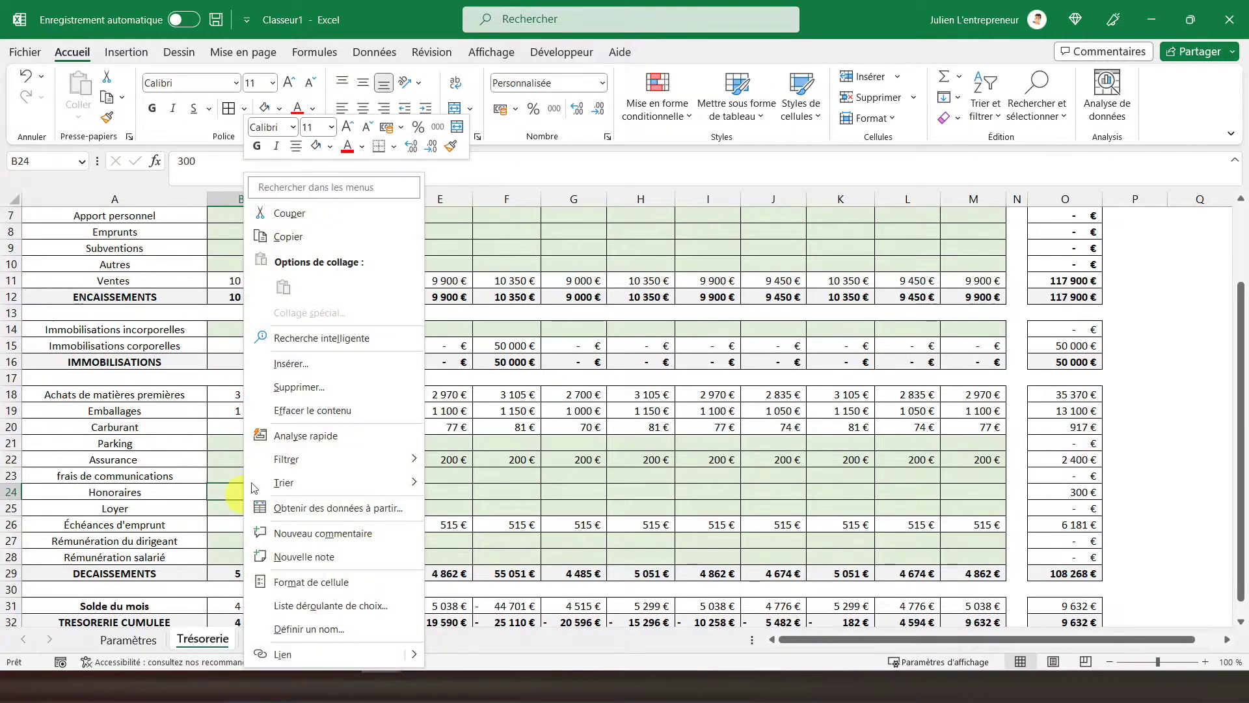
click(288, 237)
drag(294, 493, 949, 496)
right_click(948, 496)
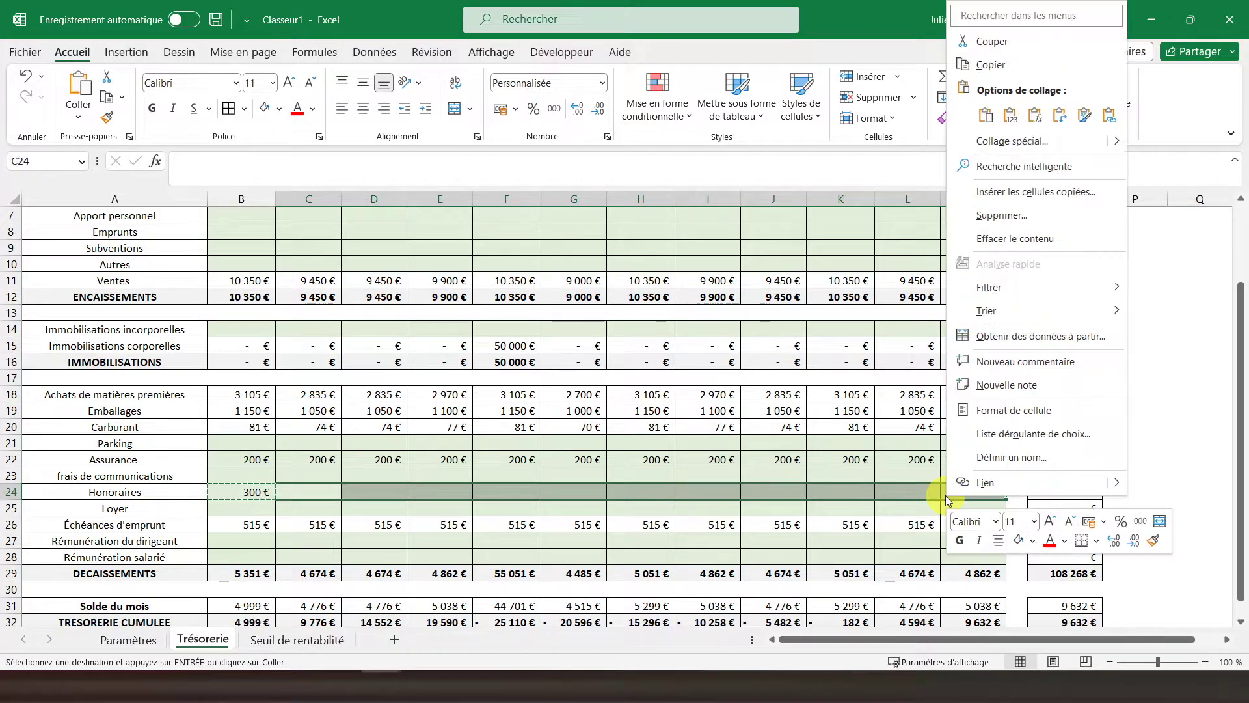
click(1010, 117)
click(237, 491)
Enter a Rémunération du dirigeant of 2000 in B27 and copy it to the other months, C27:M27.
click(237, 539)
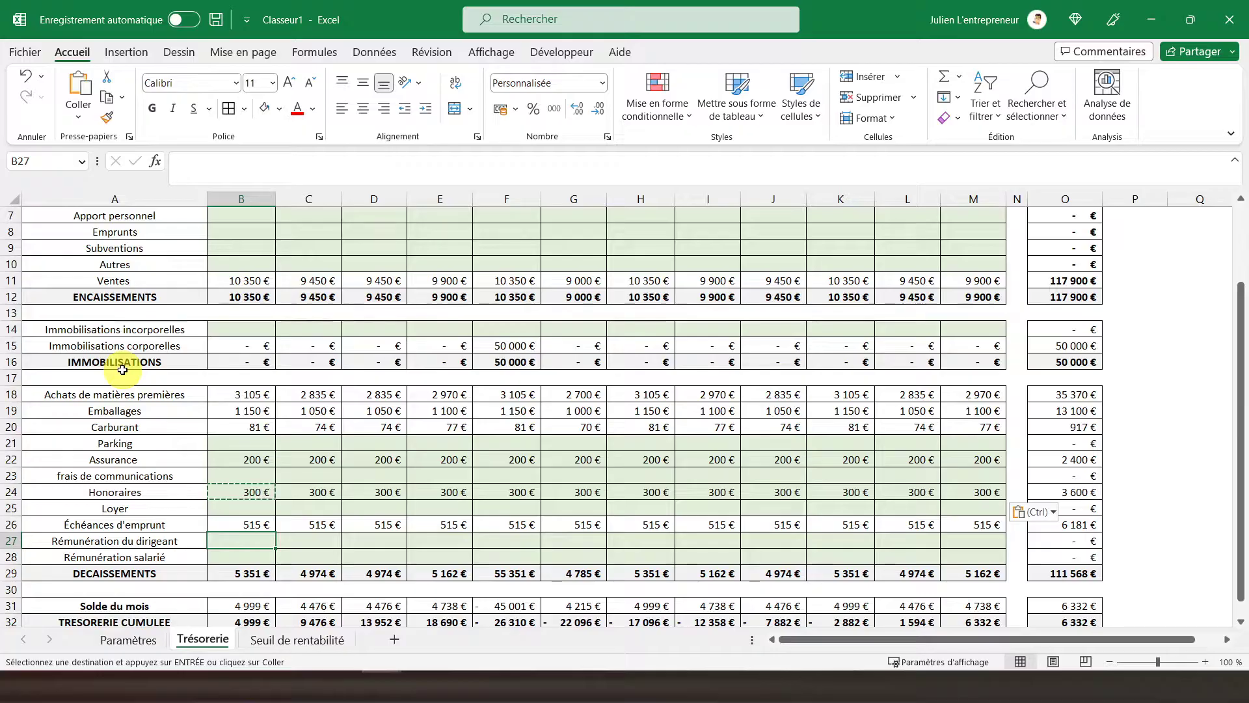
text(2000)
key(Return)
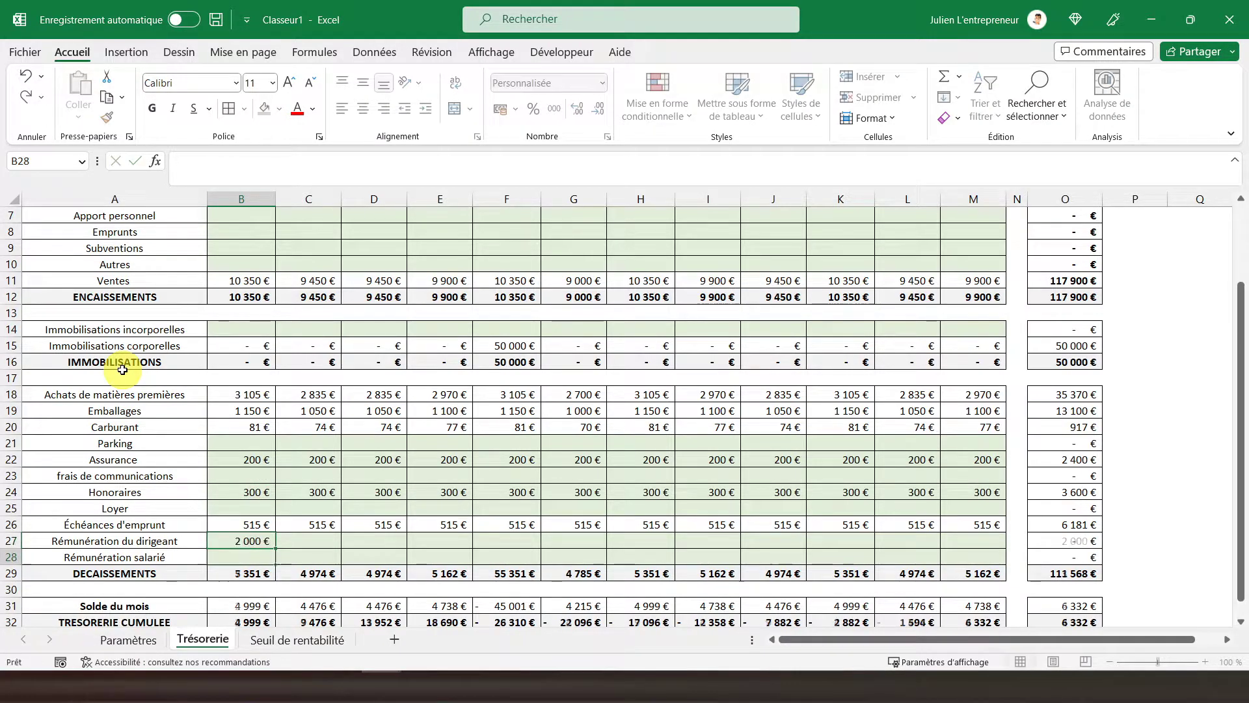
right_click(250, 545)
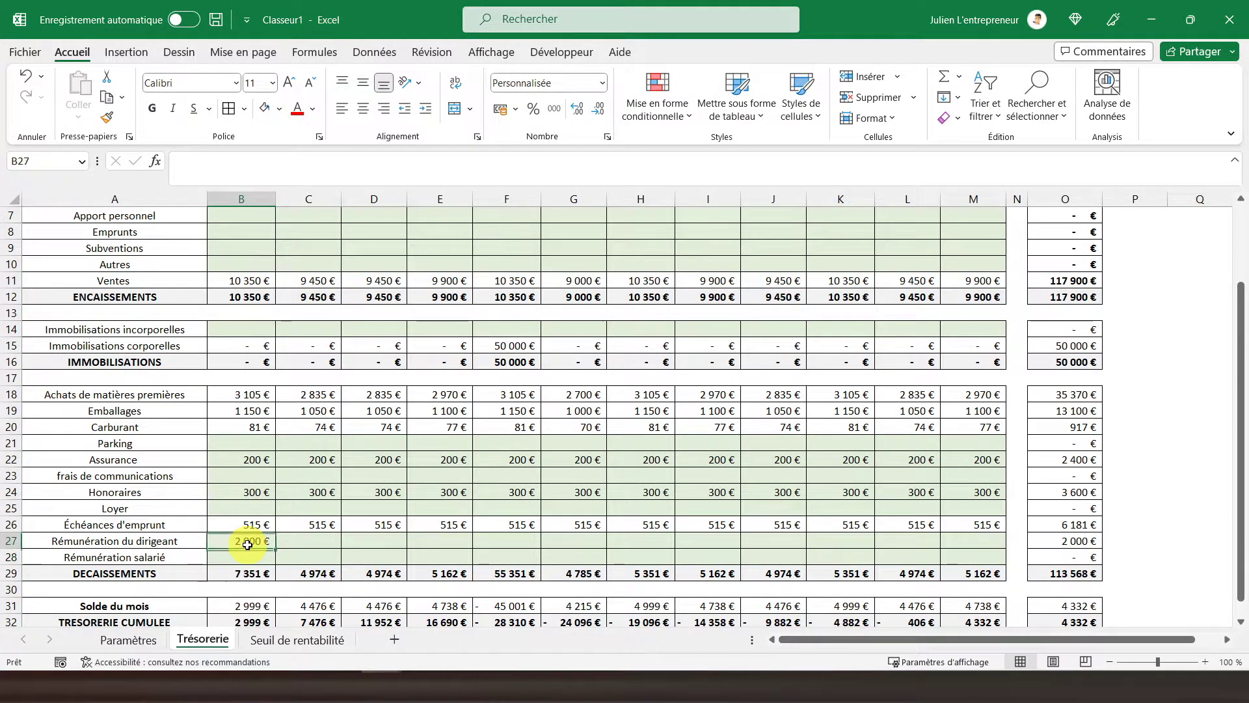
click(292, 114)
drag(304, 541, 978, 532)
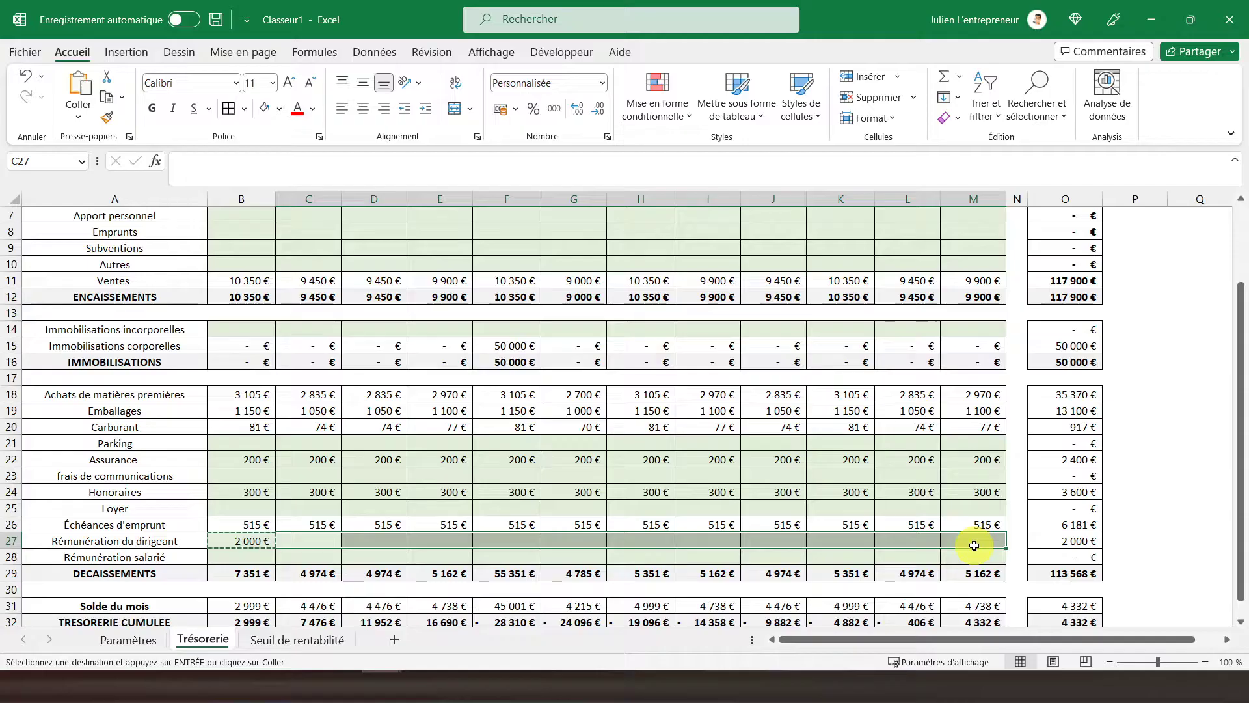
right_click(979, 537)
click(1039, 165)
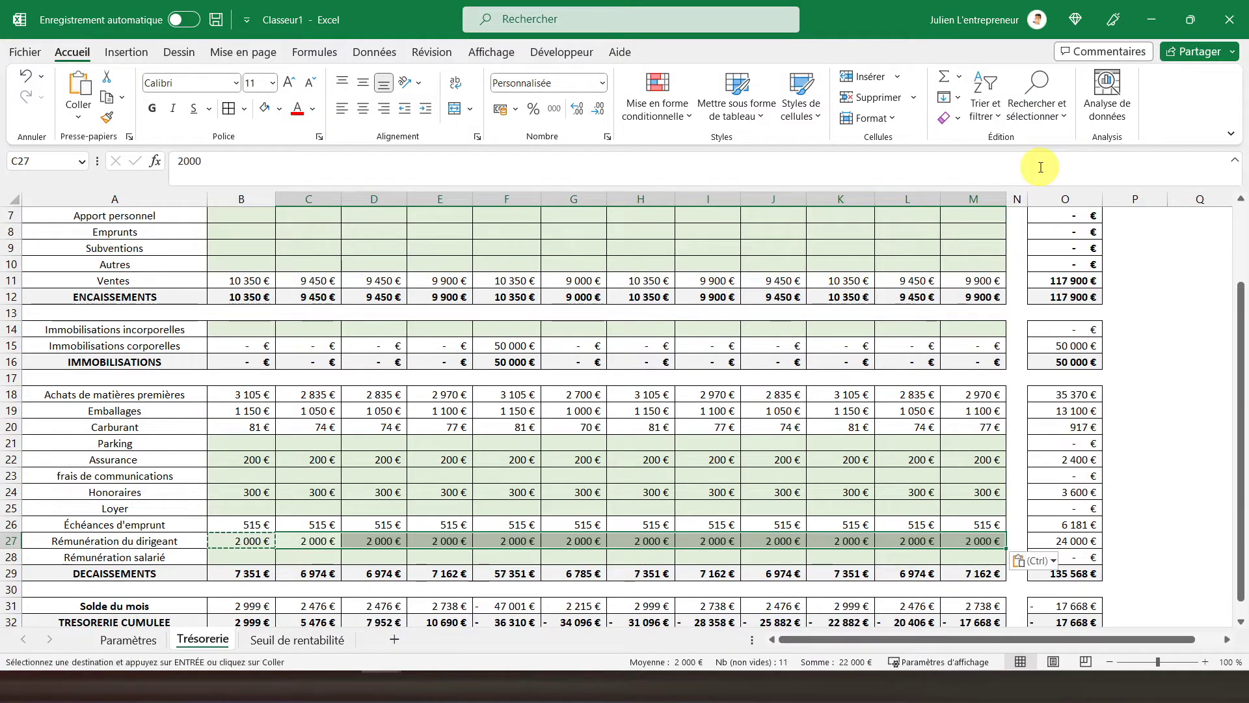
click(457, 398)
Return to the Seuil de rentabilité sheet and apply borders to the break-even amount in C10.
click(271, 641)
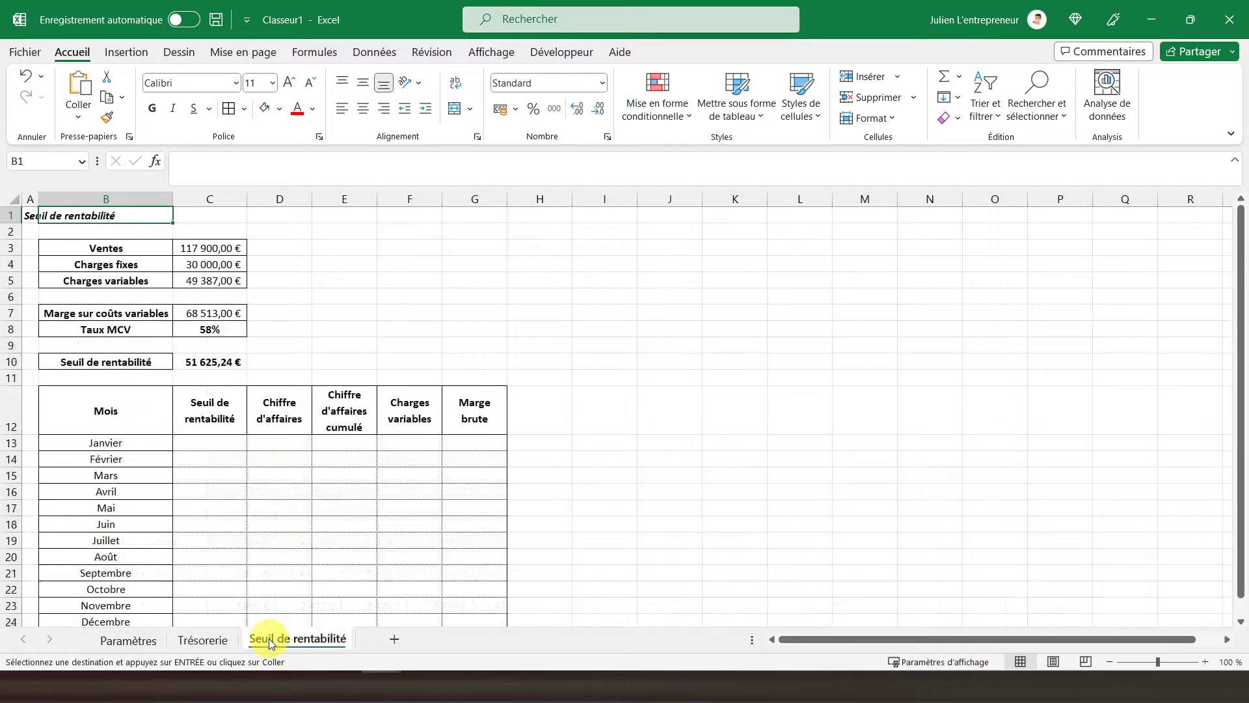
click(199, 359)
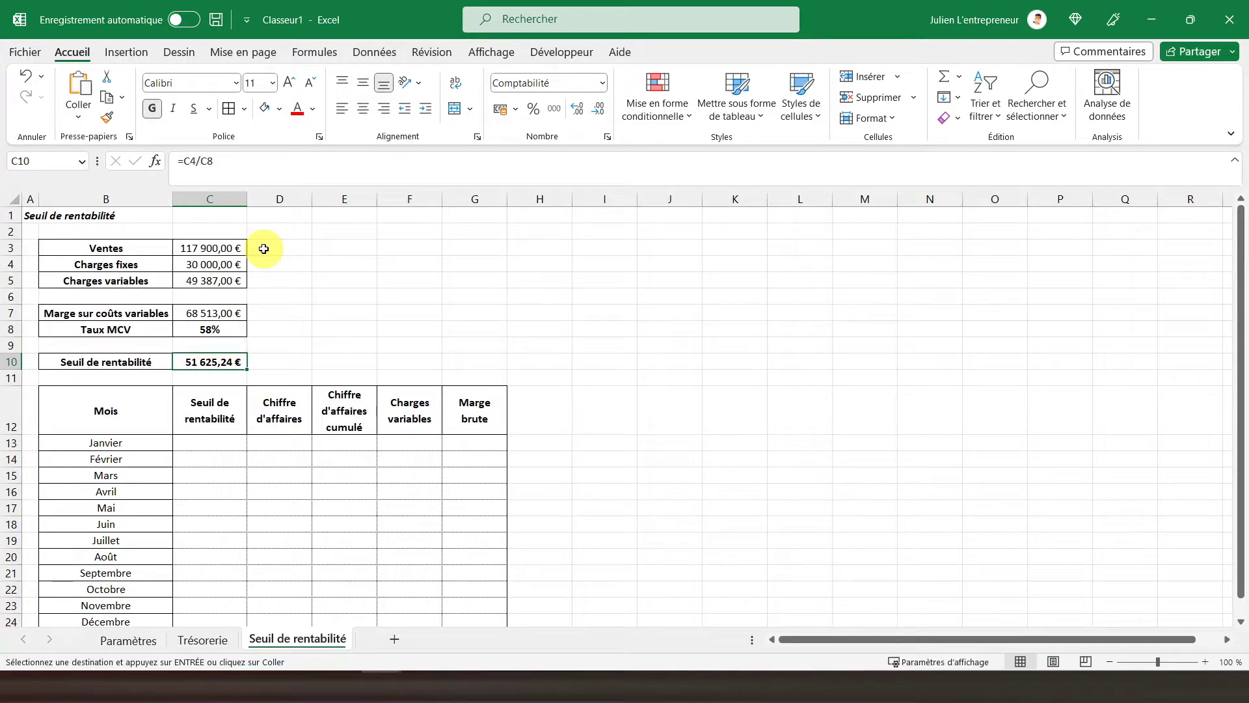
click(228, 109)
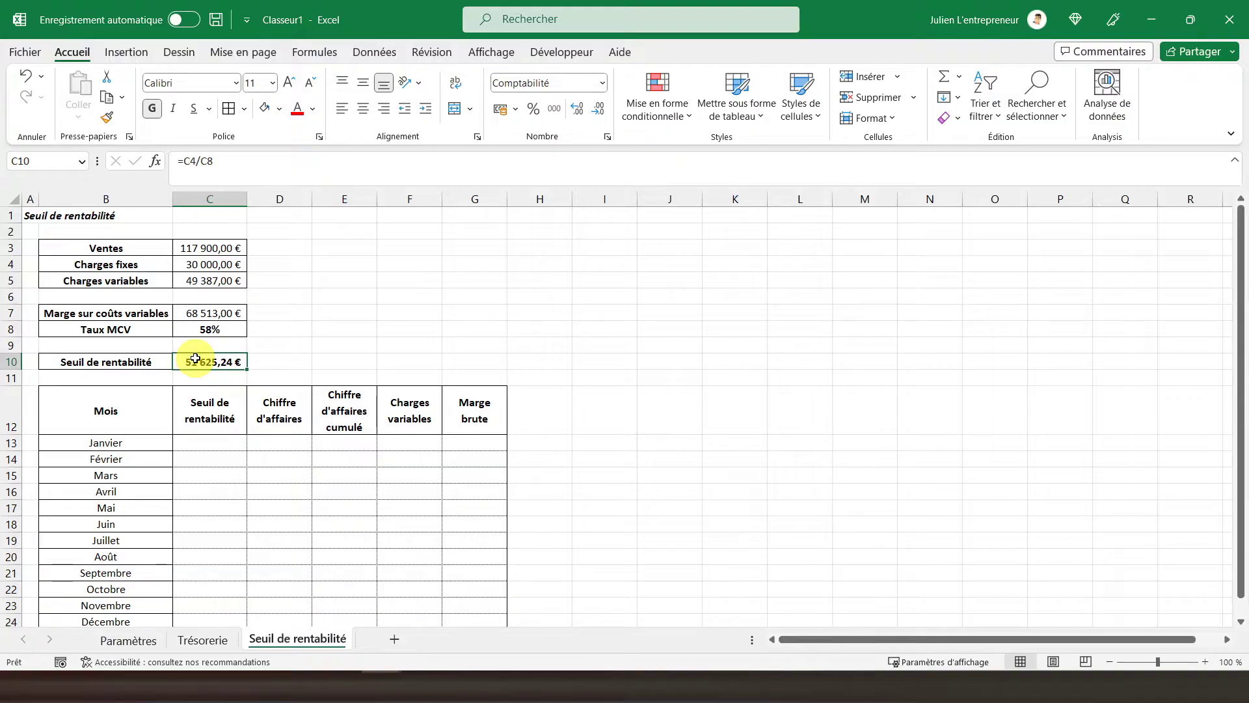
click(189, 441)
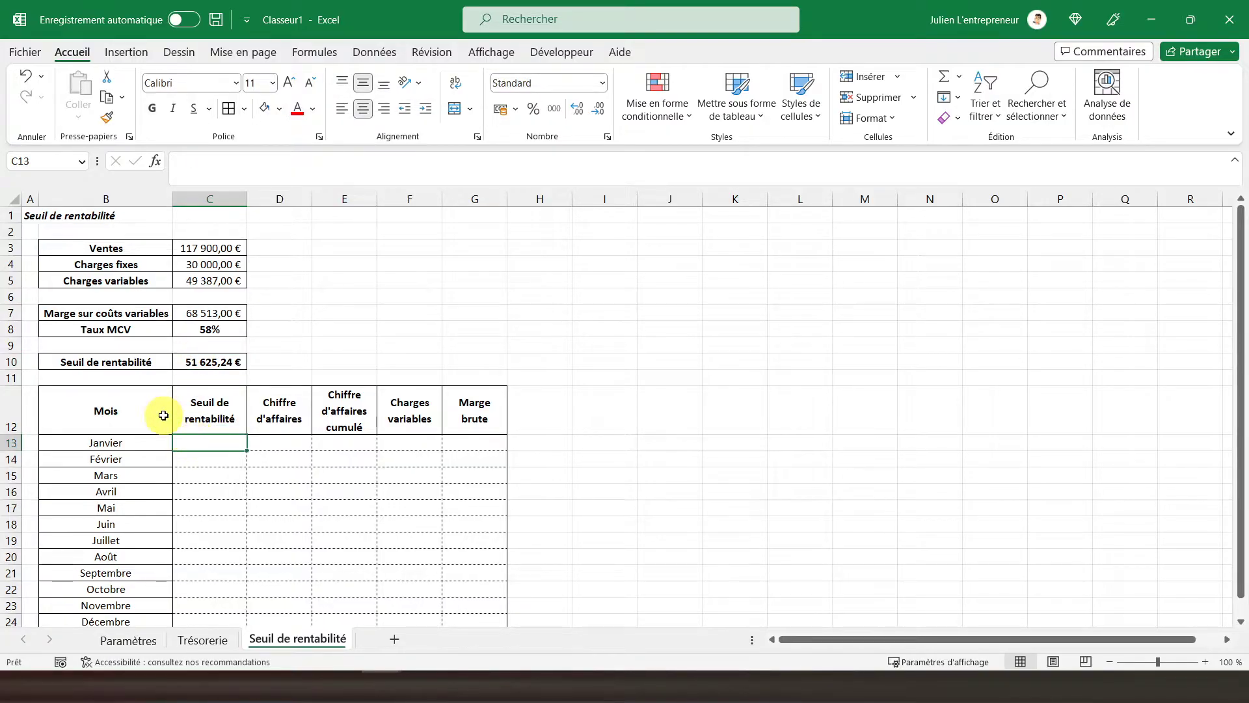
Link January's Seuil de rentabilité in C13 to the break-even amount with the absolute reference =$C$10.
scroll(163, 415, down, 1)
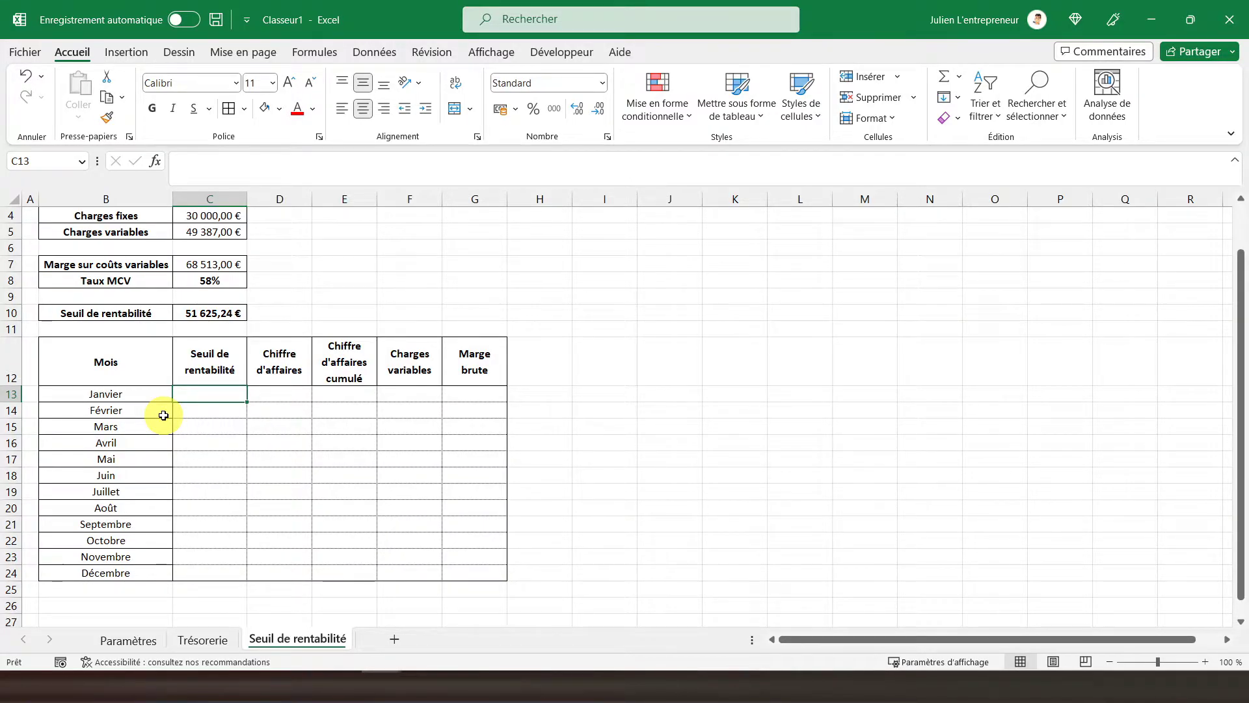
text(=)
key(Up)
key(Up)
key(Up)
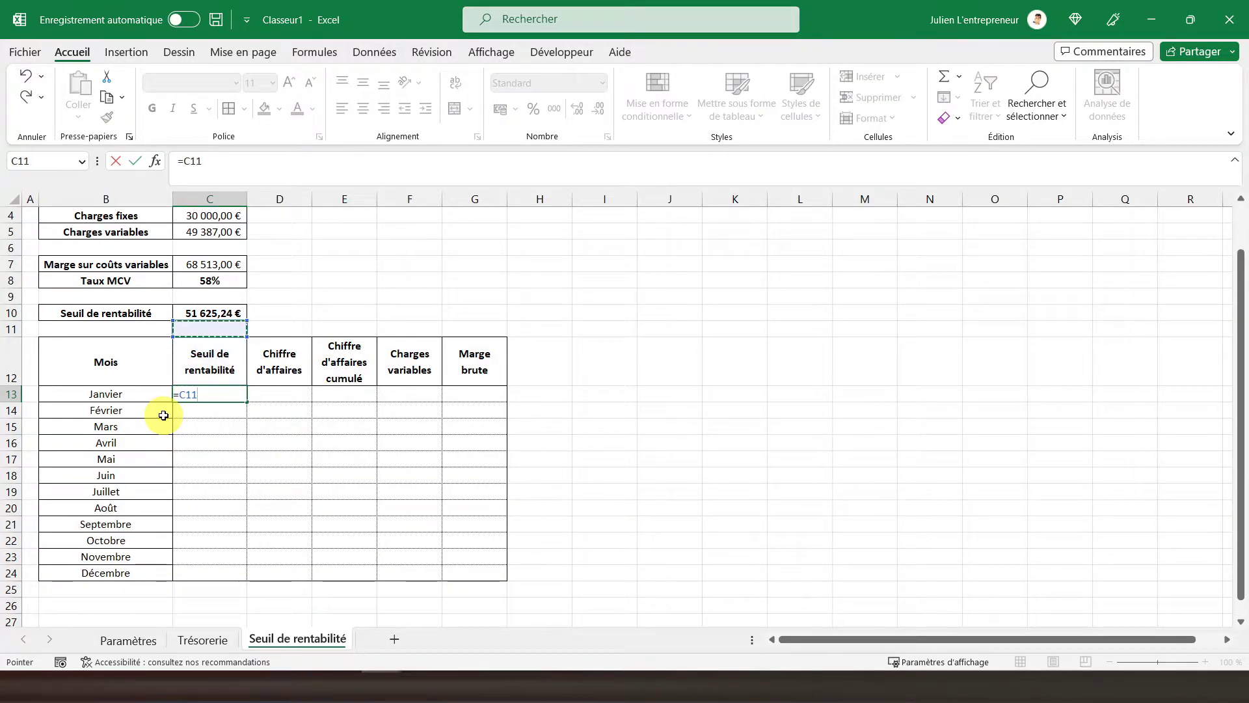
key(Return)
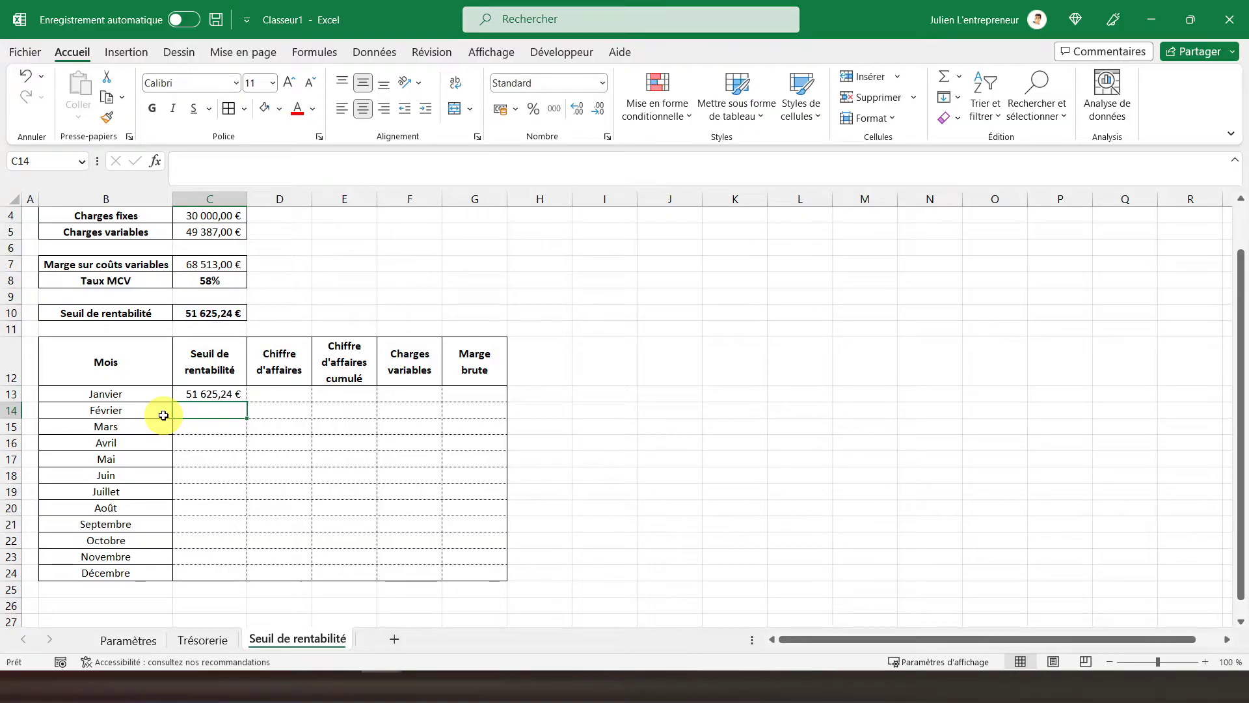
click(200, 393)
click(196, 160)
key(Return)
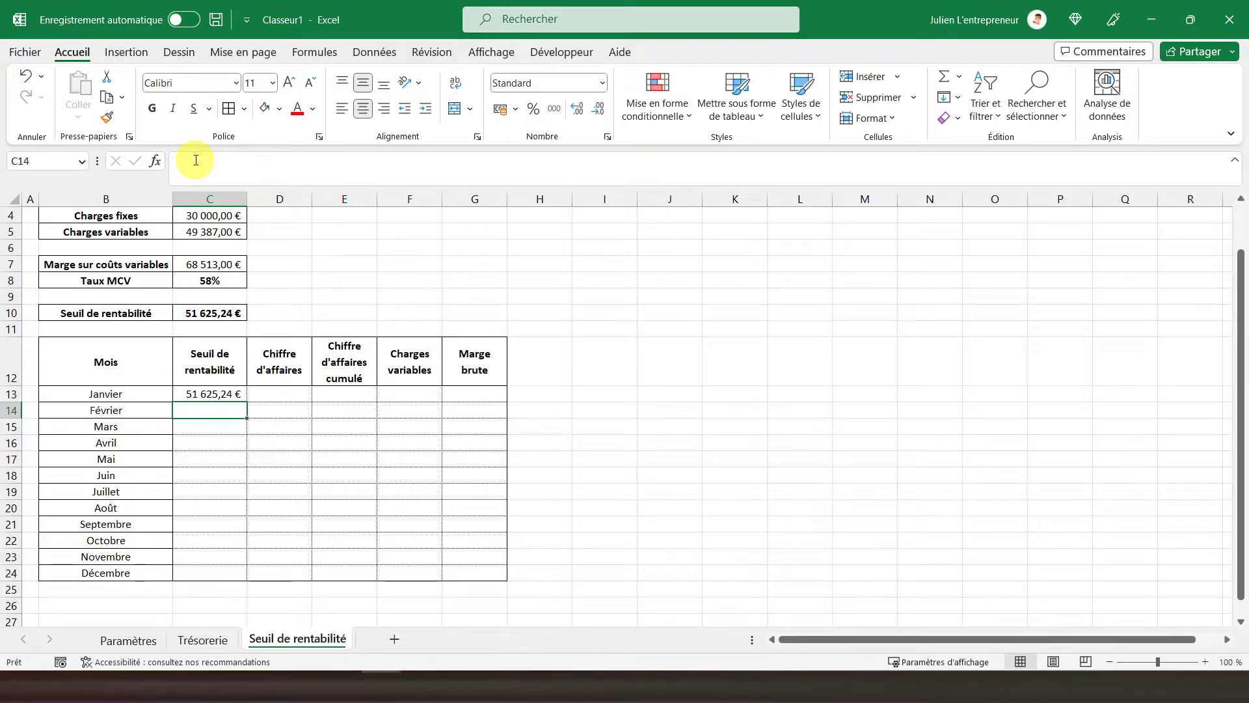
Copy only the formula from C13 to the other months, C14:C24, and apply the euro accounting format to them.
right_click(207, 394)
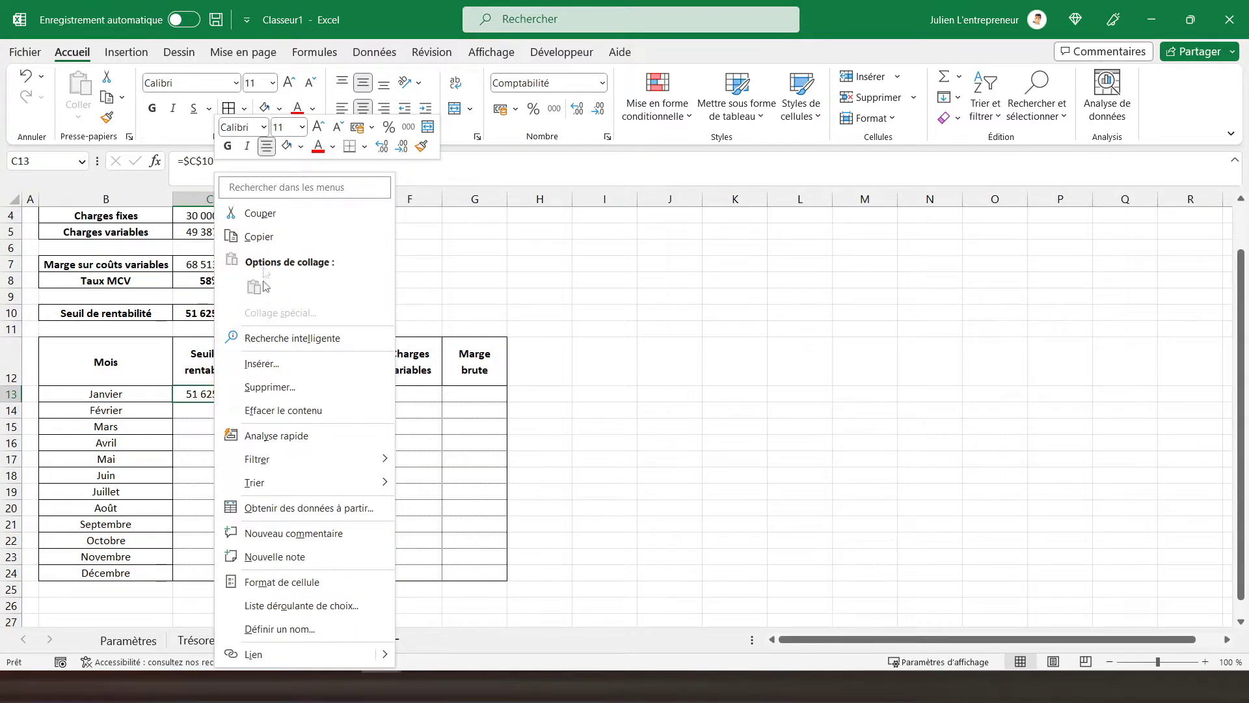
click(258, 236)
drag(189, 410, 192, 574)
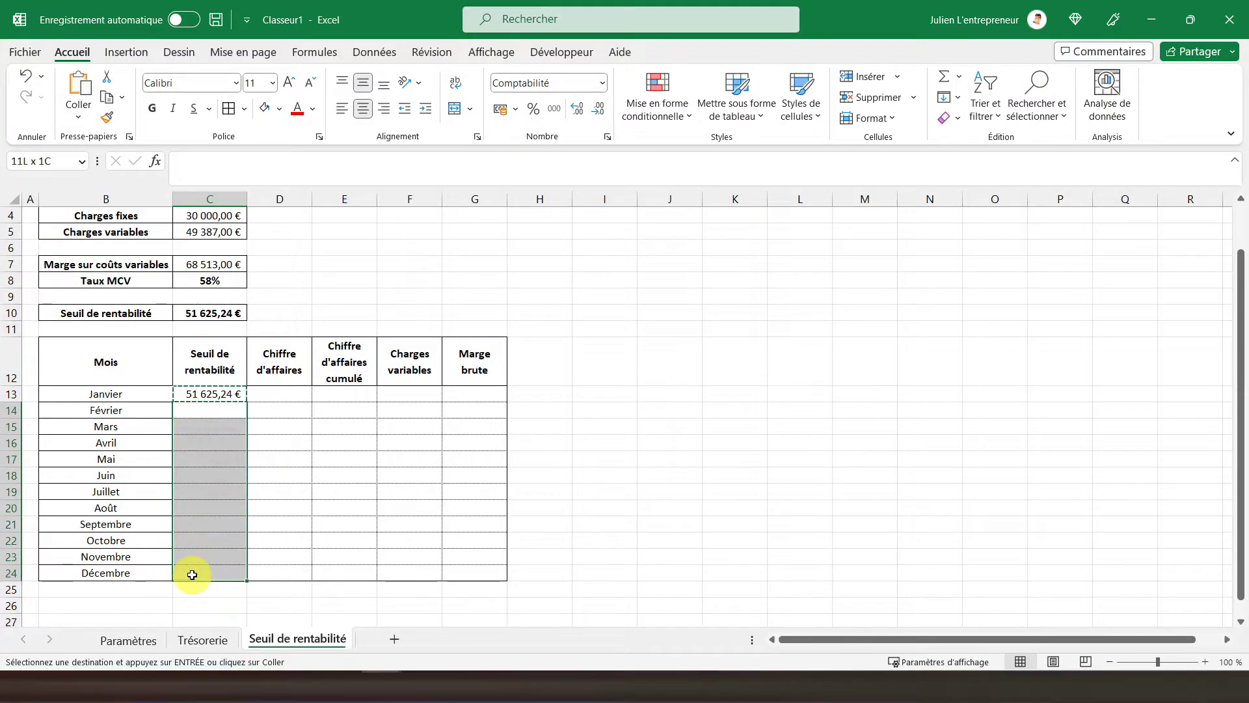
right_click(186, 497)
click(277, 126)
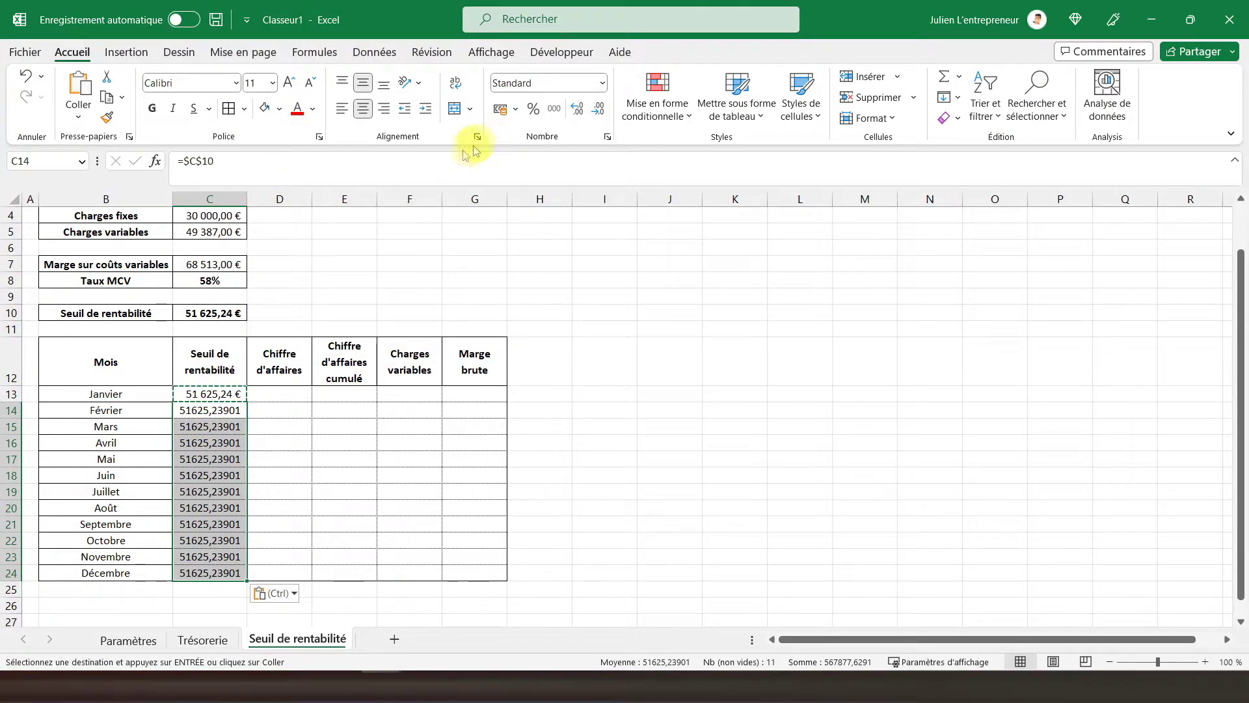
click(500, 109)
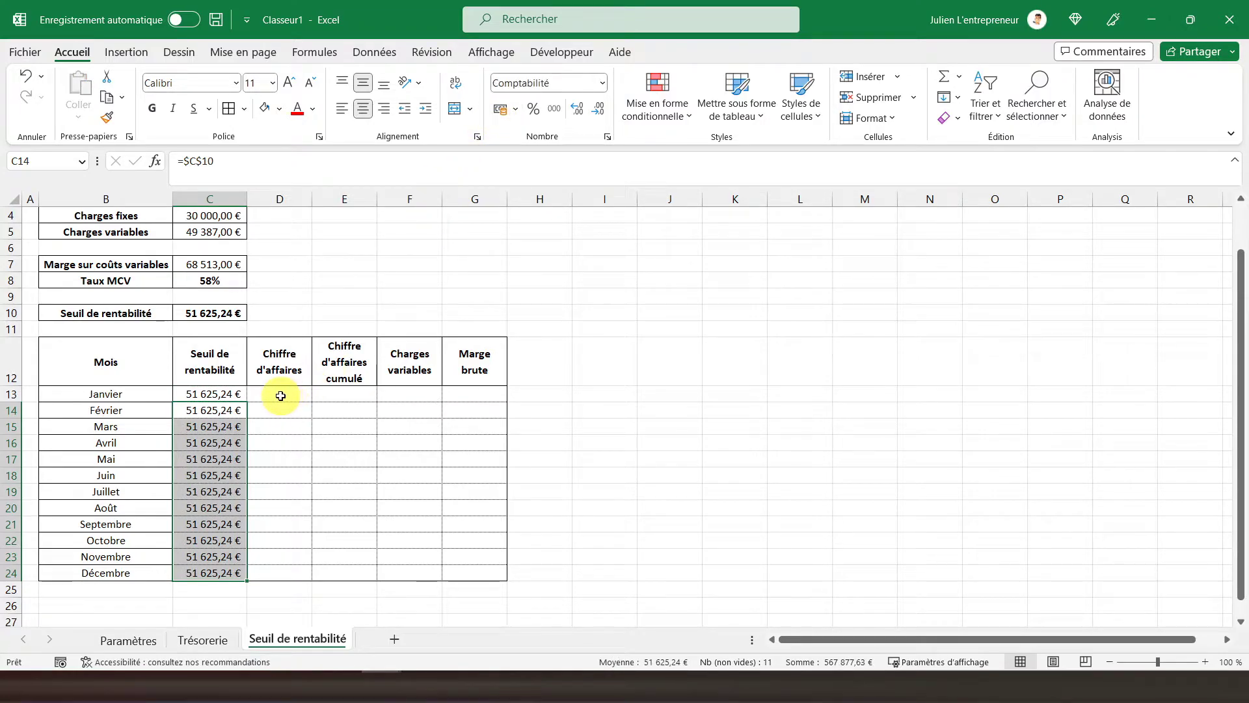
Fill Chiffre d'affaires from D13 with =TRANSPOSE(Trésorerie!B11:M11) and apply the euro accounting format to D13:D24.
click(281, 396)
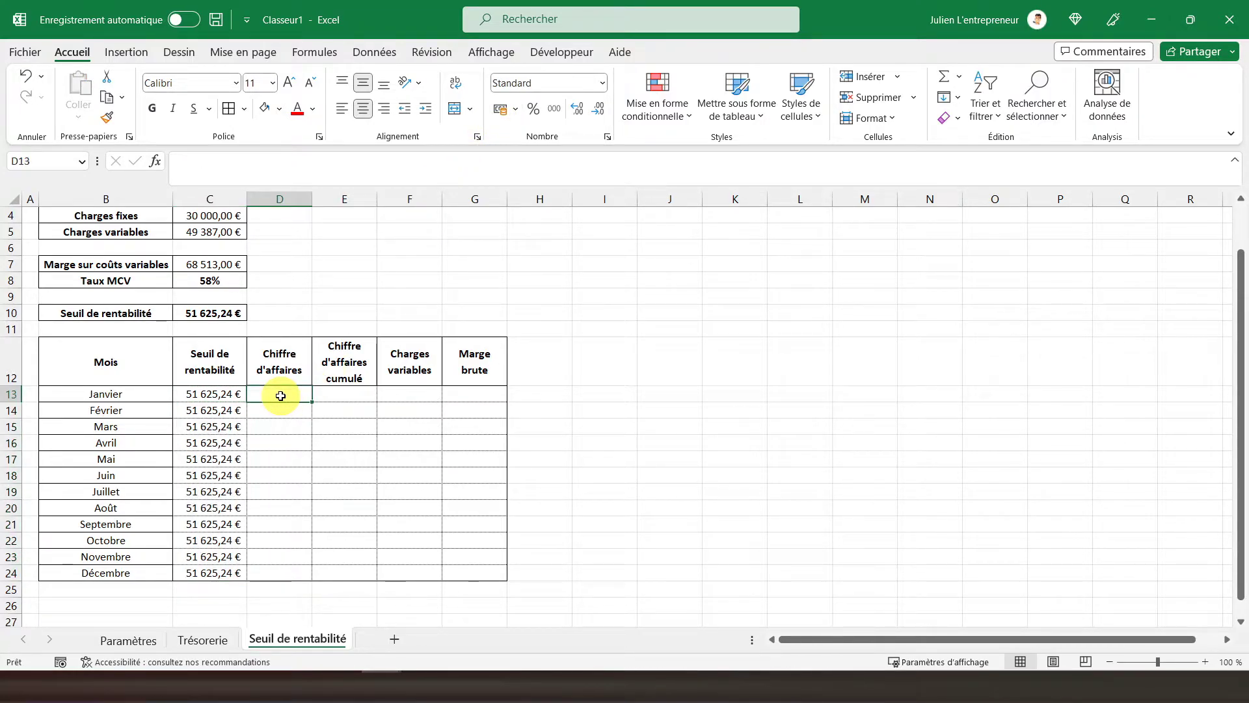
text(=tr)
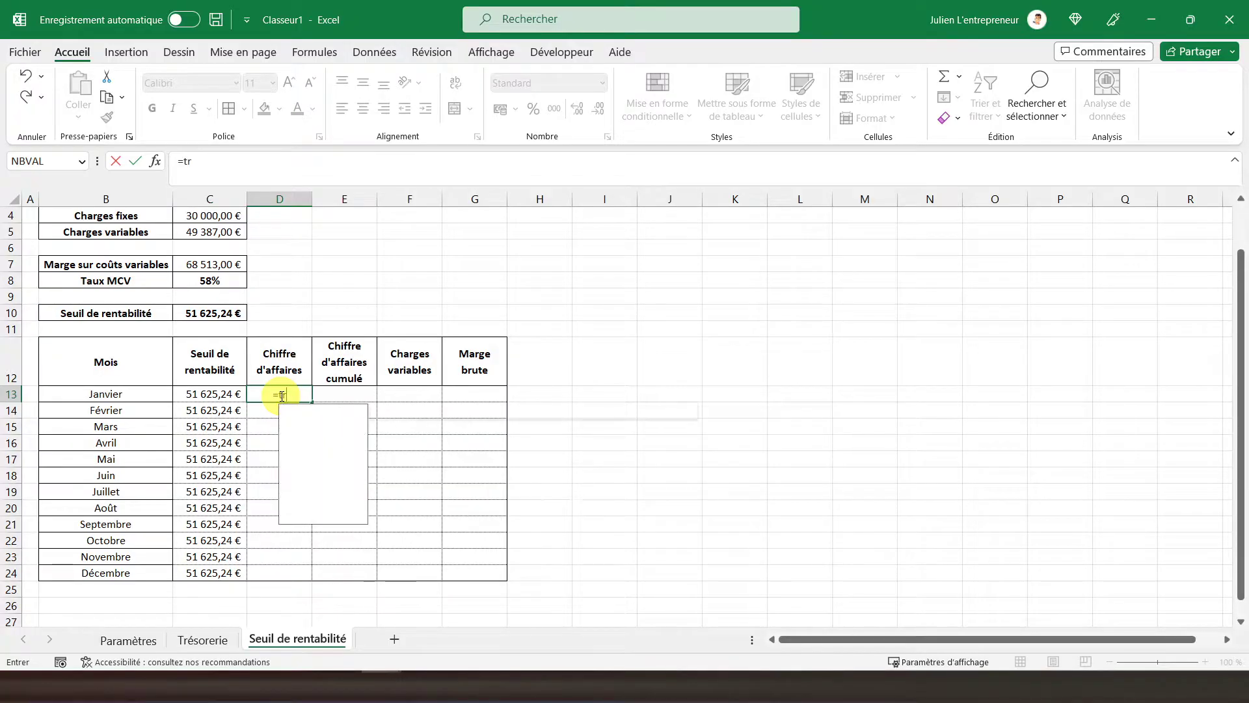
text(anspose()
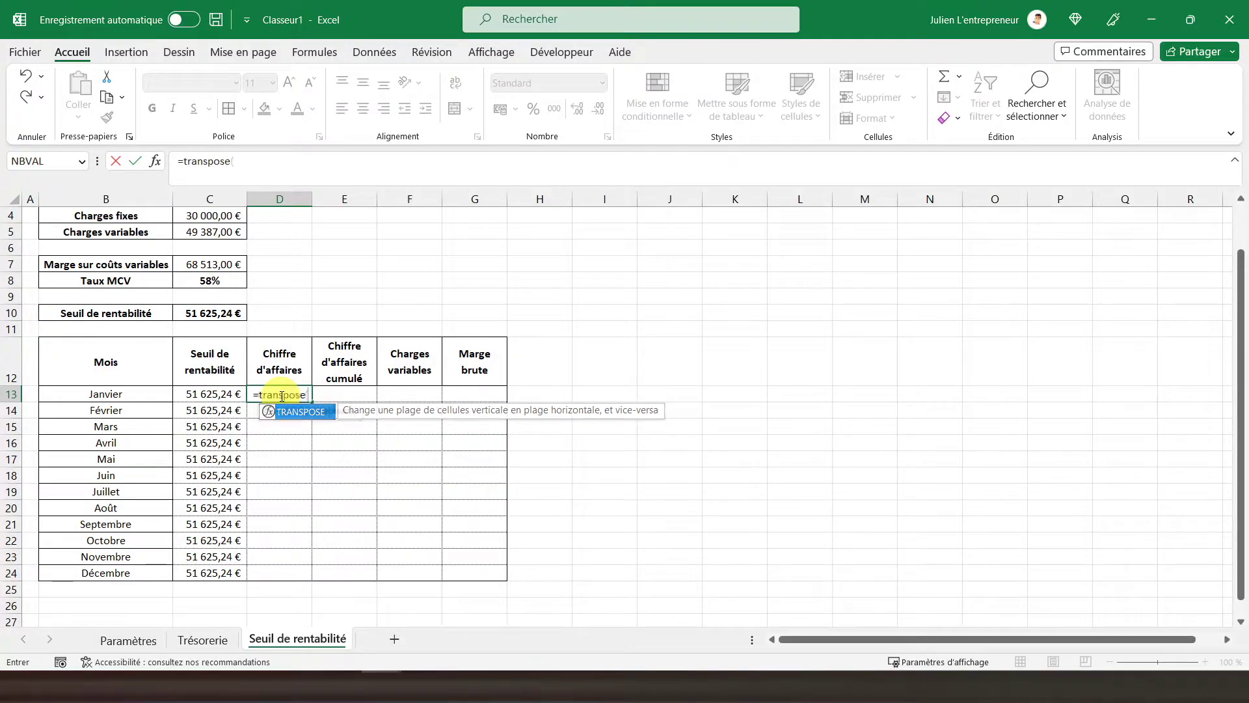
click(207, 639)
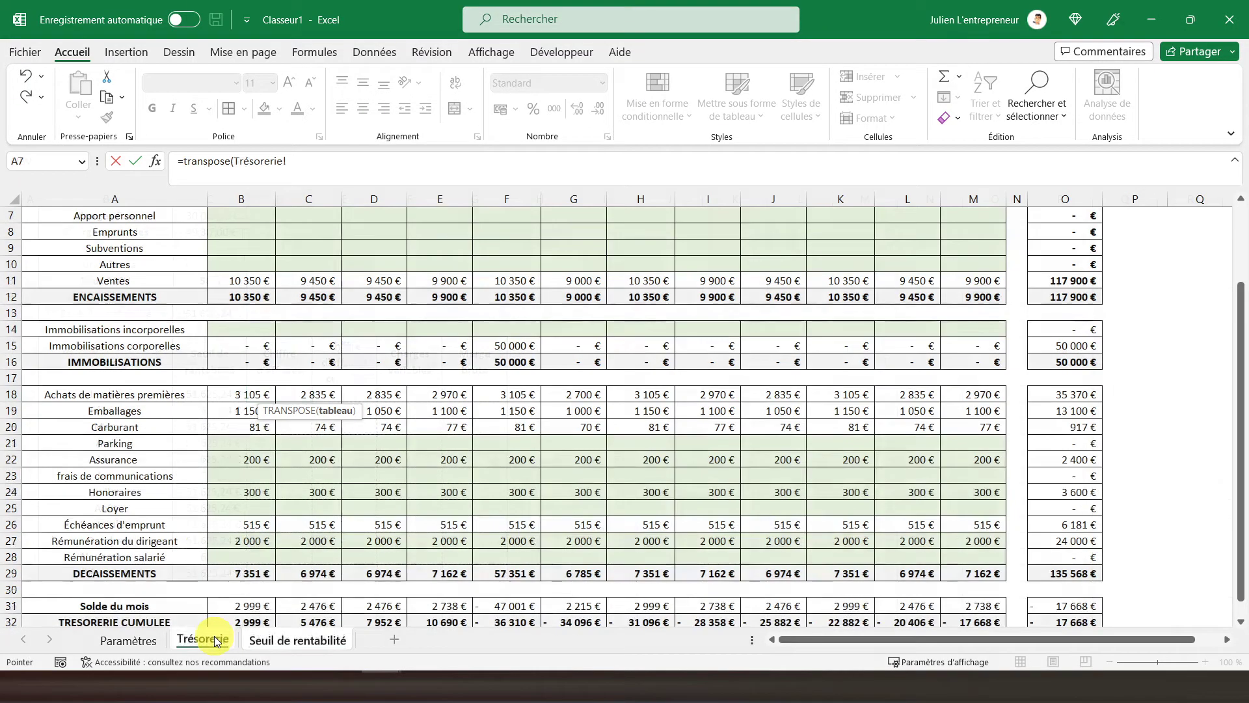
scroll(282, 491, up, 2)
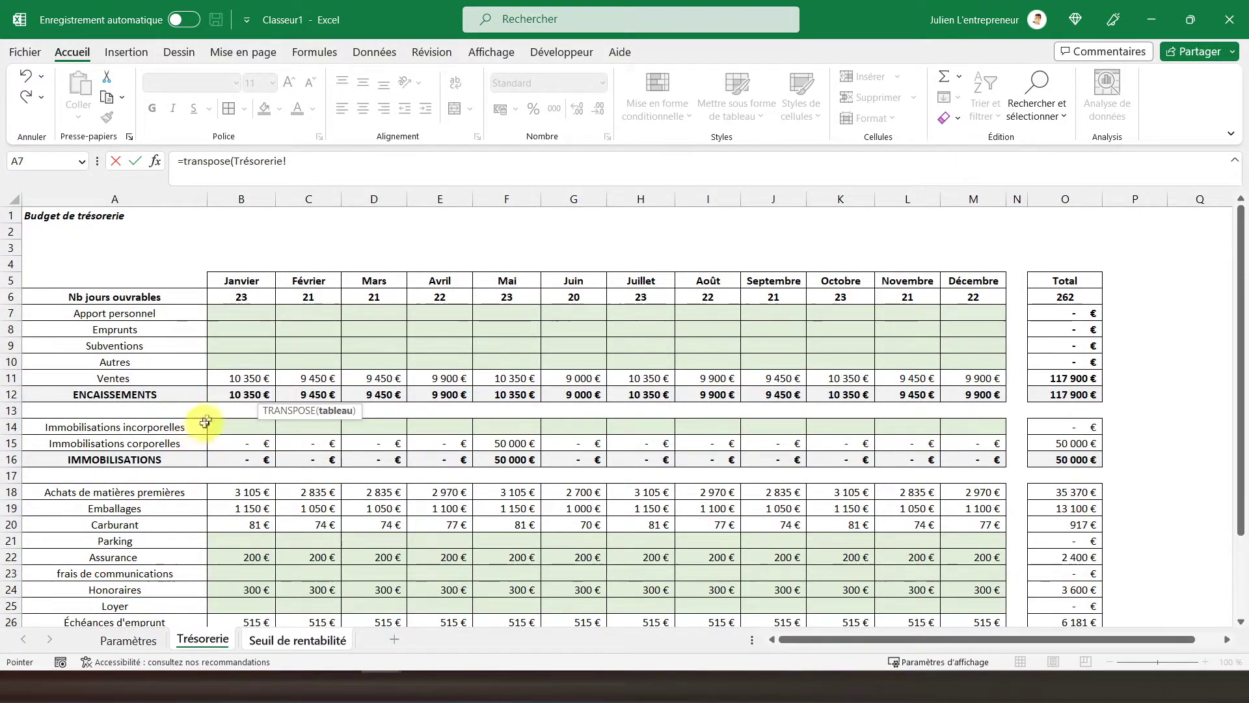
drag(226, 378, 984, 381)
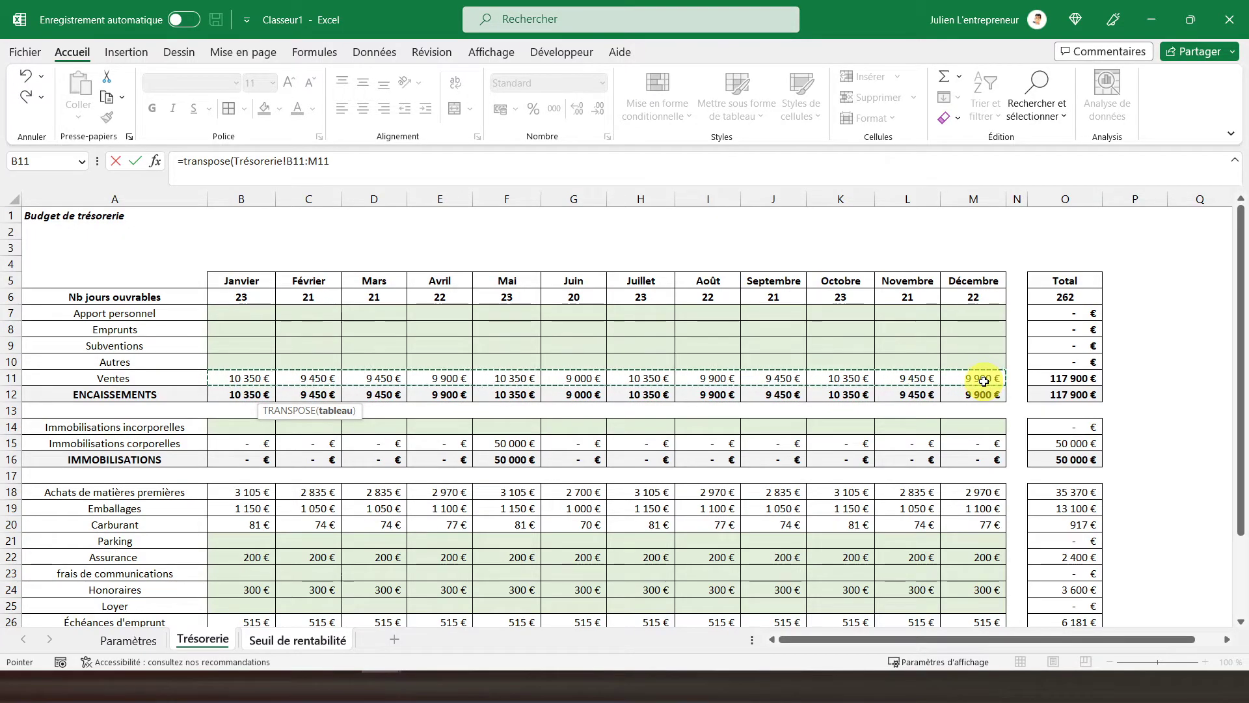
key(Return)
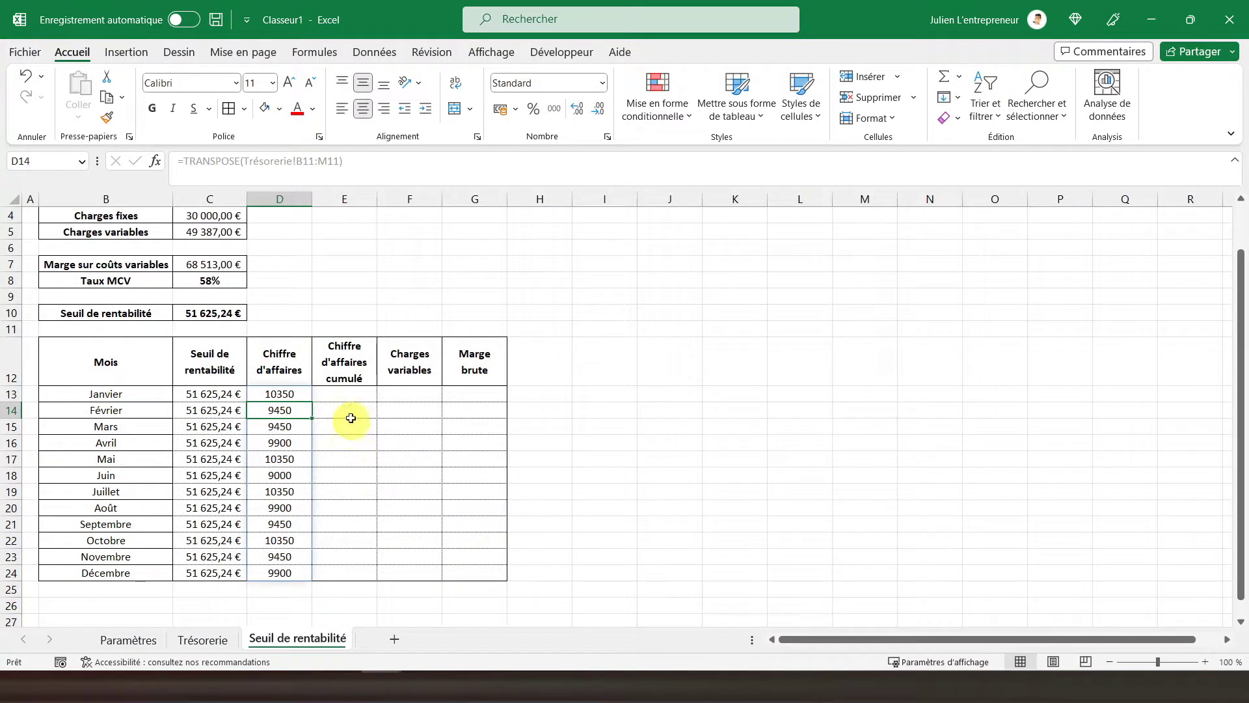
drag(287, 392, 280, 571)
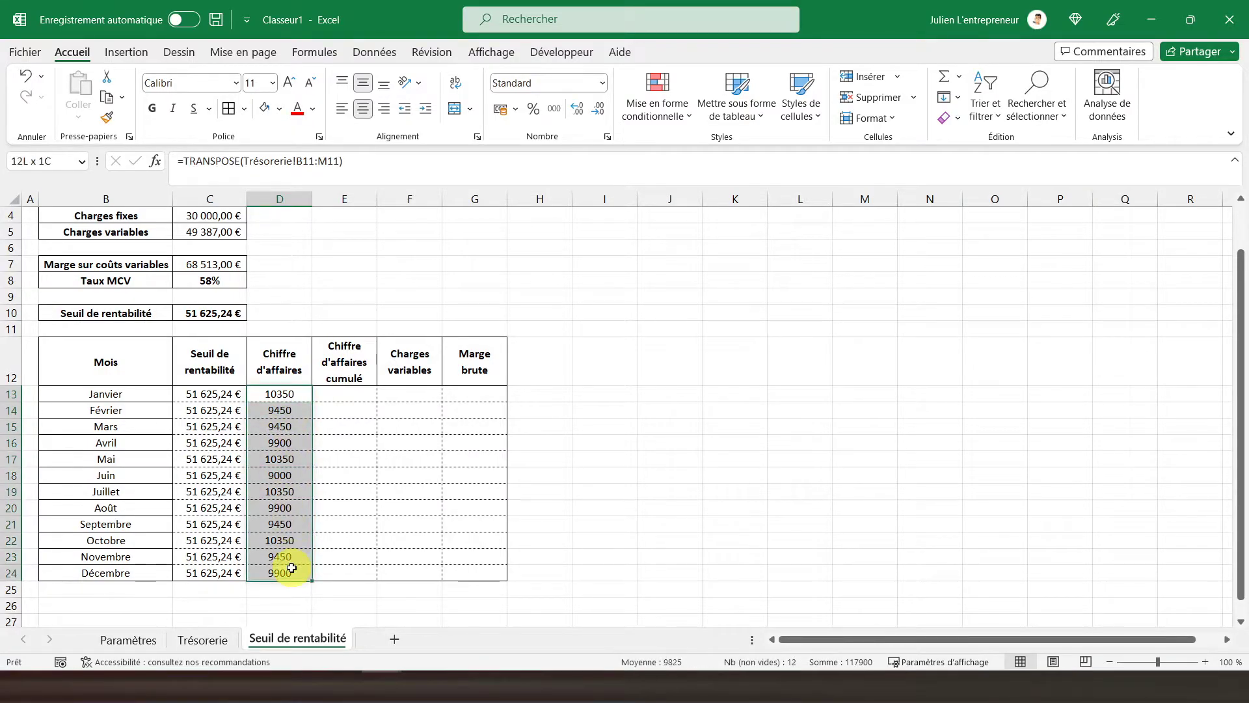
click(499, 109)
Start the Chiffre d'affaires cumulé column with =D13 in E13 and =E13+D14 in E14.
click(345, 394)
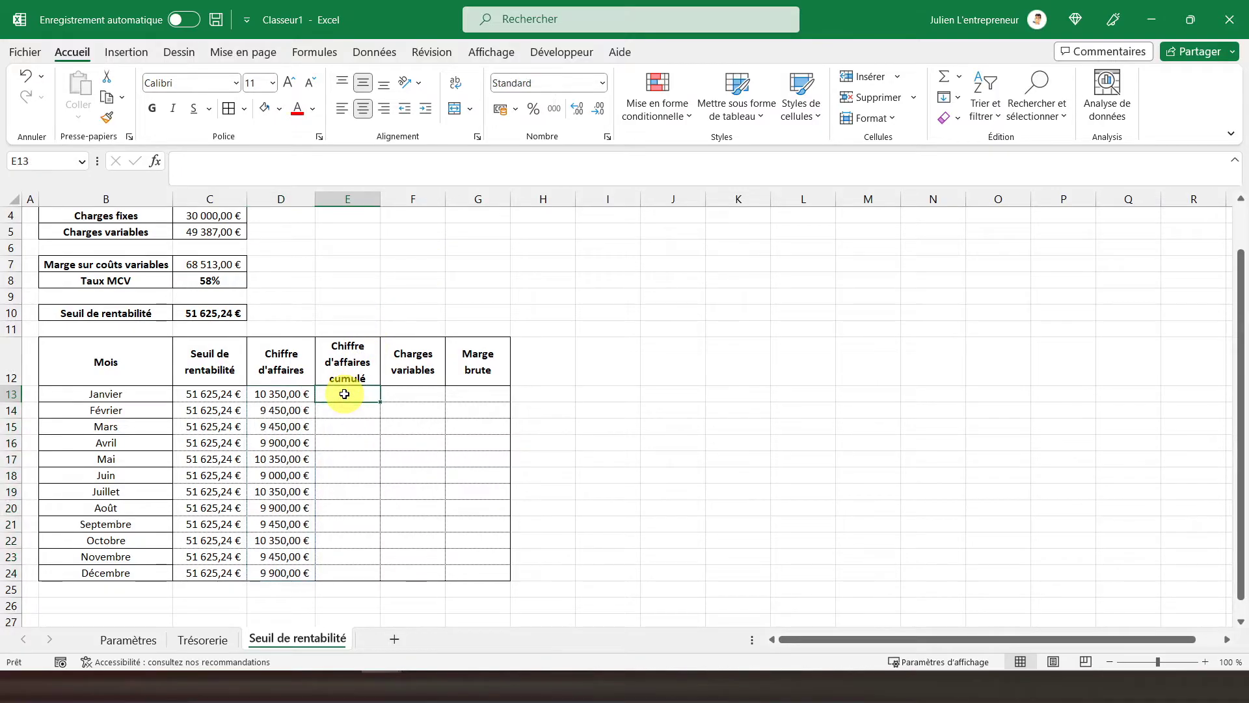
text(=)
key(Left)
key(Return)
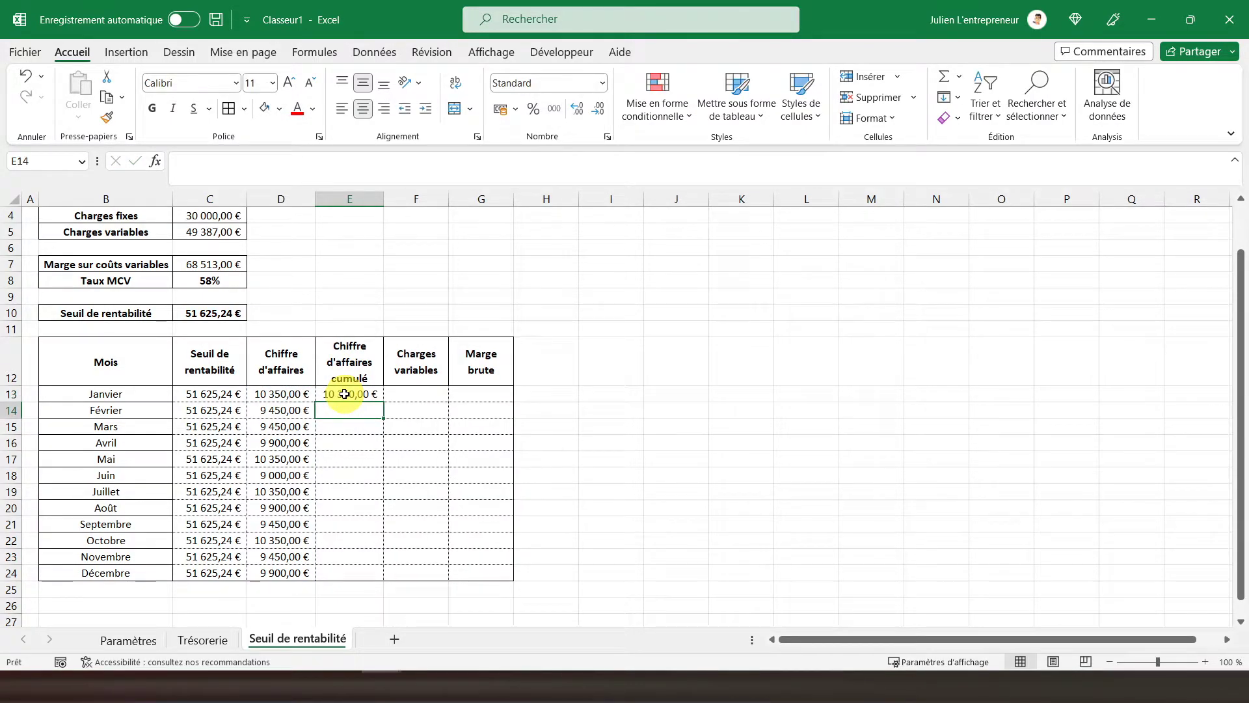
text(=)
key(Up)
text(+)
key(Left)
key(Return)
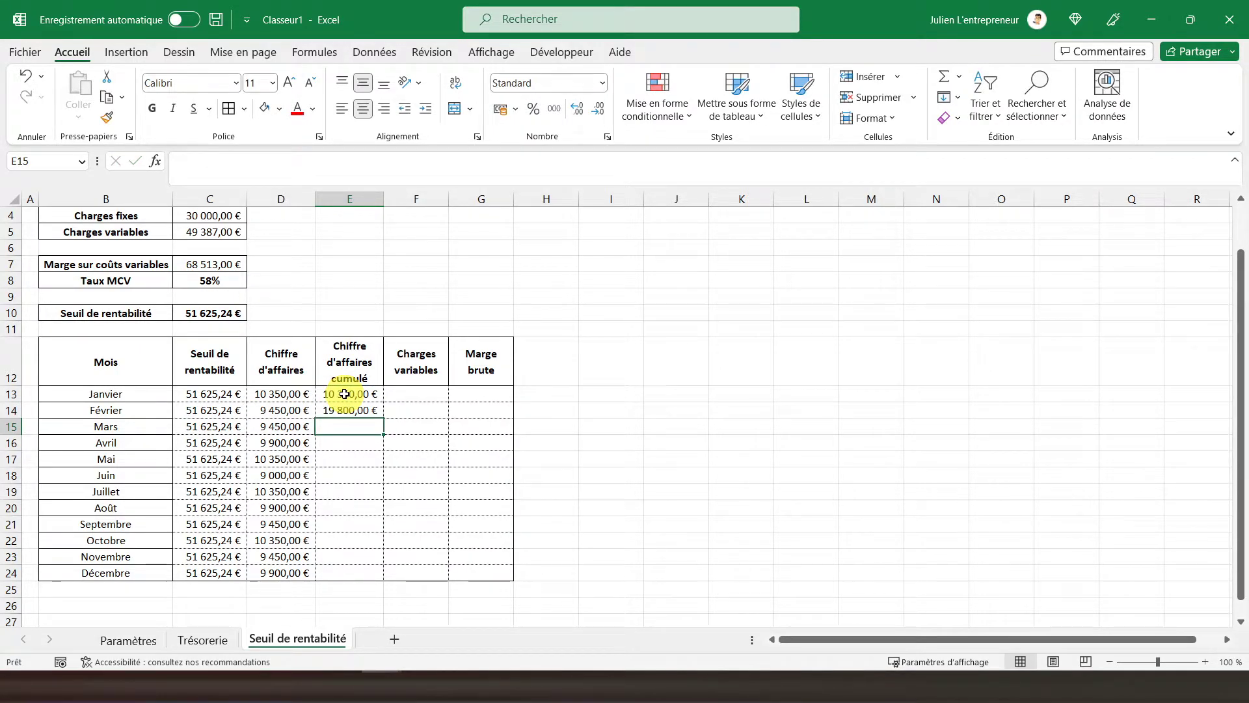
Copy only the cumulative formula from E14 to E15:E24 and apply the euro accounting format to those cells.
right_click(348, 411)
click(416, 237)
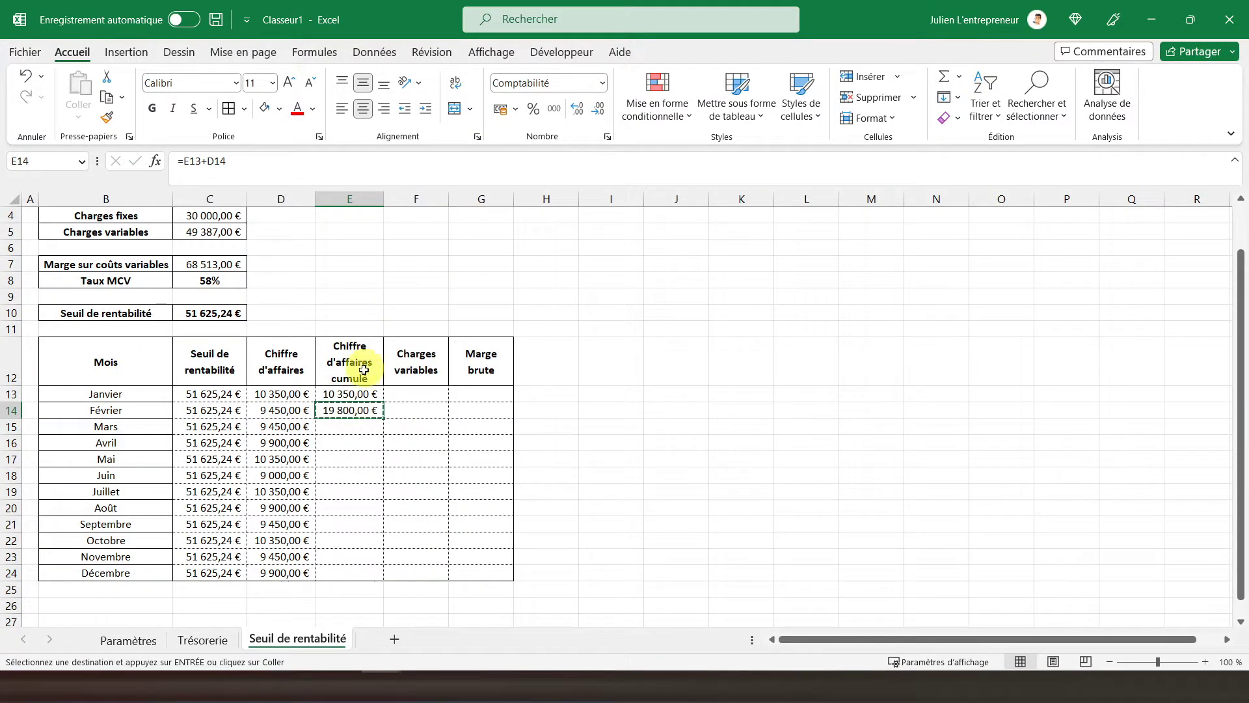
drag(354, 423, 357, 573)
right_click(357, 572)
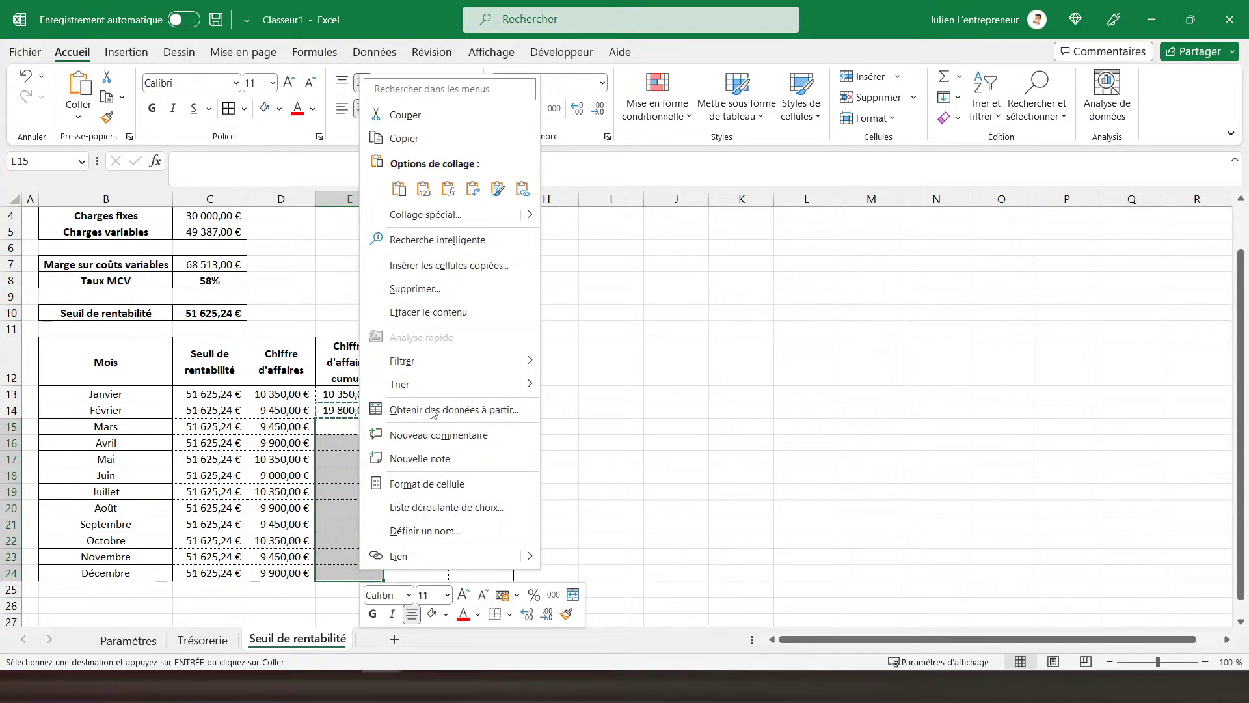
click(448, 189)
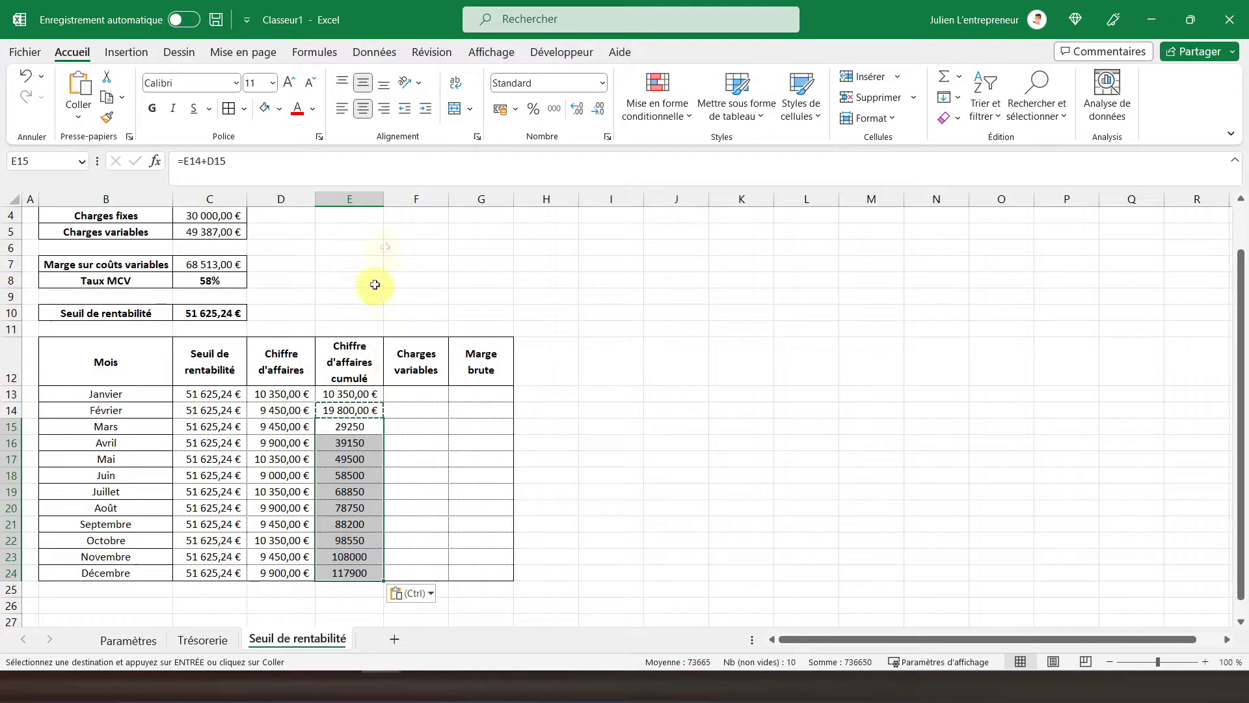
click(499, 108)
Fill Charges variables from F13 with =TRANSPOSE(Trésorerie!B18:M18) and apply the euro accounting format to F13:F24.
click(406, 398)
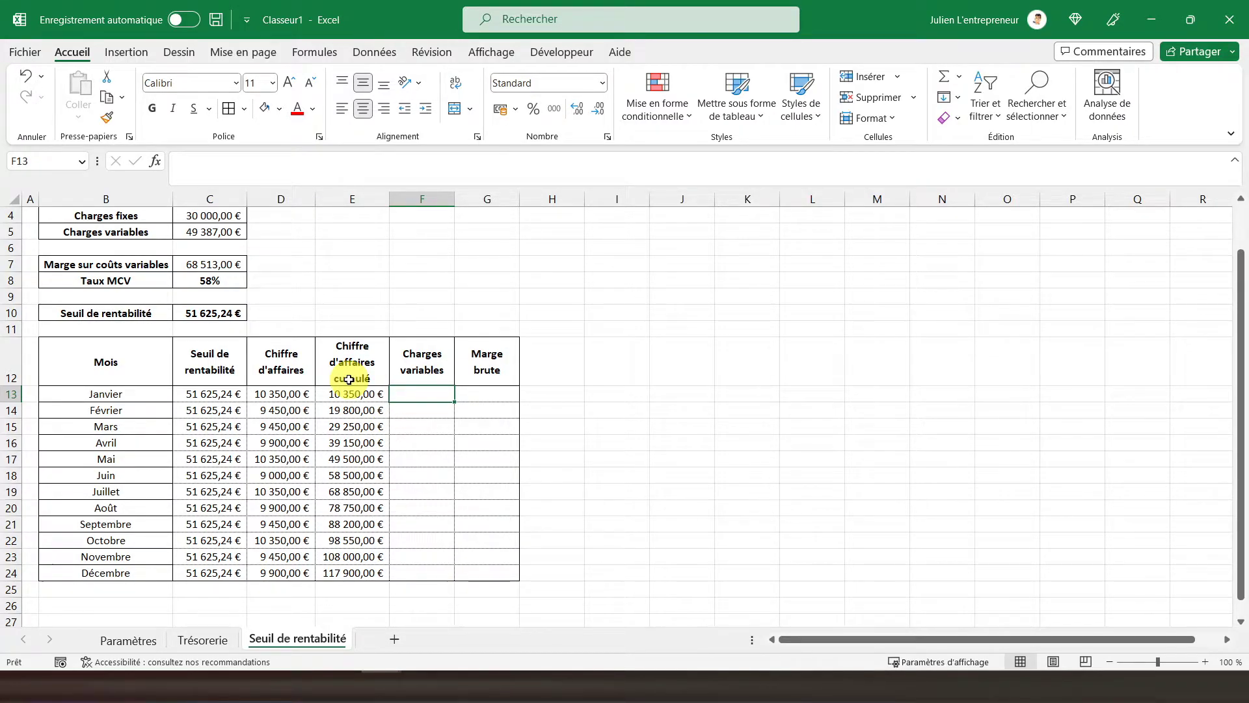
text(=)
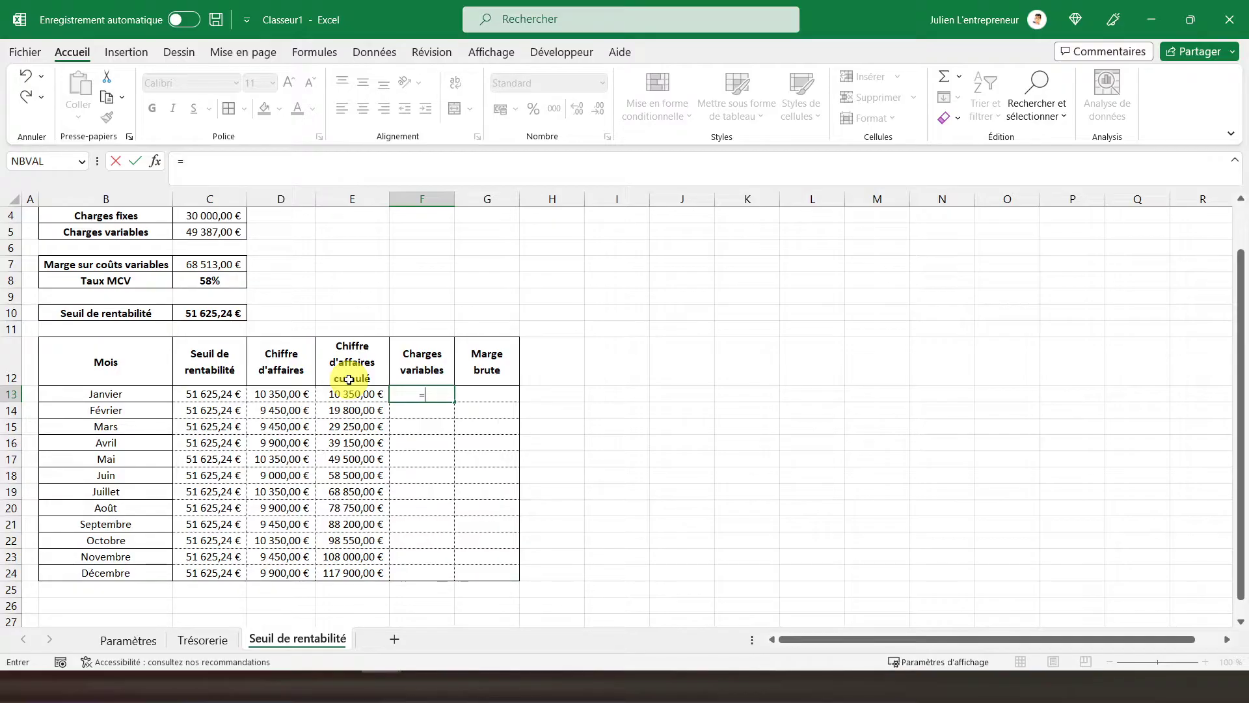
text(transp)
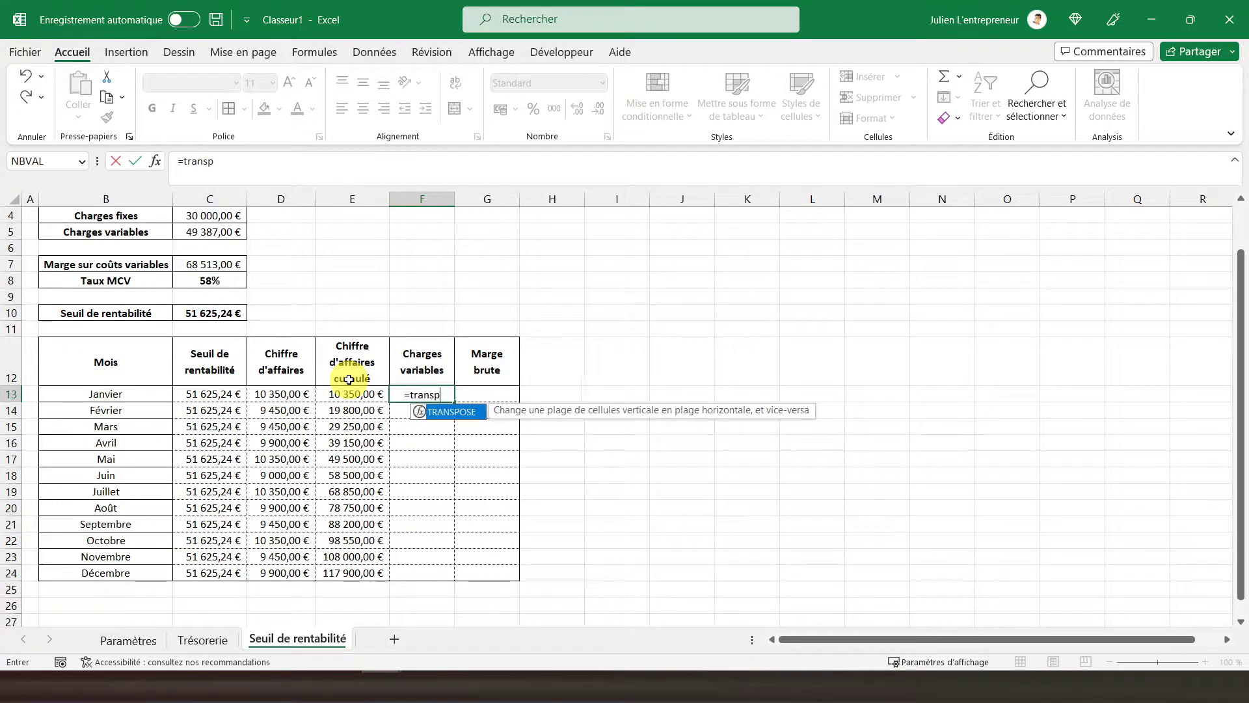
text(ose()
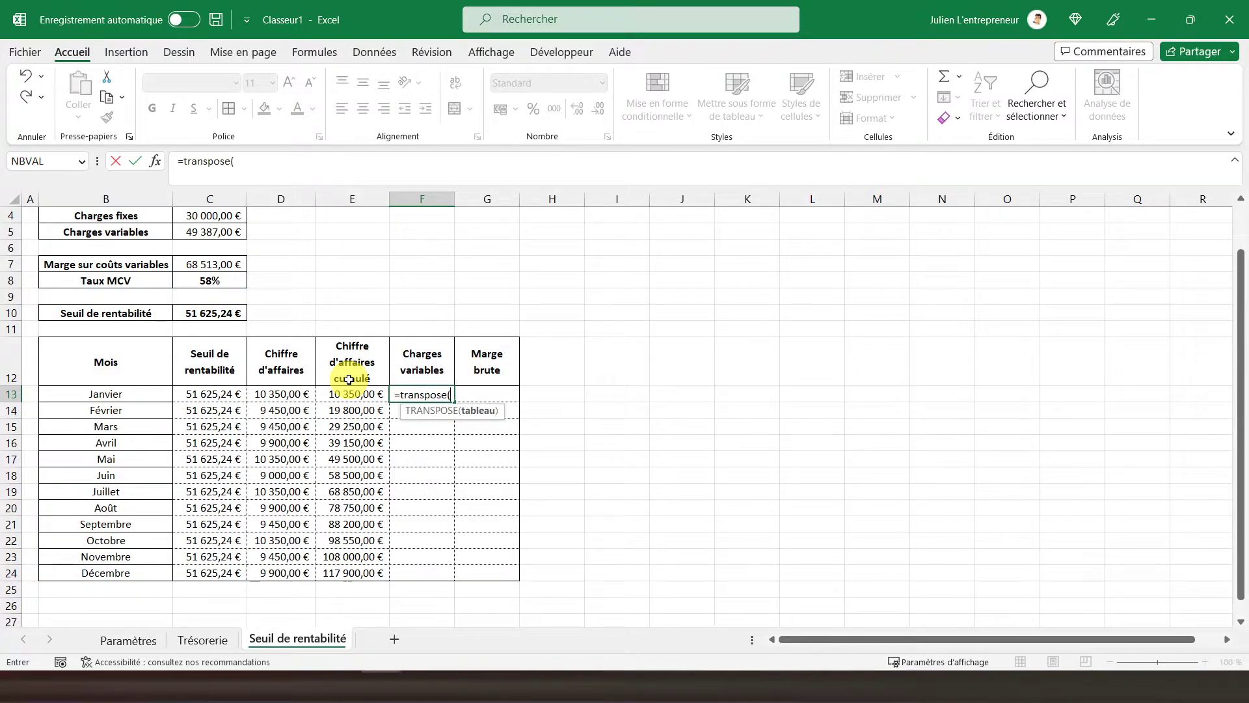
click(198, 639)
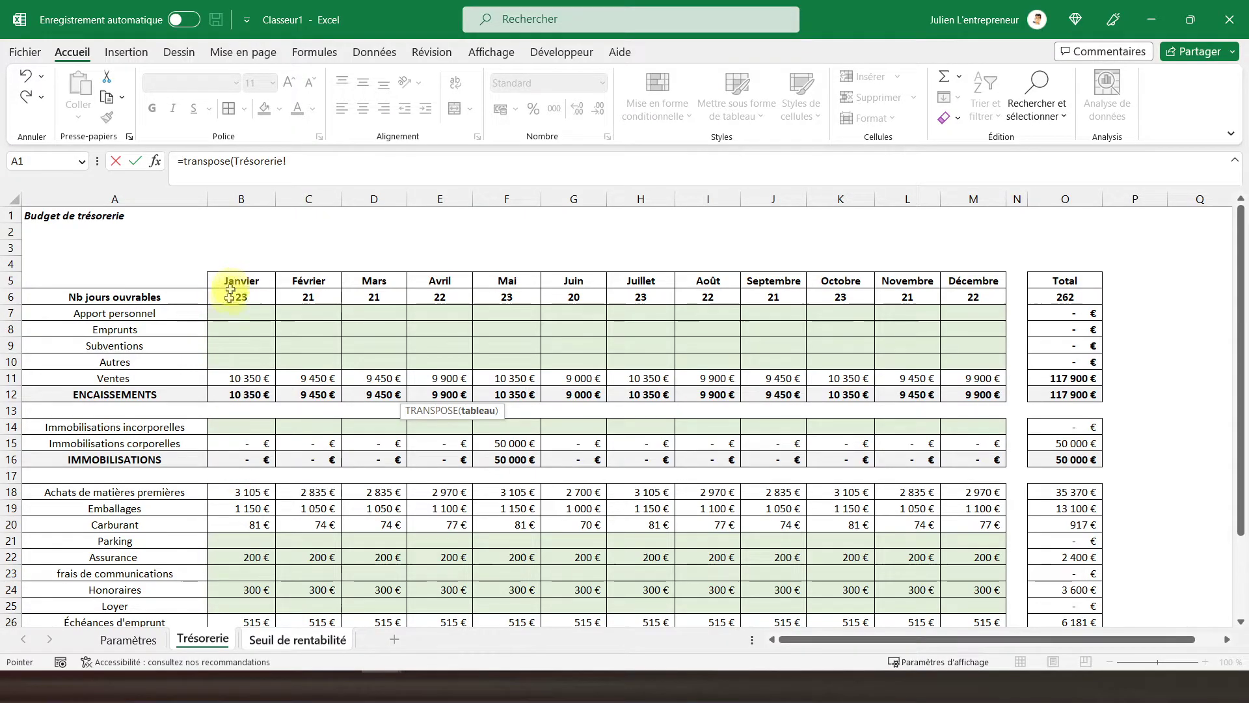
drag(231, 494, 970, 498)
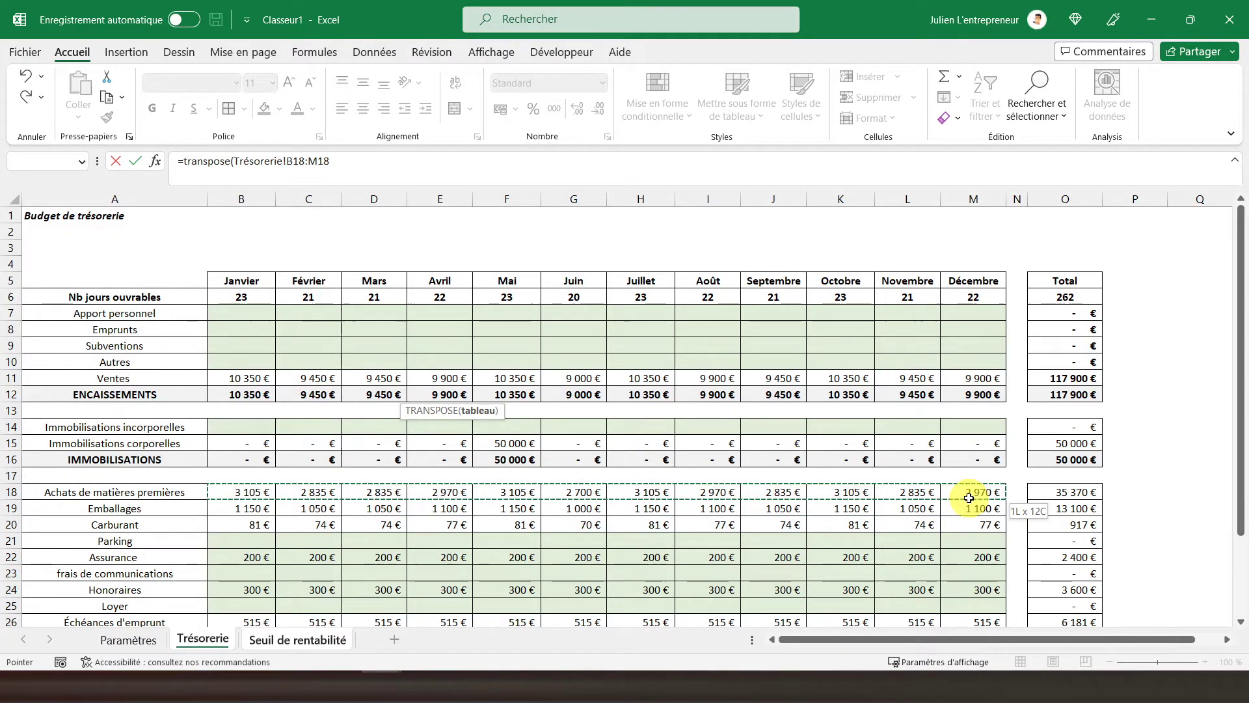
text())
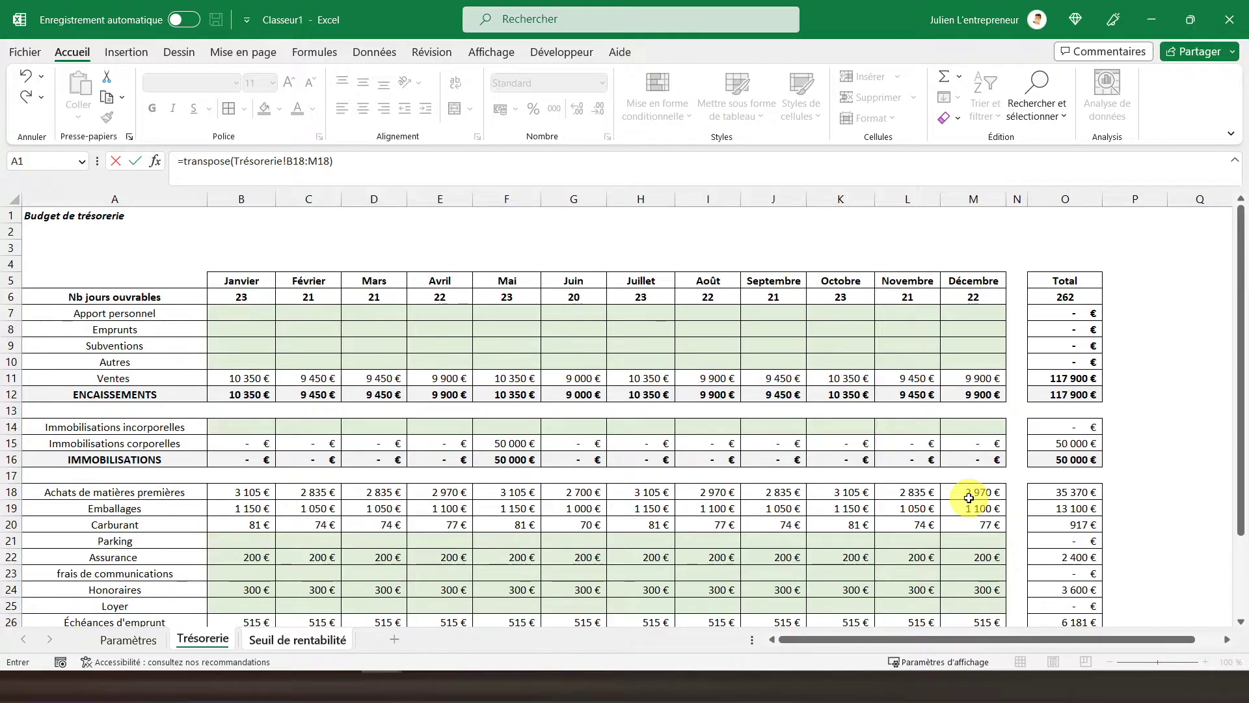
key(Return)
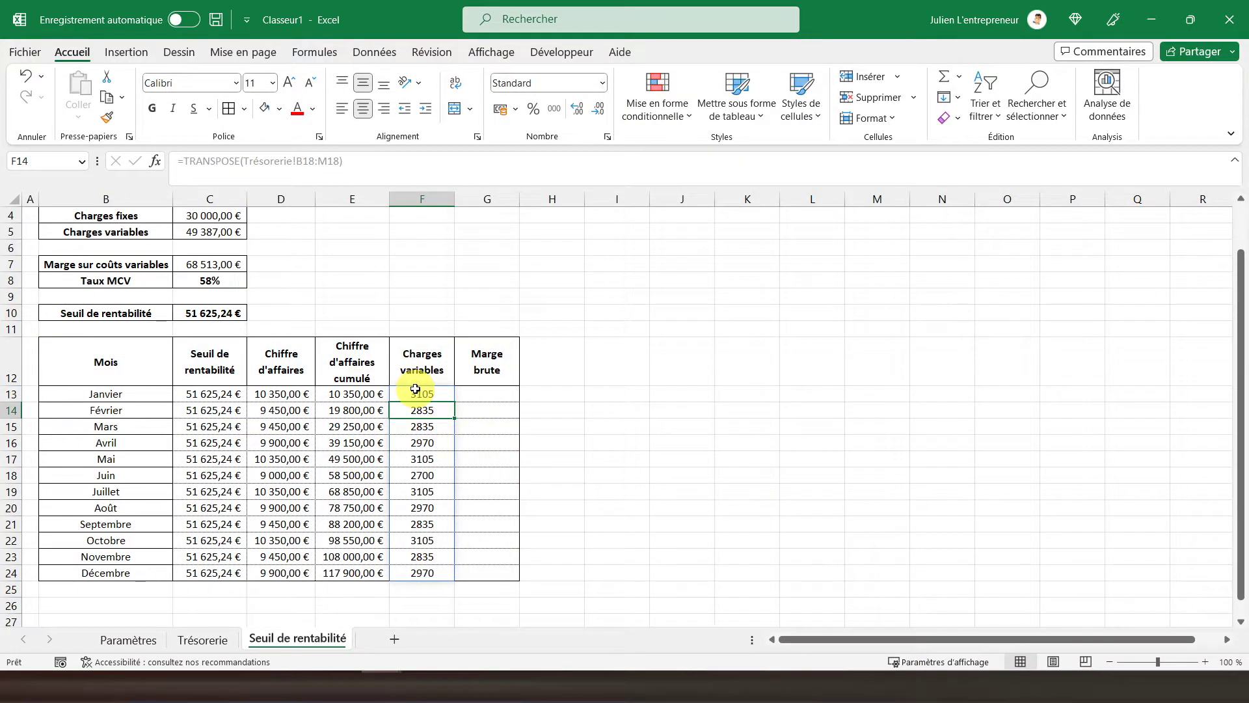
drag(415, 391, 420, 571)
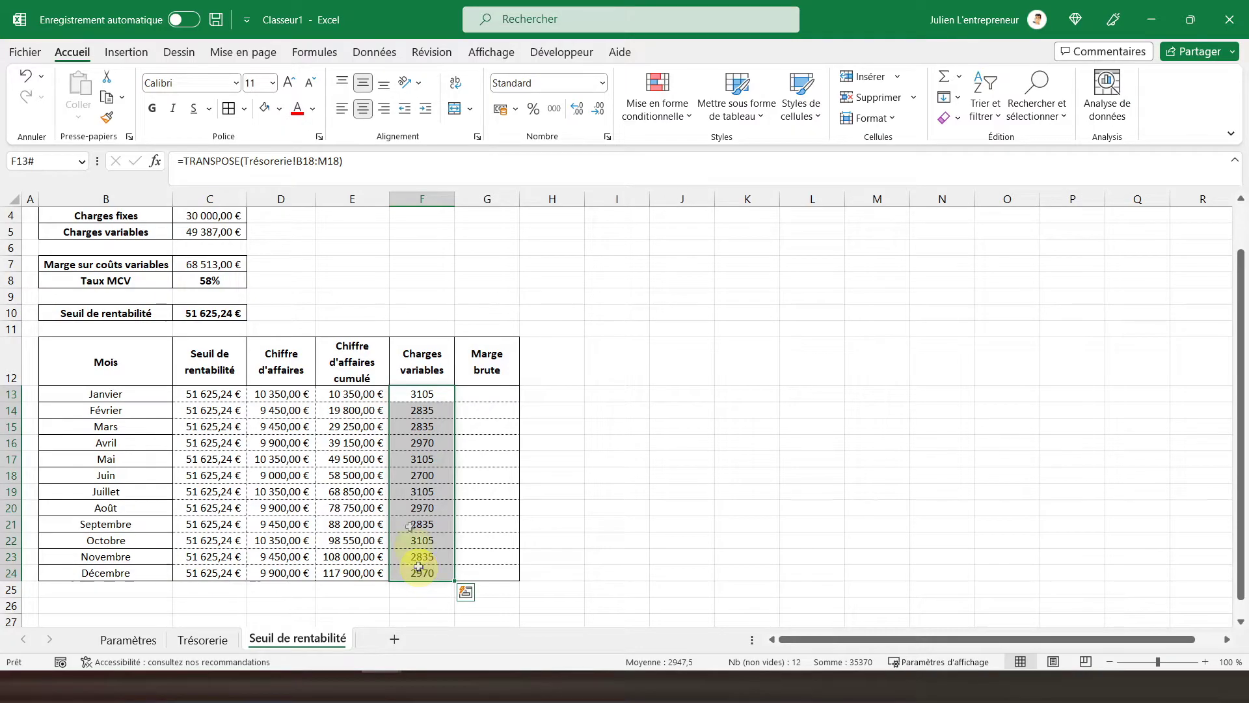
click(501, 109)
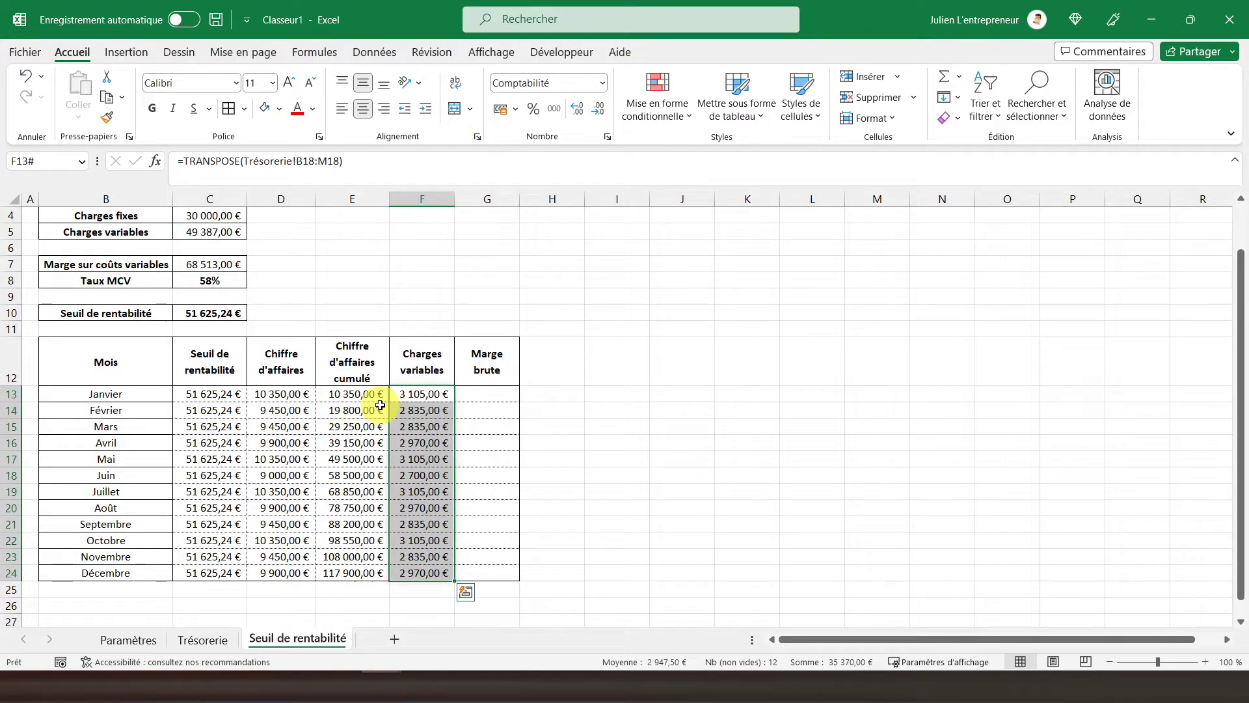
click(352, 169)
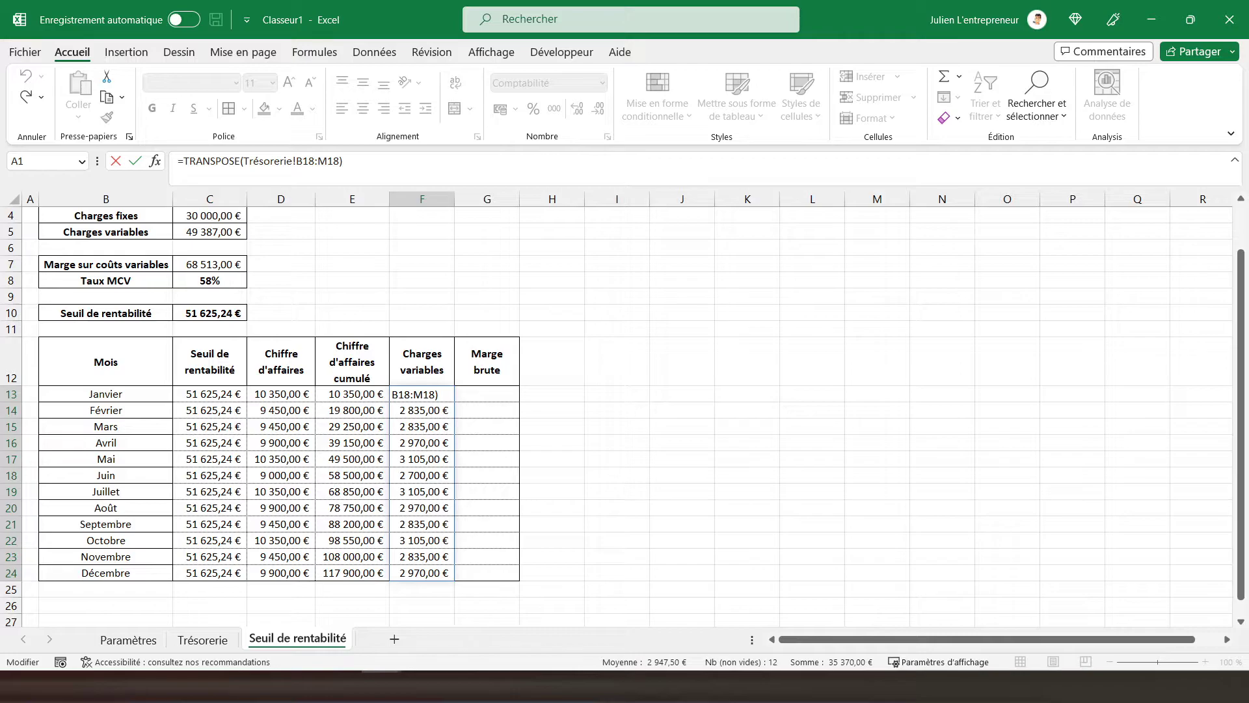
key(ctrl+Return)
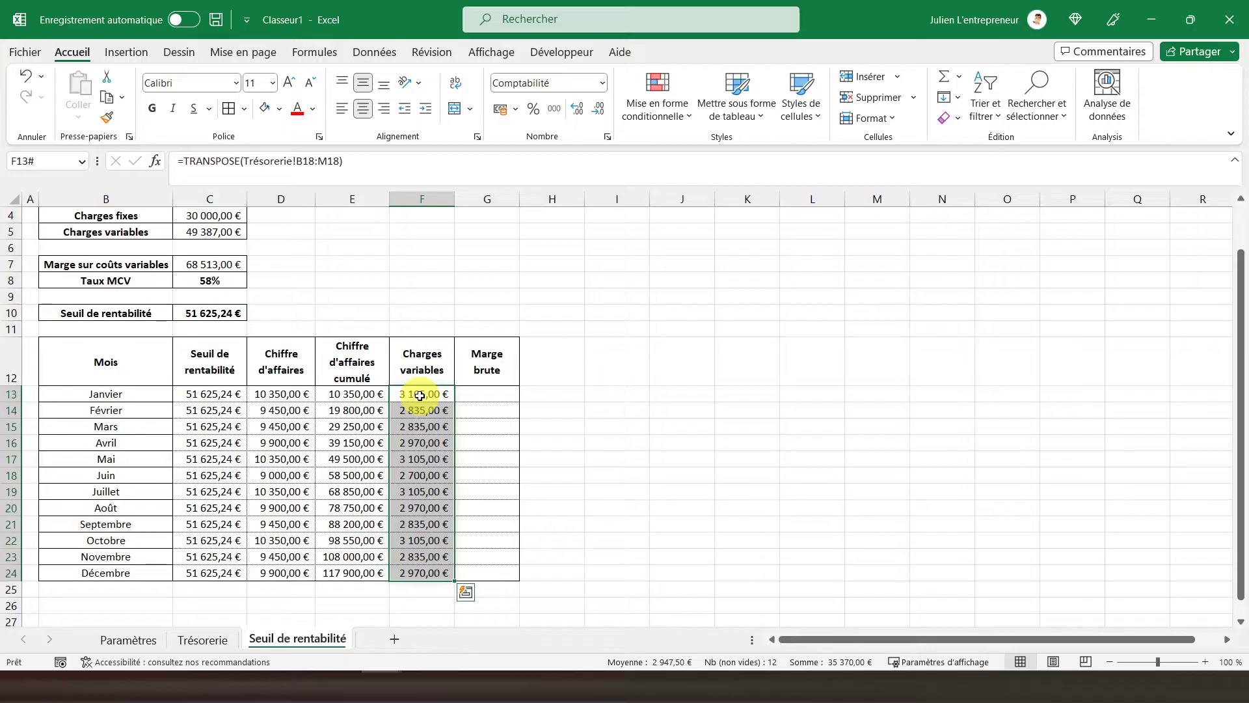
scroll(419, 395, up, 1)
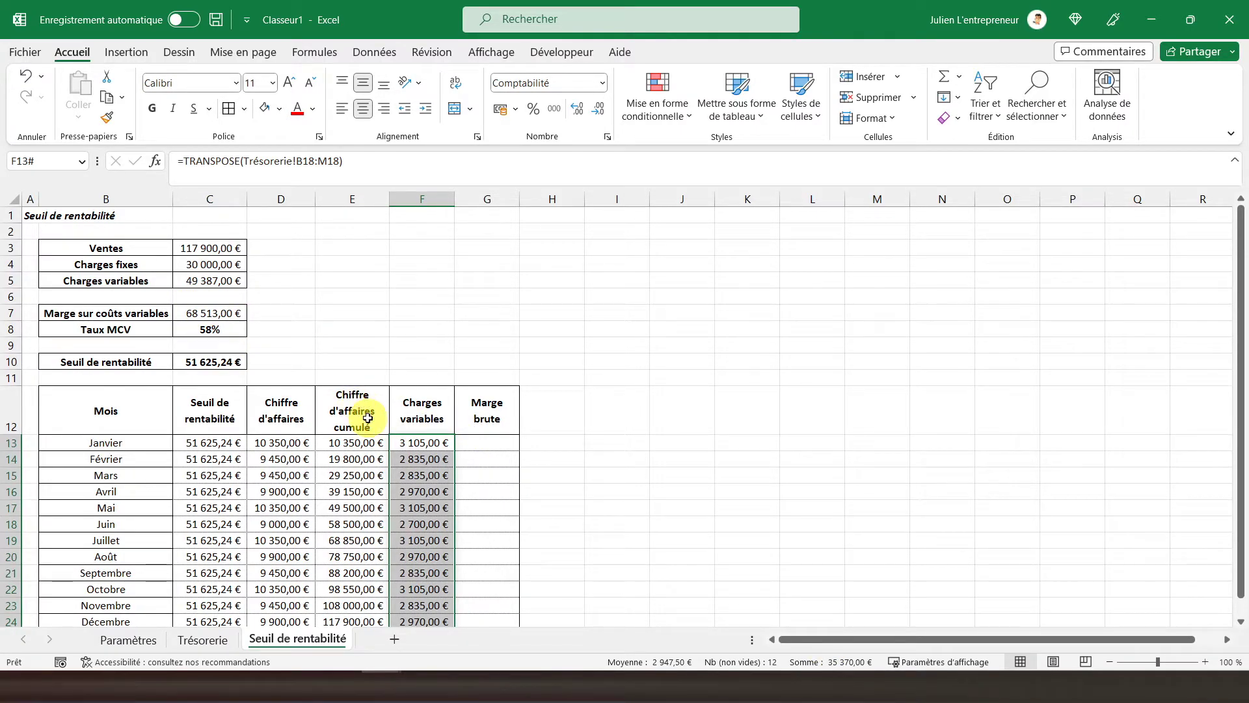
Extend the Charges variables formula in F13 by adding +TRANSPOSE(Trésorerie!B19:M19) to include the packaging costs.
scroll(359, 415, down, 1)
click(382, 158)
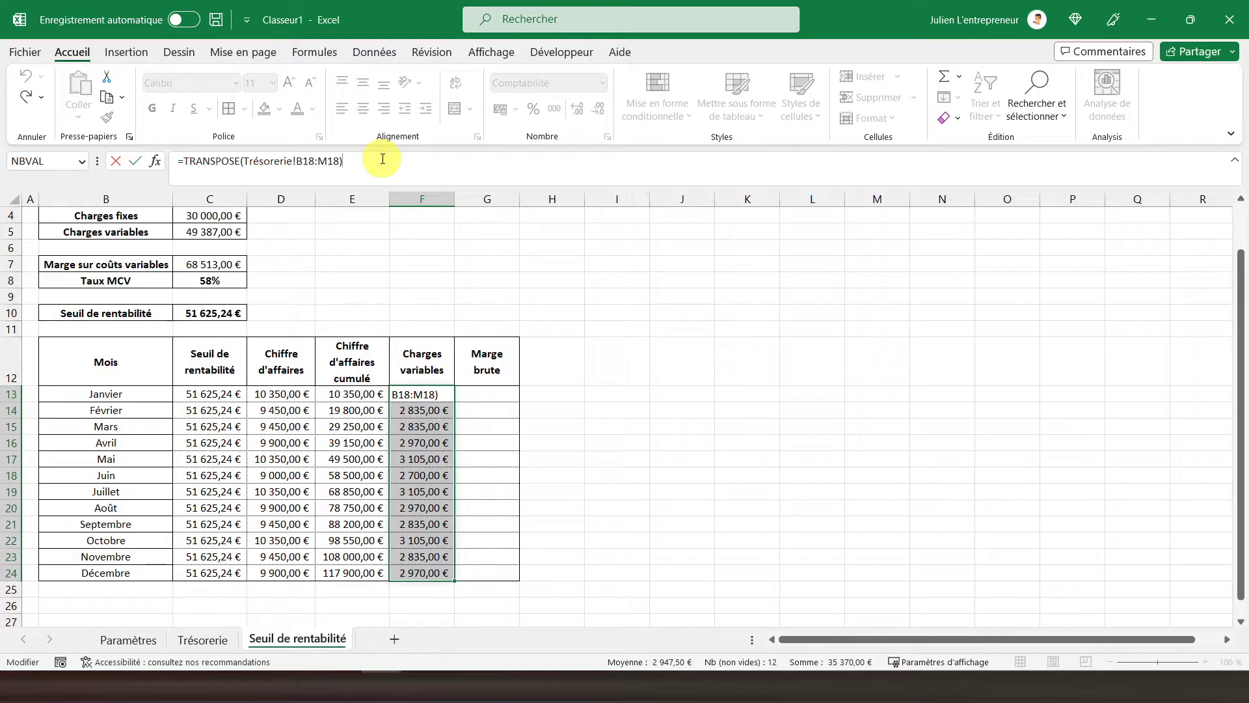
text(+transpose)
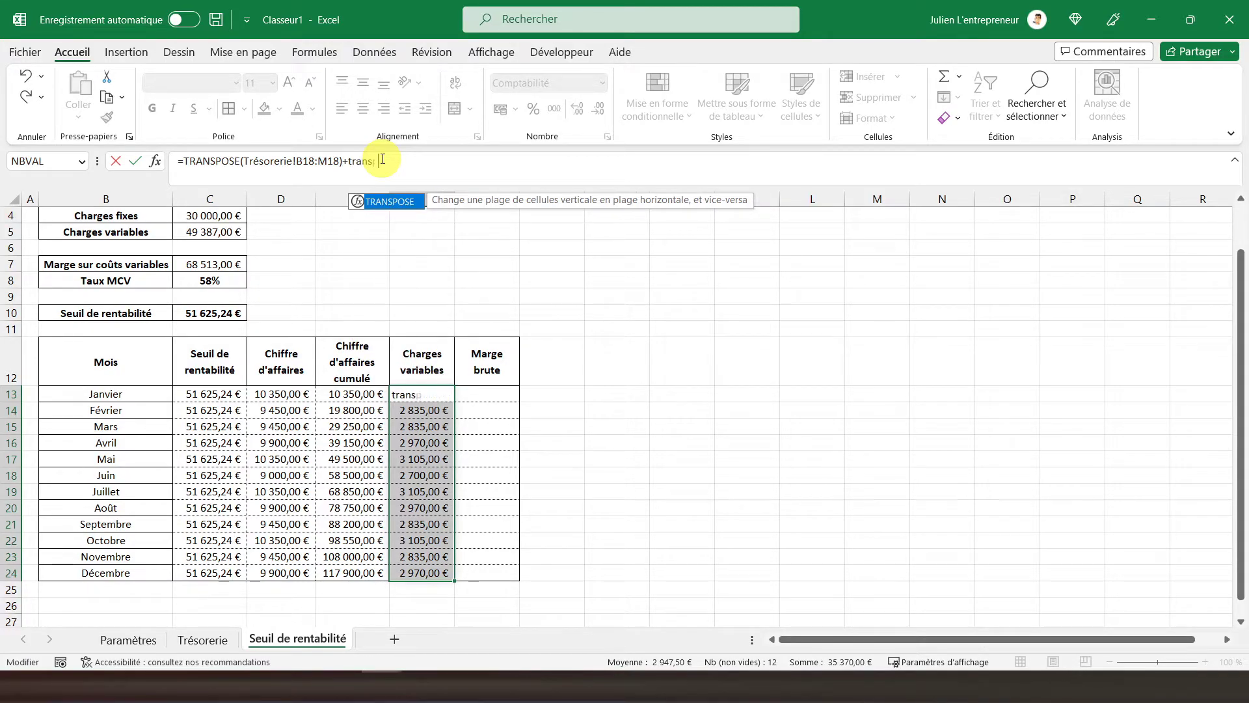
text(()
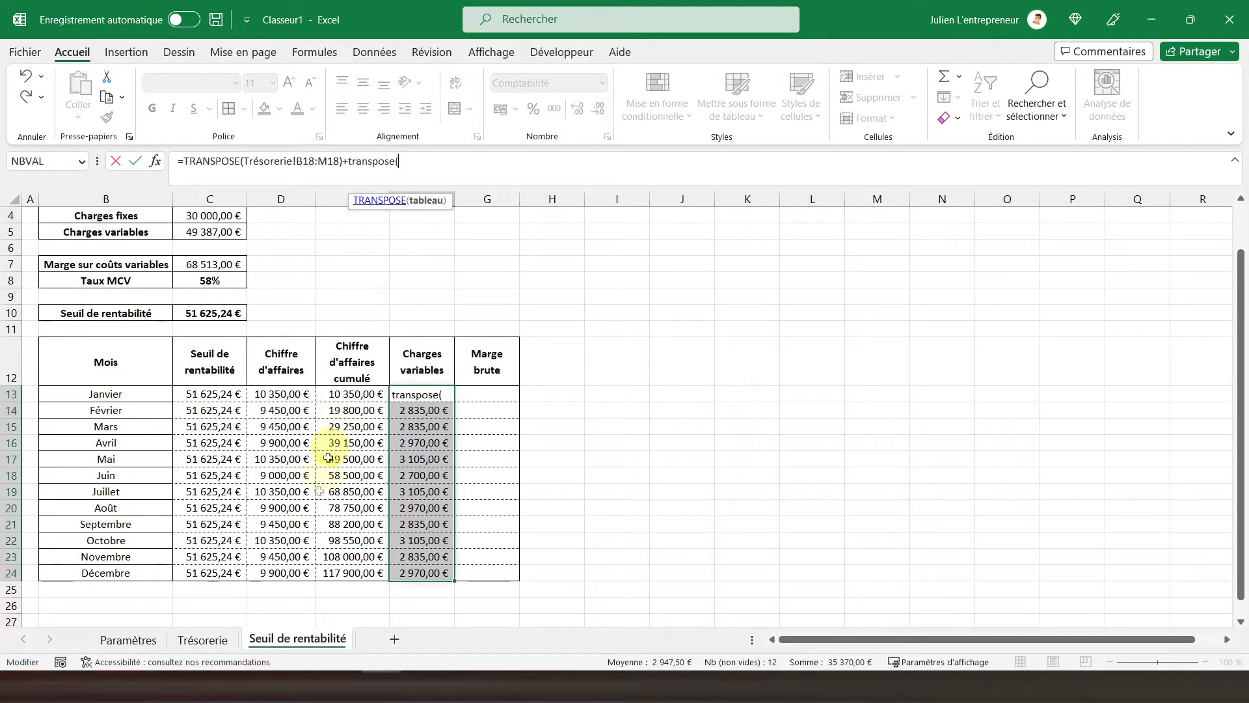
click(199, 639)
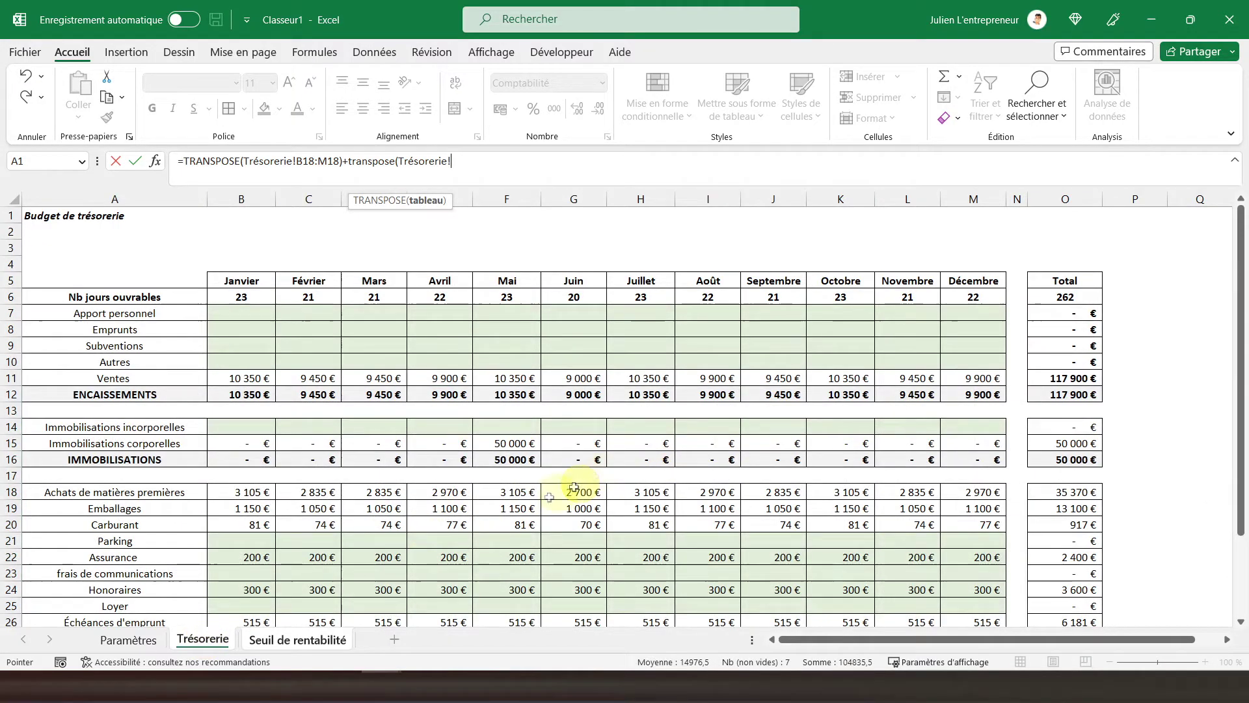
drag(247, 508, 959, 508)
text()+)
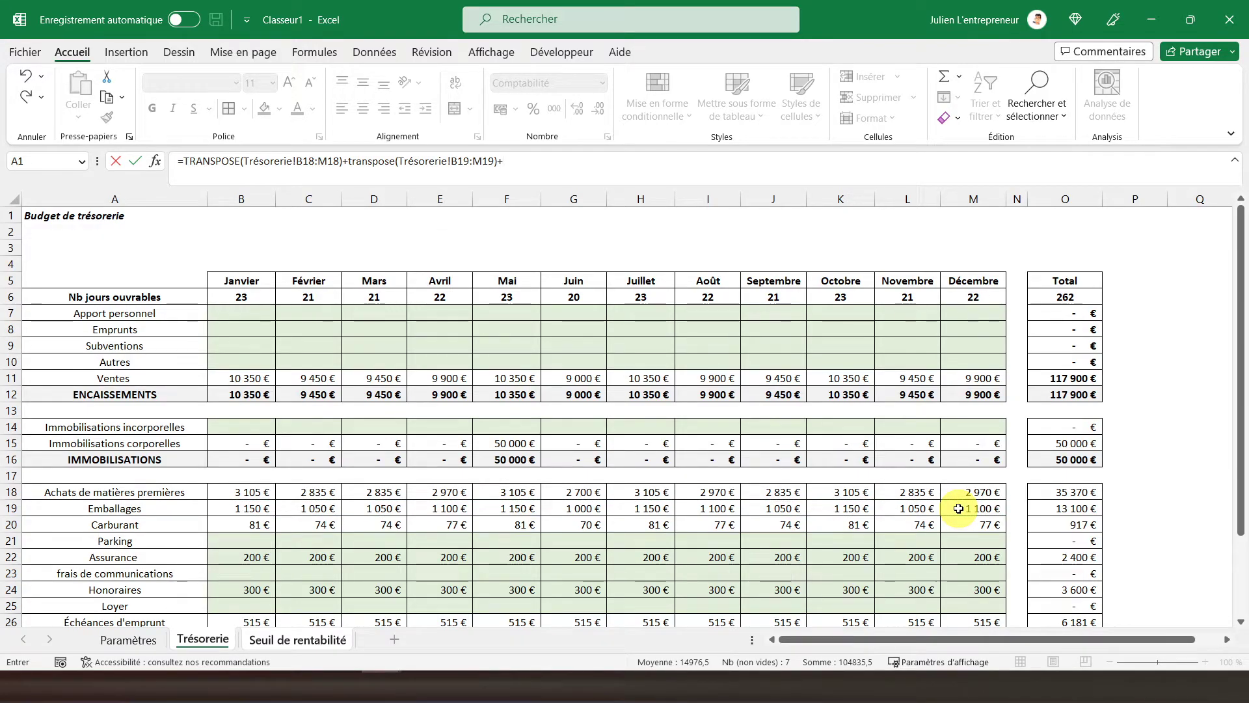
key(BackSpace)
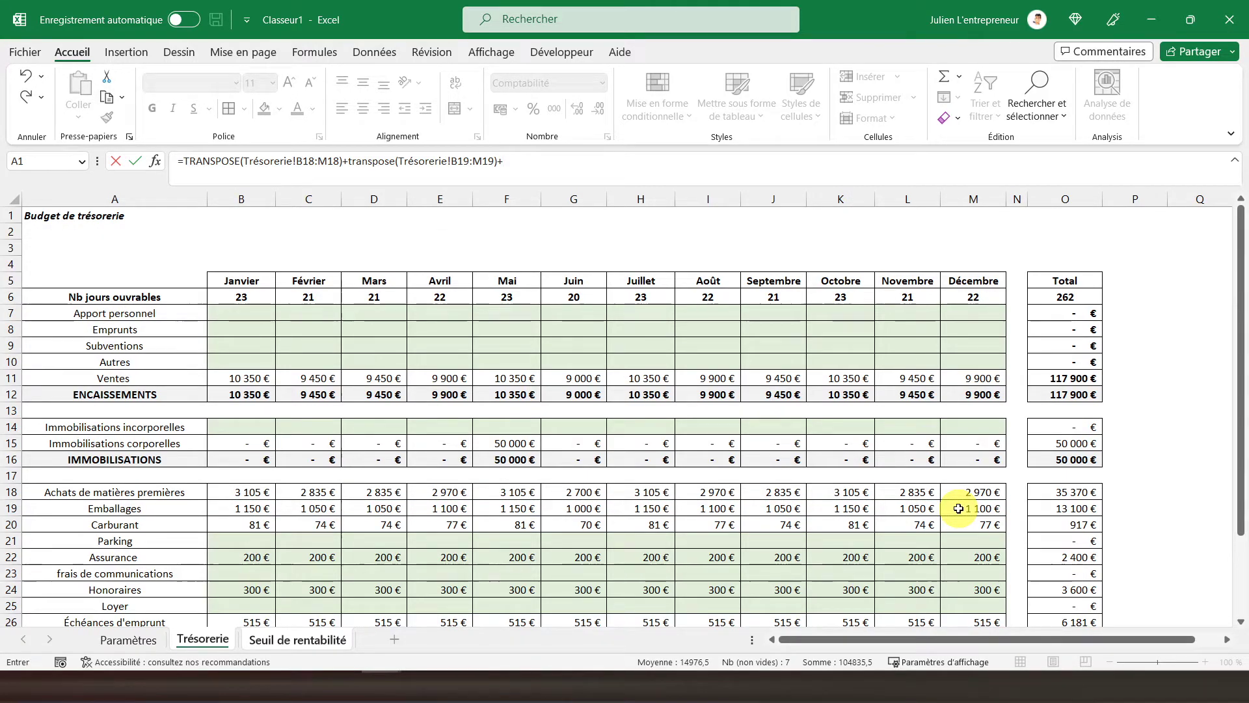
key(Return)
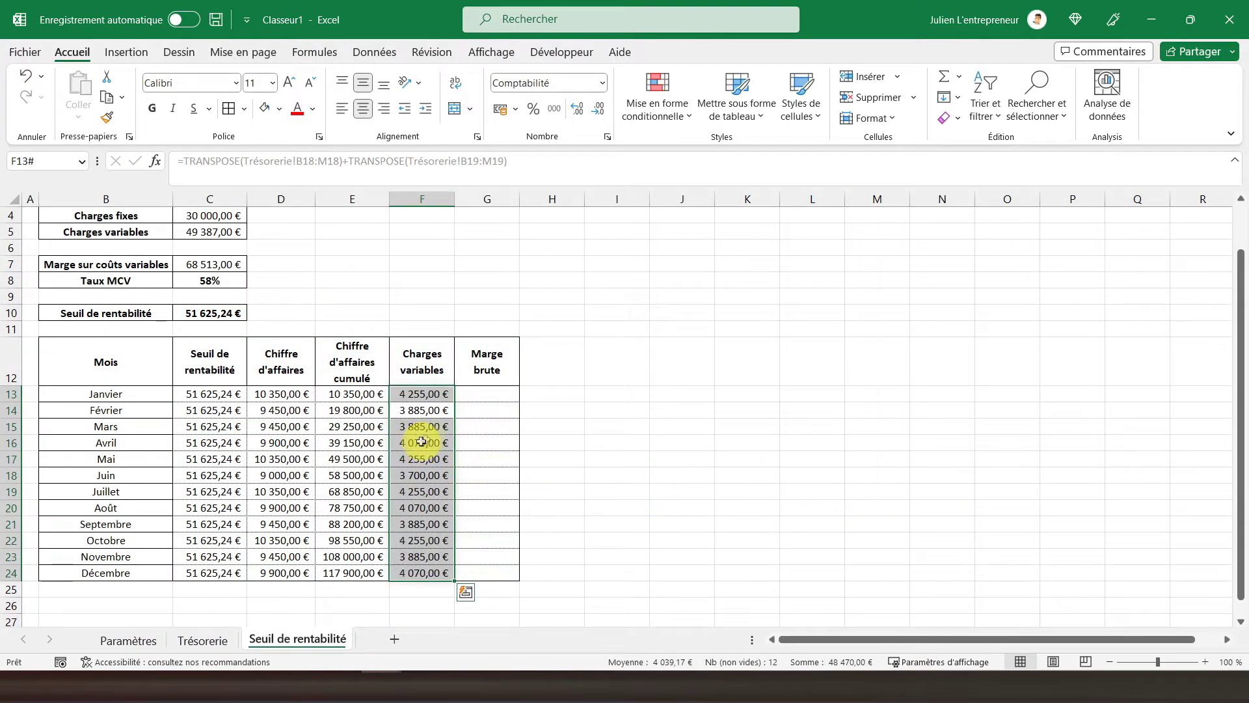
Extend the Charges variables formula in F13 by adding +TRANSPOSE(Trésorerie!B20:M20) to include the fuel costs.
key(Down)
key(F2)
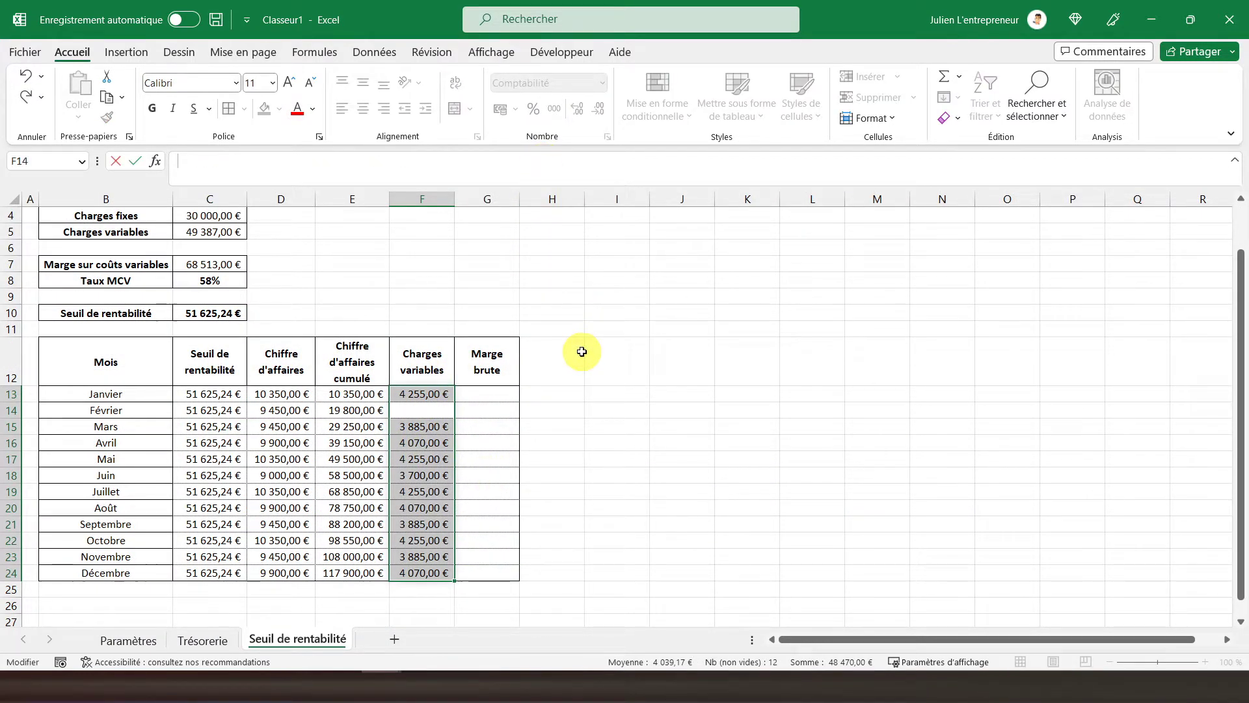
click(413, 394)
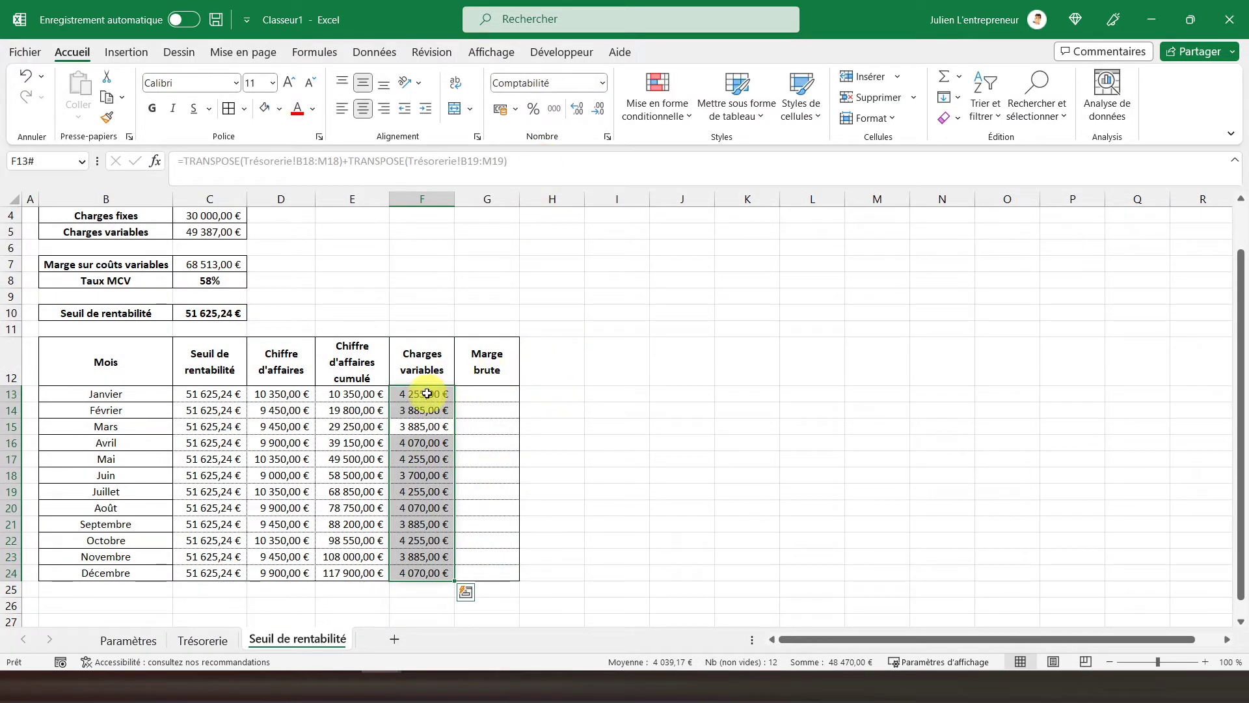
click(537, 166)
text(+)
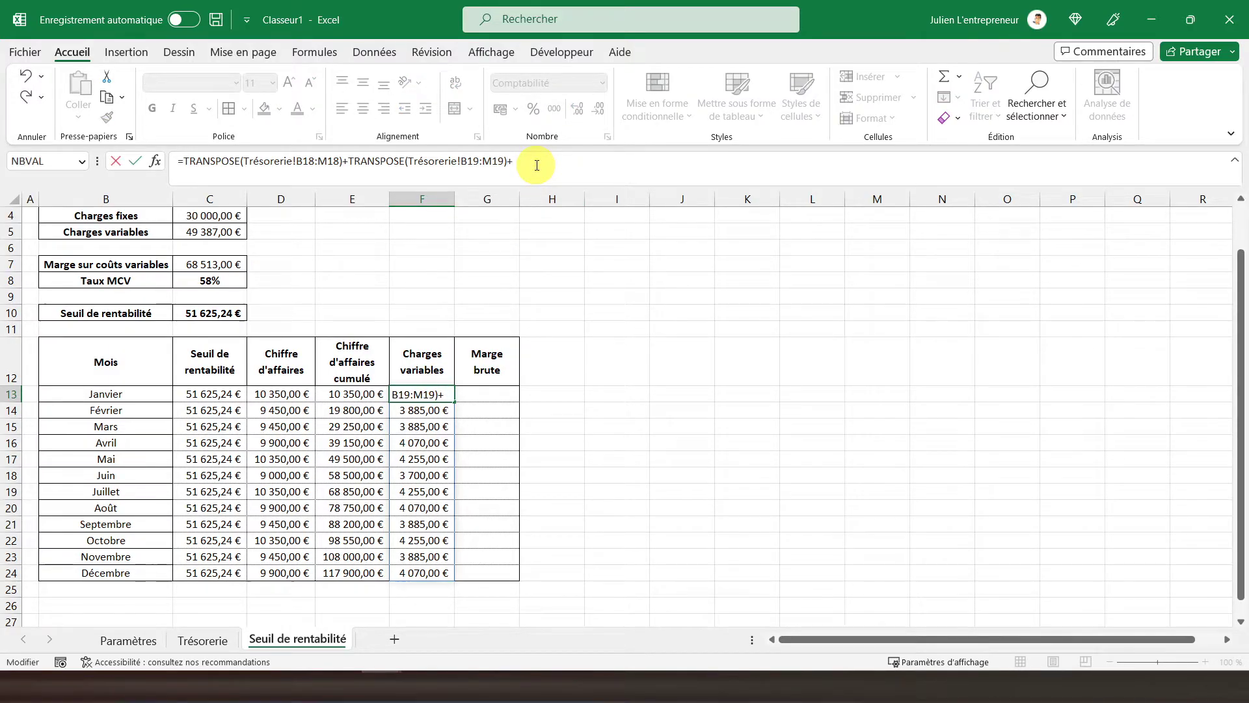
text(tran)
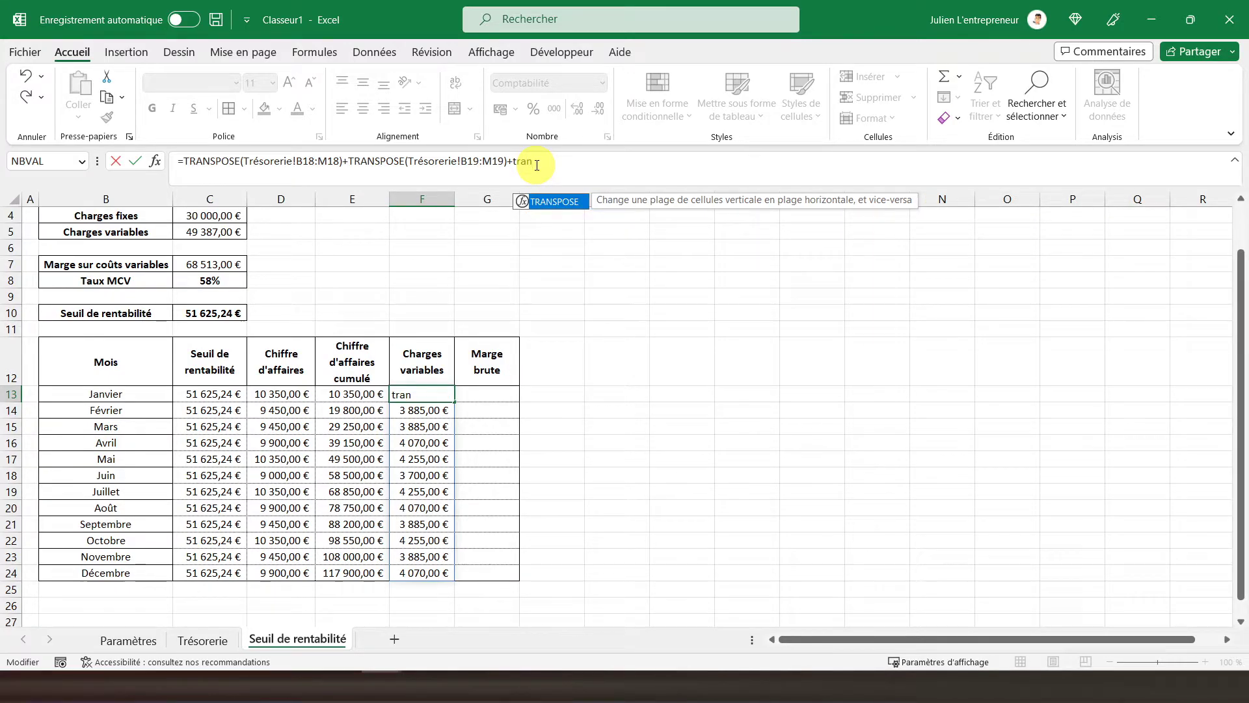
text(spose()
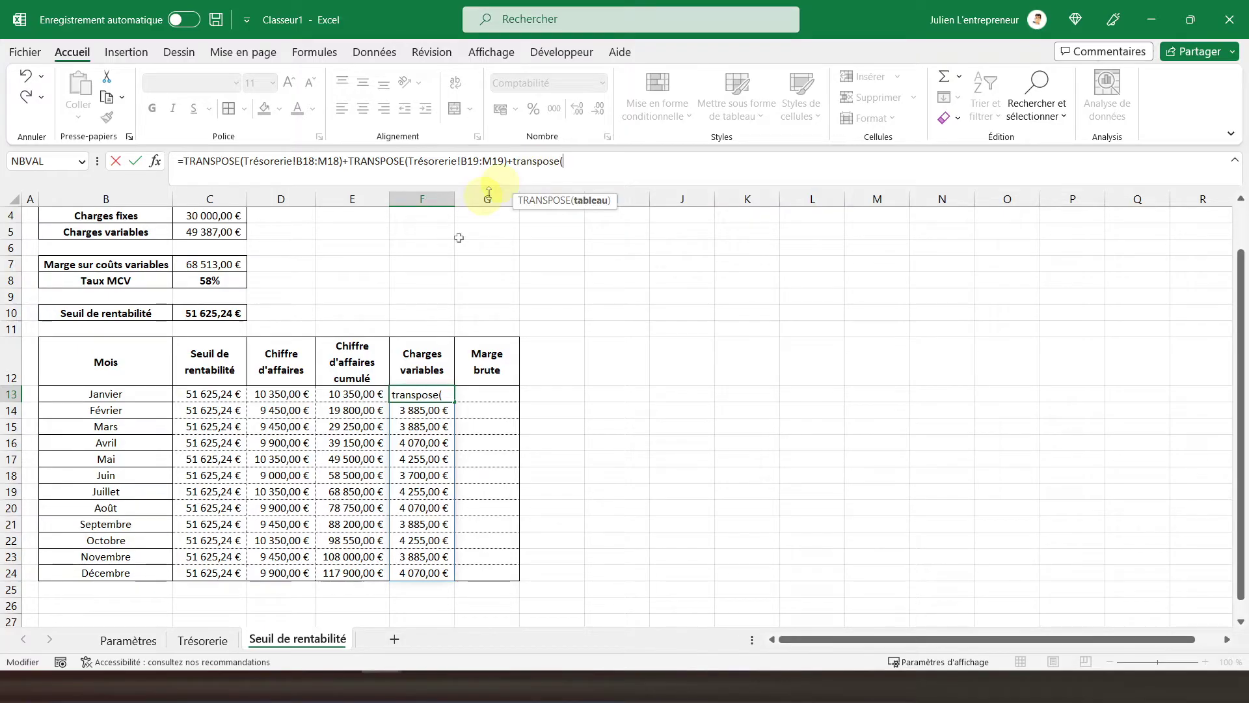
click(218, 643)
drag(228, 524, 956, 530)
key(Return)
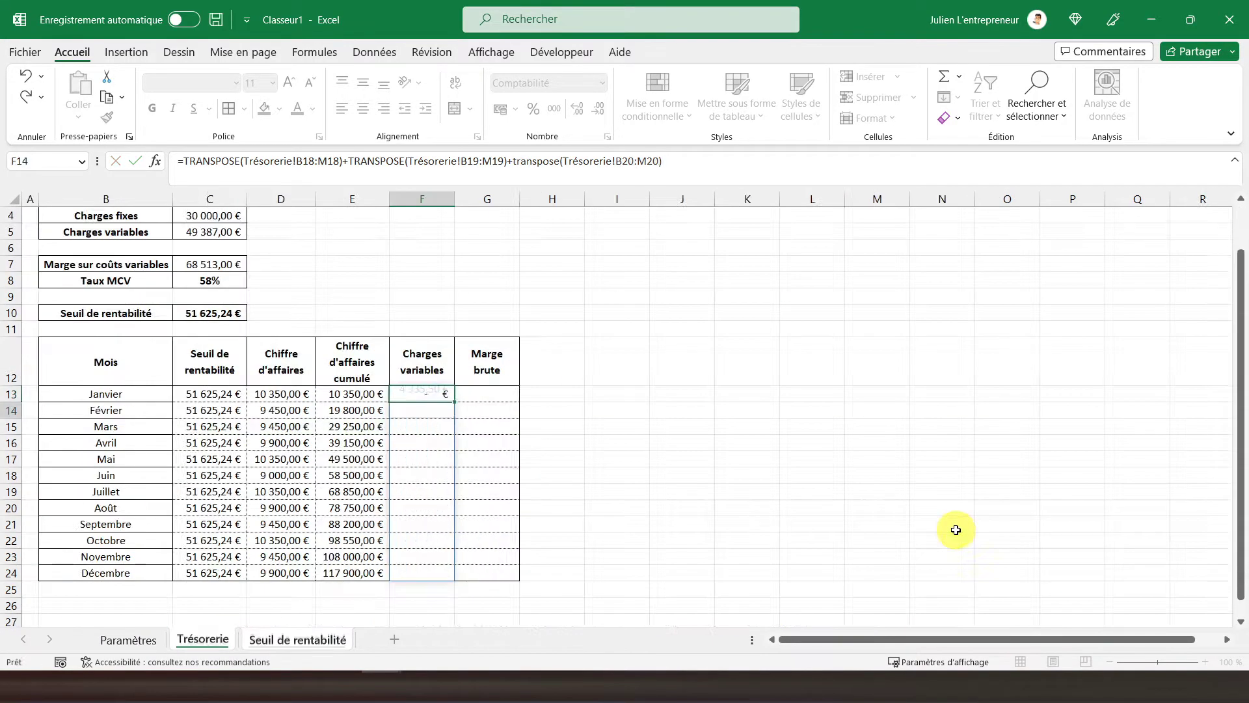
click(410, 396)
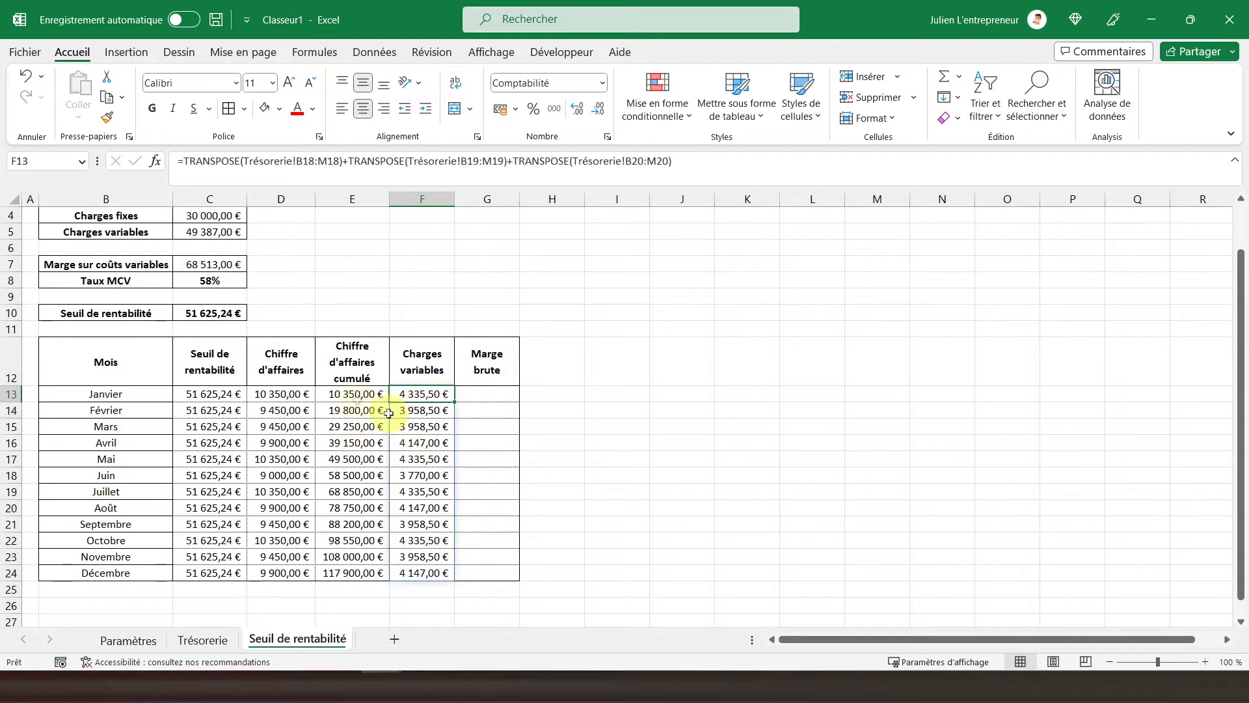
Calculate January's Marge brute in G13 with the formula =D13-F13.
click(484, 395)
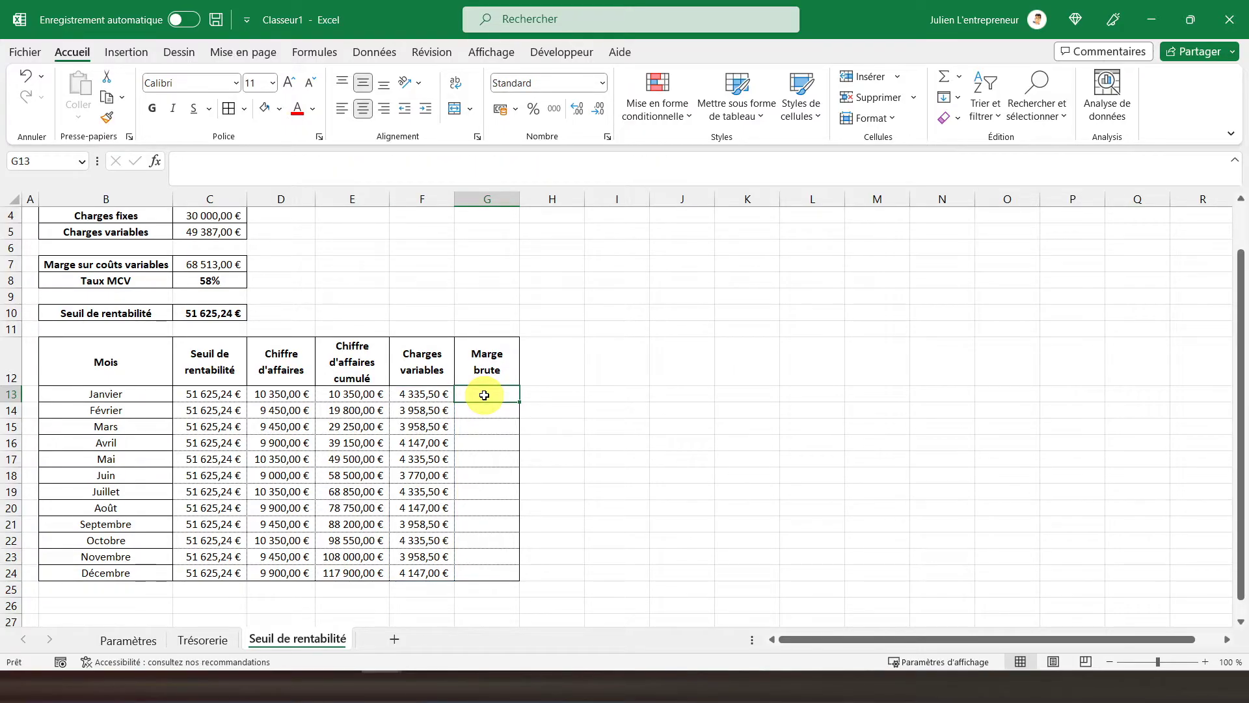
text(=)
key(Left)
key(Left)
key(Left)
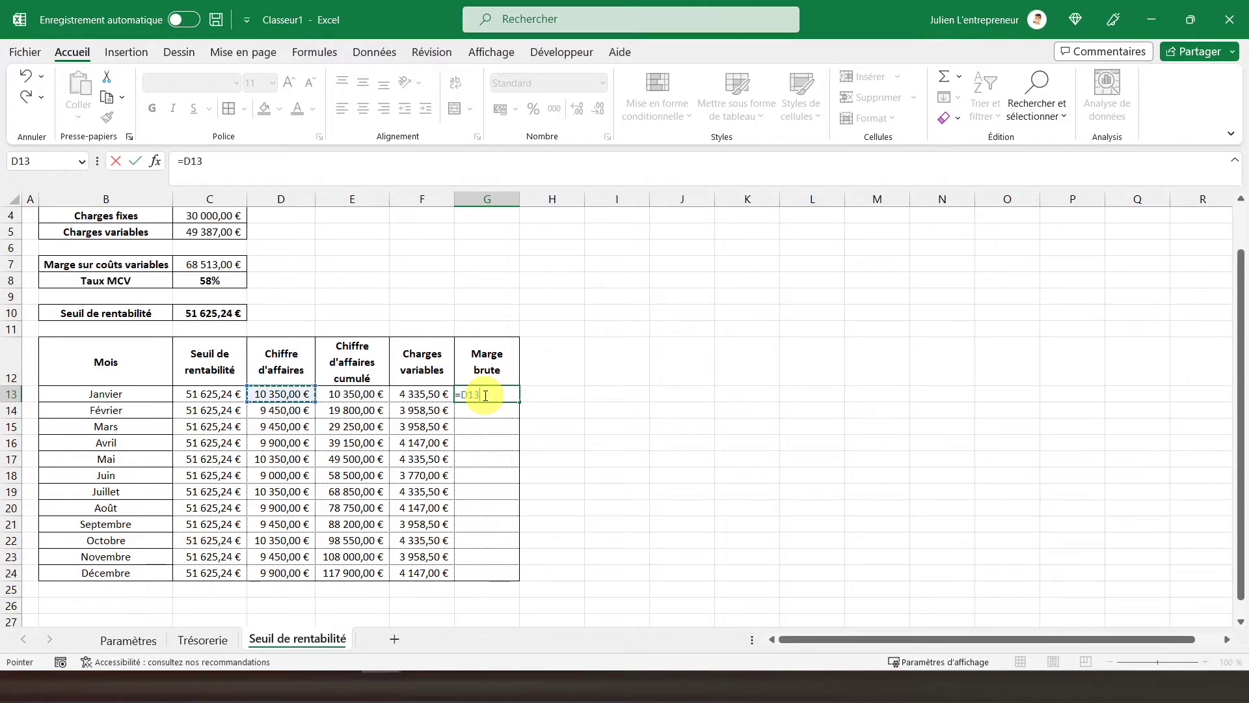
text(-)
key(Left)
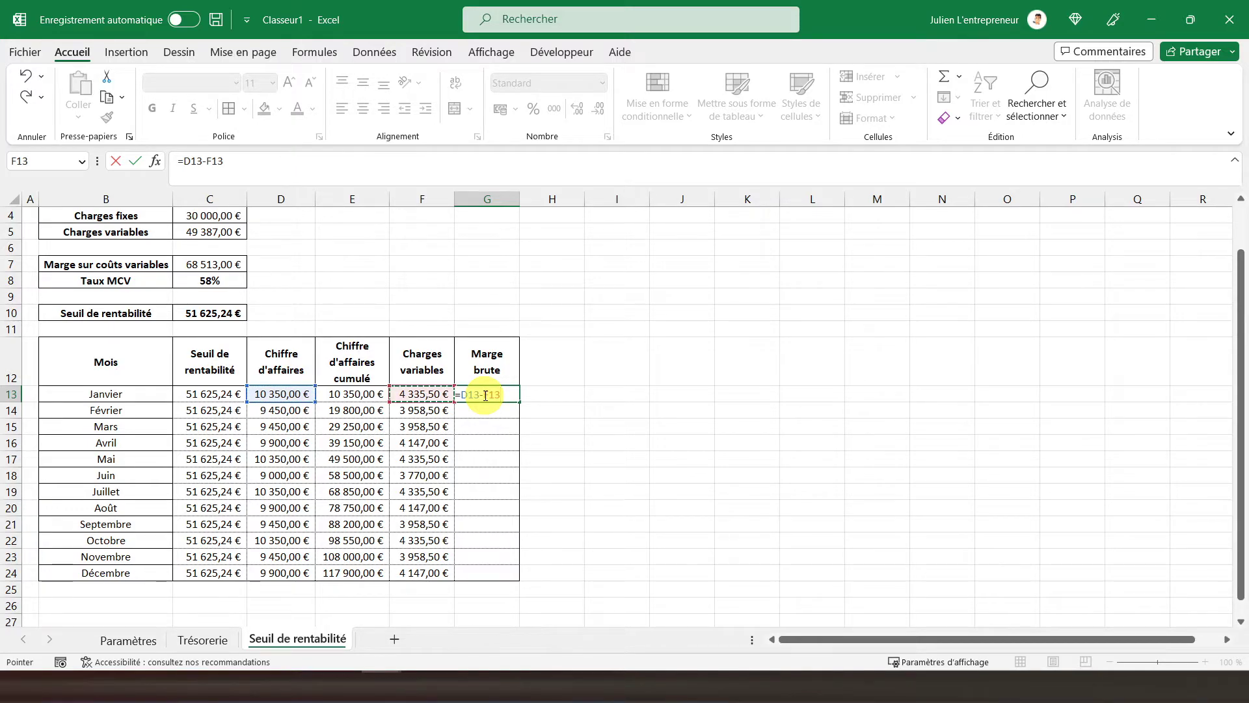
key(Return)
Copy only the Marge brute formula from G13 to G14:G24 and apply the euro accounting format to those cells.
click(485, 395)
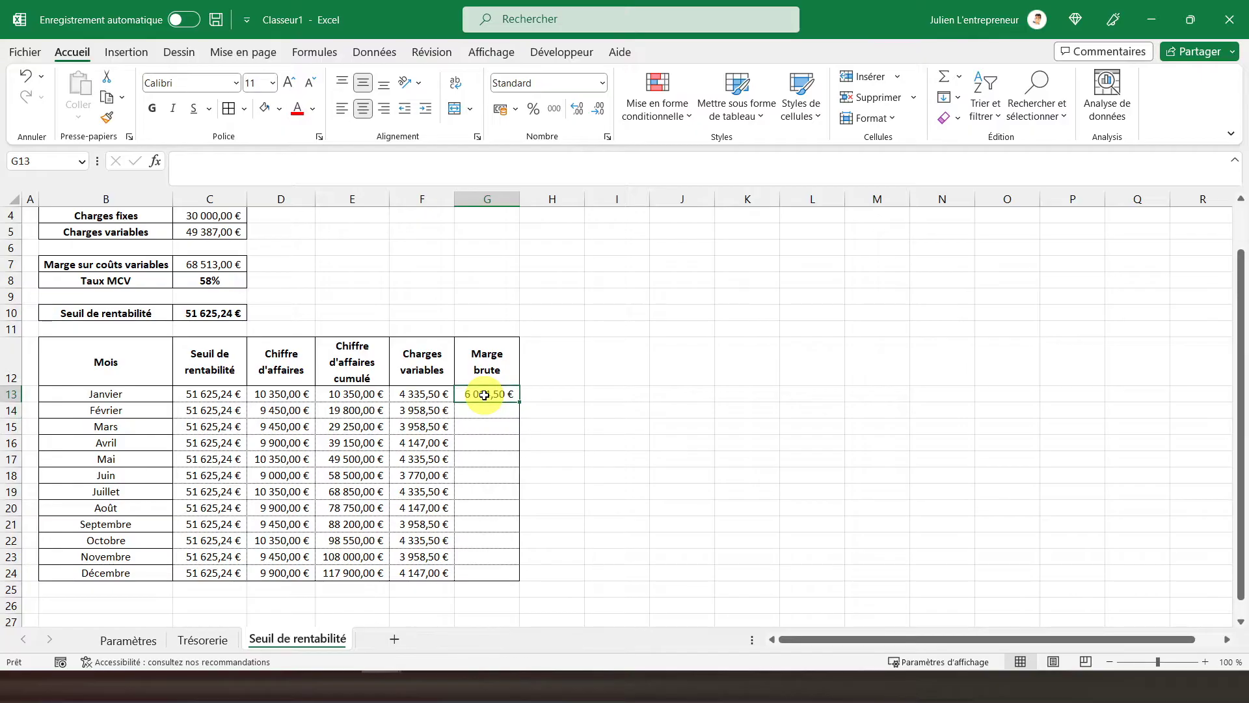
right_click(485, 395)
click(531, 241)
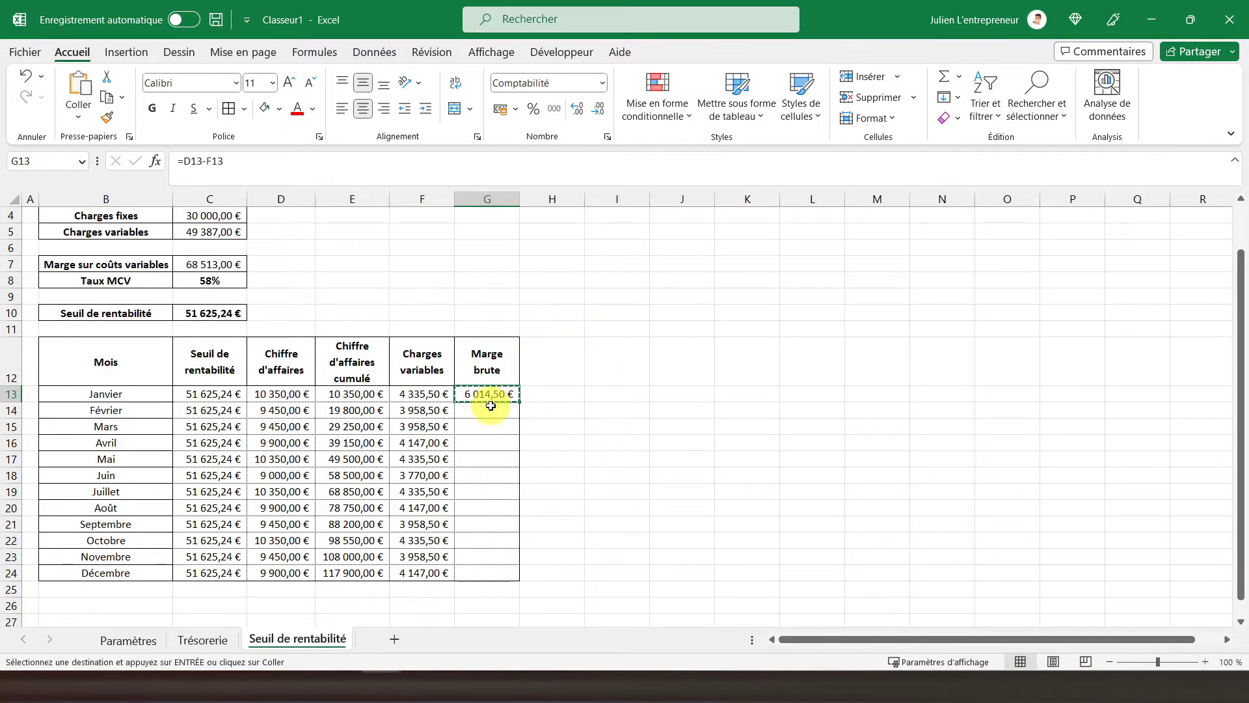
drag(488, 410, 482, 566)
right_click(489, 514)
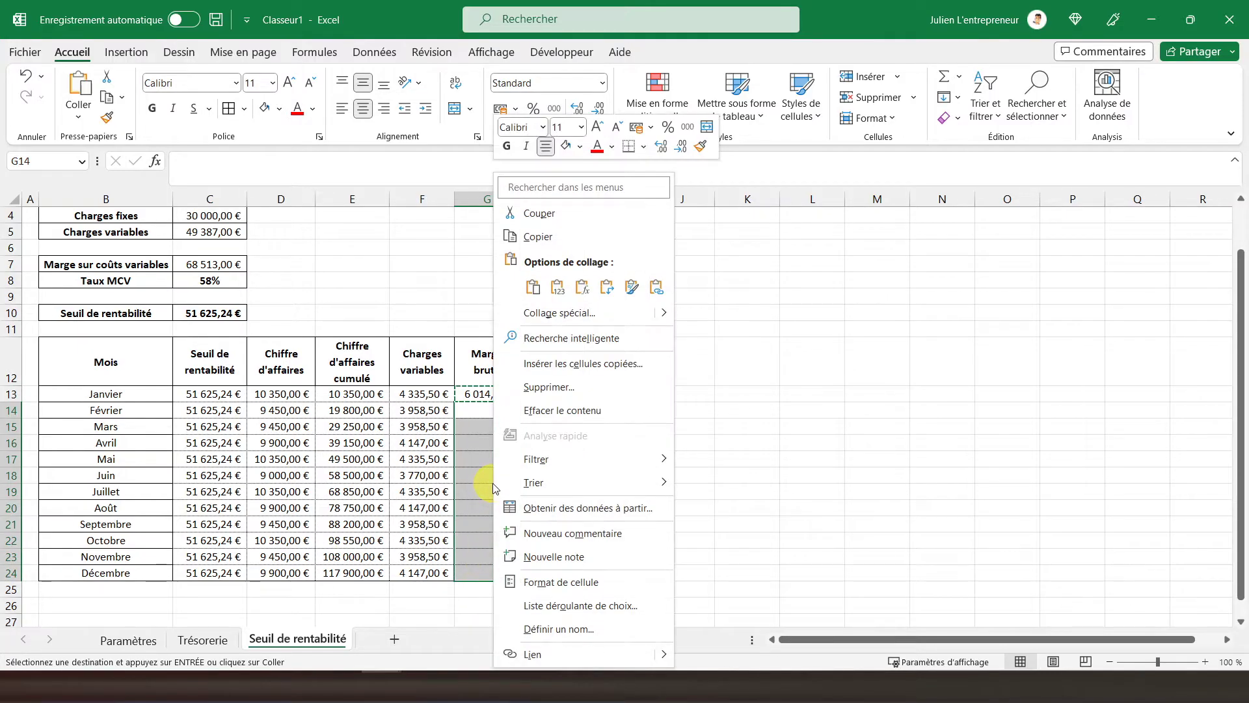
click(574, 285)
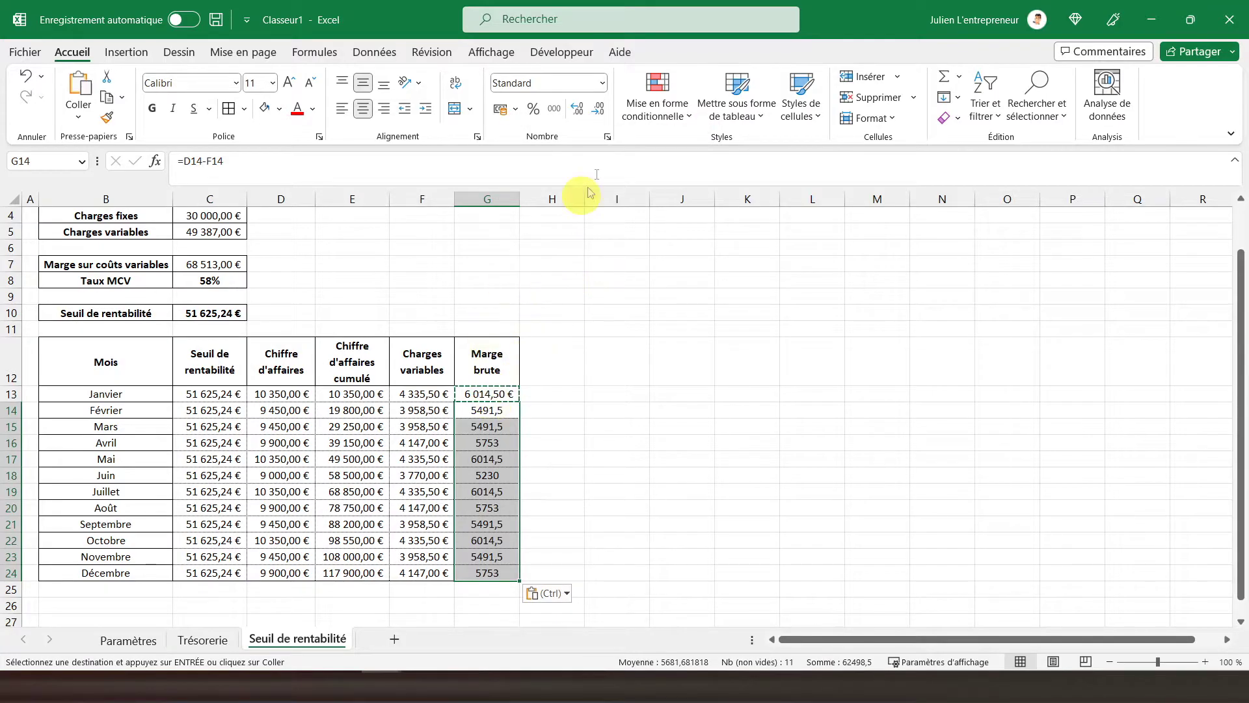
click(501, 109)
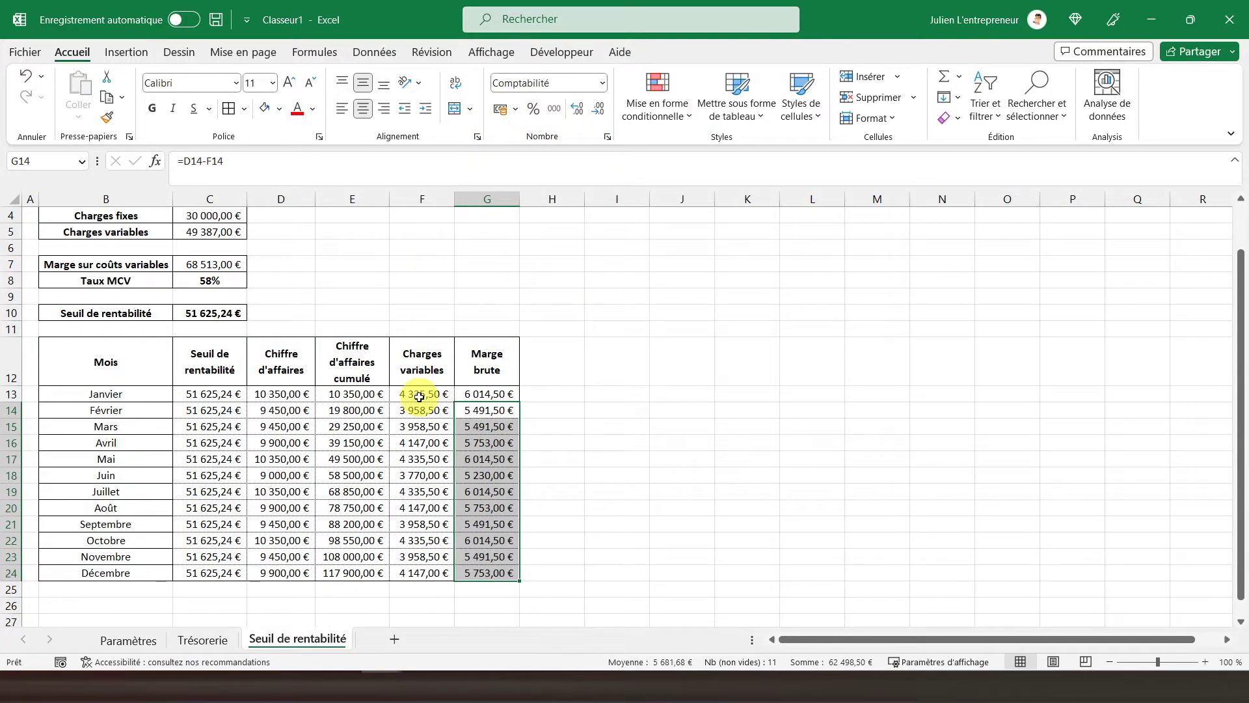
Hide the gridlines on the Seuil de rentabilité sheet.
click(378, 411)
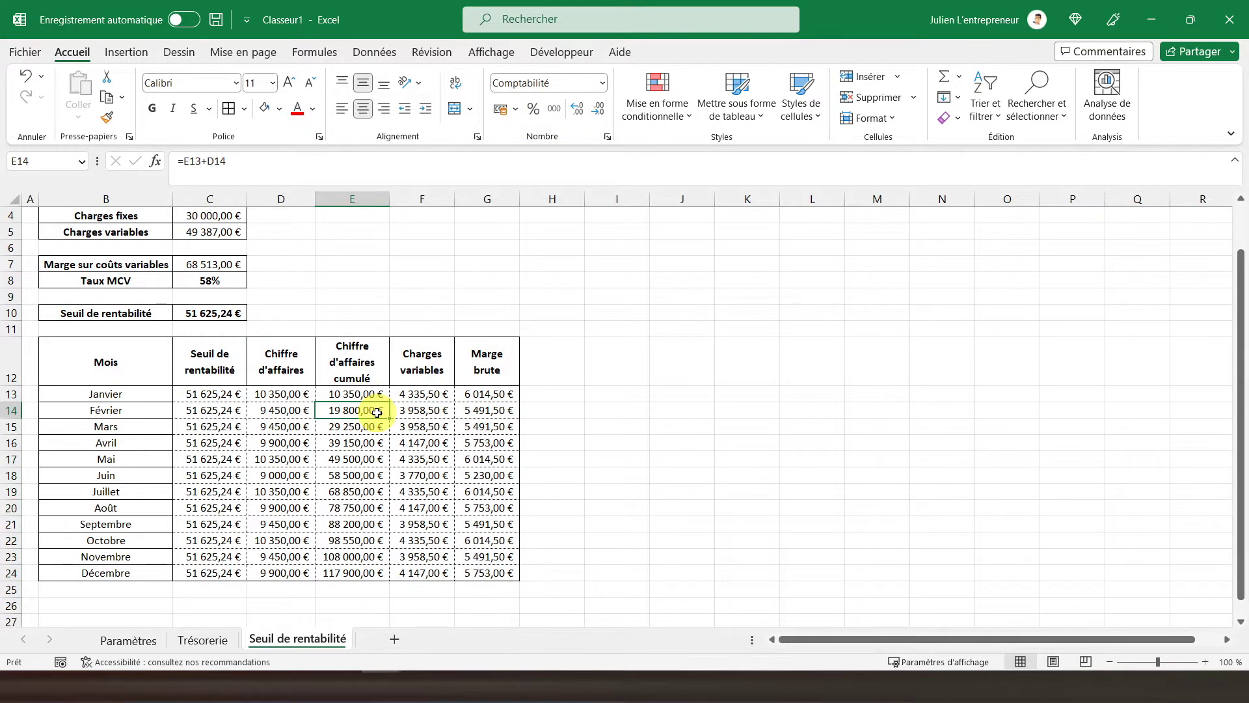
scroll(377, 413, up, 1)
scroll(338, 426, down, 1)
scroll(456, 416, up, 1)
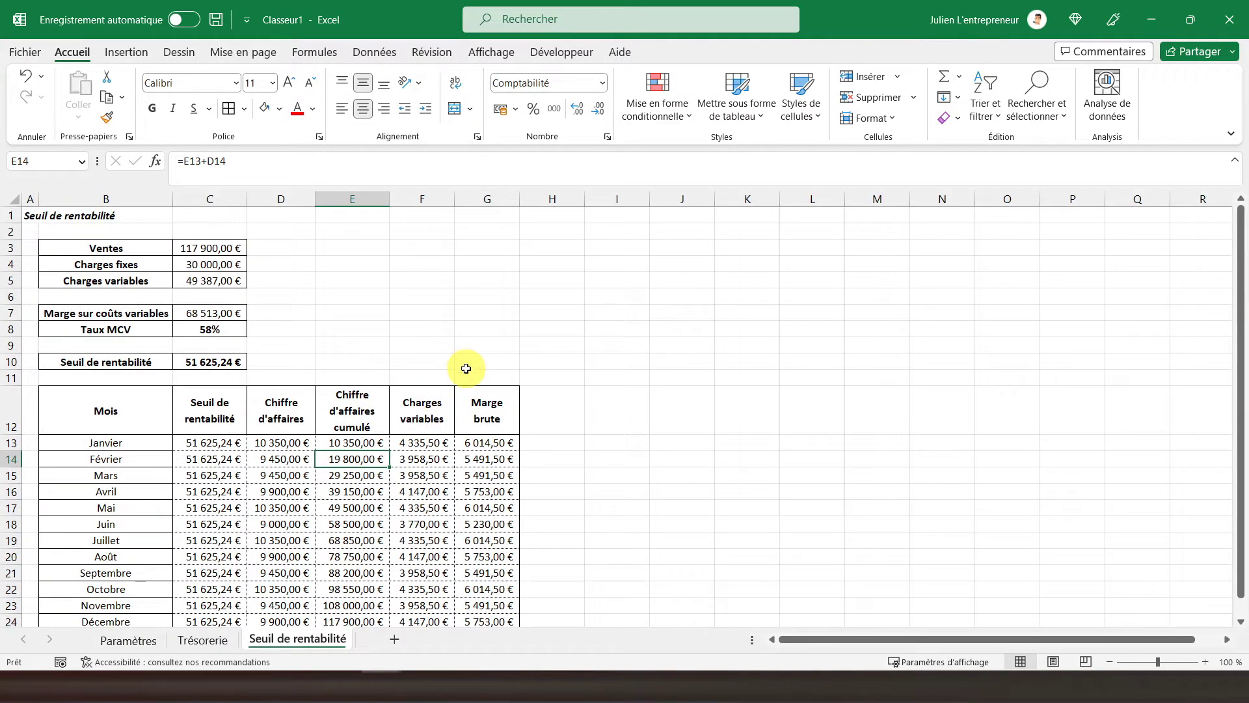
click(494, 53)
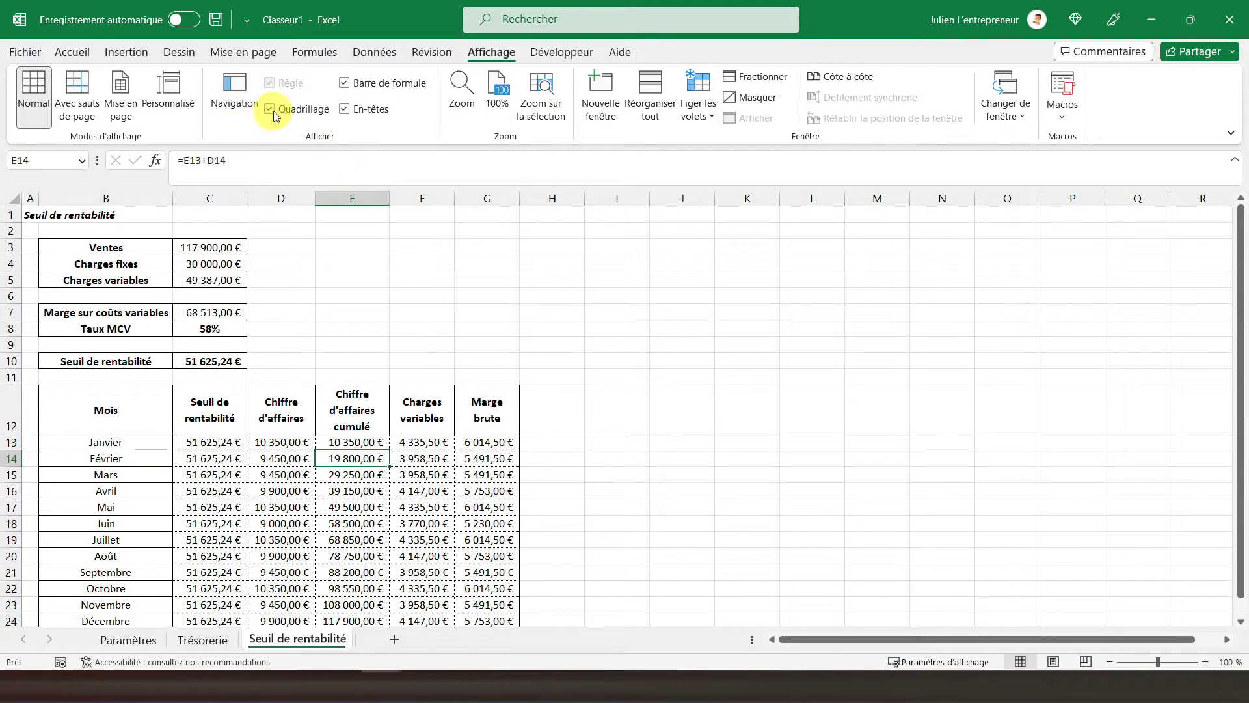
click(273, 110)
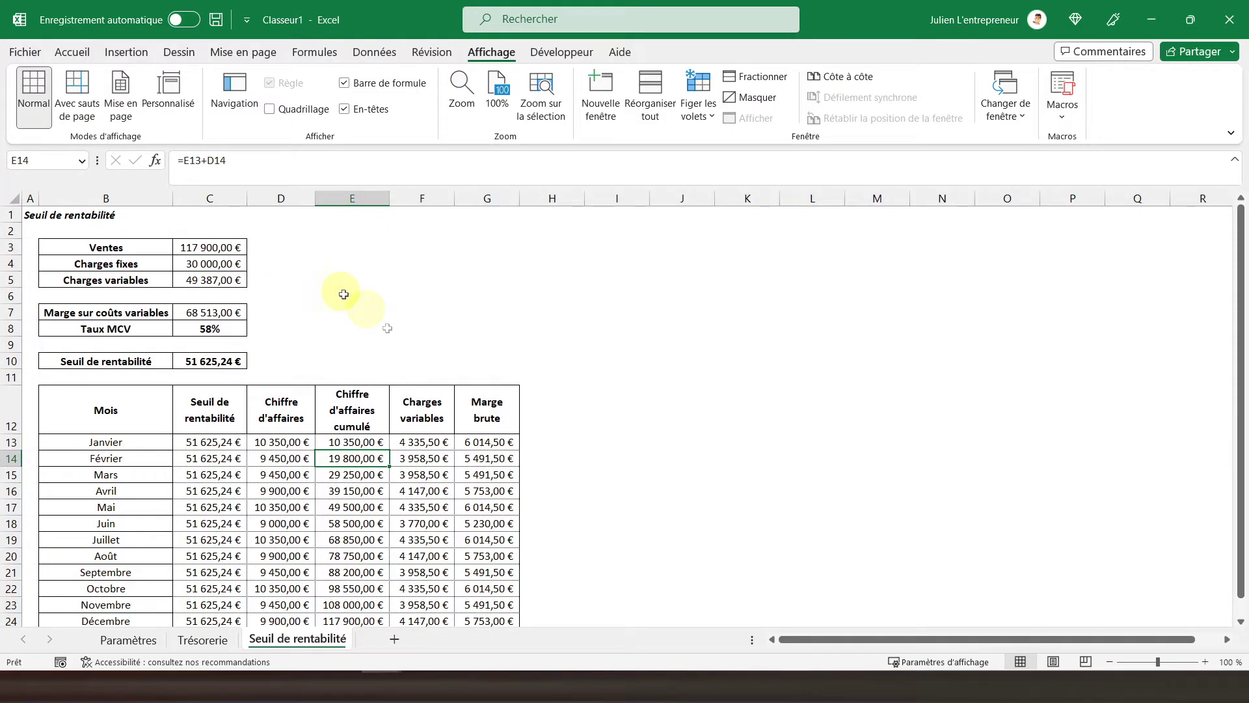
click(435, 351)
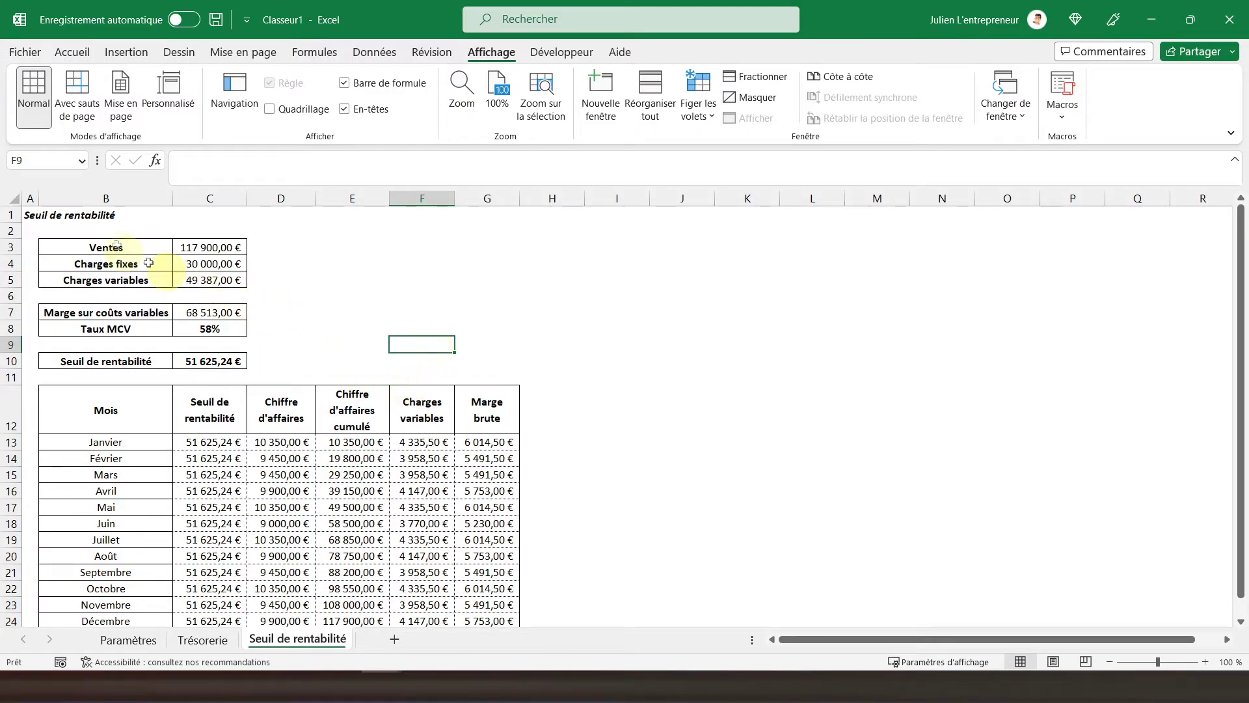
Insert an empty 2D line chart from blank cell G9 and place it beside the monthly table.
click(34, 215)
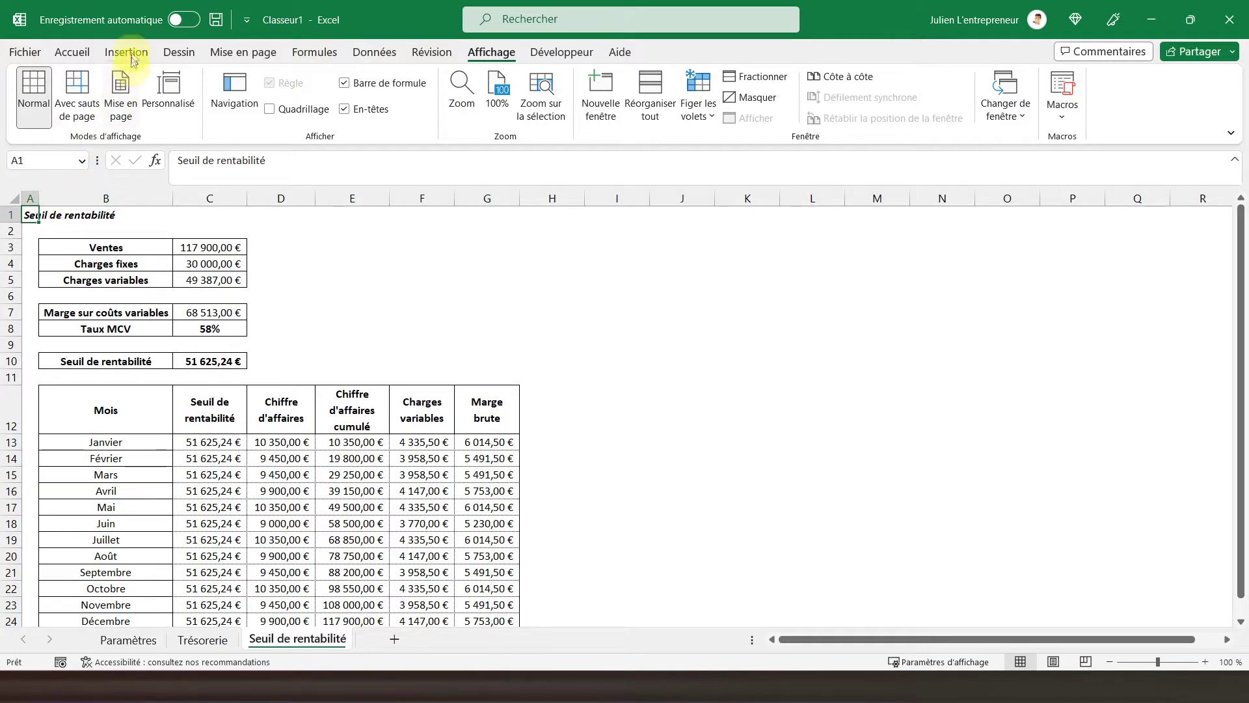
click(485, 338)
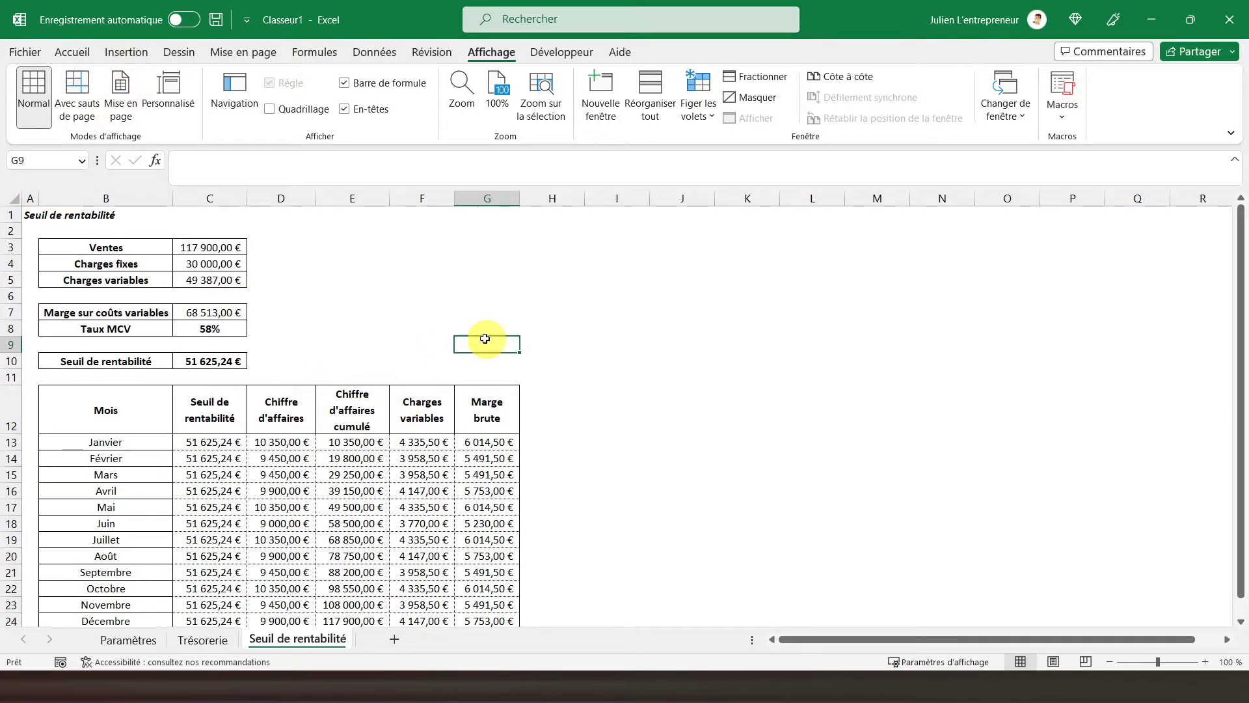
click(126, 51)
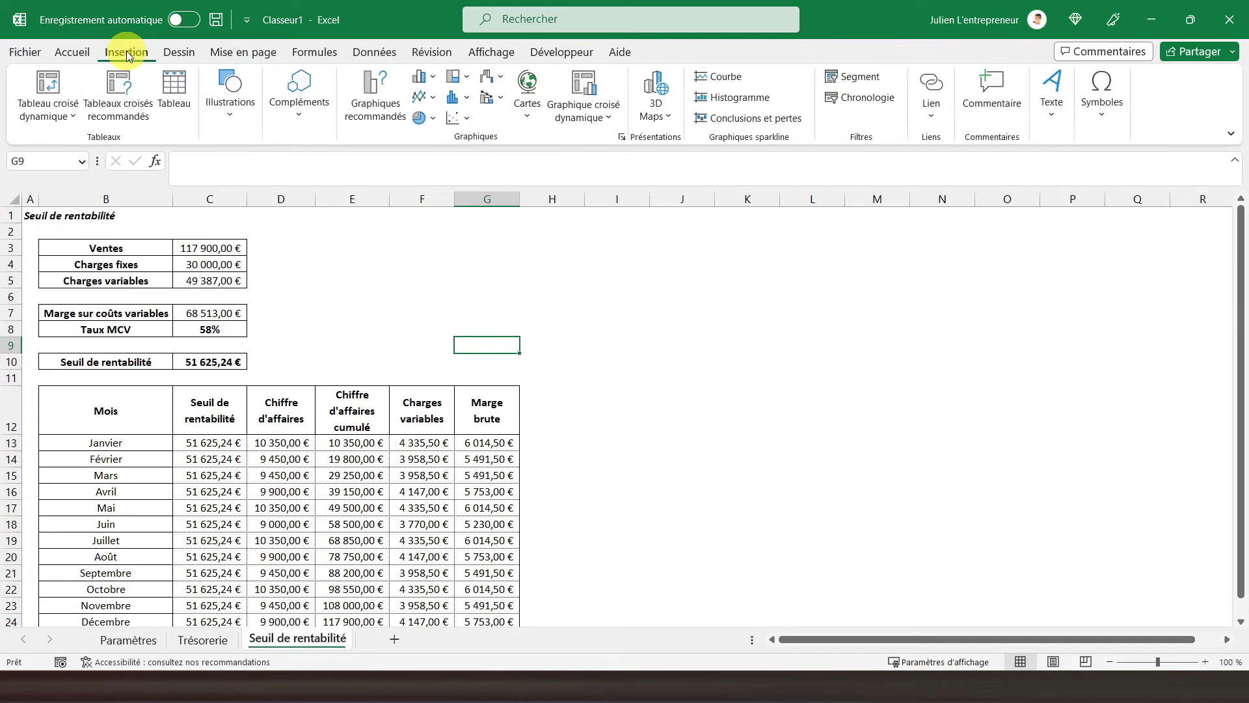
click(432, 104)
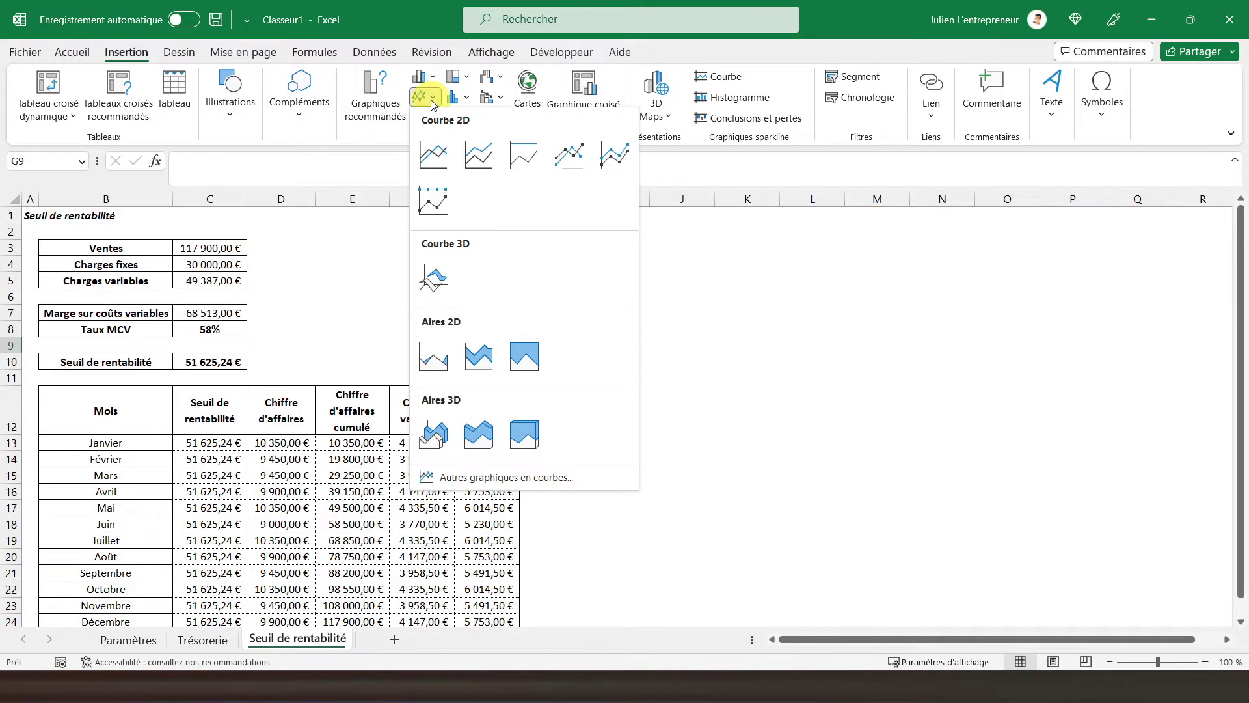
click(429, 154)
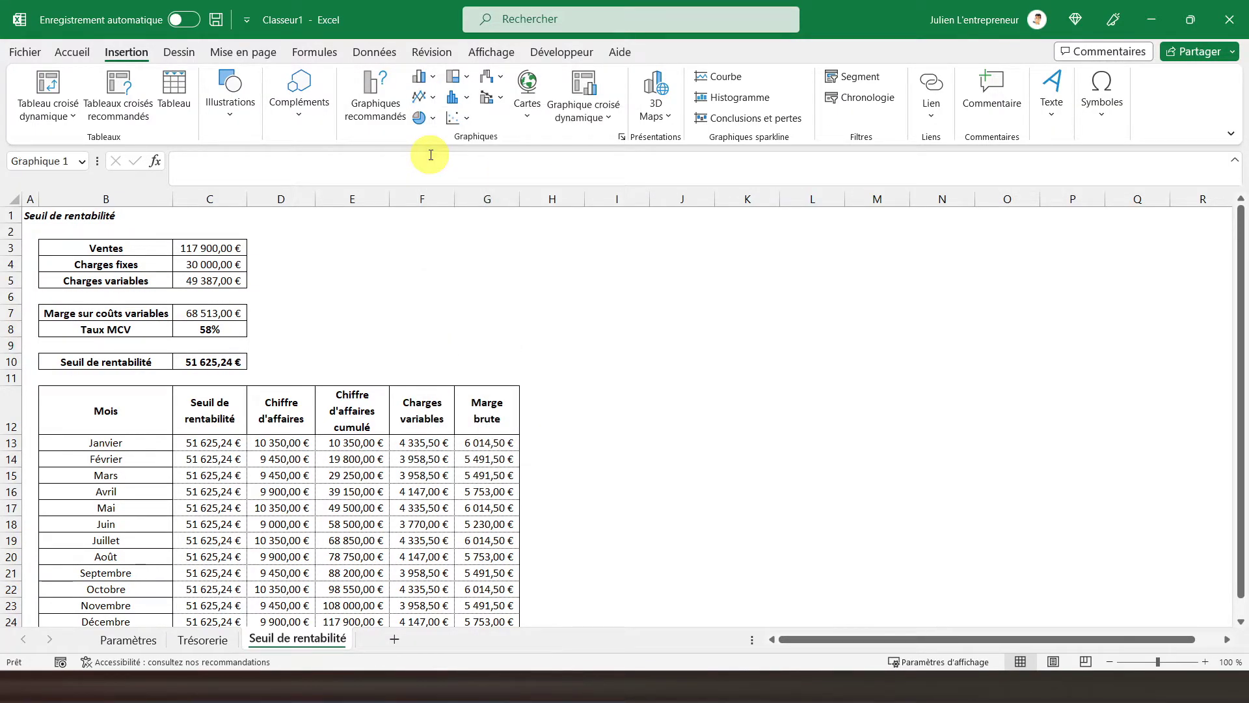
drag(549, 299, 662, 280)
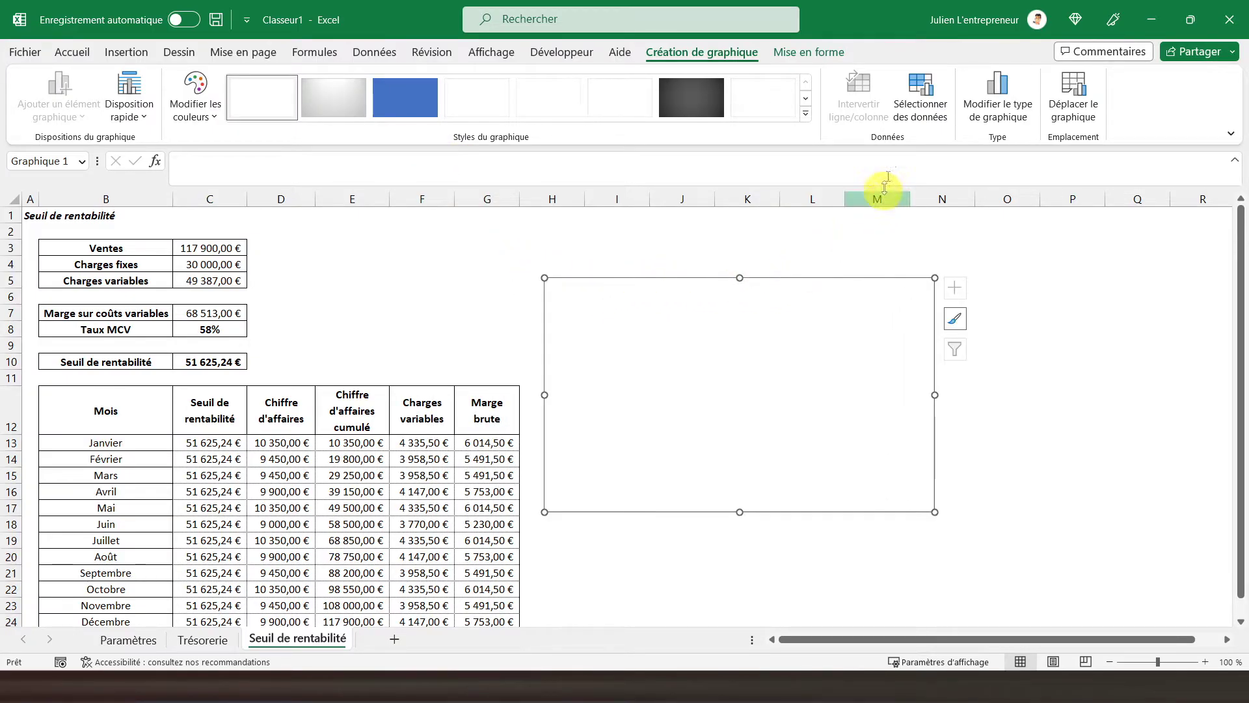
Add a data series named Seuil de rentabilité to the empty chart, using C13:C24 as its values.
click(919, 112)
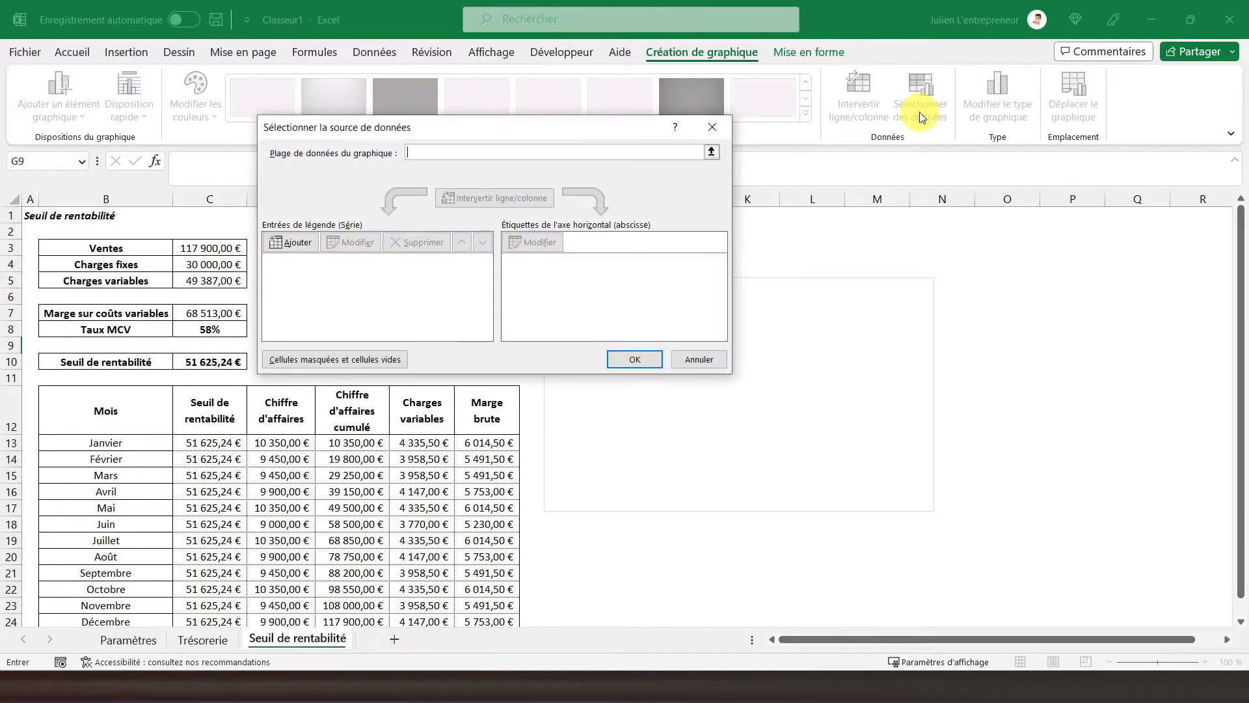
drag(558, 125, 798, 123)
click(527, 235)
click(410, 231)
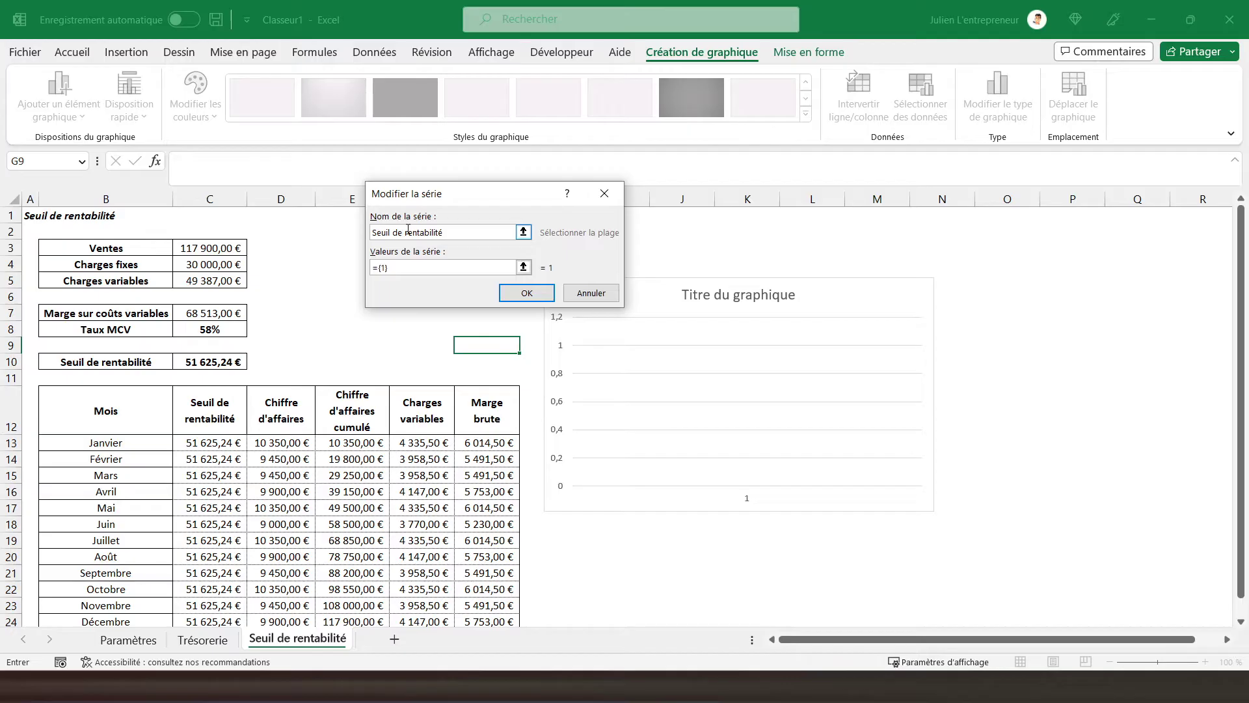
drag(404, 271, 361, 272)
key(Delete)
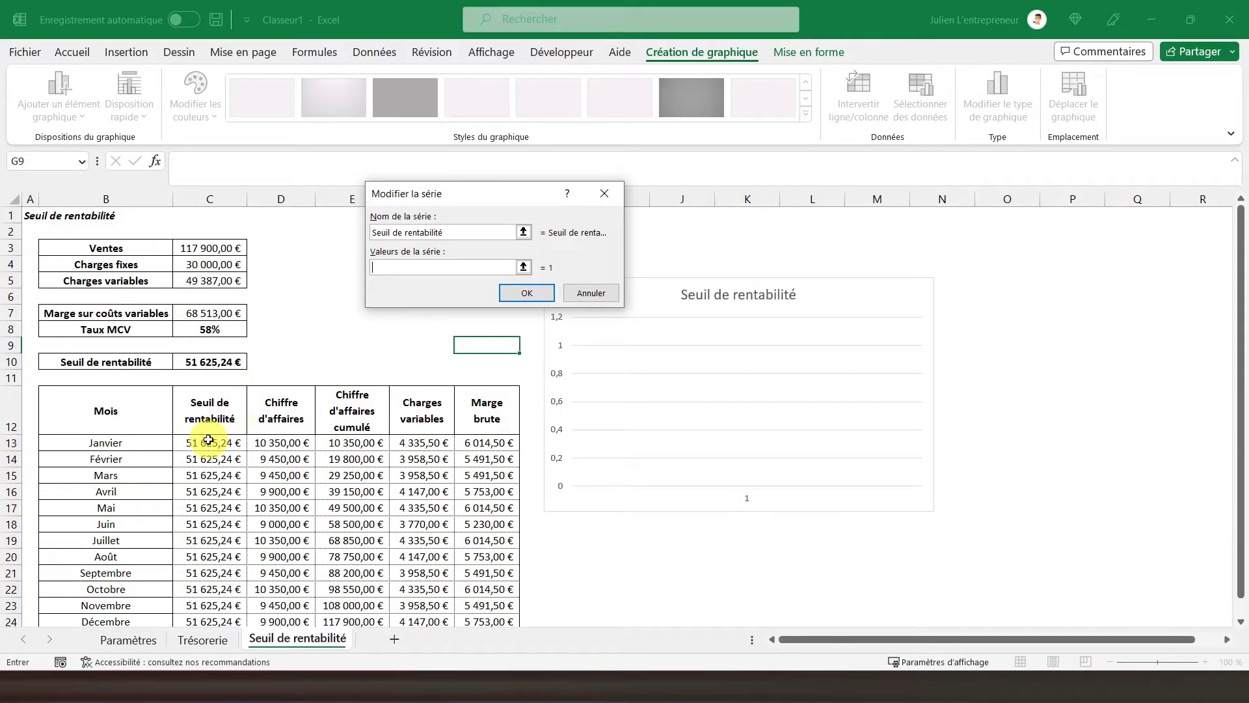
drag(207, 442, 203, 620)
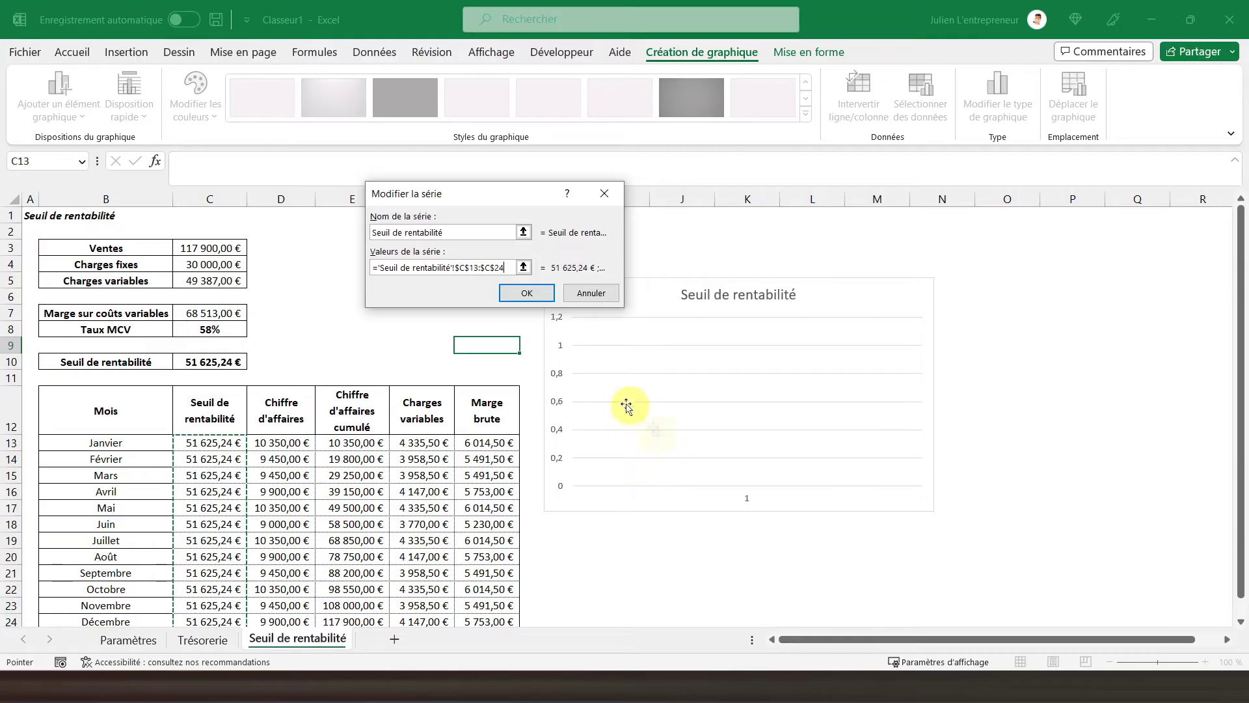
click(527, 294)
Add a second chart series named Chiffre d'affaires with the cumulative revenue cells E13:E24 as its values.
drag(878, 123, 568, 83)
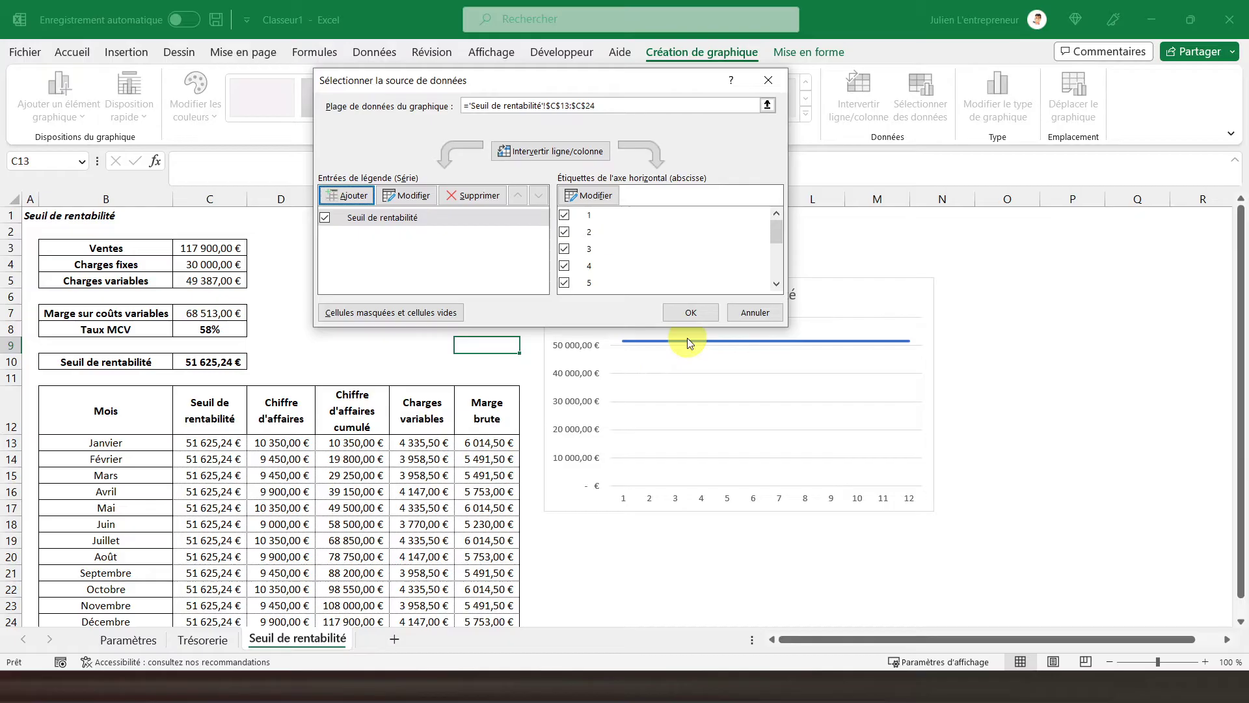
click(346, 197)
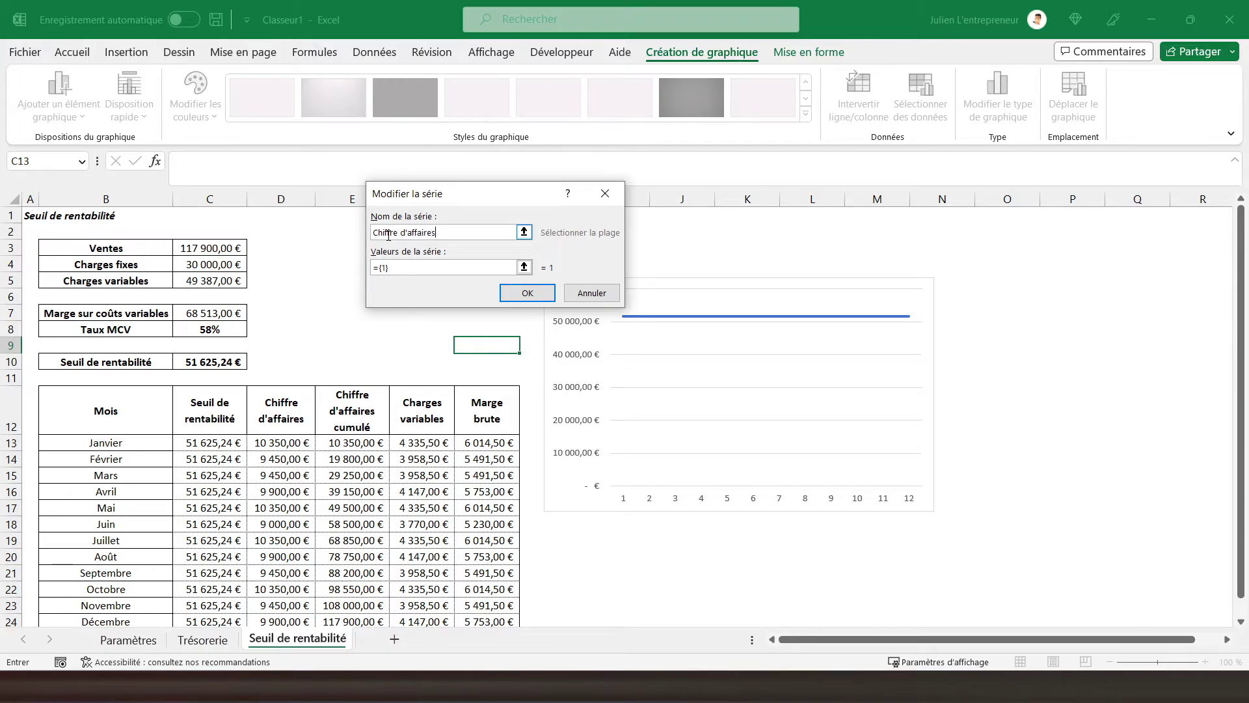
drag(390, 268, 349, 268)
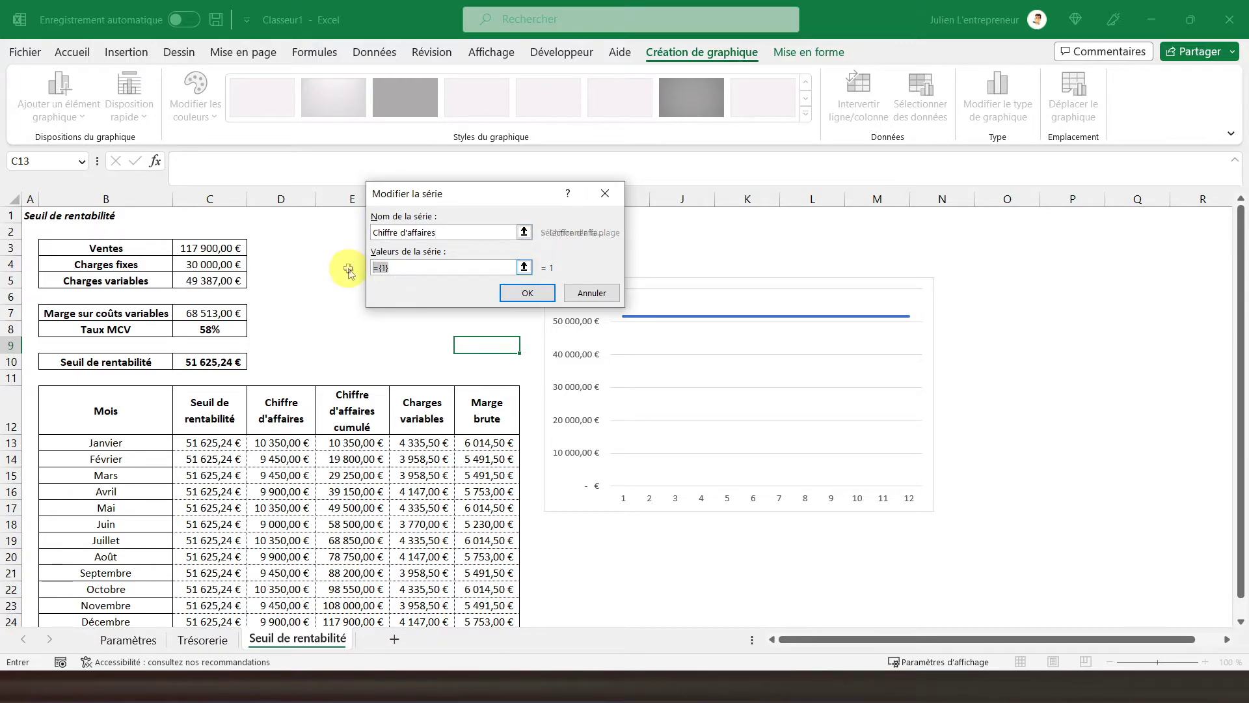
key(BackSpace)
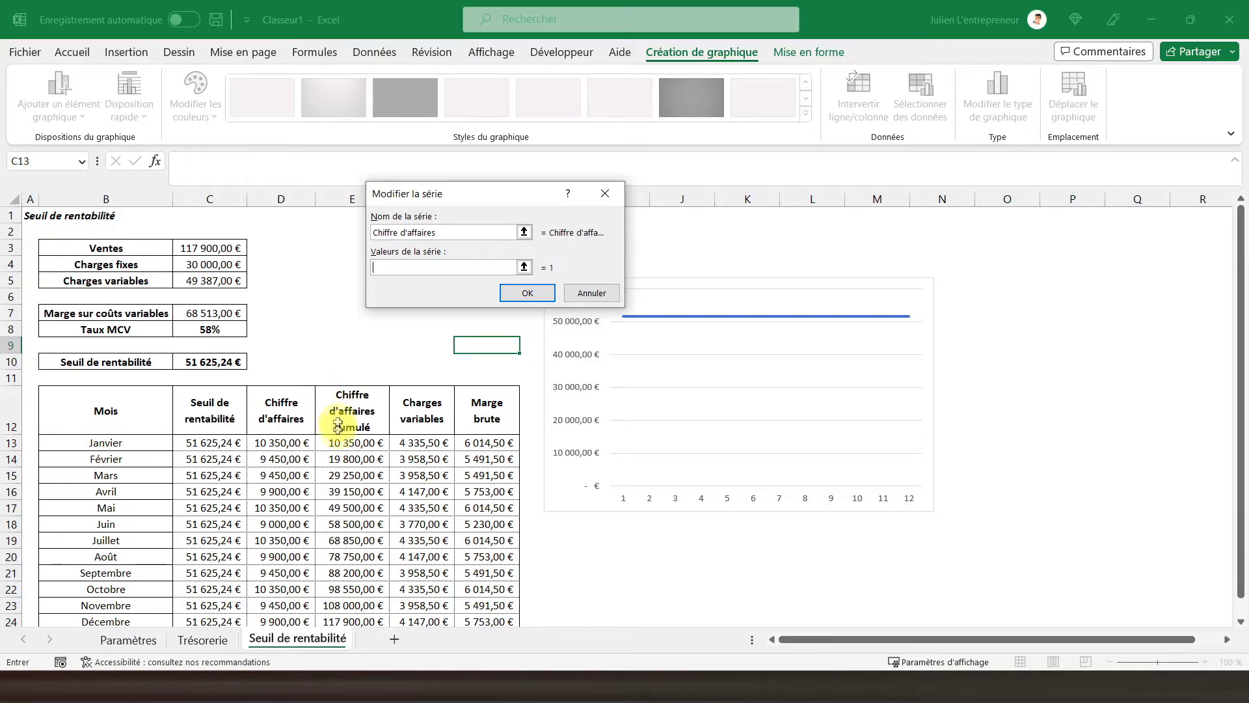
drag(337, 442, 337, 482)
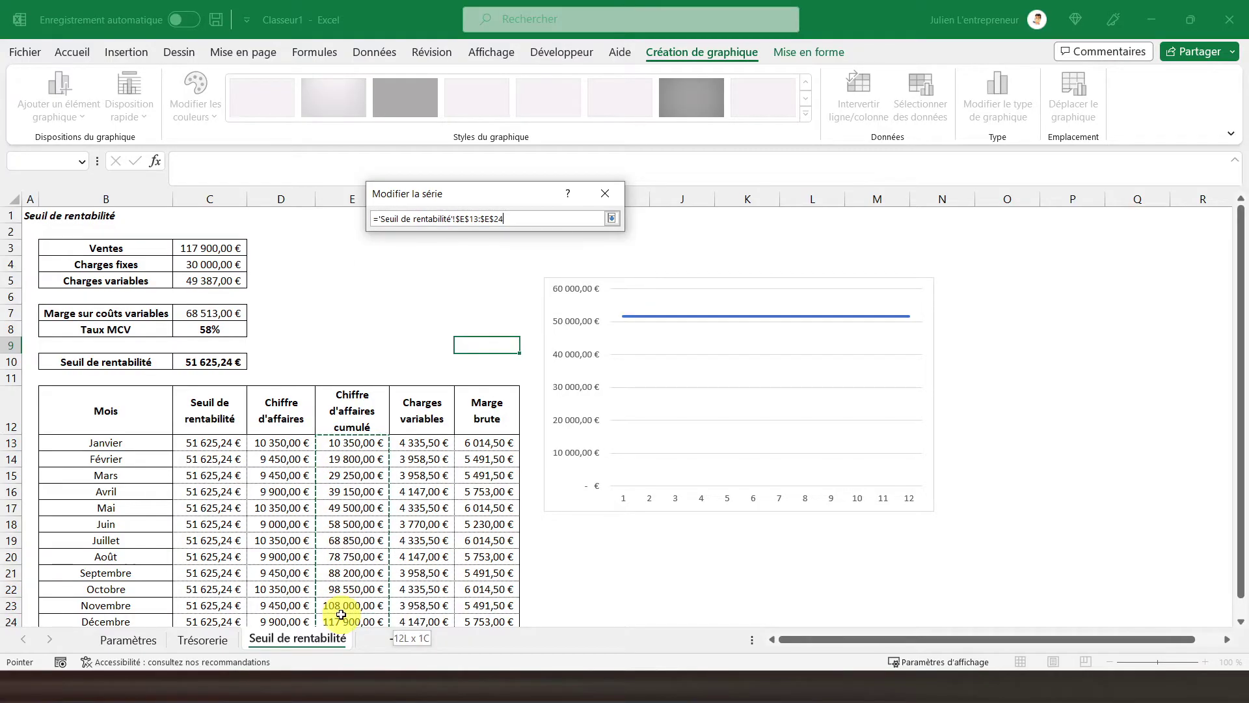
drag(341, 615, 341, 615)
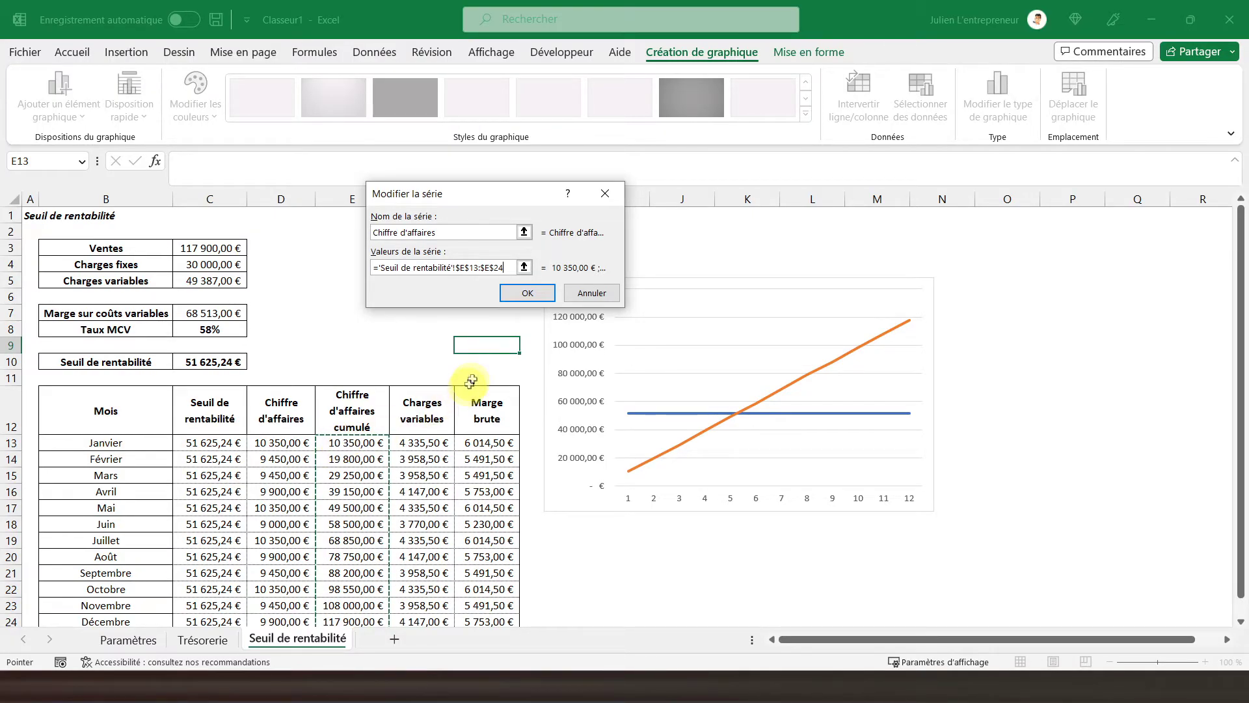
click(527, 294)
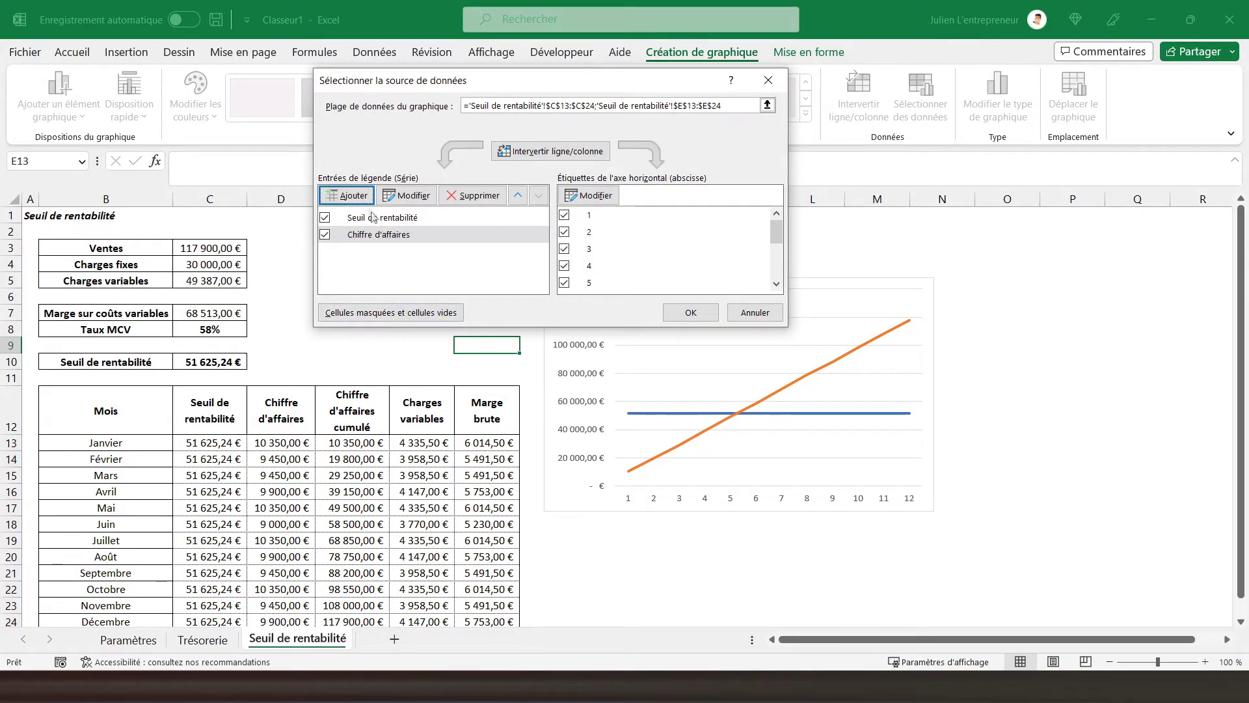
Use the months in B13:B24 as the horizontal axis labels and confirm the chart's data source.
click(589, 195)
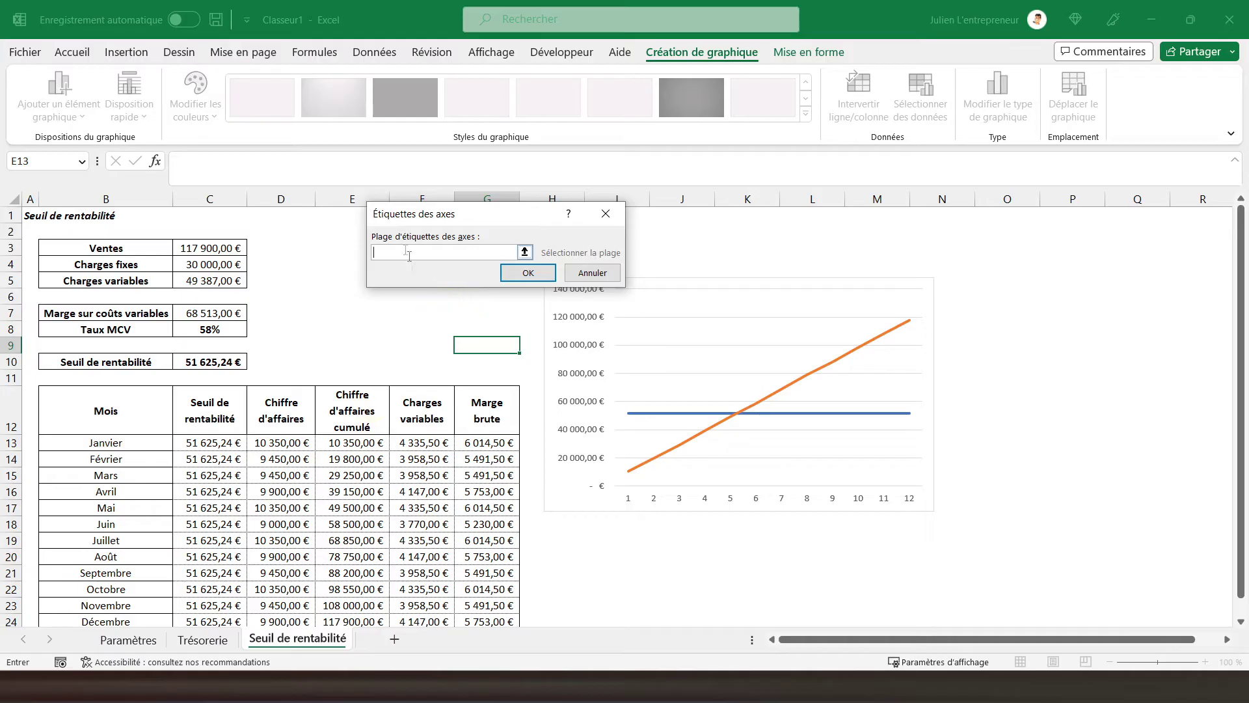
drag(111, 443, 123, 619)
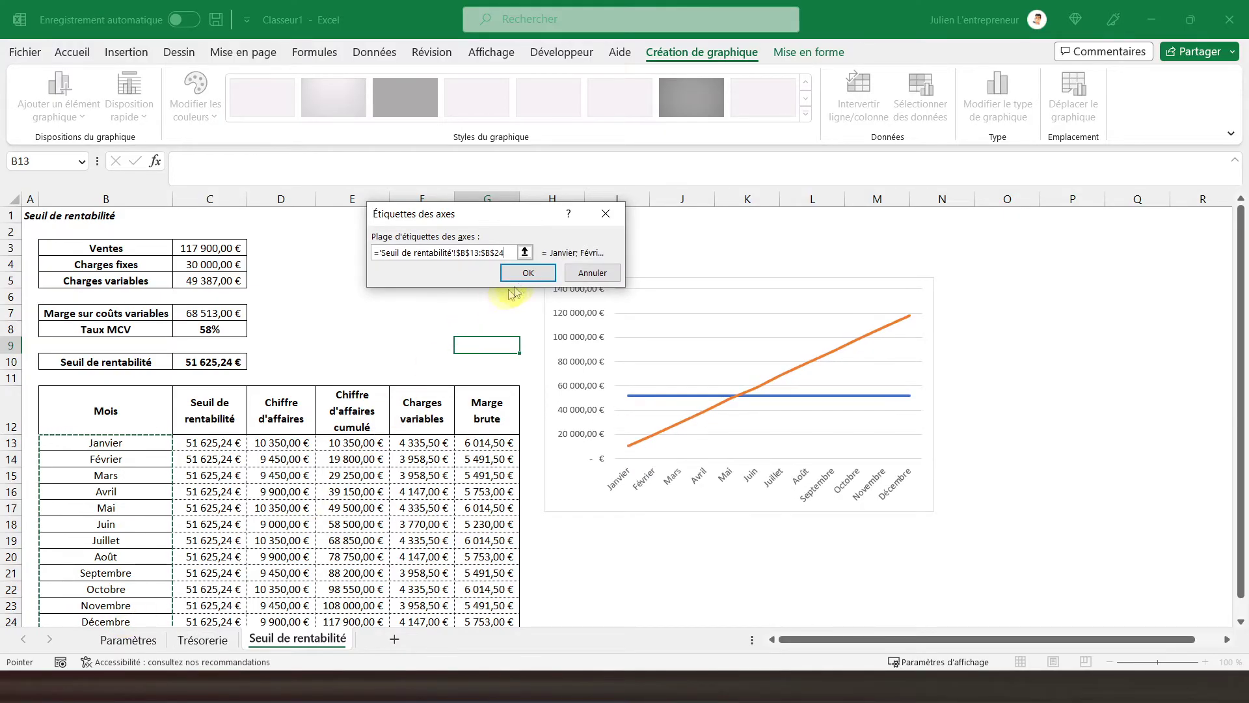
click(527, 273)
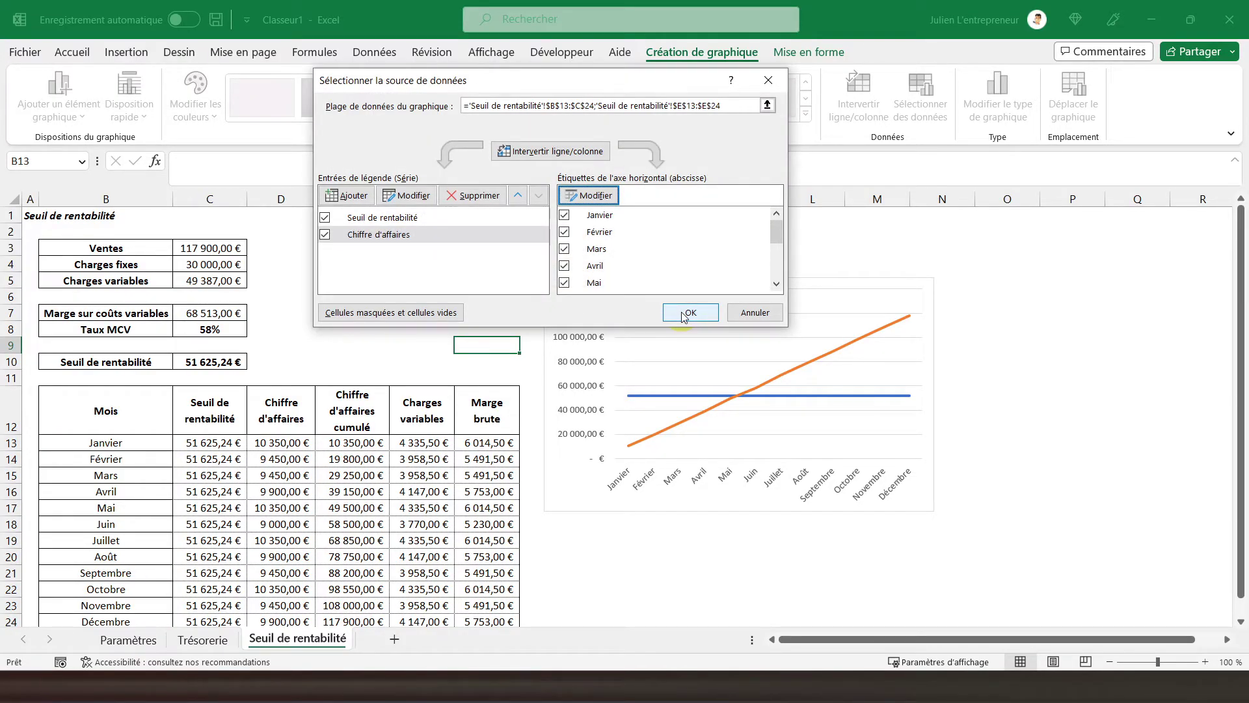
click(683, 314)
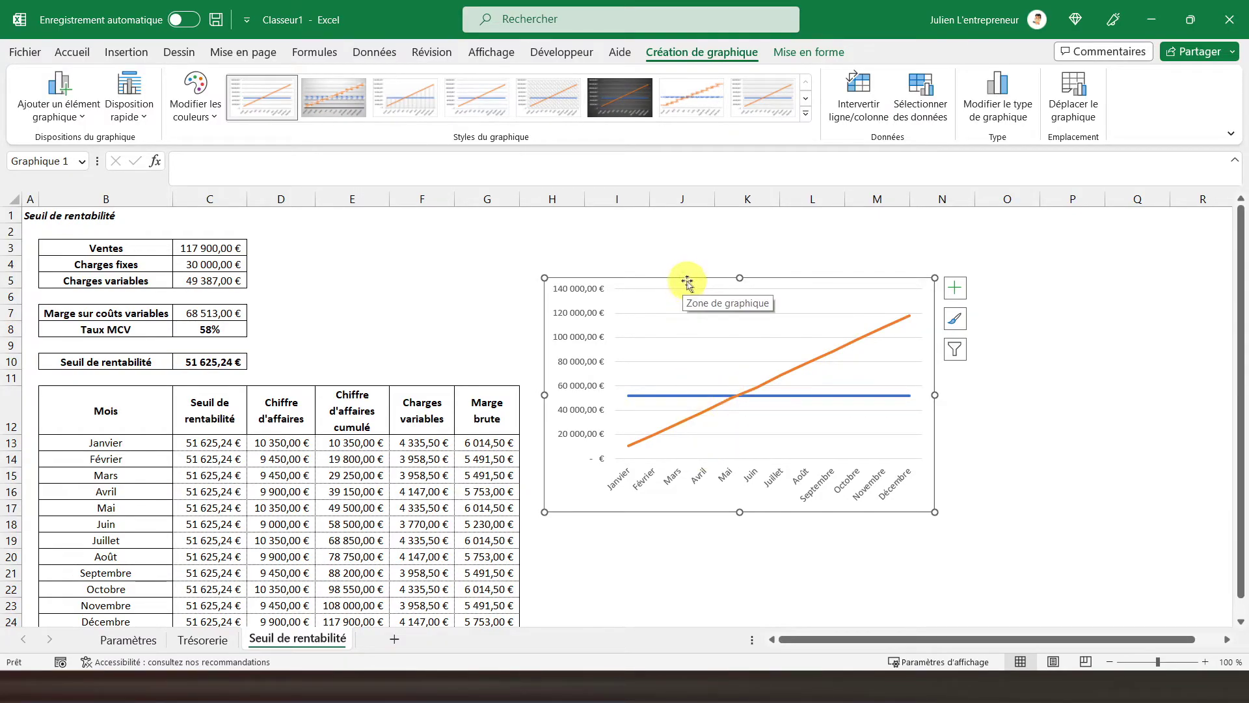
Move the chart close to the monthly table and enlarge it to span about columns H to O, rows 3 to 22.
drag(688, 278, 669, 242)
drag(921, 471, 988, 587)
scroll(838, 496, up, 1)
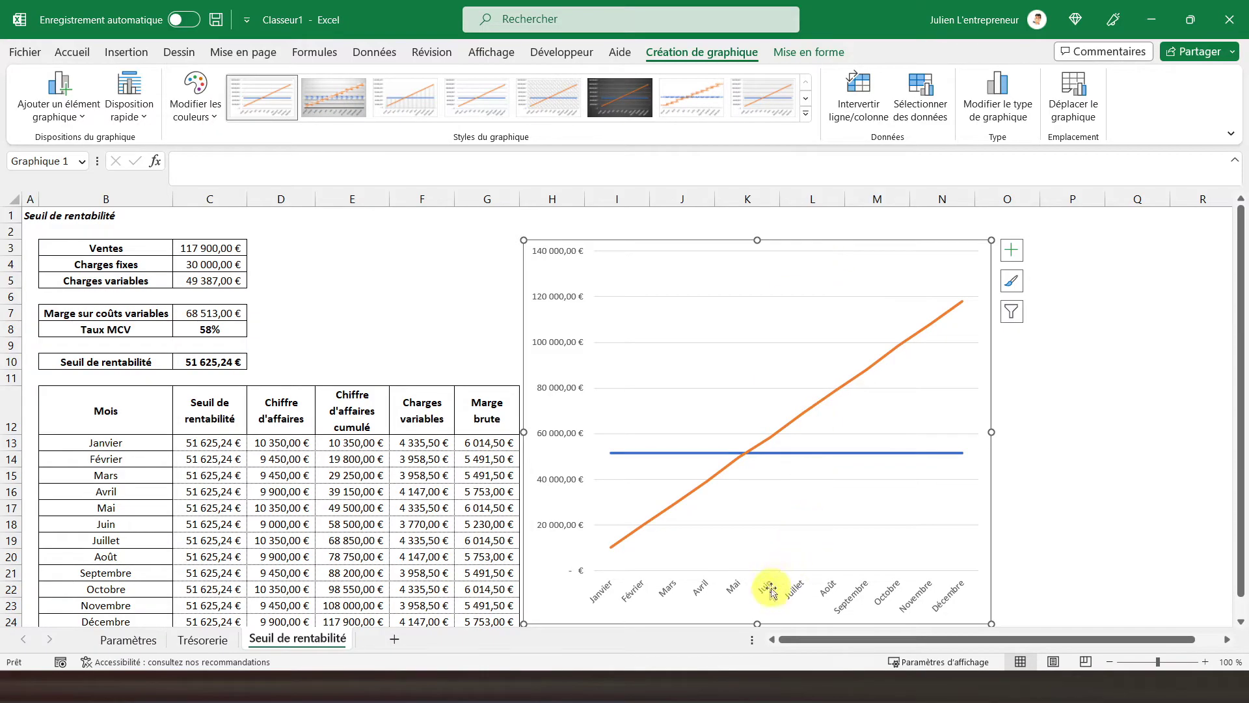
drag(757, 624, 755, 581)
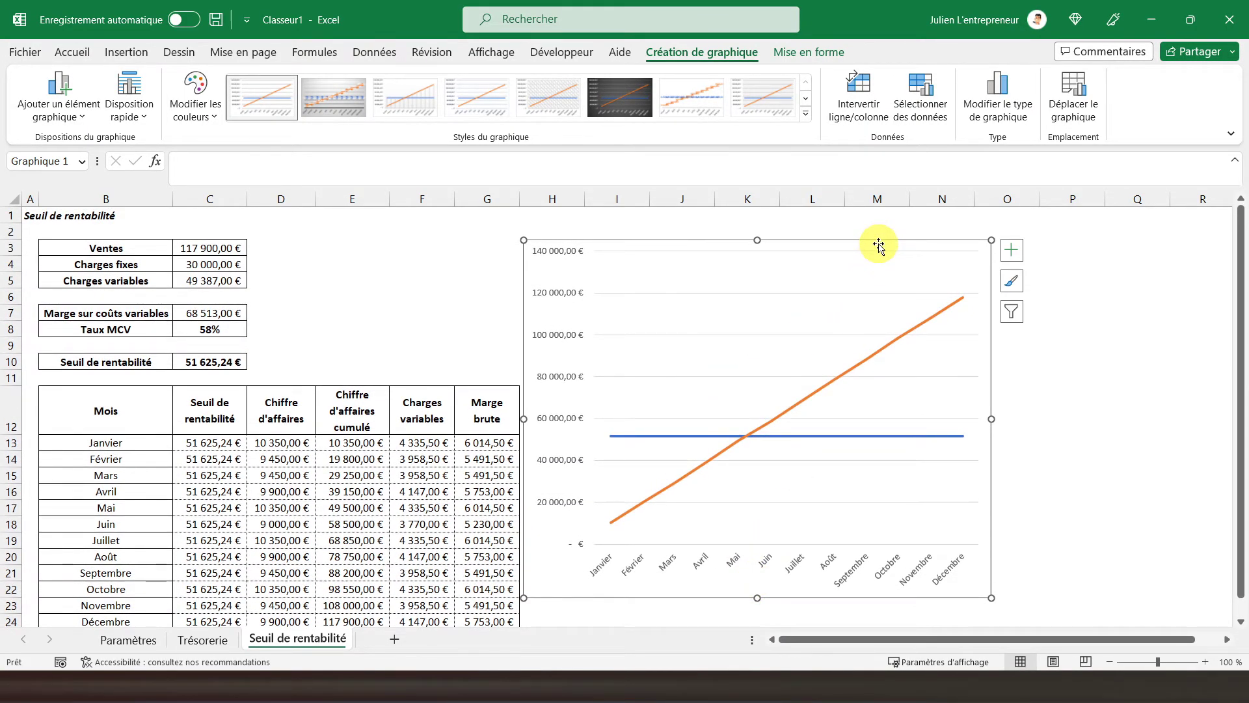
Format the Chiffre d'affaires line as solid green with a width of 3.5 pt.
double_click(875, 246)
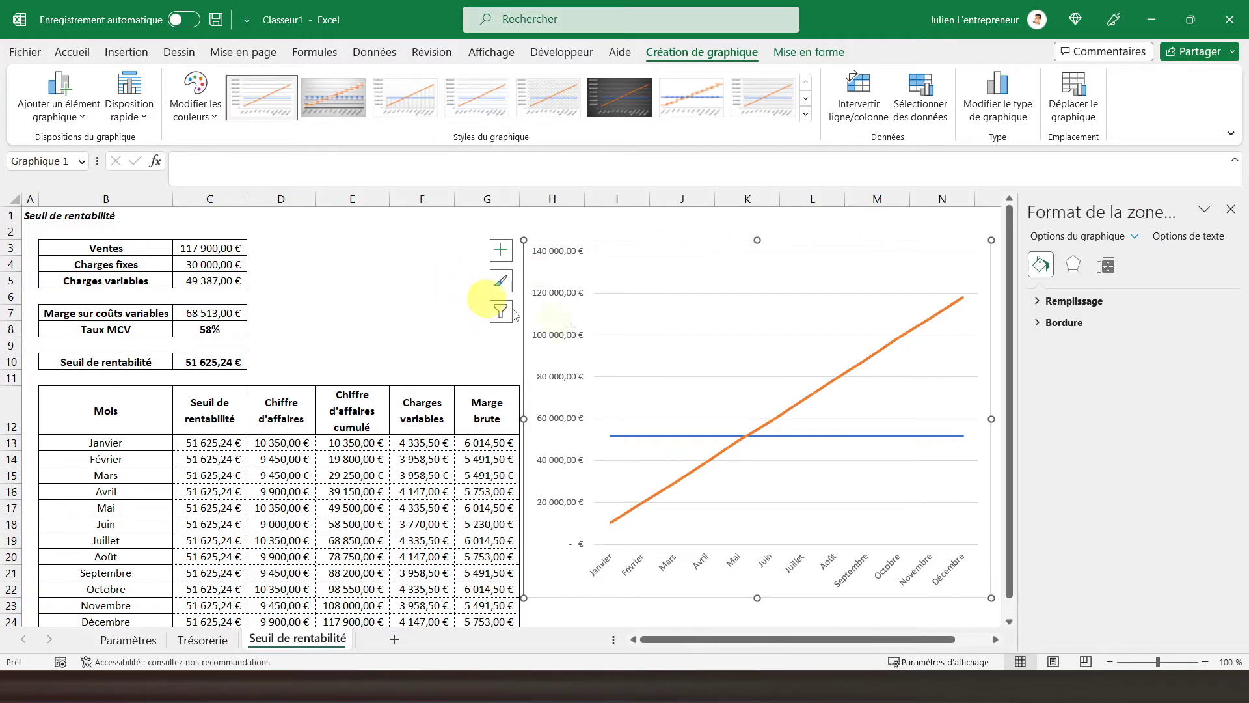
click(816, 384)
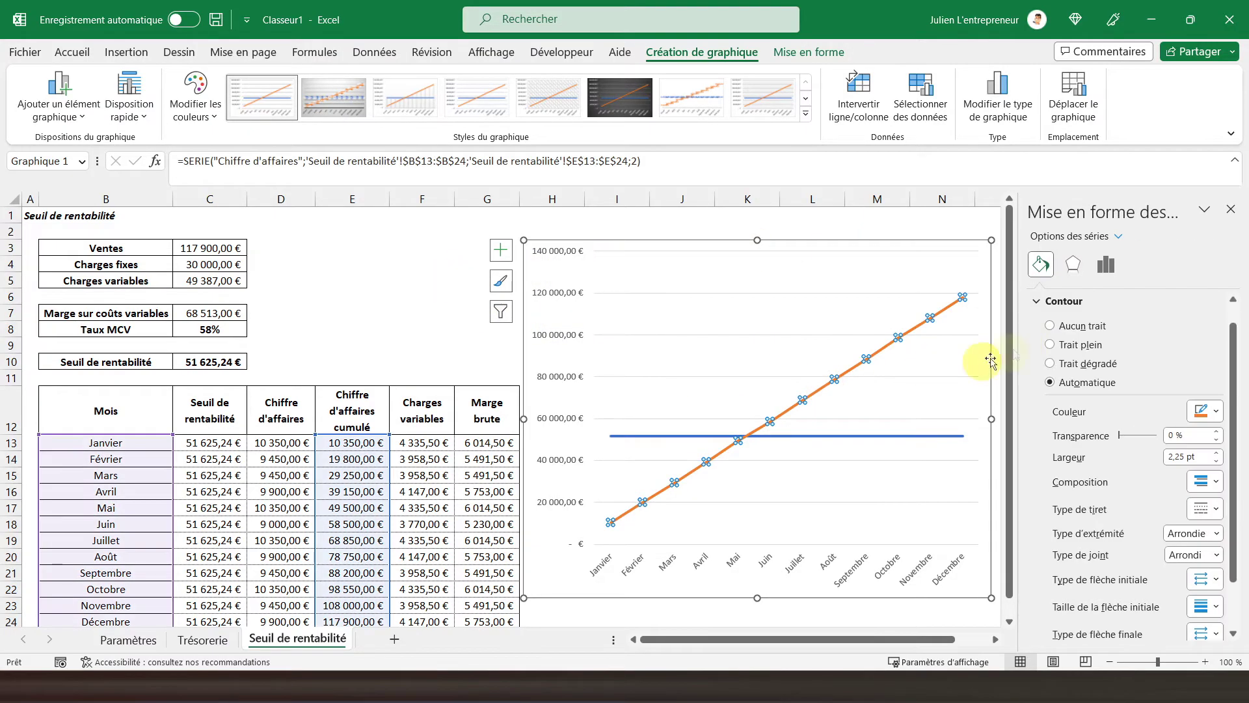
click(1202, 413)
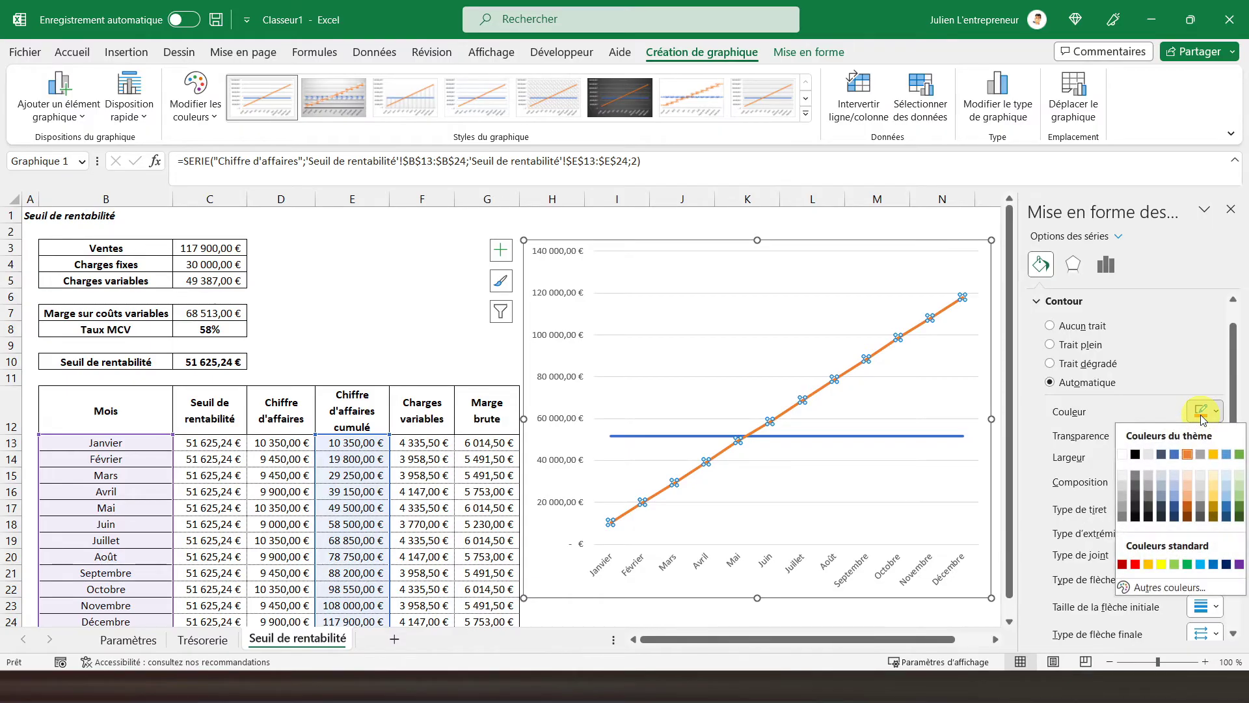
click(1186, 565)
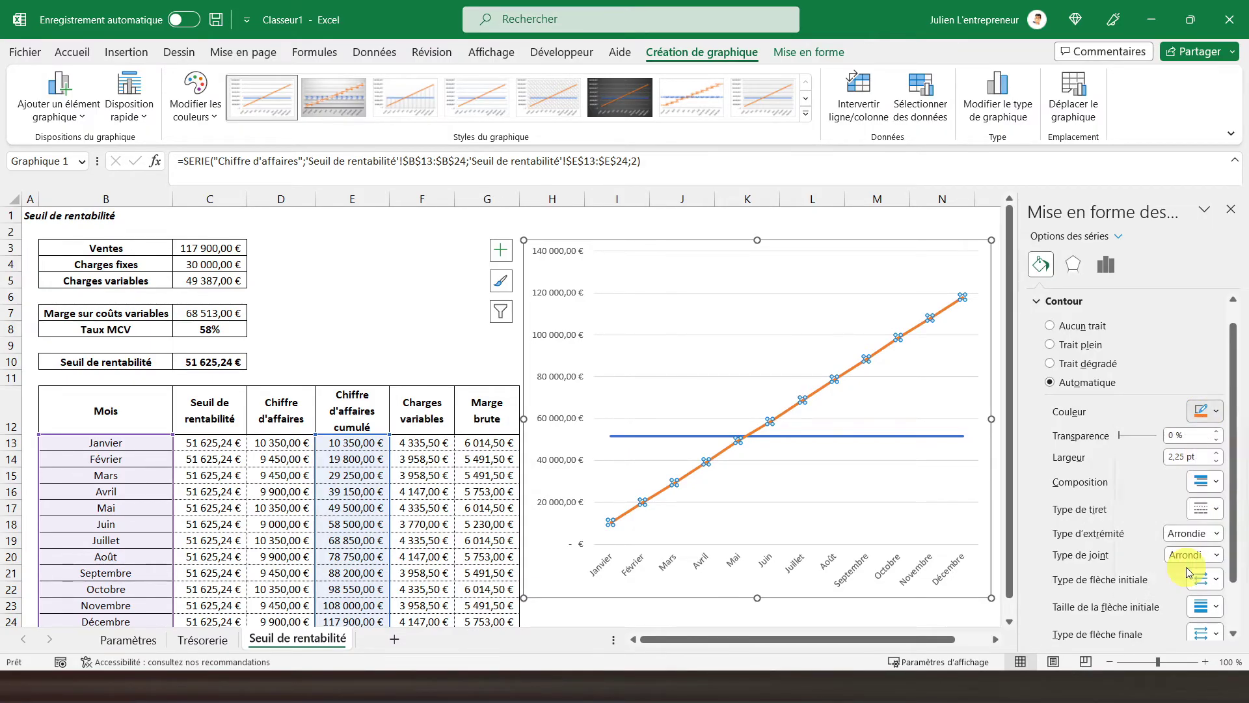
click(1217, 453)
click(1217, 453)
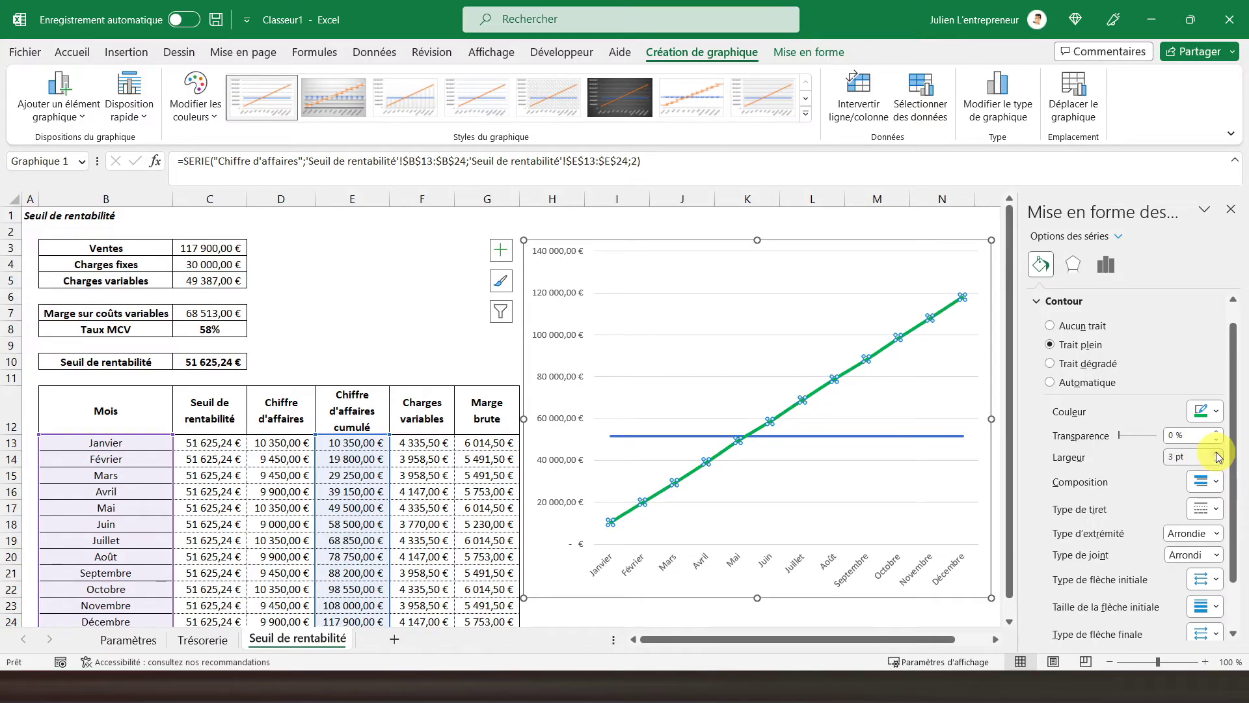
click(1217, 453)
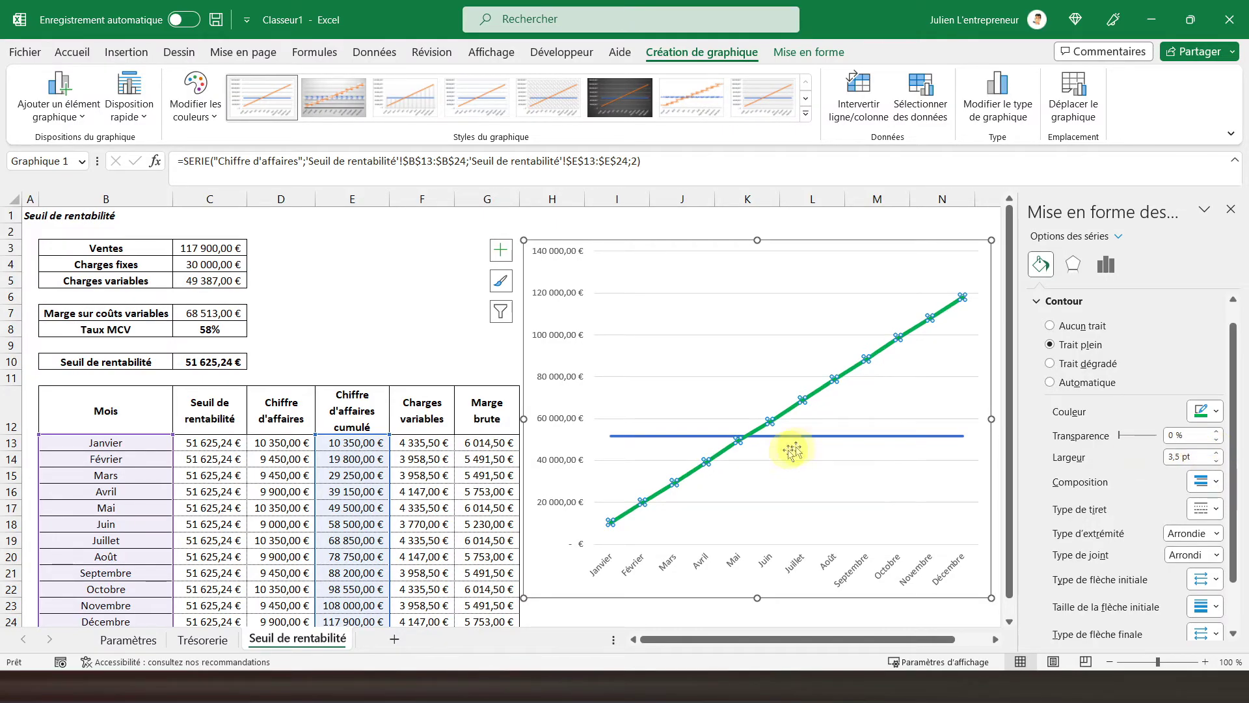
Format the Seuil de rentabilité line as solid red with a width of 3.75 pt and close the formatting options.
click(809, 440)
click(810, 441)
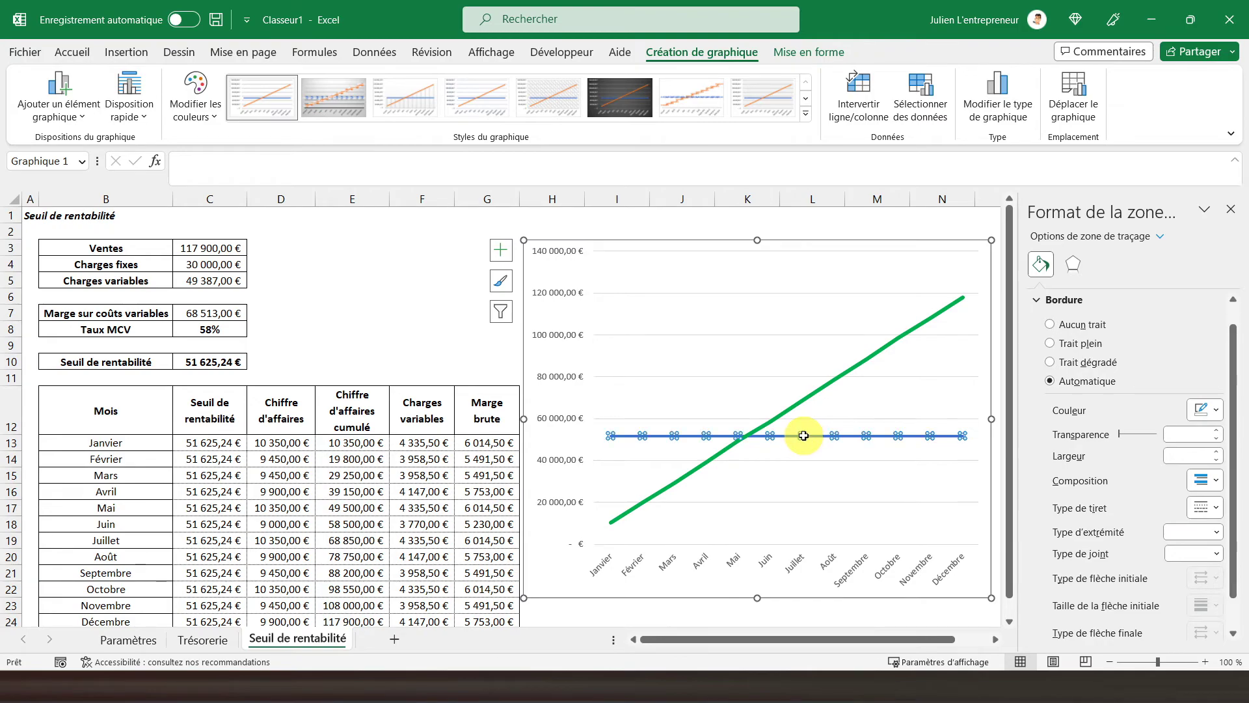
click(1217, 412)
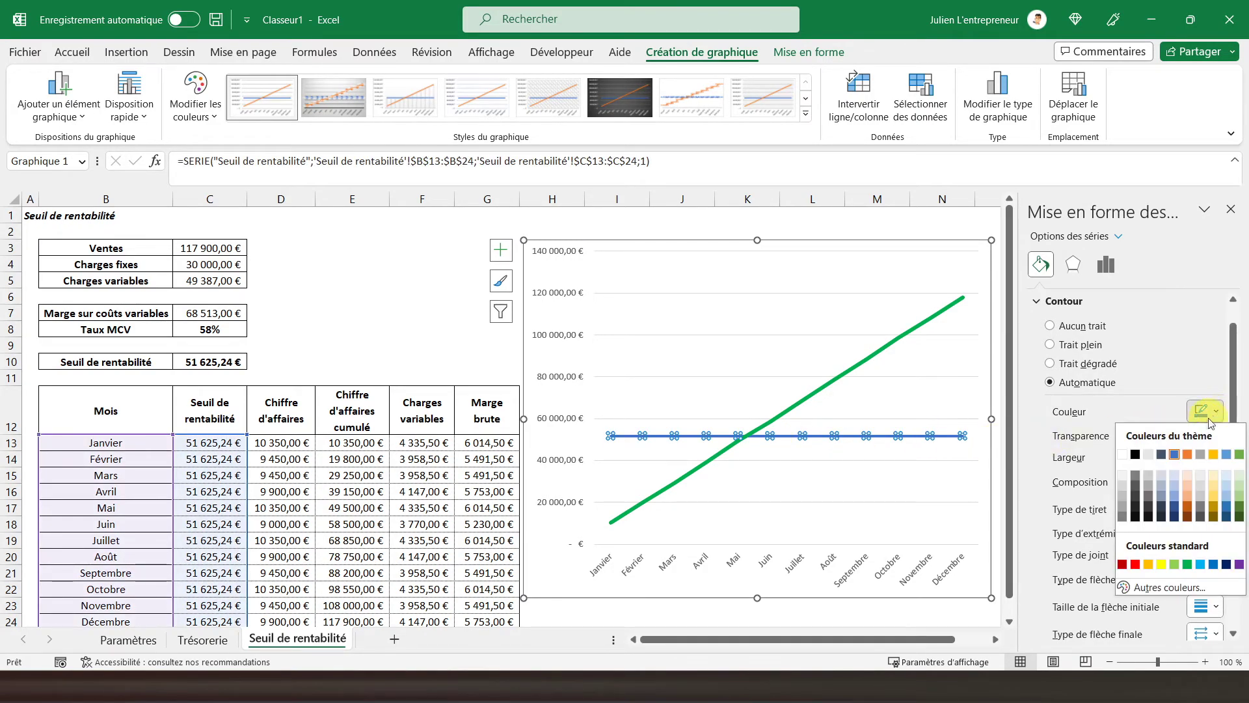
click(1135, 563)
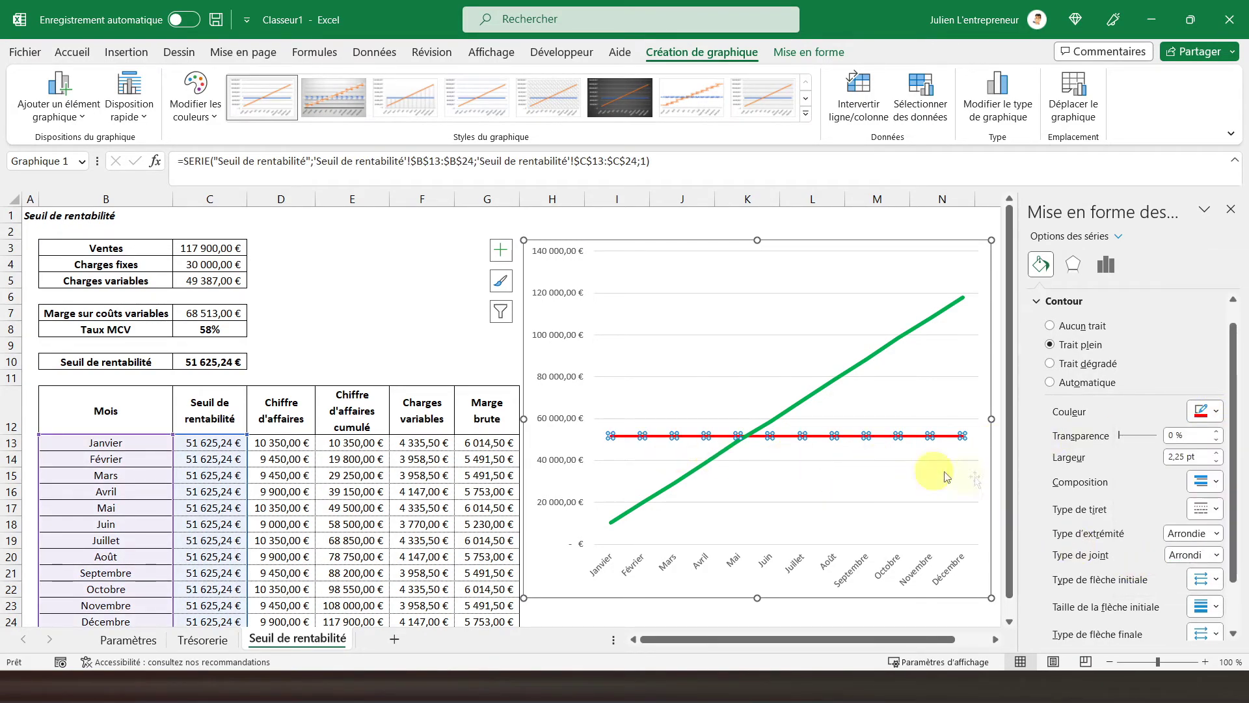
click(1218, 455)
click(1218, 455)
click(1218, 455)
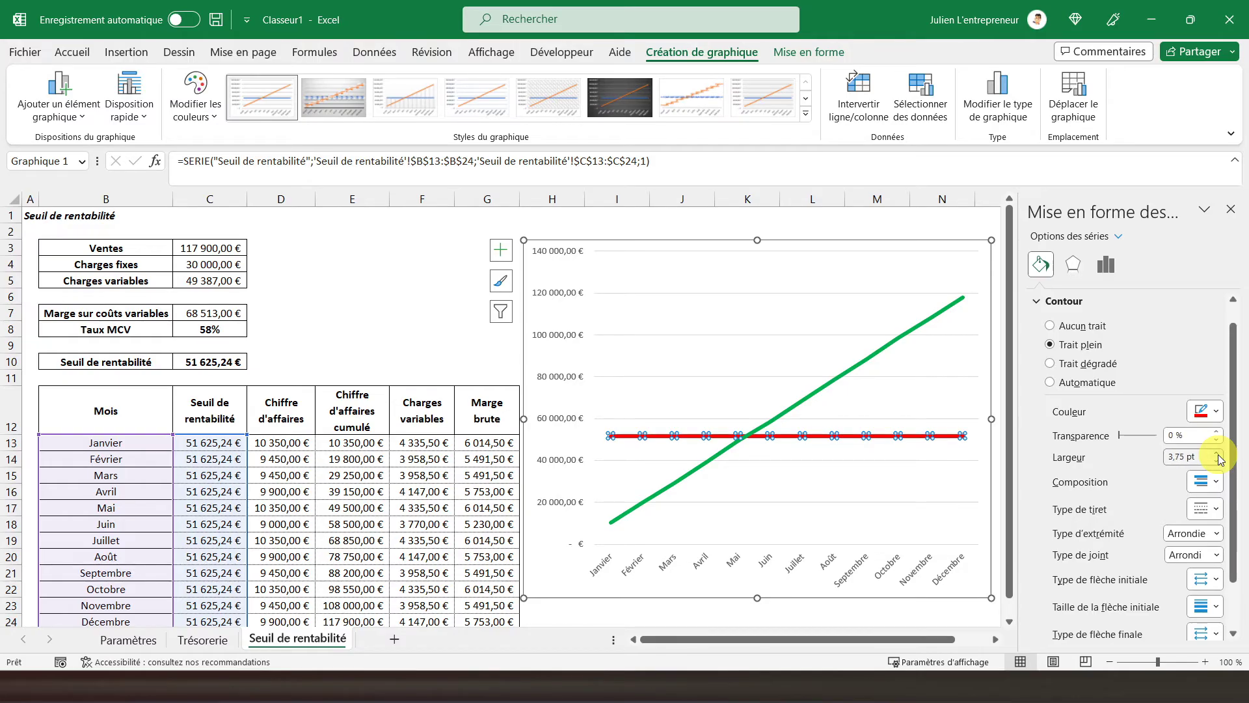
click(421, 339)
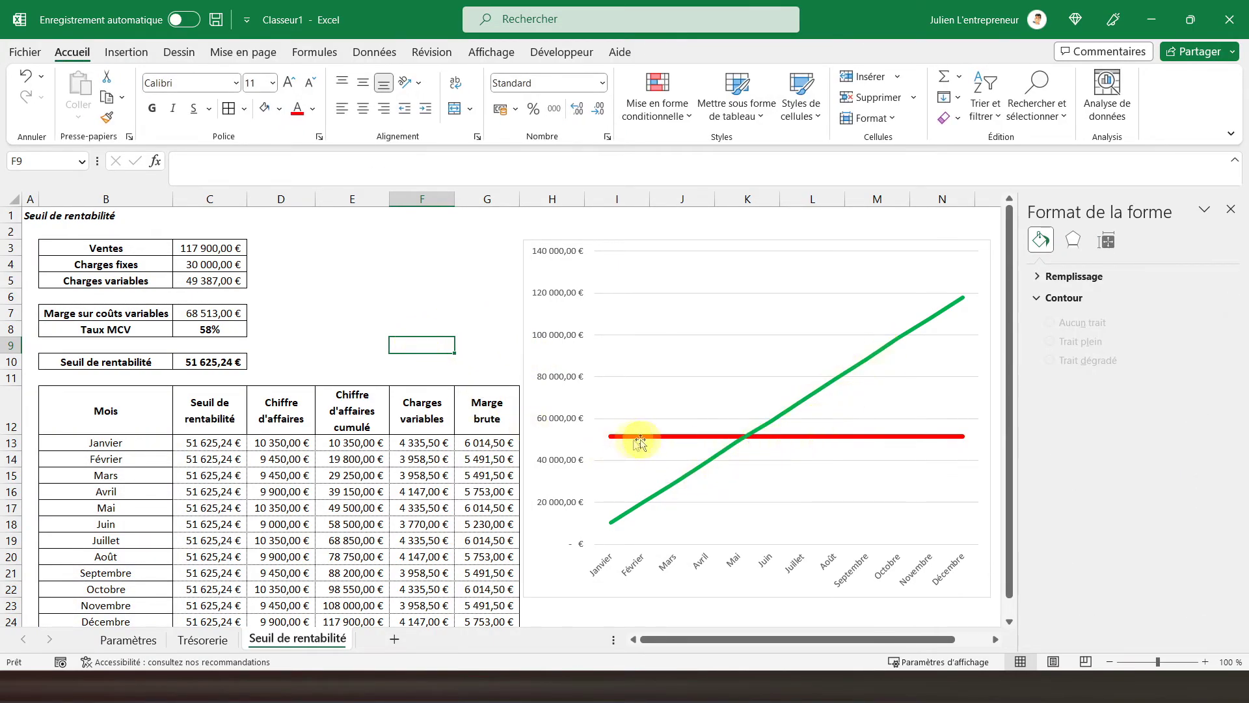
click(1231, 210)
Apply the third quick layout to the chart, with a title above and a legend below the plot.
click(529, 300)
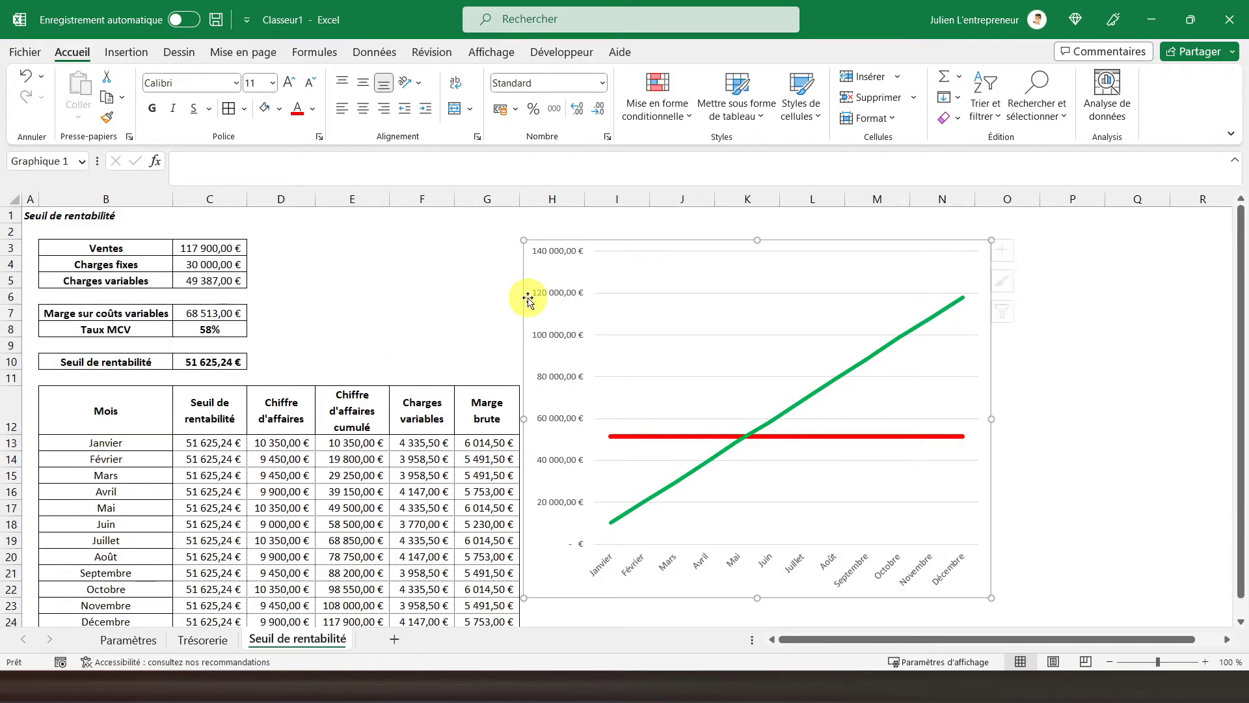
click(697, 50)
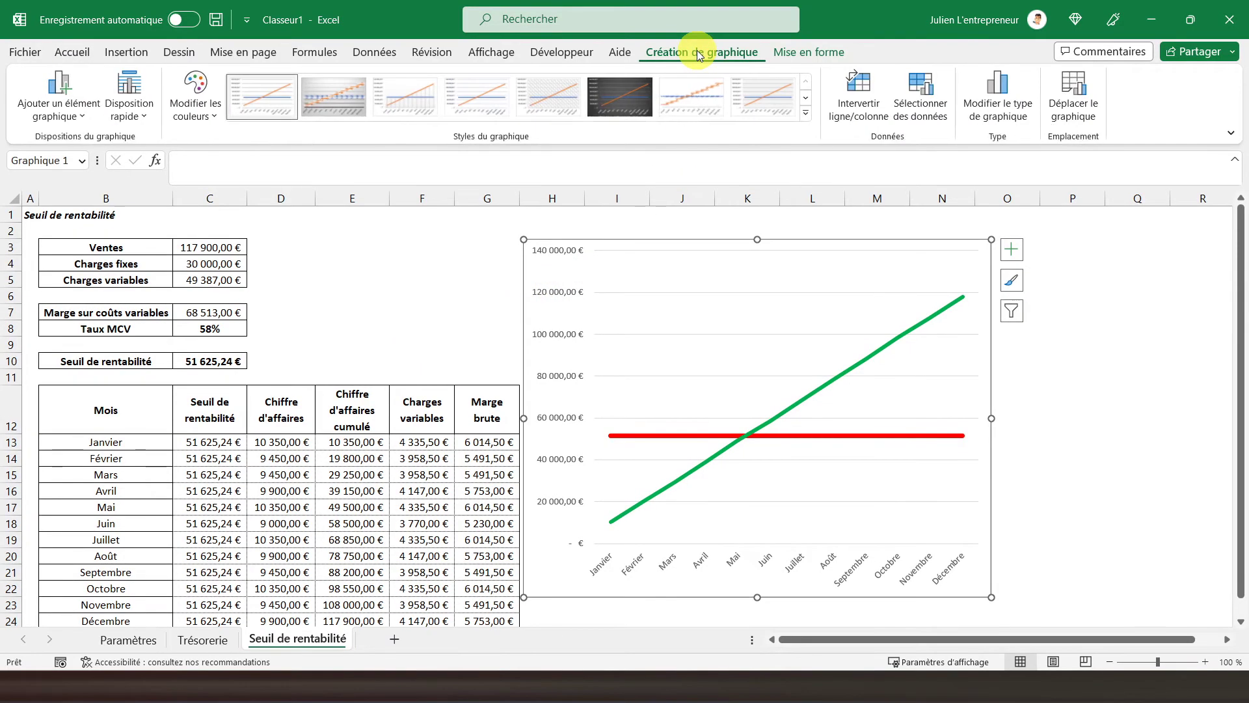
click(138, 116)
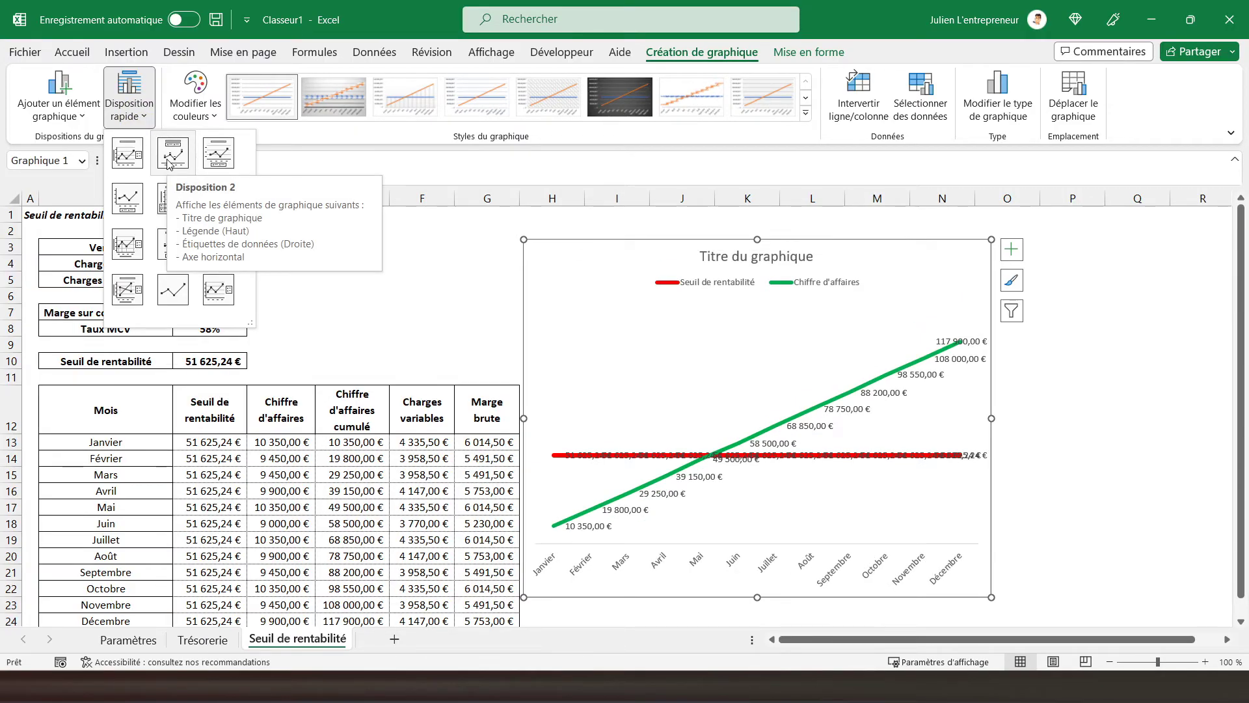
click(216, 156)
Replace the chart's placeholder title with Représentation graphique.
click(781, 257)
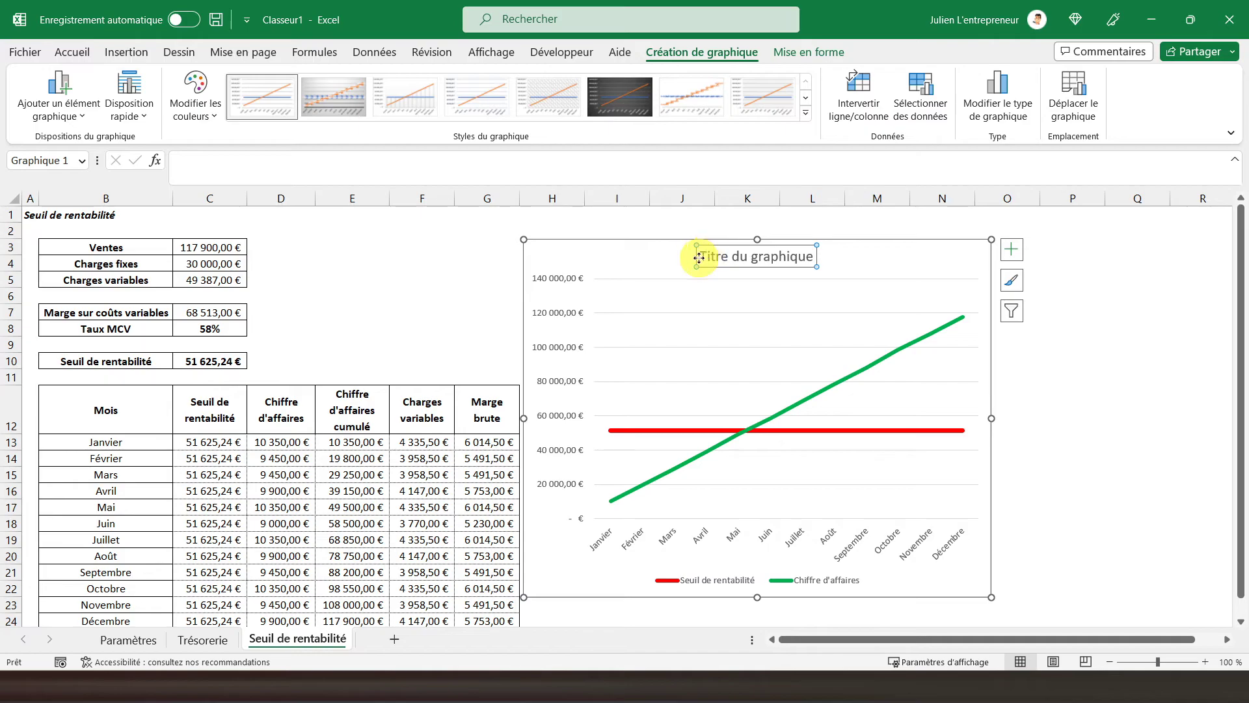
drag(702, 257, 815, 257)
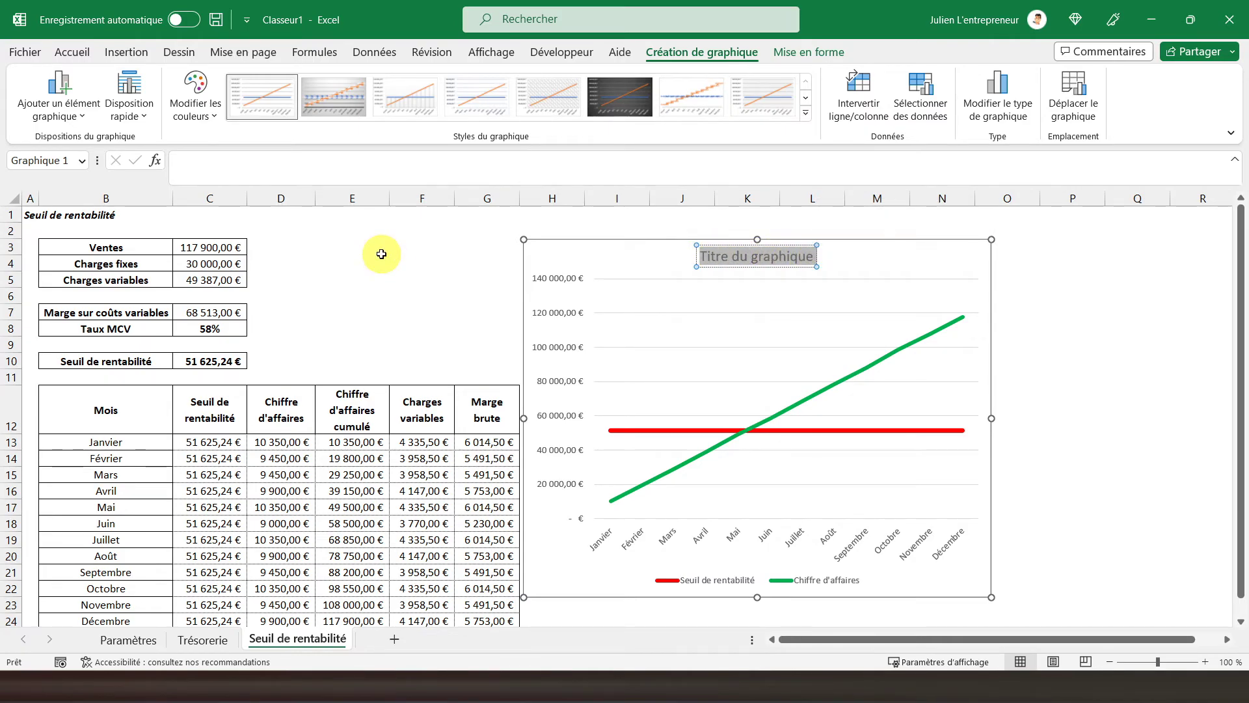
text(Représentation graphique)
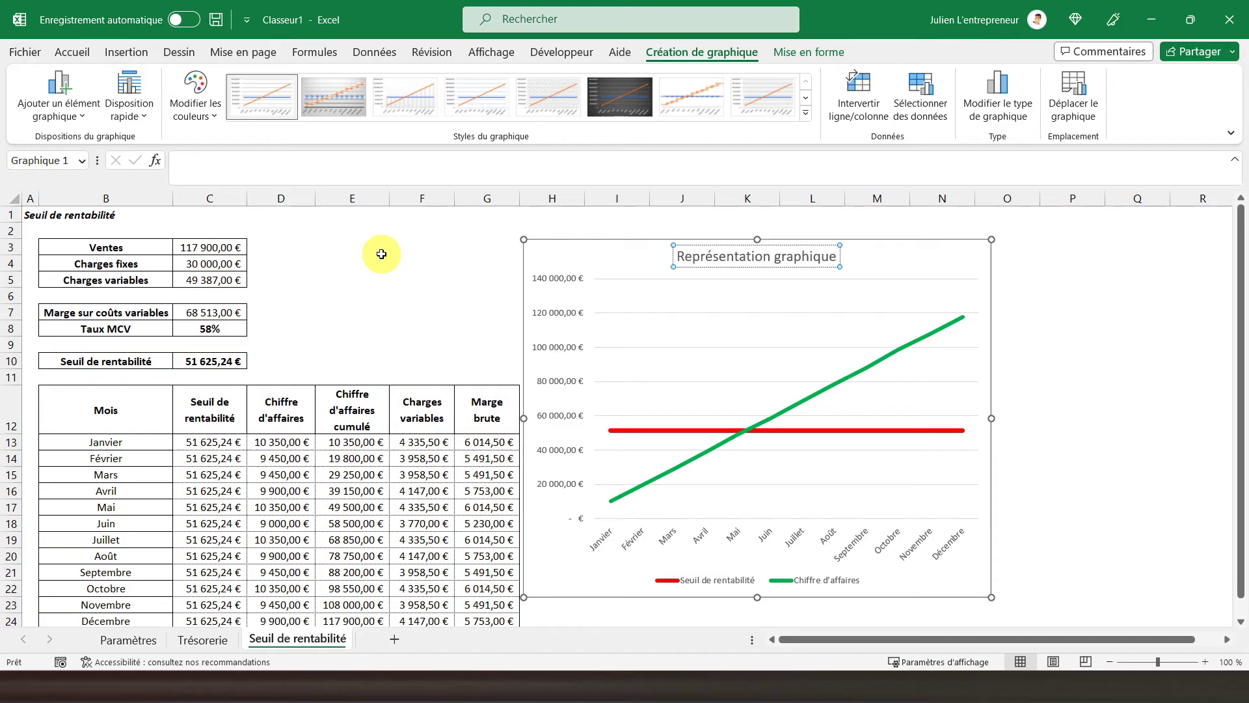
click(432, 278)
Make the chart title Représentation graphique bold.
click(694, 257)
click(694, 258)
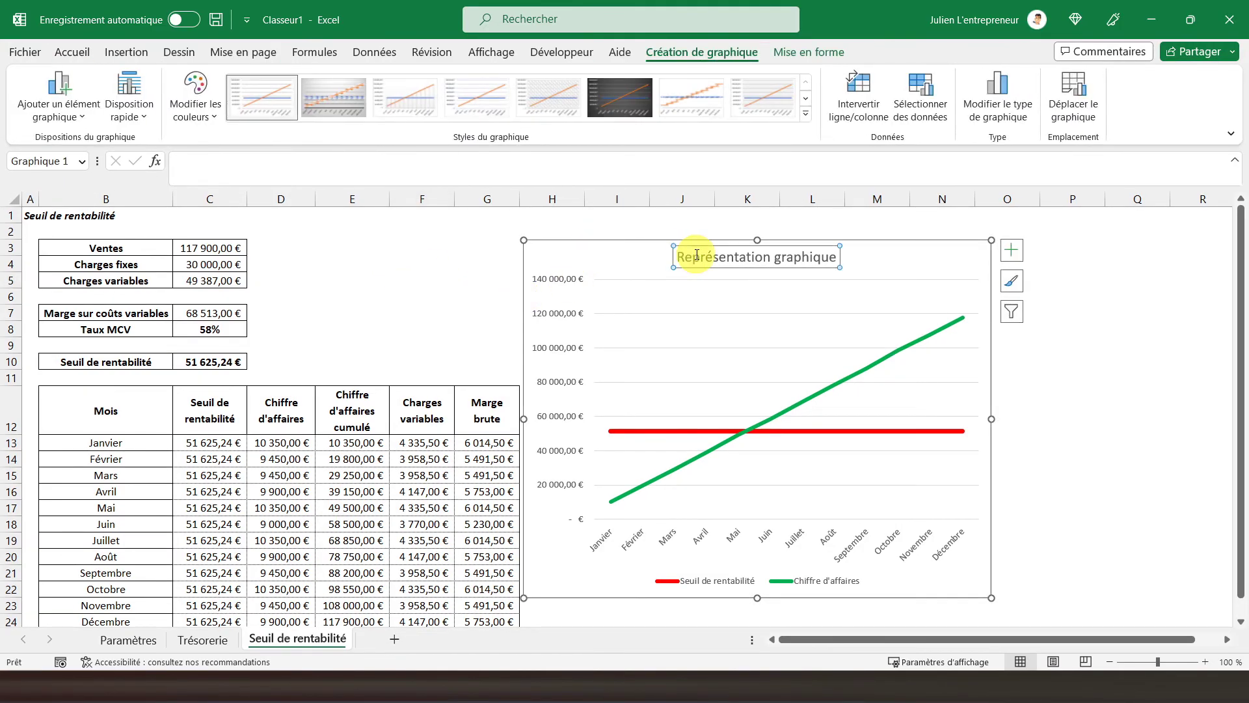
click(77, 57)
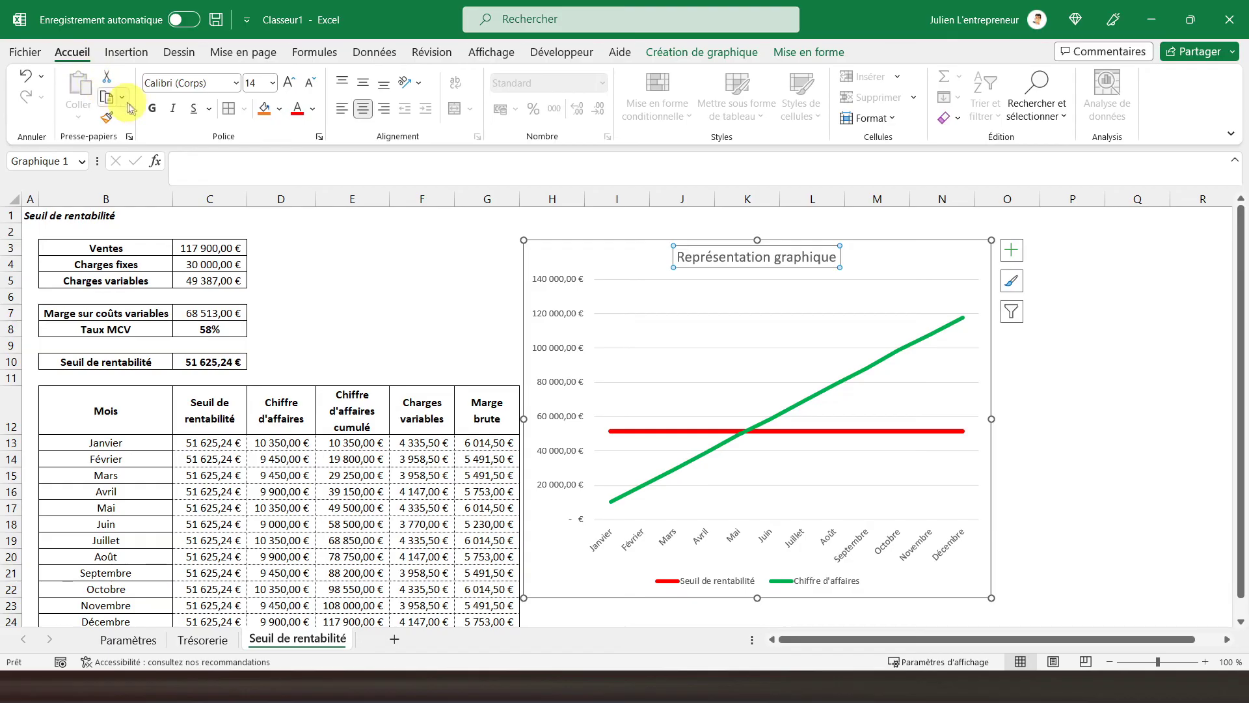
click(149, 108)
click(431, 284)
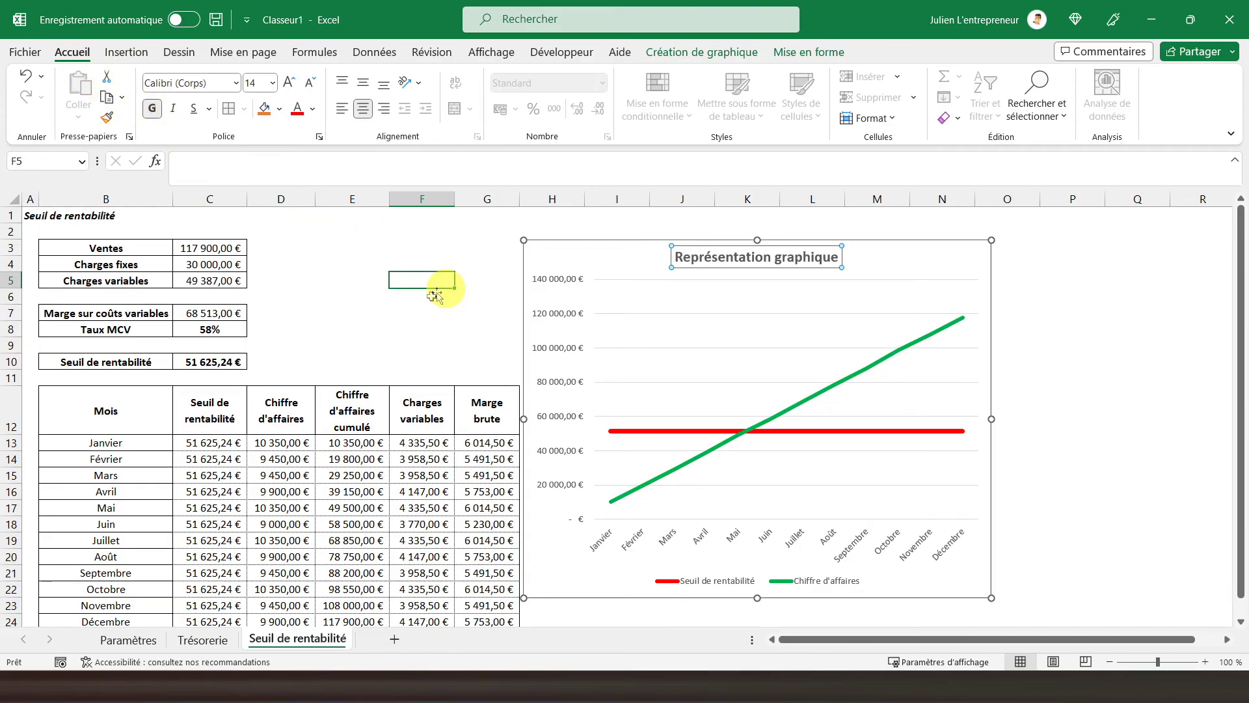
Shift the chart slightly away from the monthly table and give the chart area a black outline 1½ pt thick.
drag(602, 247, 626, 238)
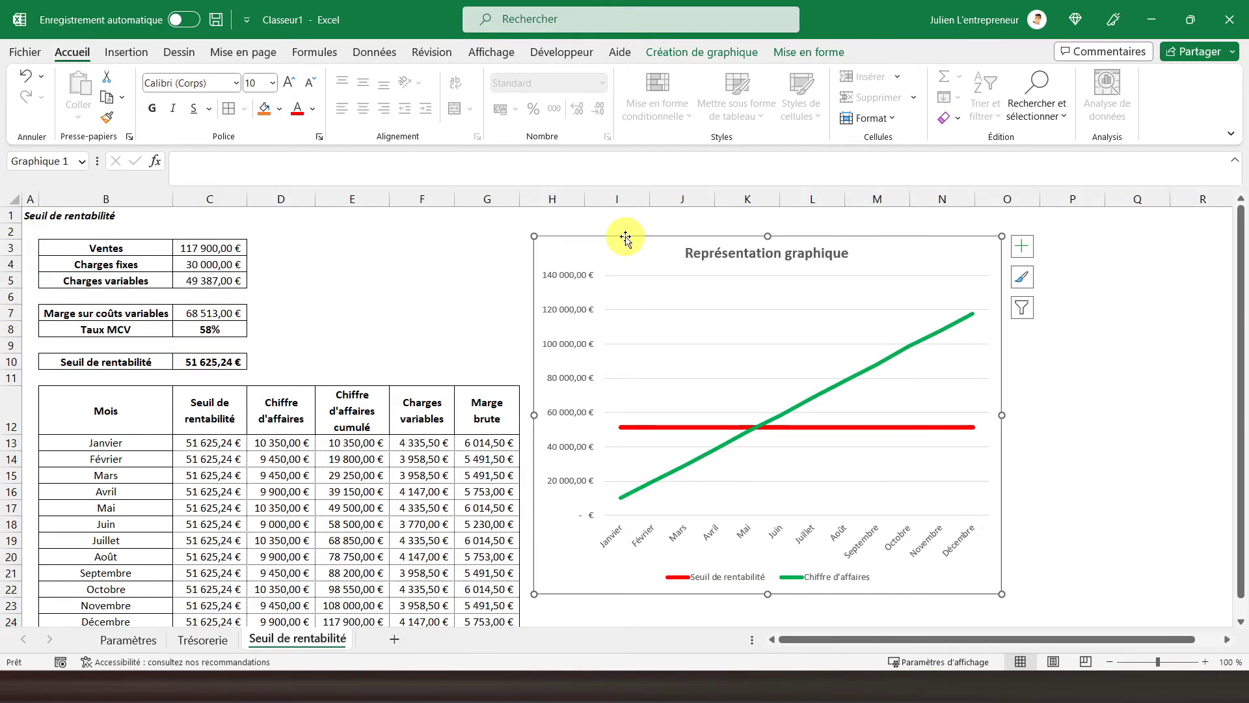
right_click(624, 237)
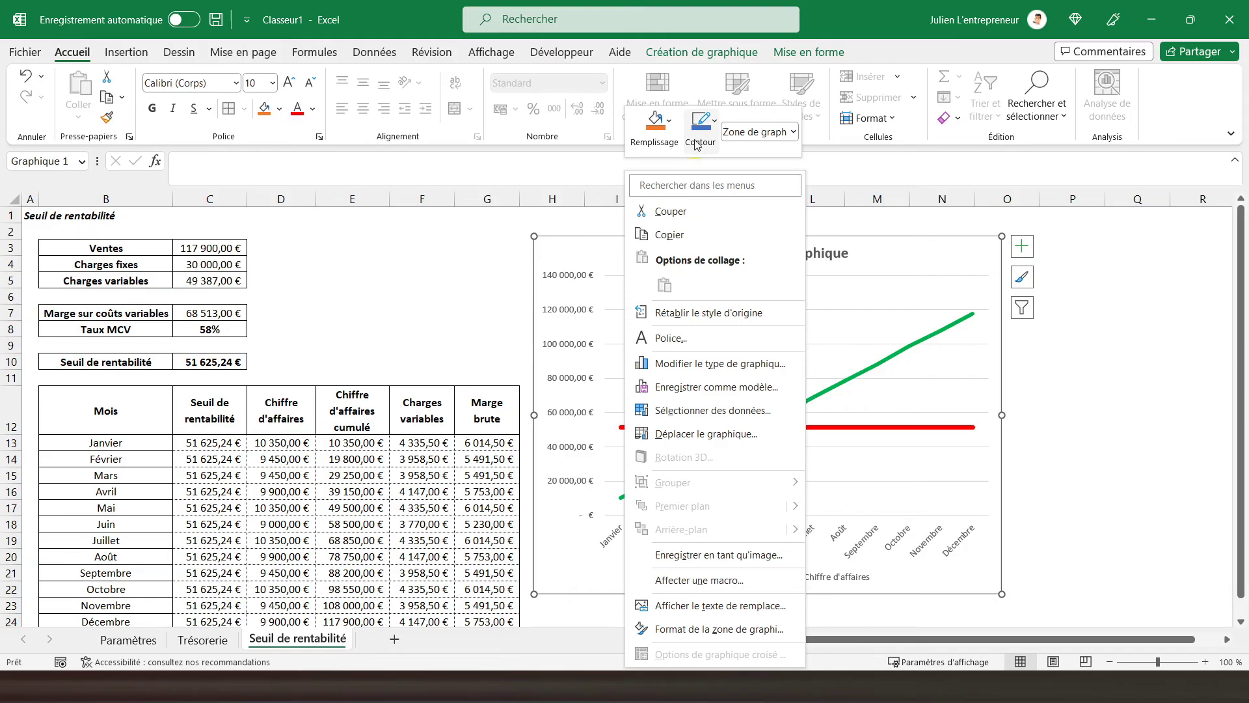
click(700, 134)
click(709, 207)
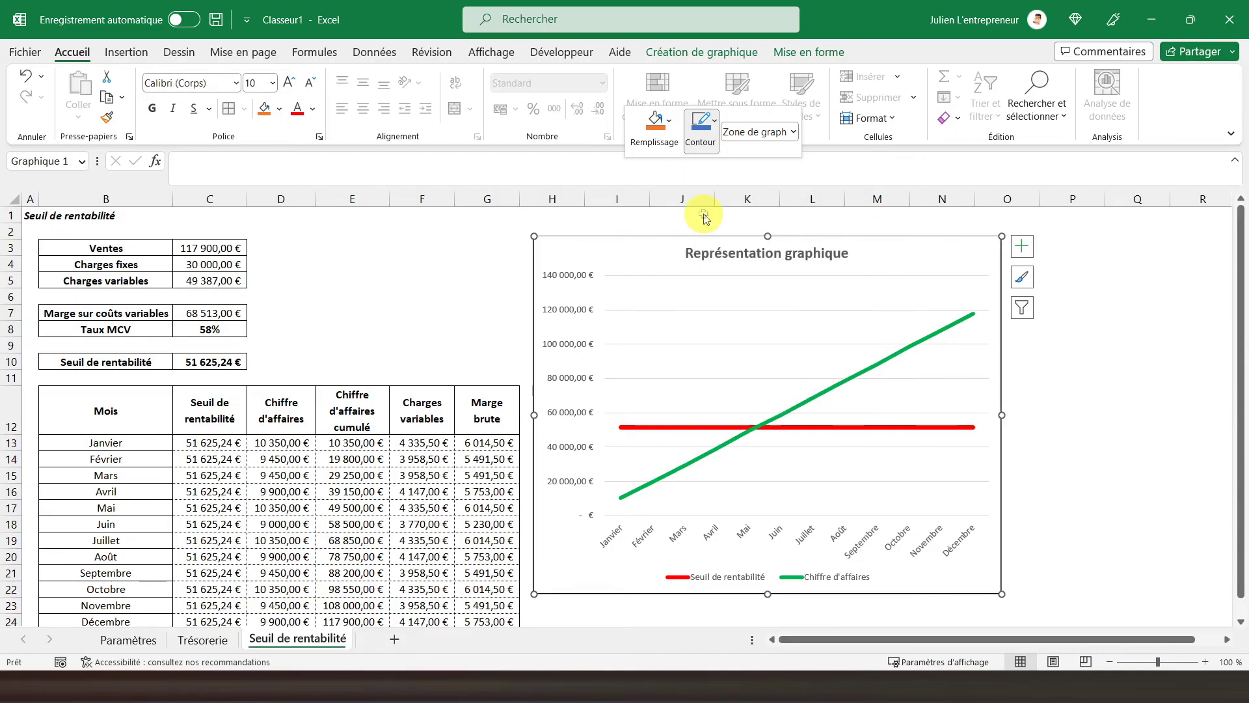
click(701, 130)
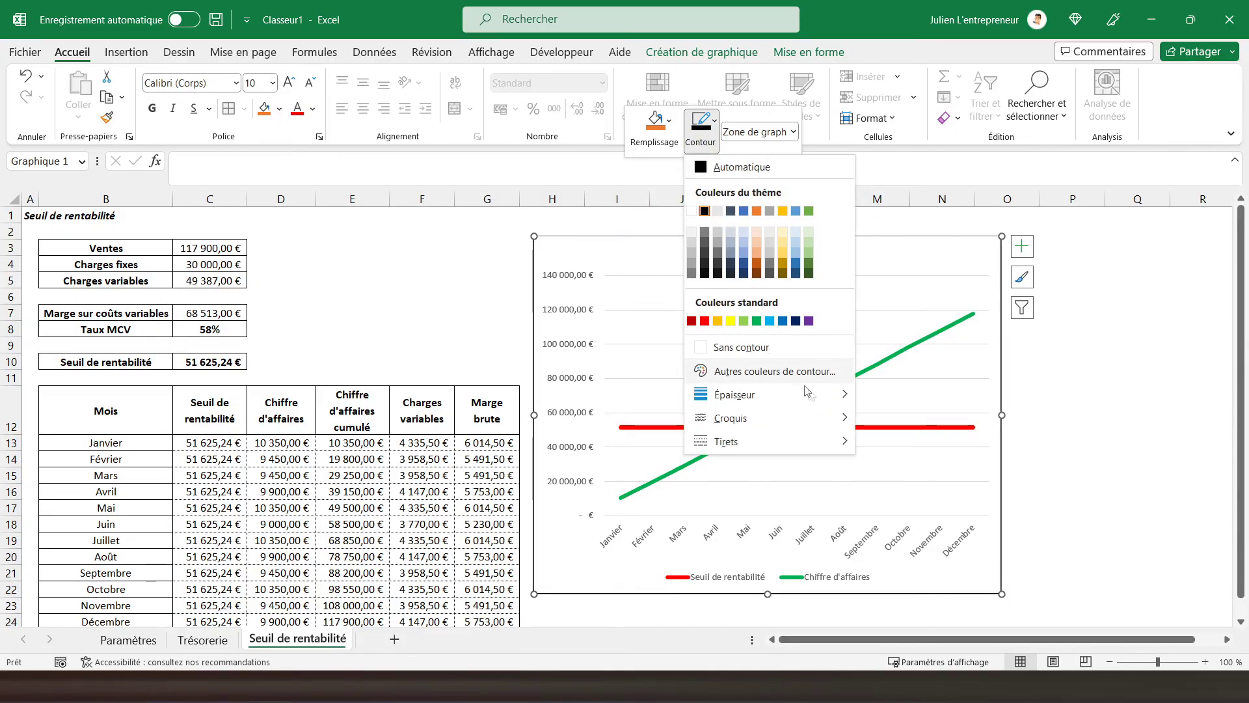
mouse_move(813, 394)
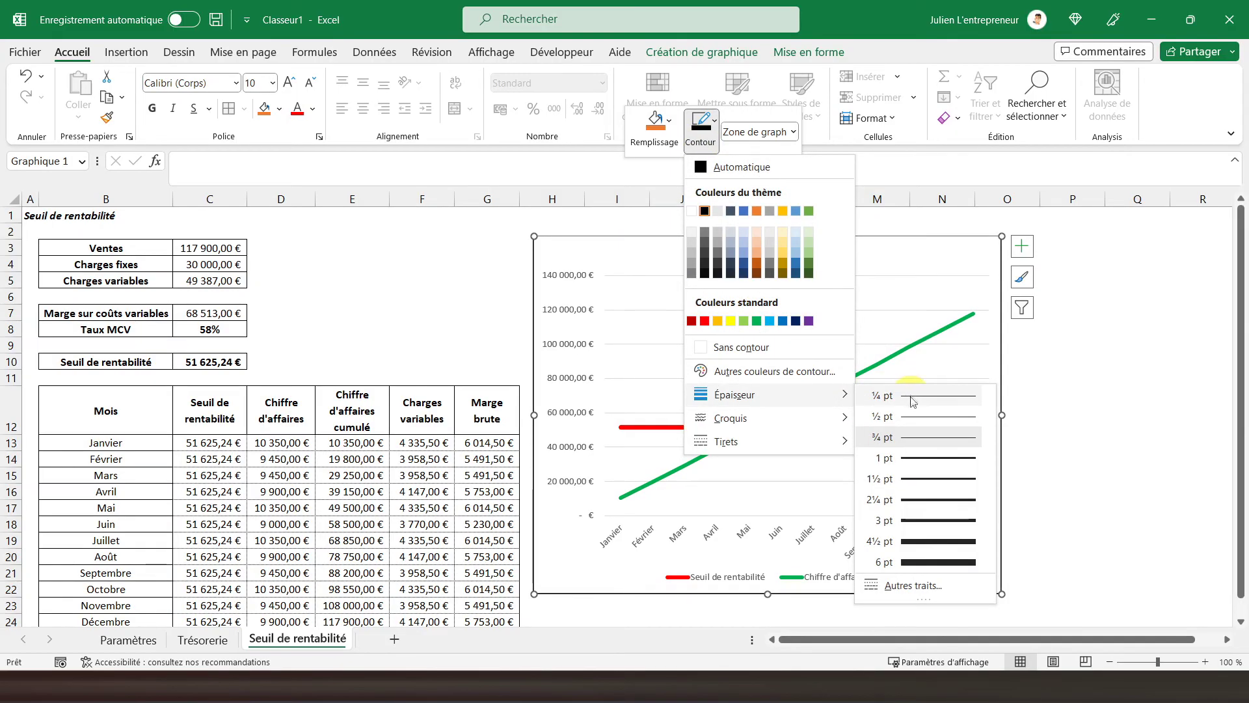
click(905, 480)
click(440, 315)
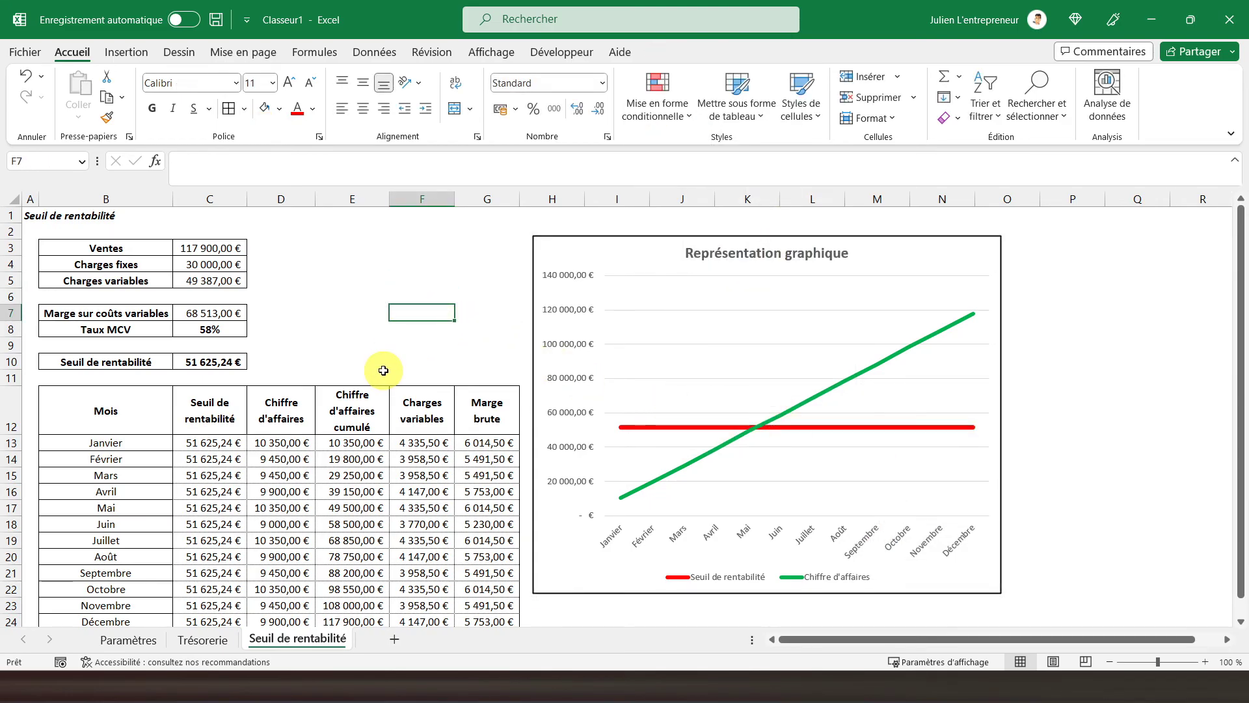
Select the worksheet's title cell A1.
scroll(384, 370, down, 2)
scroll(383, 370, up, 2)
click(32, 217)
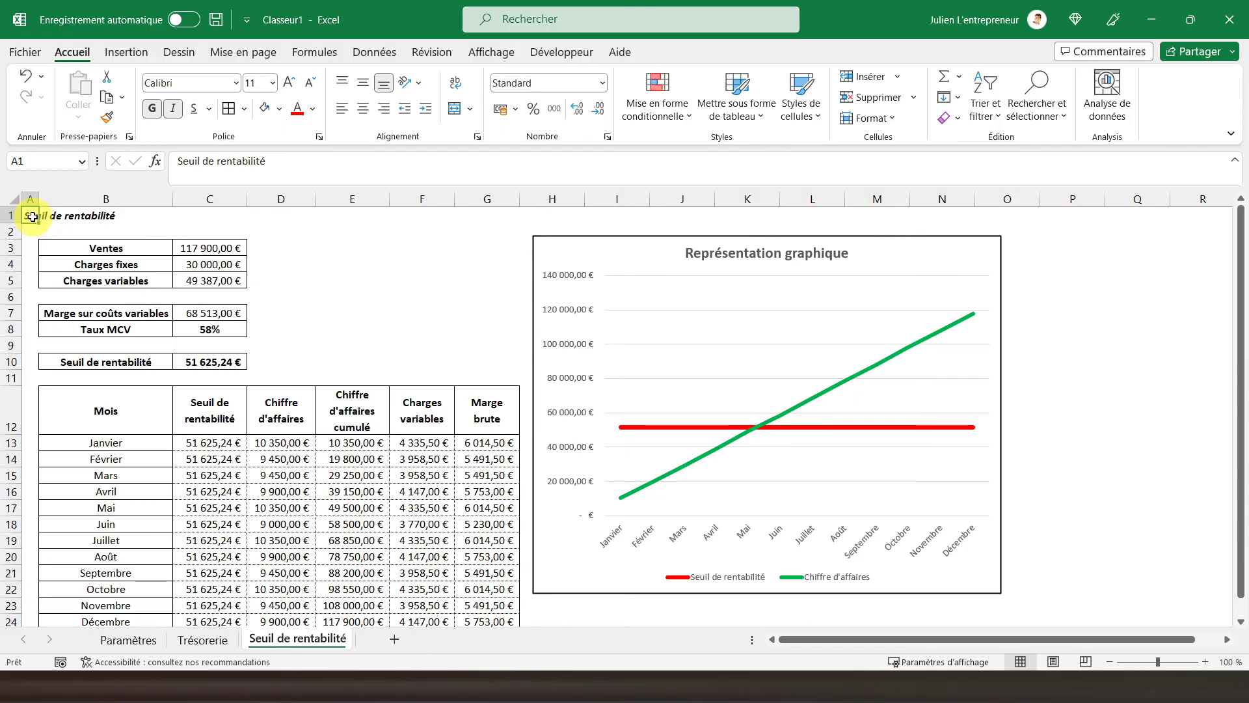